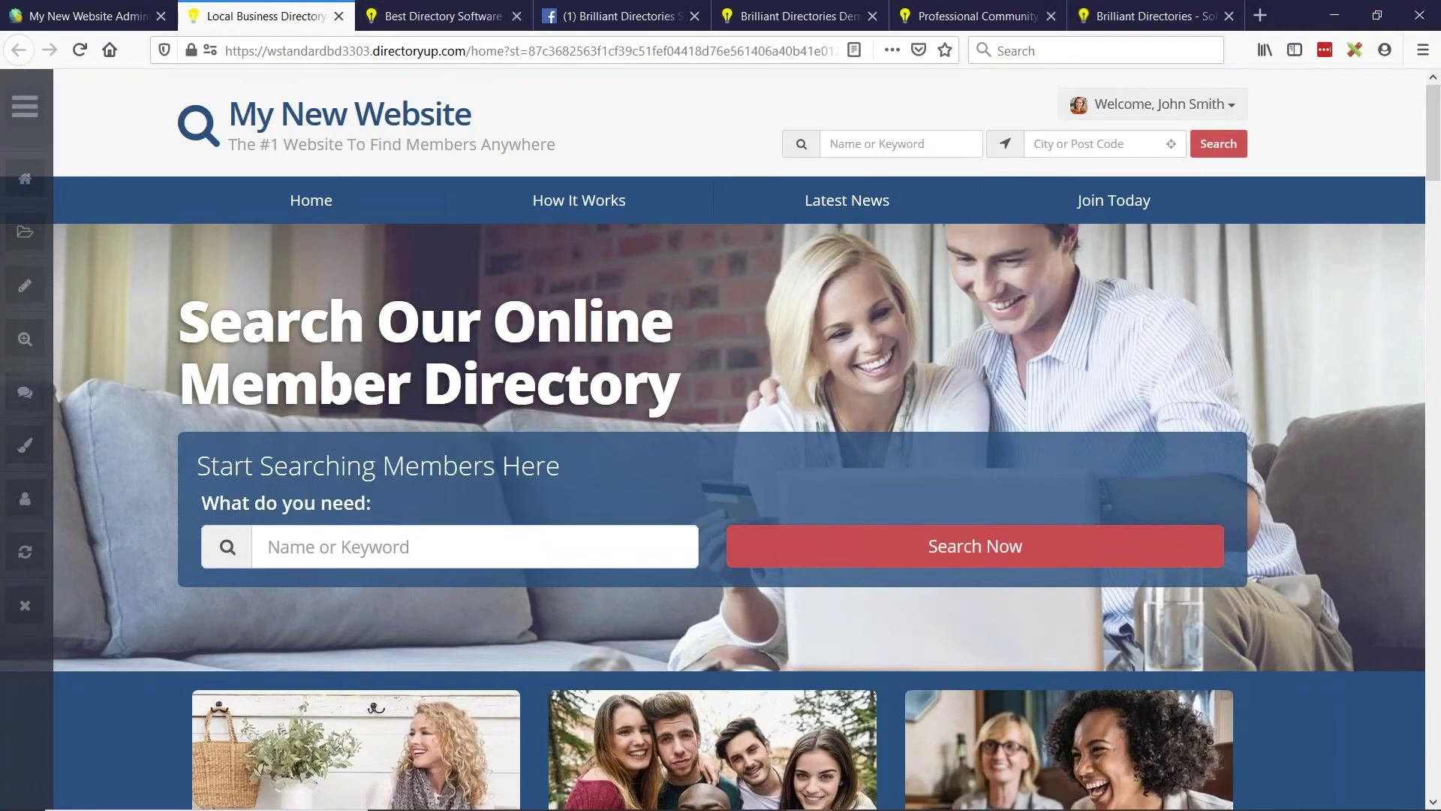
# - Open the Join Our Newsletter sign-up form from the subscription banner just above the homepage footer
pyautogui.scroll(-20, 803, 307)
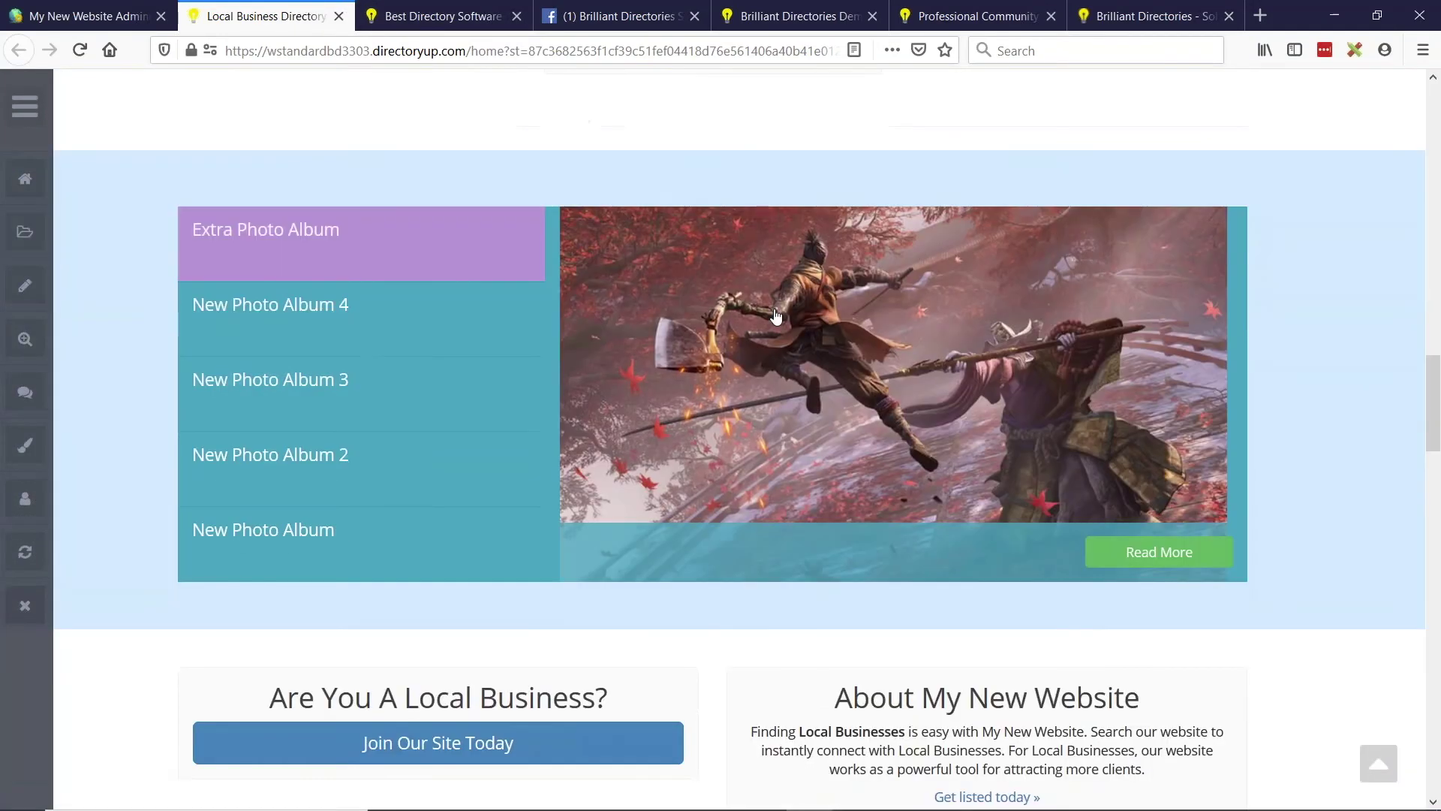
pyautogui.scroll(-20, 795, 324)
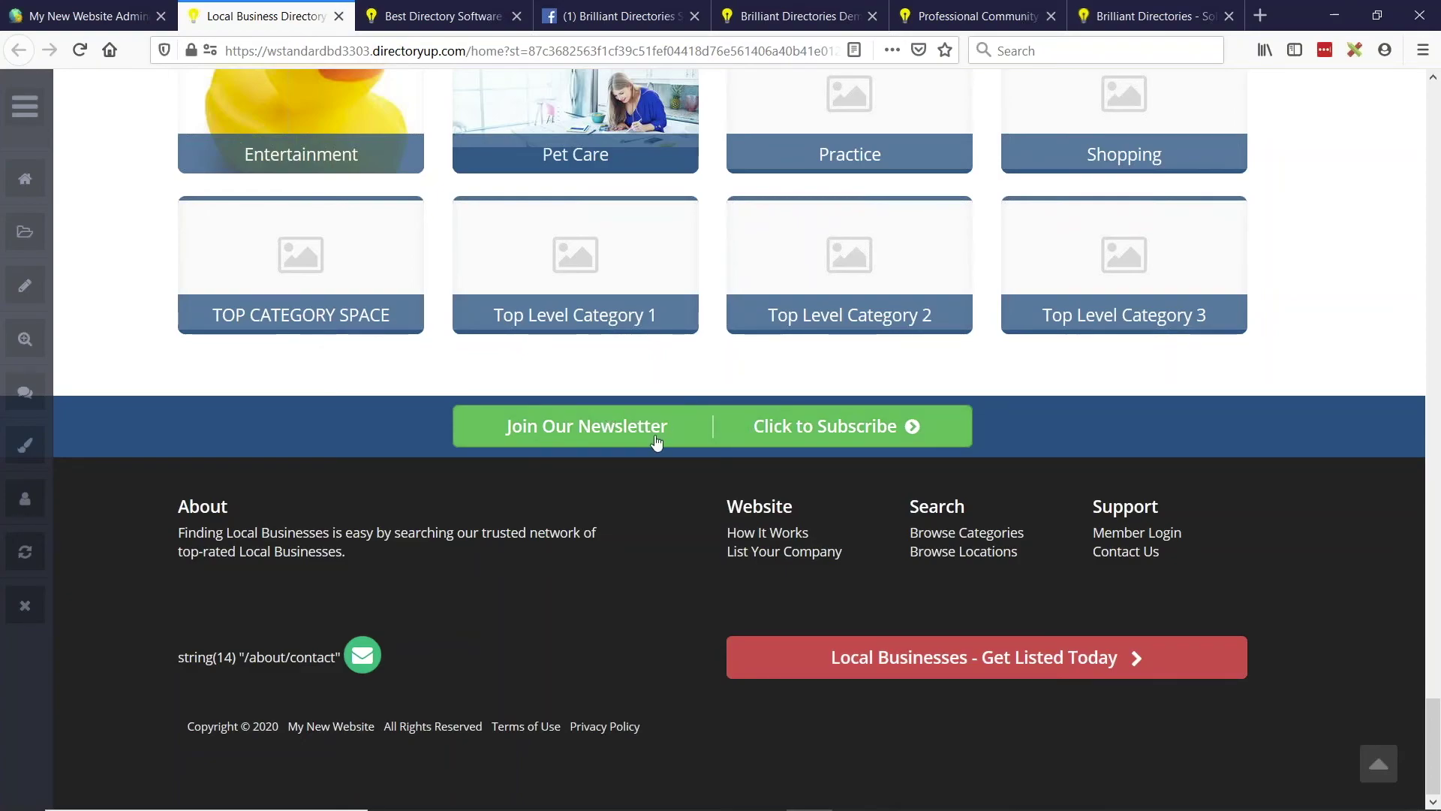
pyautogui.click(704, 438)
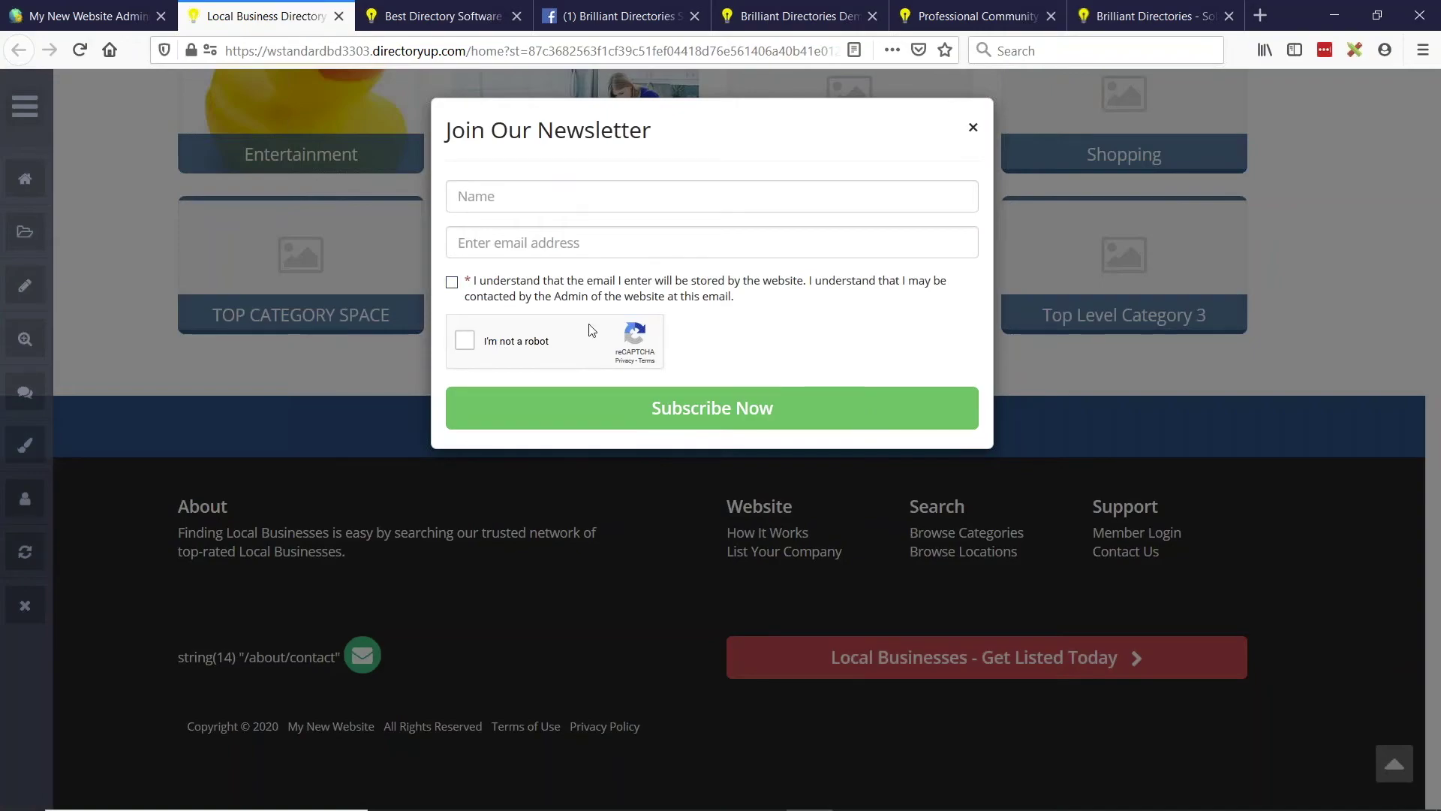
# - Toggle the newsletter form's email-storage consent, leave it accepted, and complete the "I'm not a robot" check
pyautogui.click(452, 282)
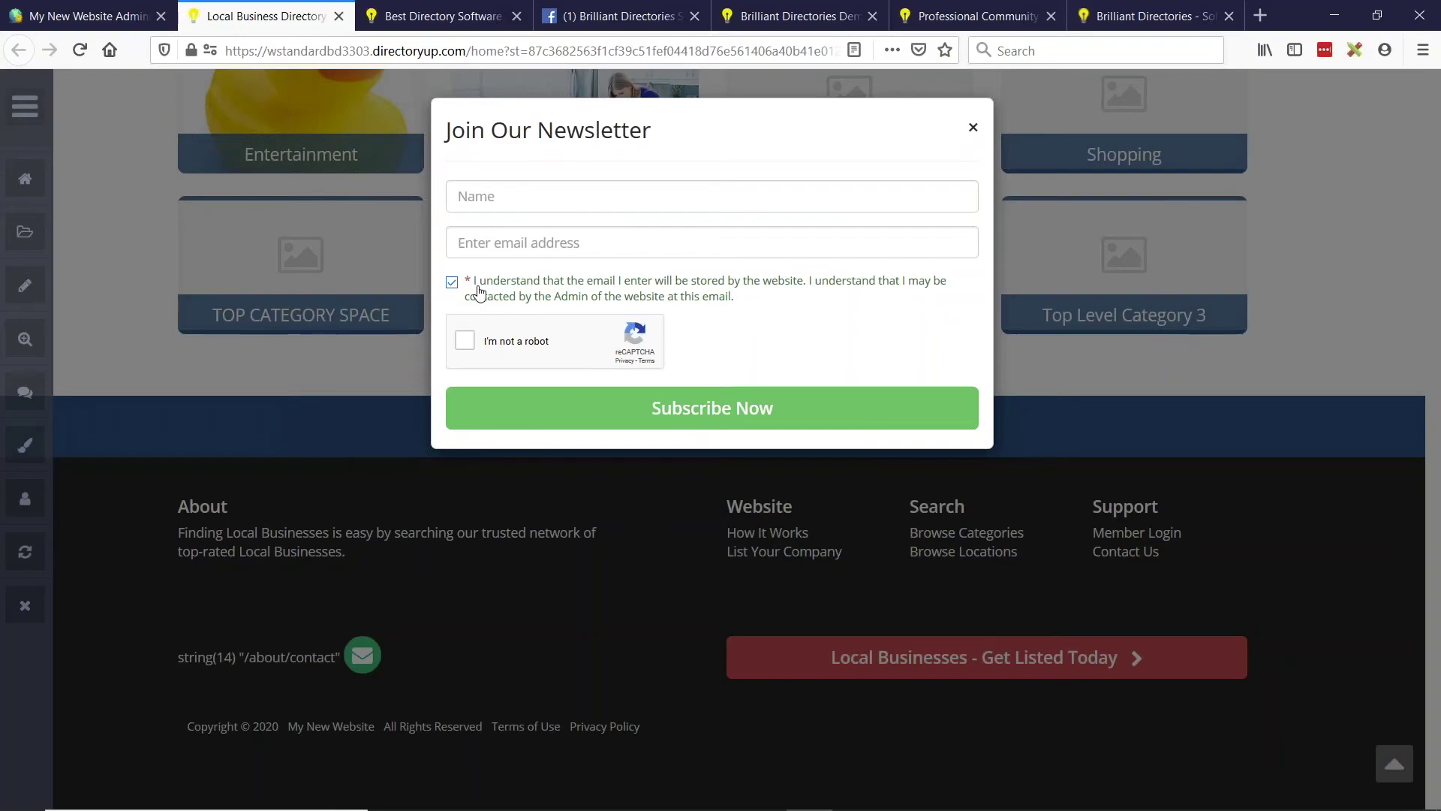
pyautogui.click(452, 283)
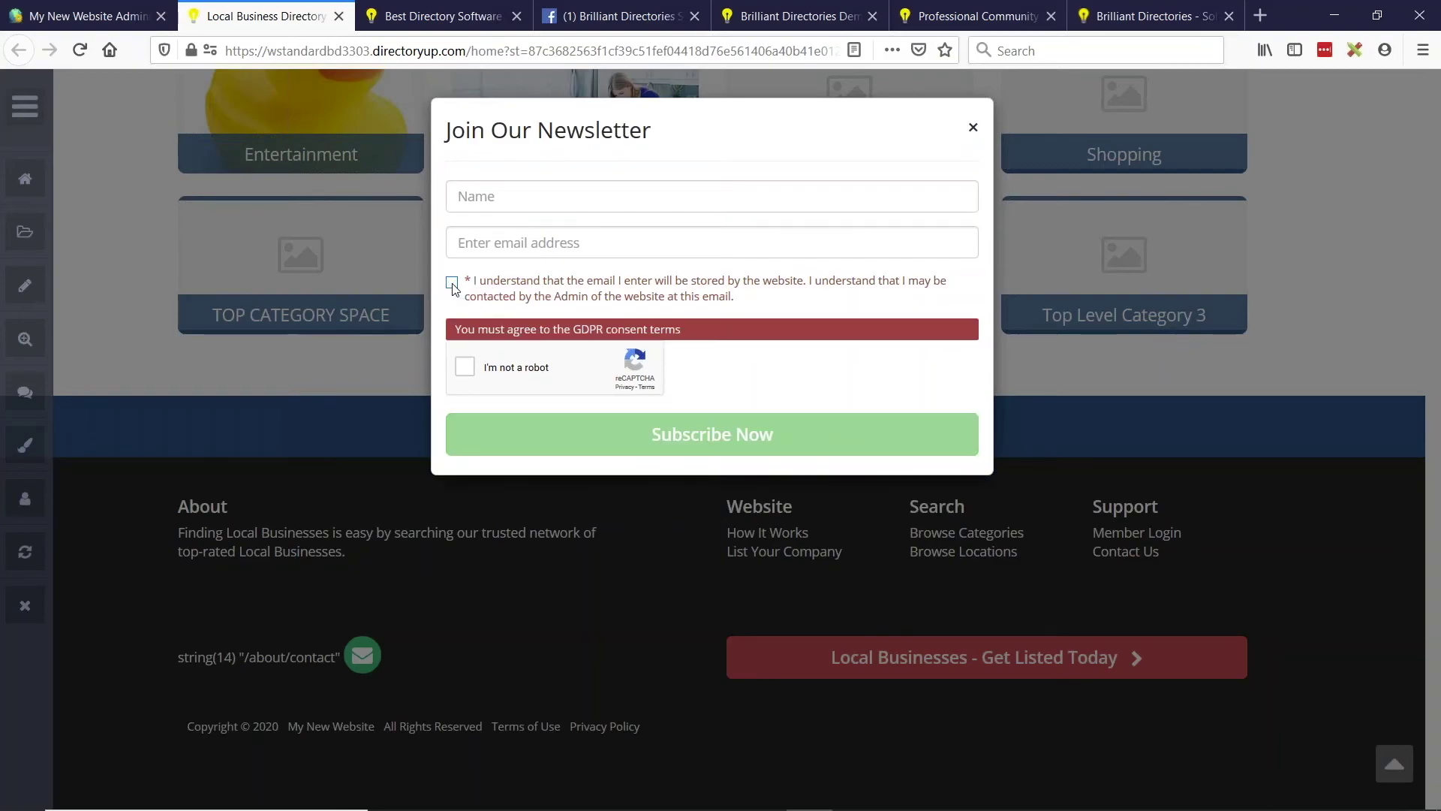
pyautogui.click(451, 282)
pyautogui.click(479, 347)
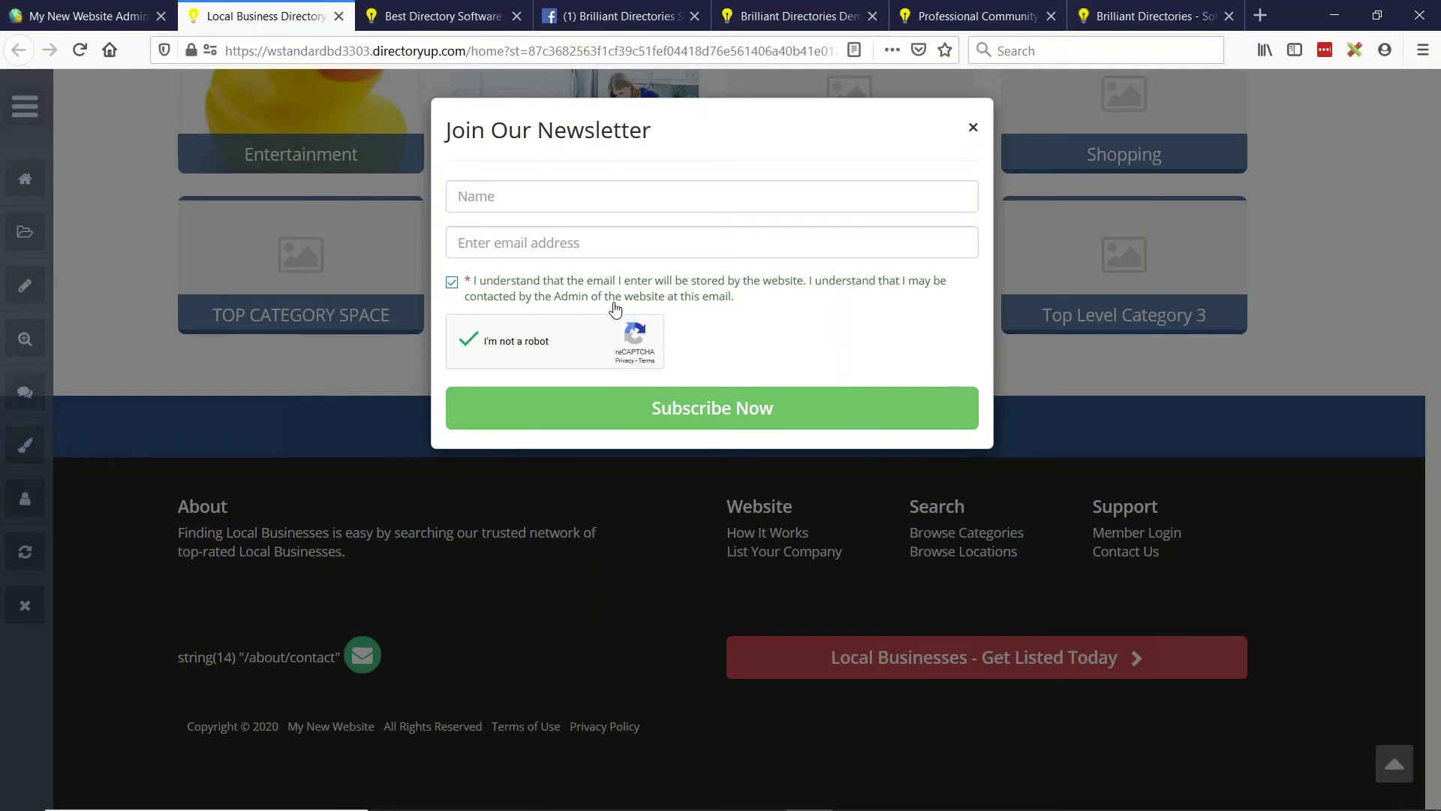
# - Close the newsletter pop-up, then reopen it for another look and dismiss it
pyautogui.click(973, 128)
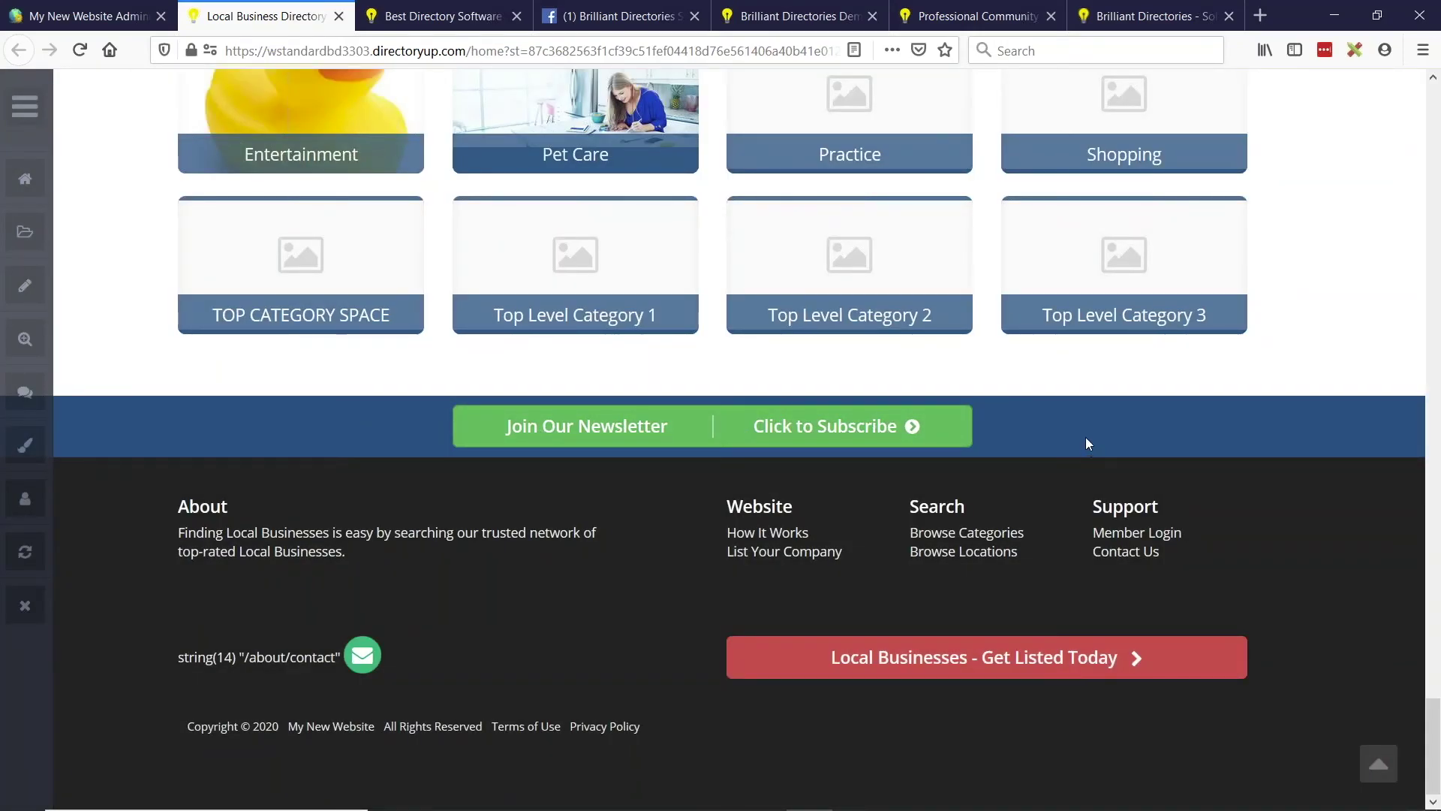
pyautogui.click(712, 425)
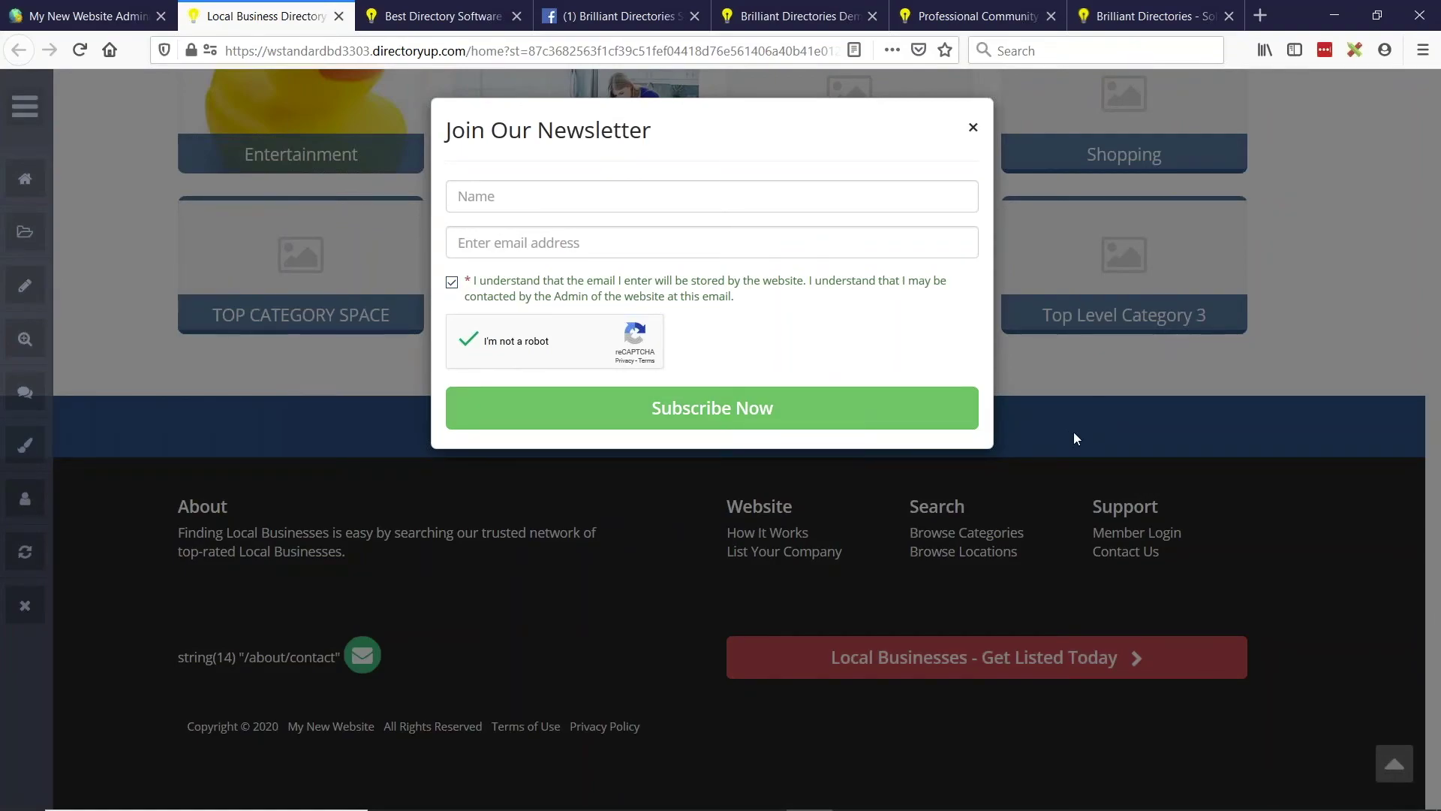
pyautogui.click(973, 129)
# - Check the BD Lab Updates slide, return to the browser, and load demobootstrap.com in a new tab
pyautogui.hotkey('alt', 'Tab')
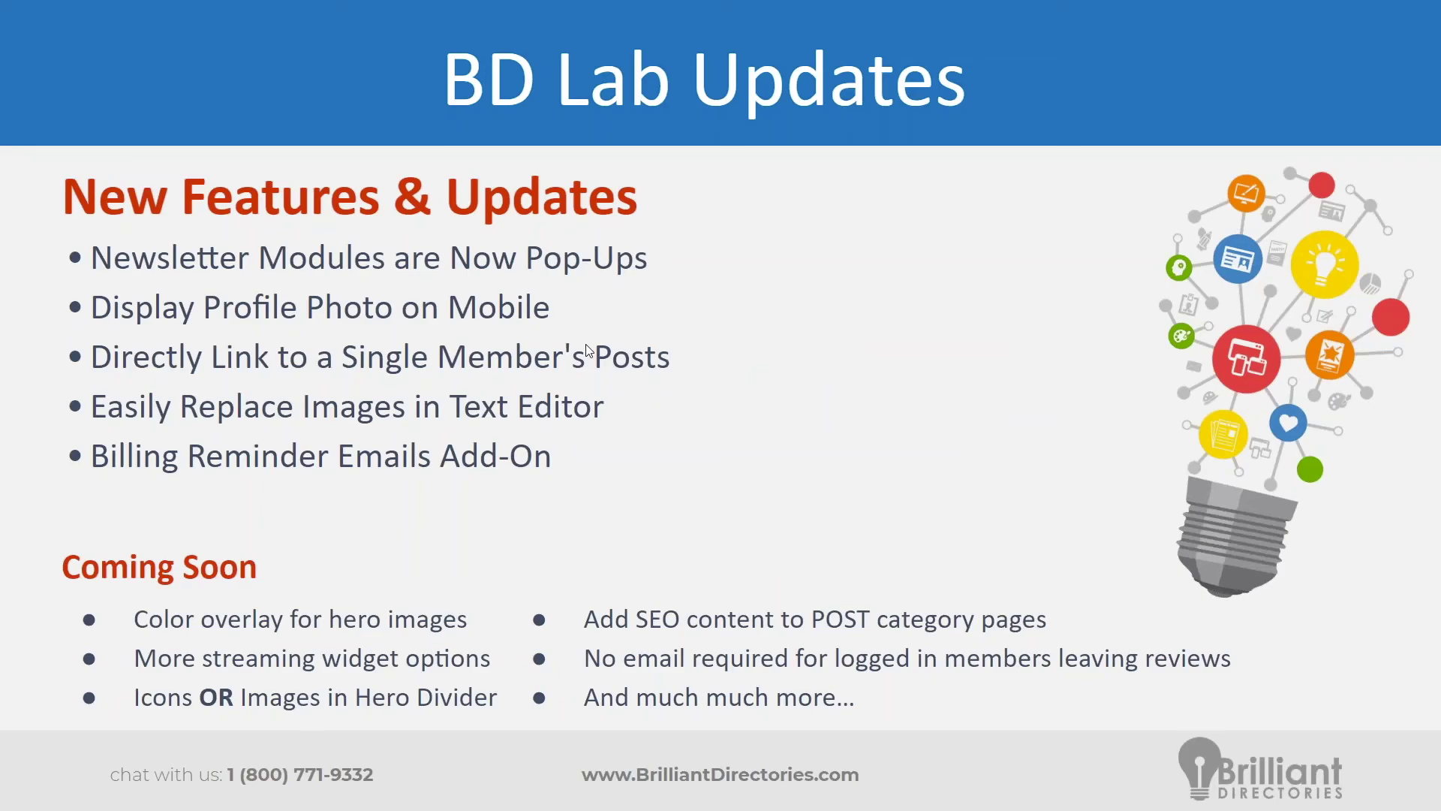
pyautogui.hotkey('alt', 'Tab')
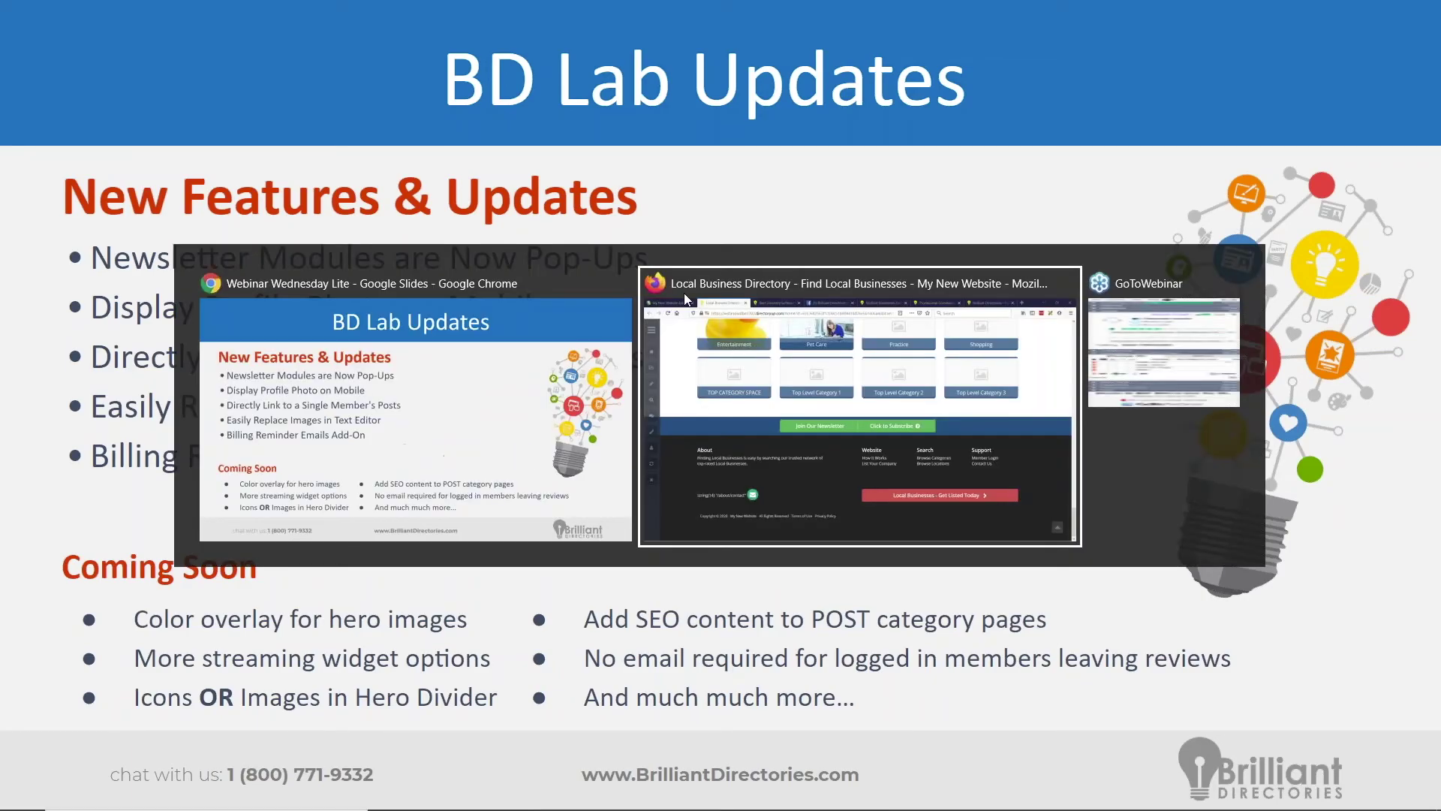
pyautogui.click(1260, 16)
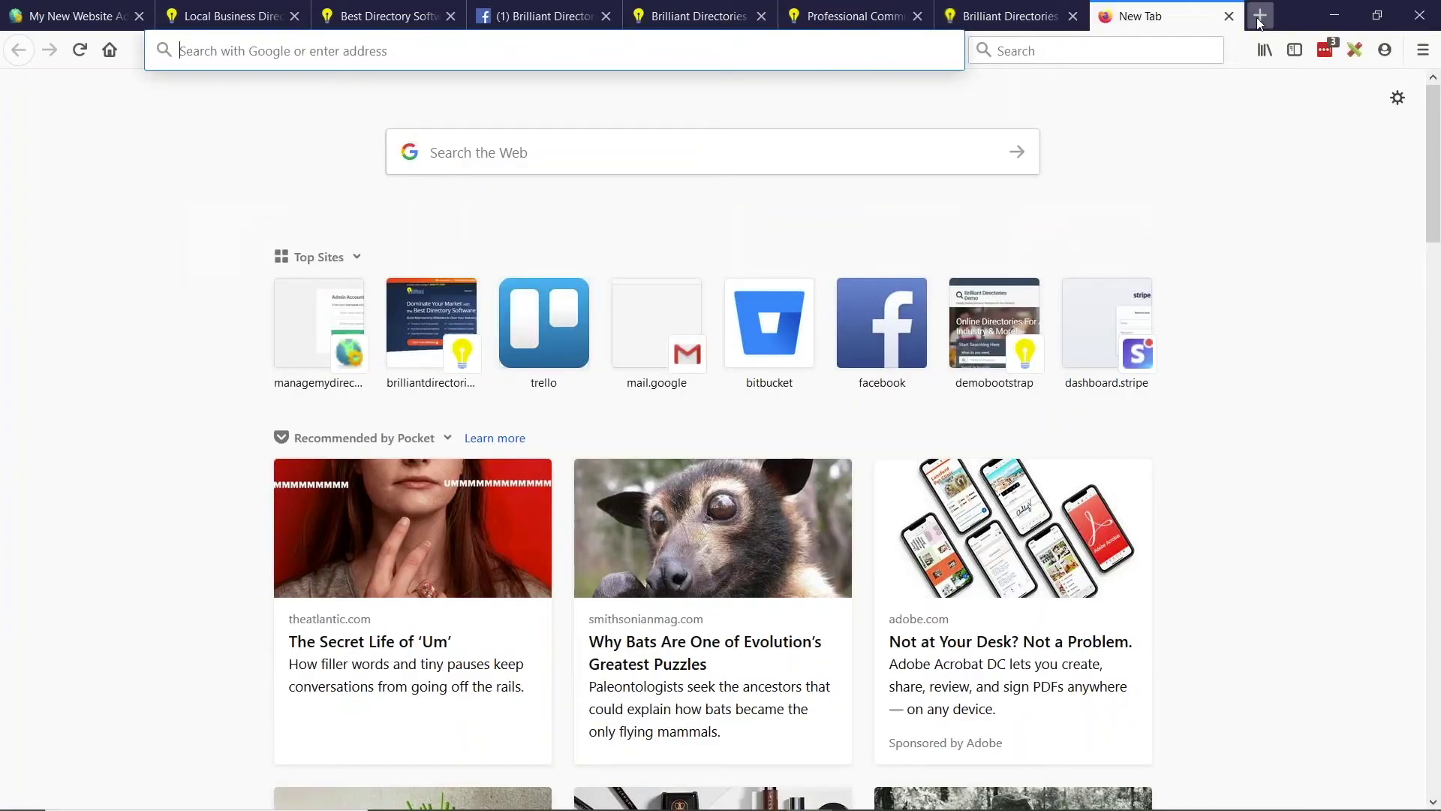
pyautogui.write('demo')
pyautogui.press('Return')
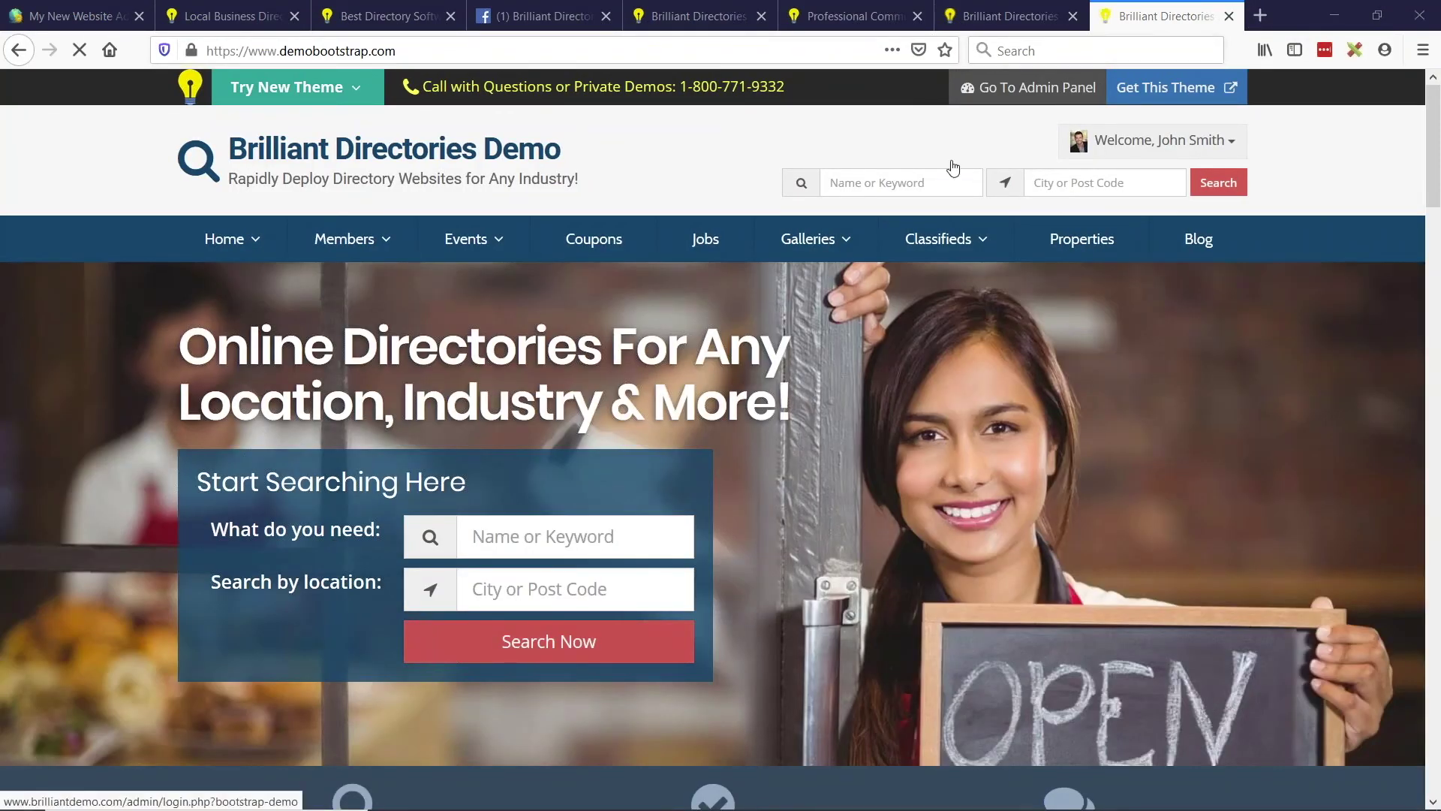
# - View the logged-in member's account dropdown on the demo site and switch the page to responsive mobile view
pyautogui.click(1228, 145)
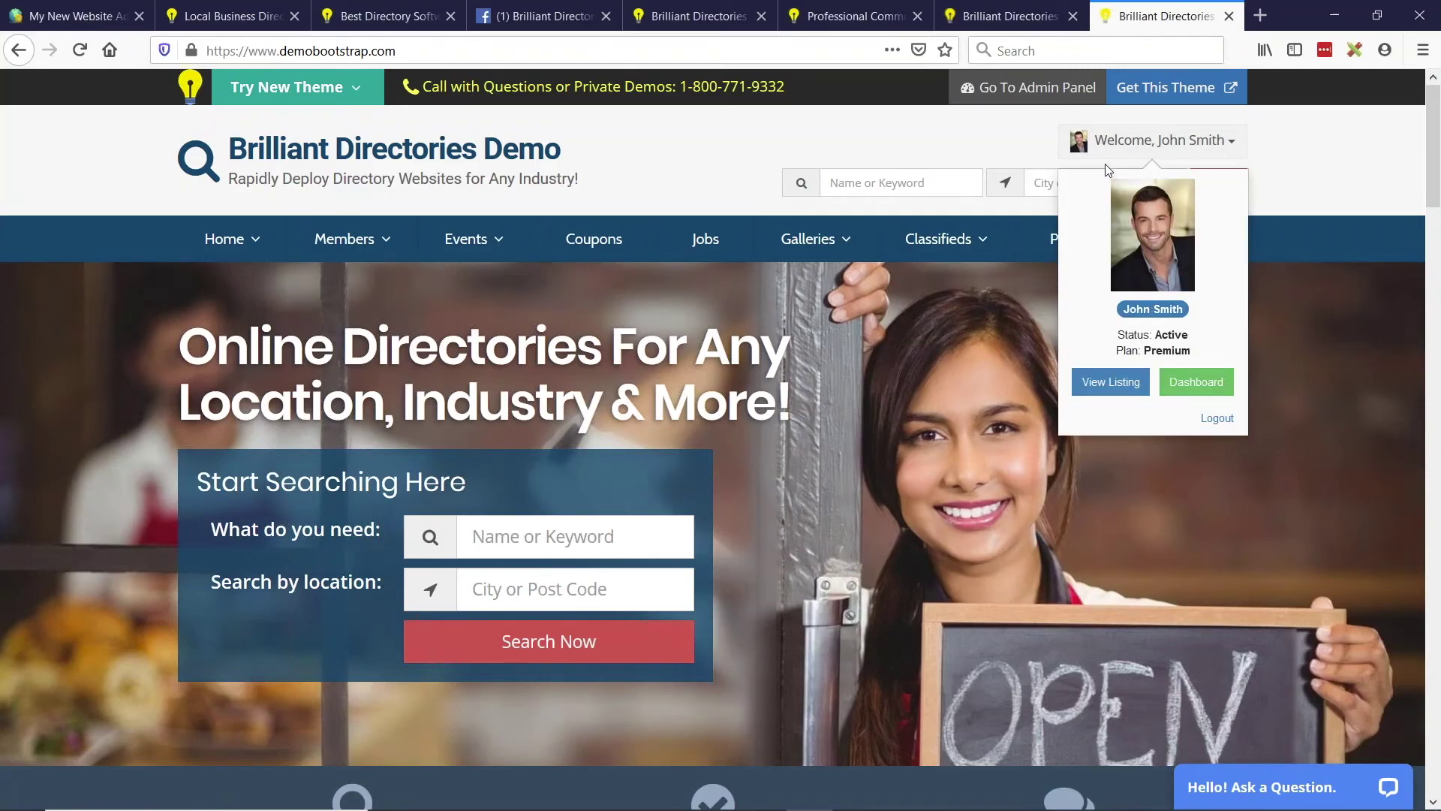
pyautogui.click(1085, 142)
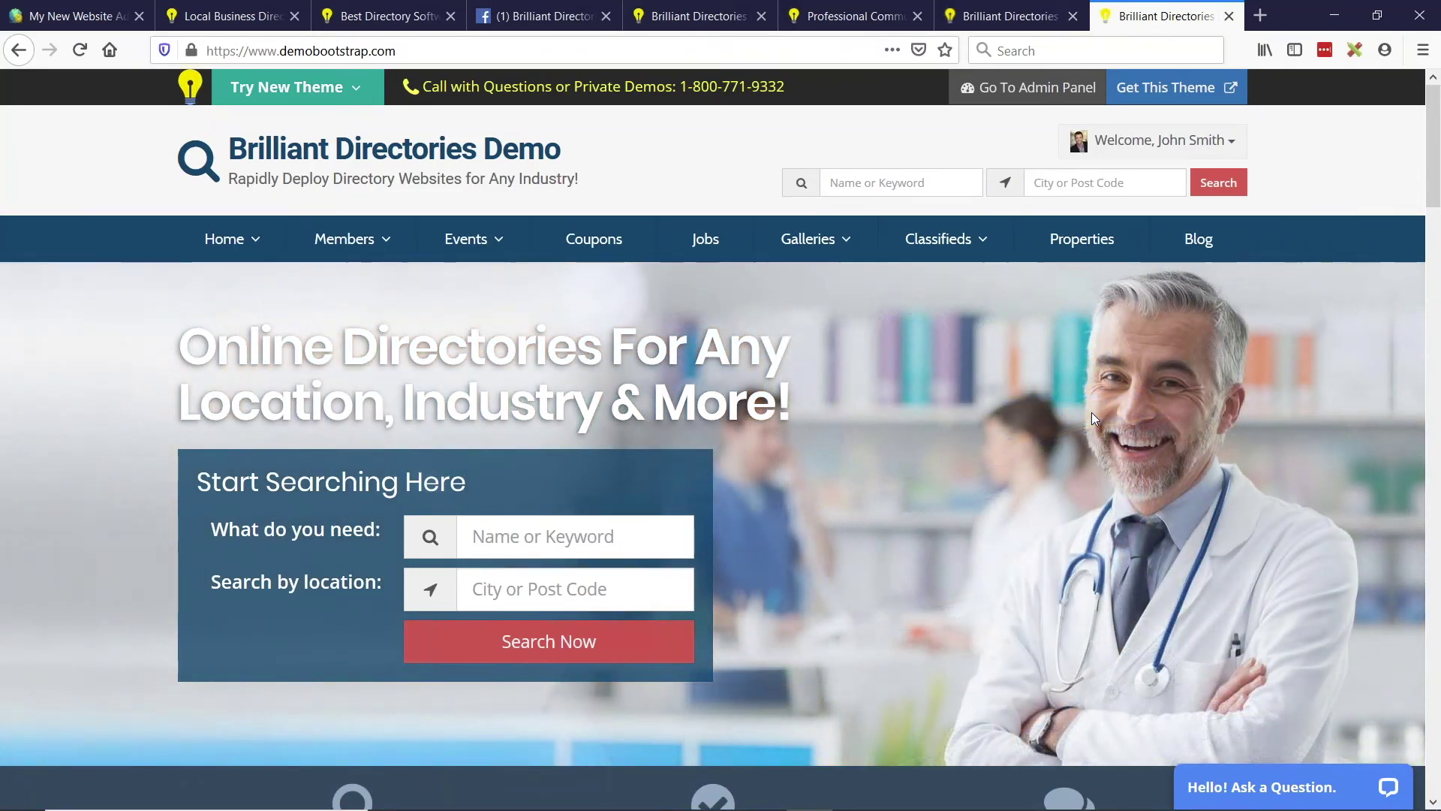
pyautogui.hotkey('ctrl', 'shift', 'm')
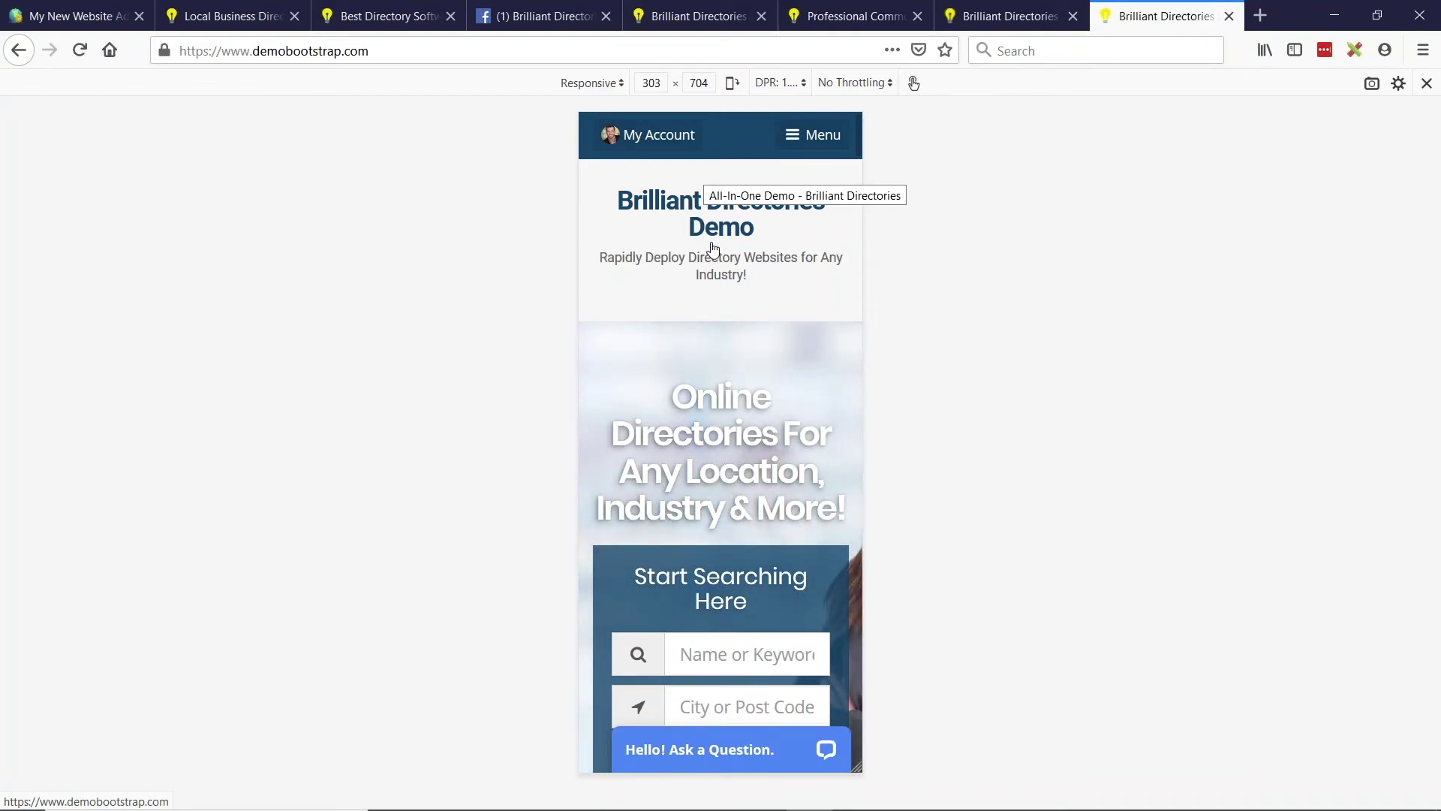
# - Open the My Account menu in the mobile view and look through its profile photo and member links
pyautogui.click(649, 140)
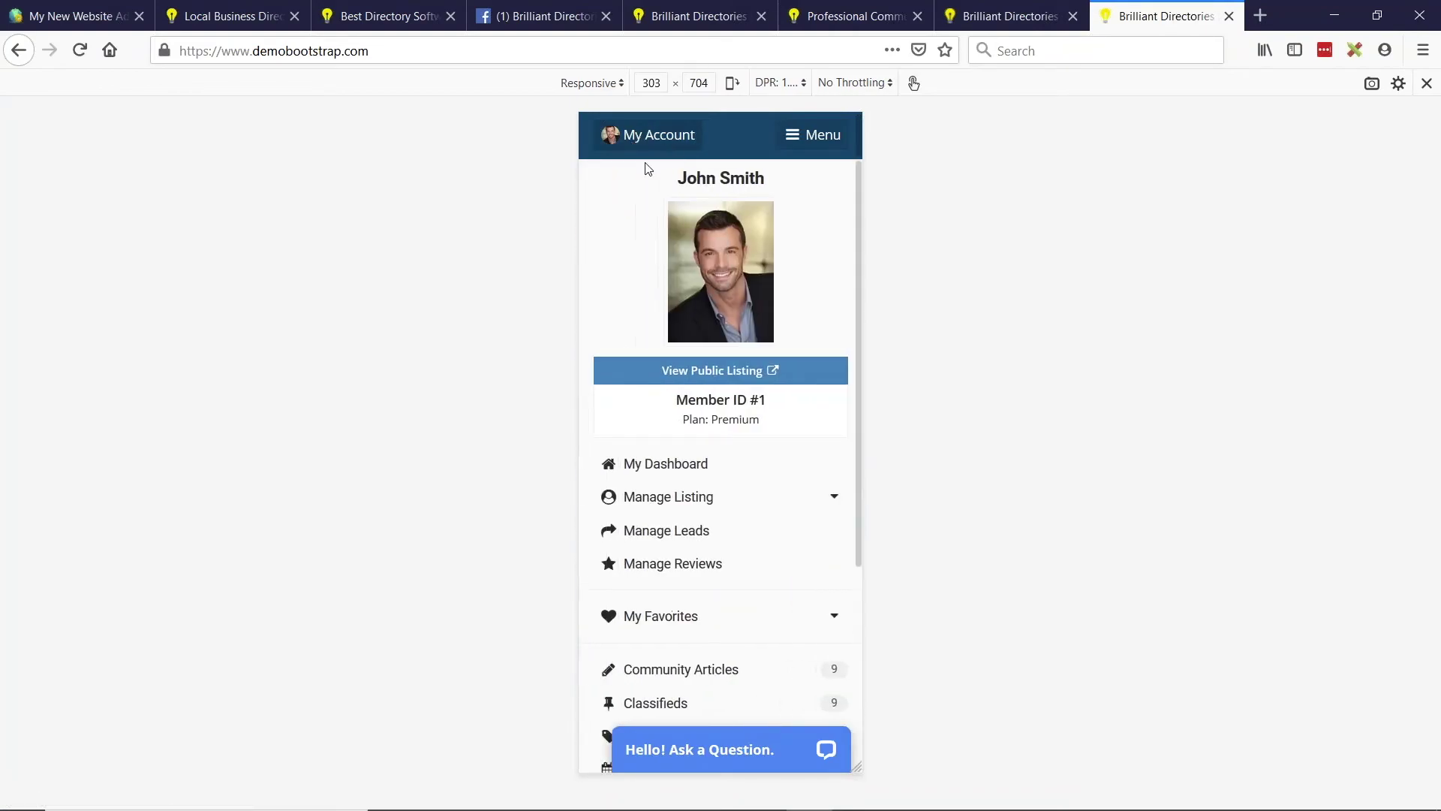
pyautogui.scroll(-3, 676, 496)
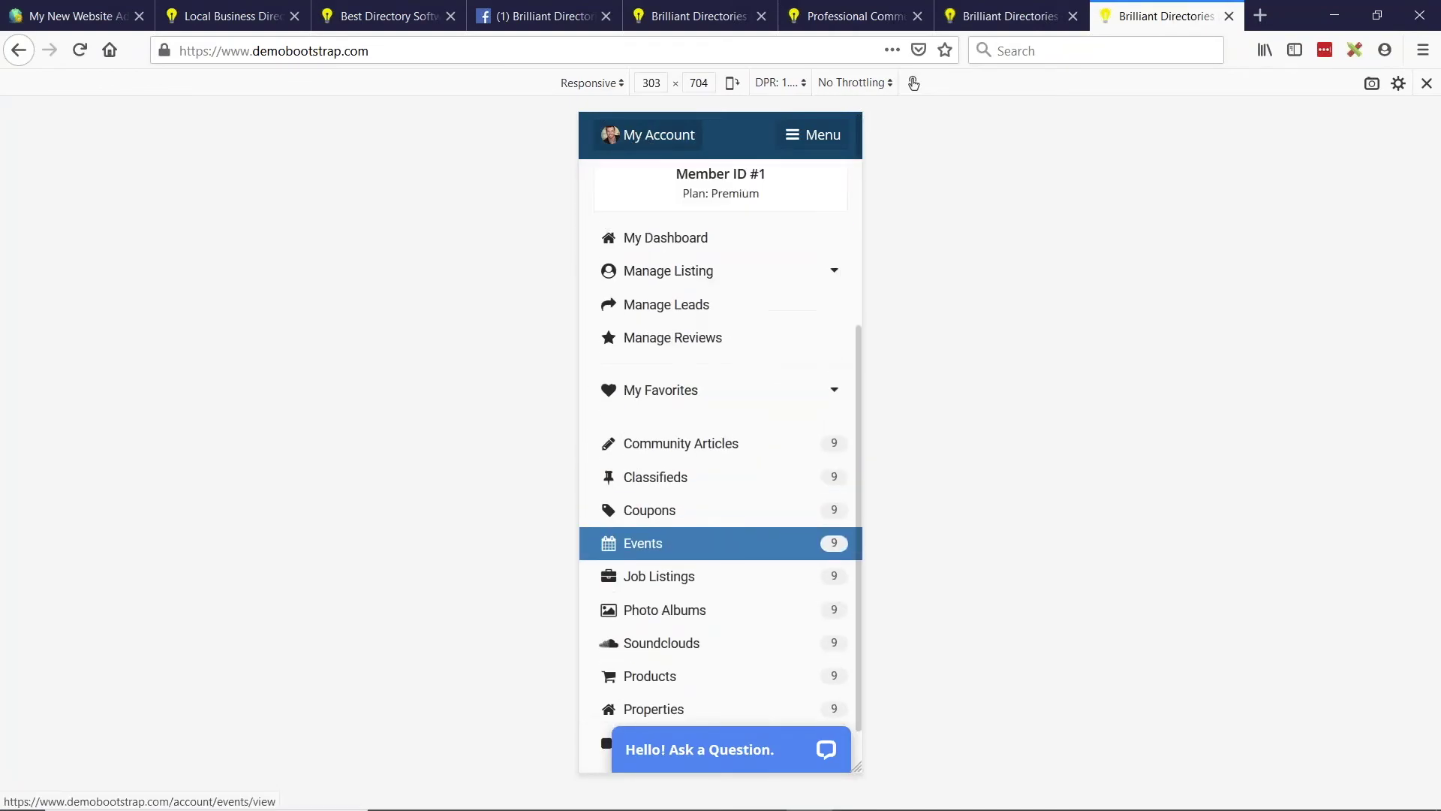
pyautogui.scroll(3, 826, 450)
# - Widen the responsive view to 747 px and open and close the My Account menu to examine its tablet-width layout
pyautogui.moveTo(863, 357); pyautogui.dragTo(1030, 357)
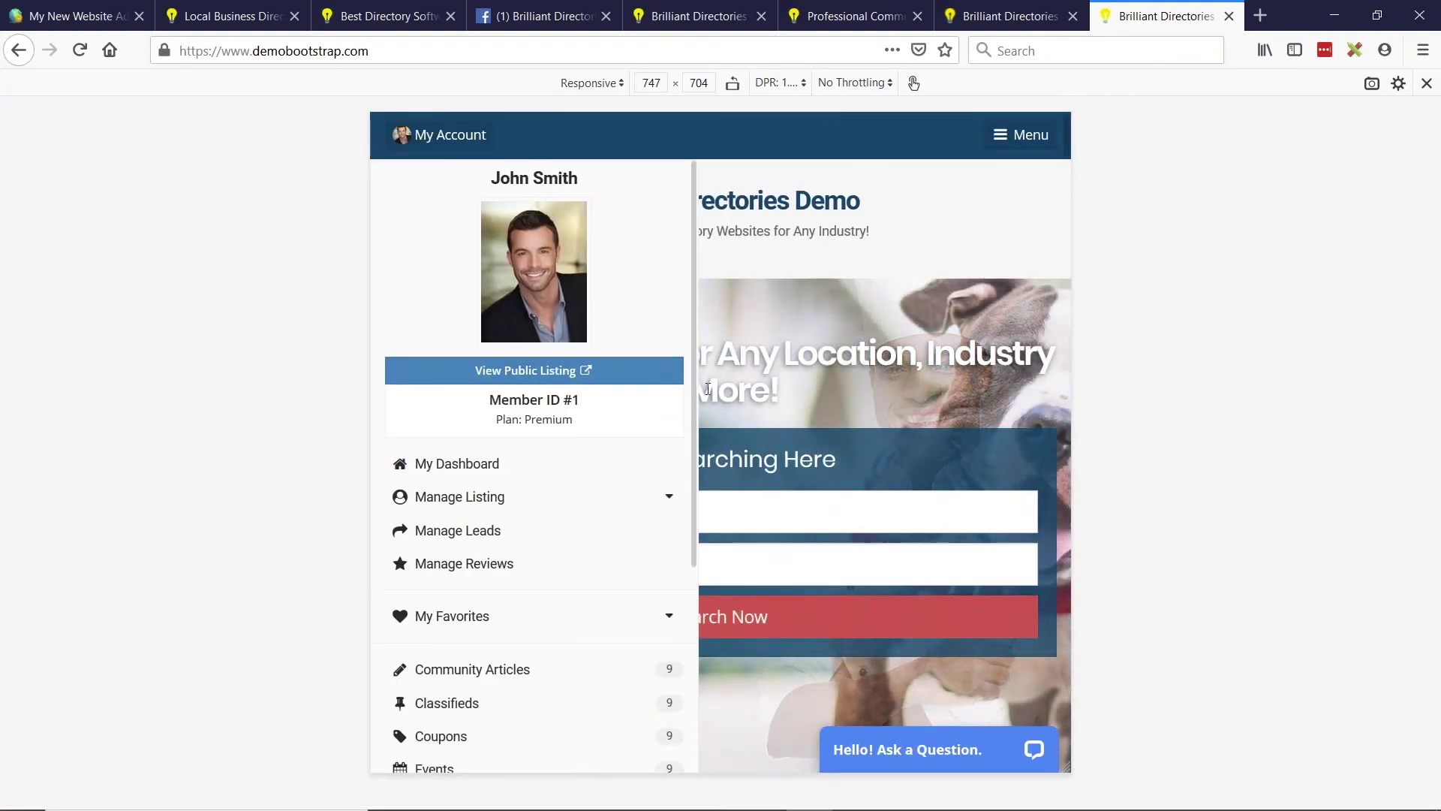
pyautogui.click(450, 137)
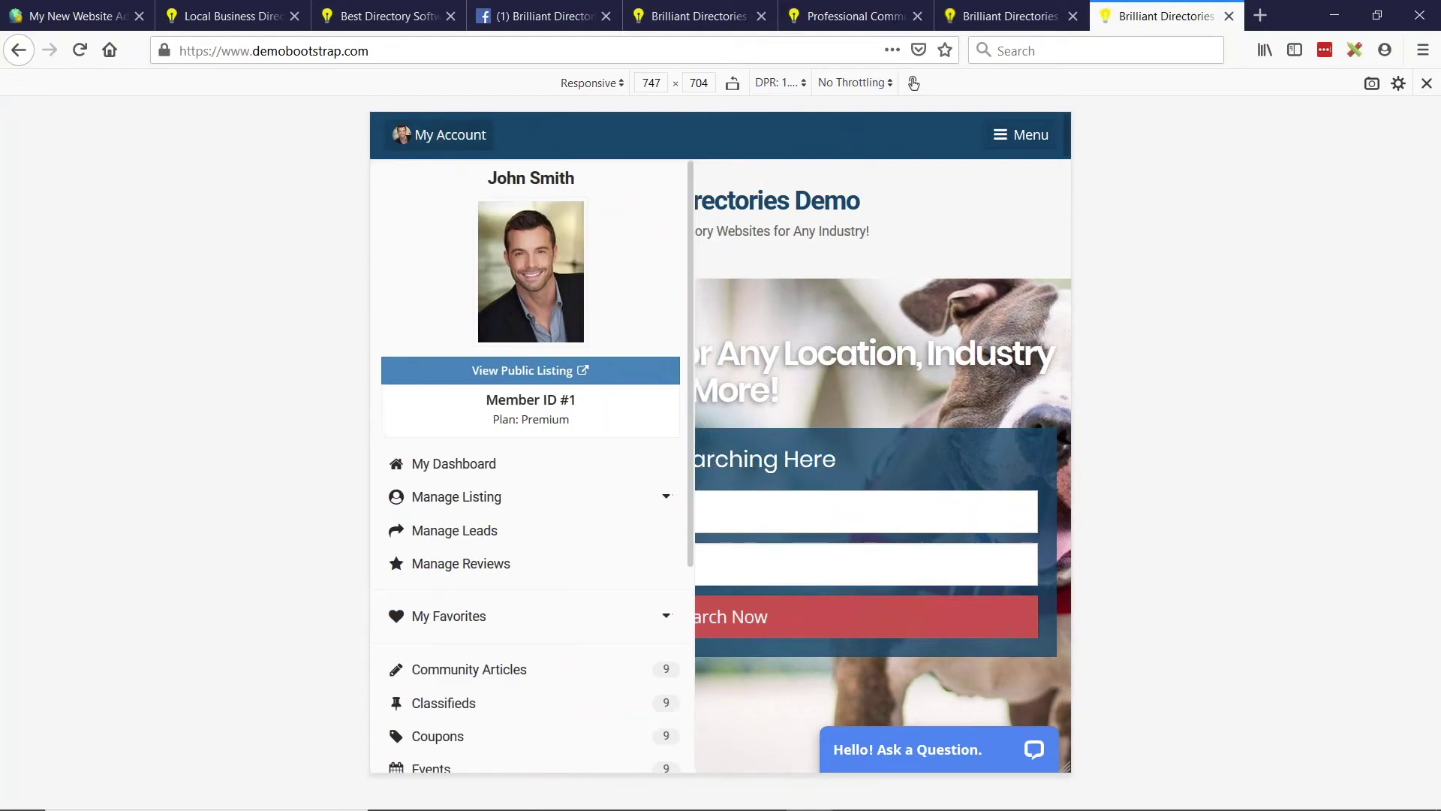
pyautogui.click(443, 144)
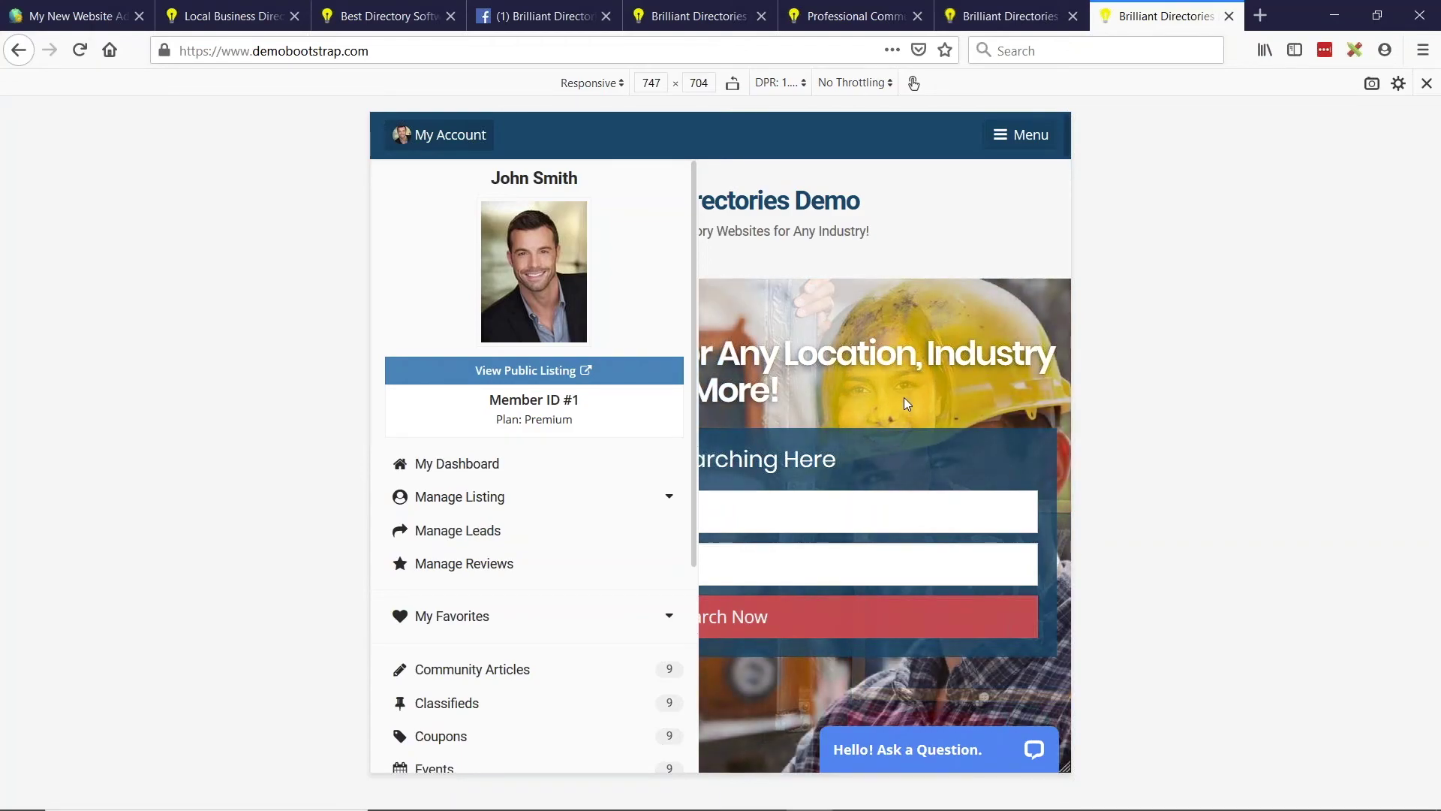
pyautogui.click(452, 132)
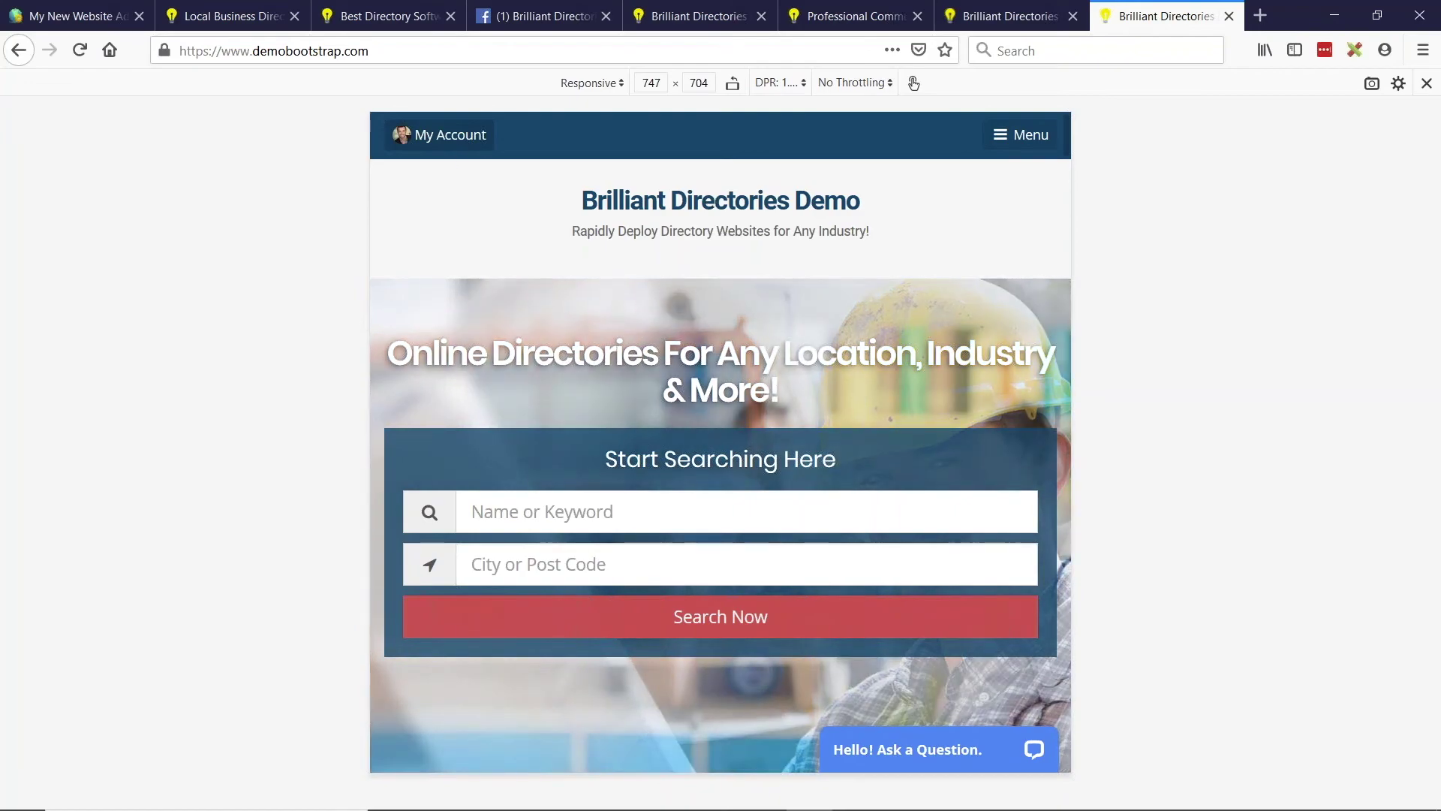
pyautogui.click(450, 134)
pyautogui.scroll(-3, 530, 543)
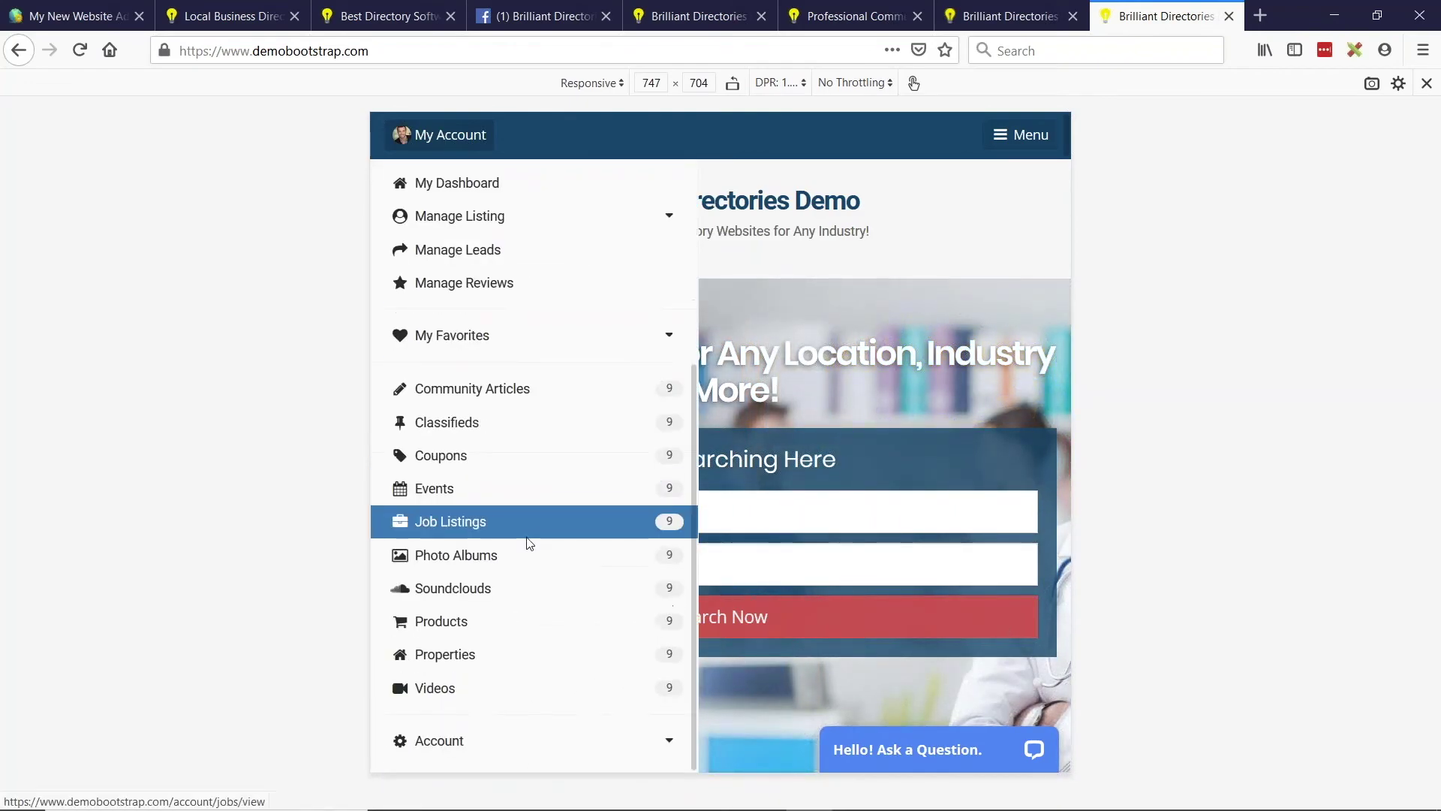
pyautogui.scroll(3, 529, 543)
pyautogui.click(450, 134)
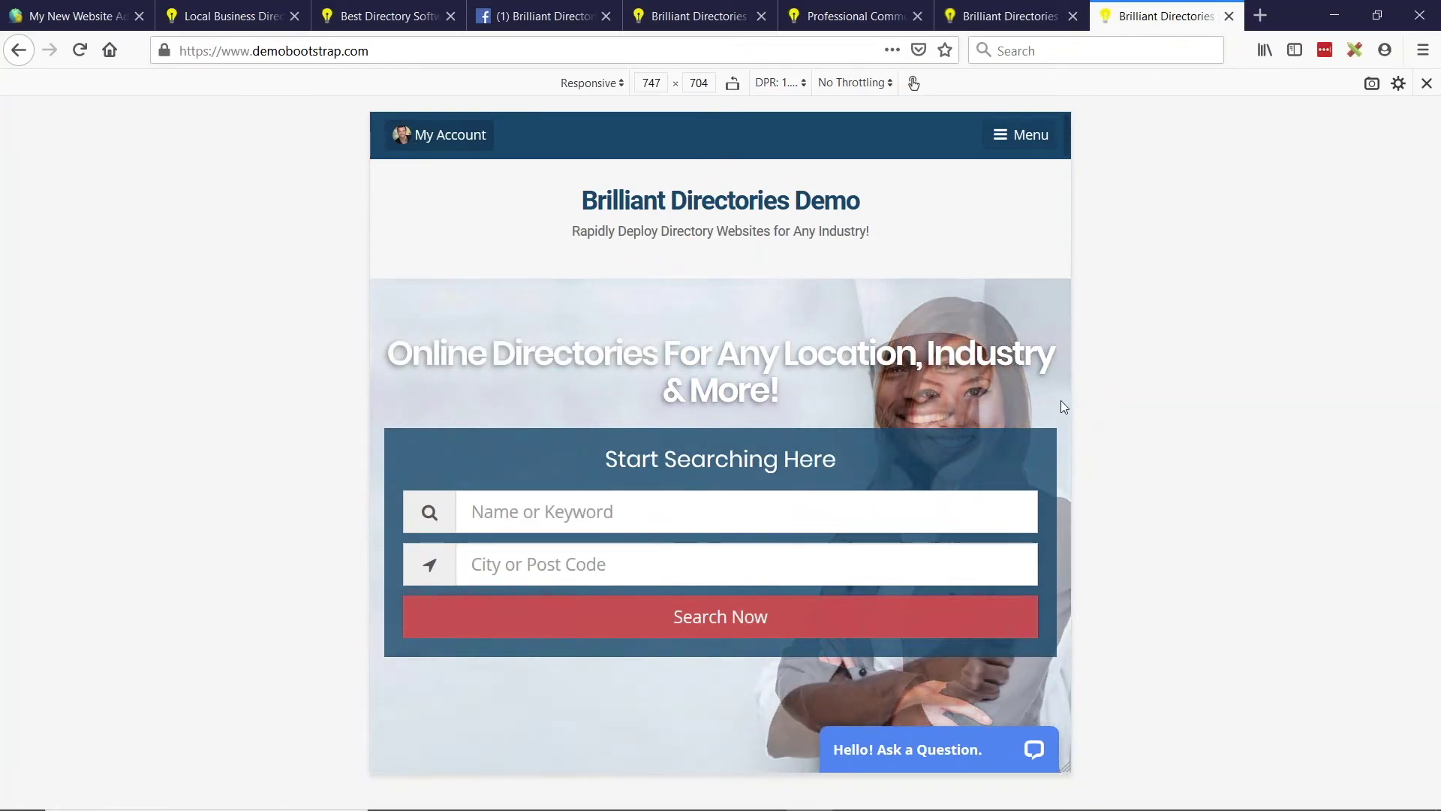
pyautogui.moveTo(1070, 402); pyautogui.dragTo(962, 388)
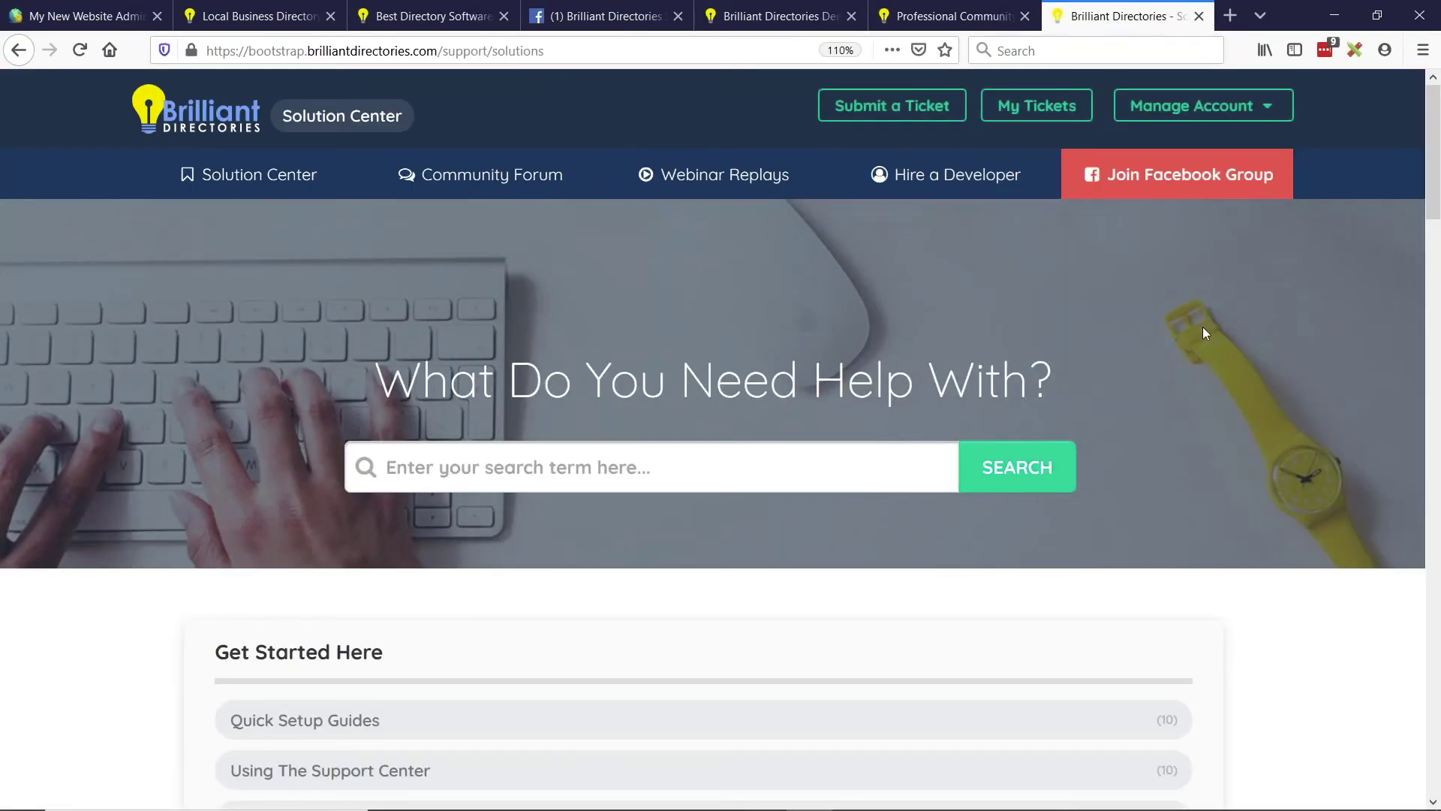
# - Check the BD Lab Updates slide in Google Slides, then return to the top of the My New Website homepage in Firefox
pyautogui.hotkey('alt', 'Tab')
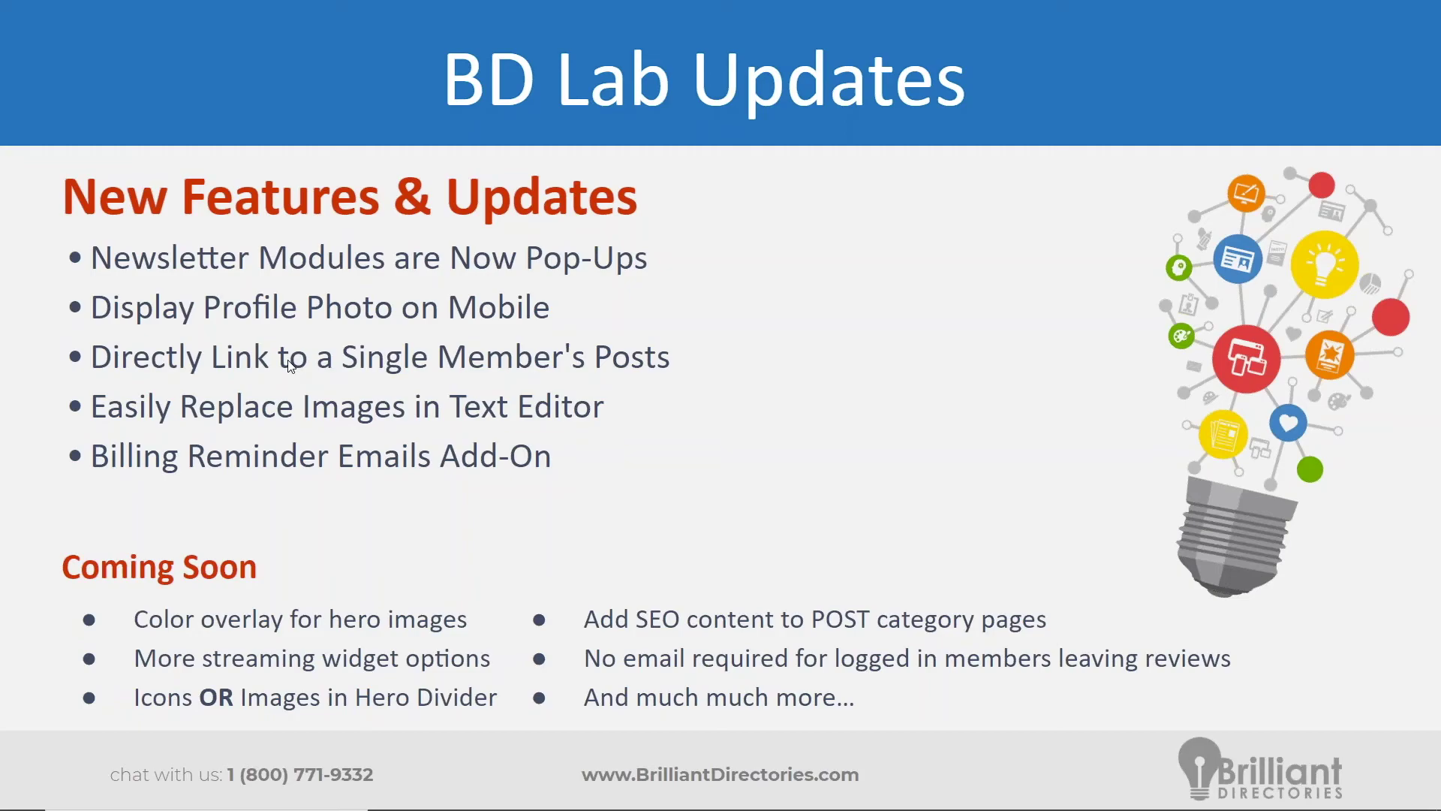
pyautogui.hotkey('alt', 'Tab')
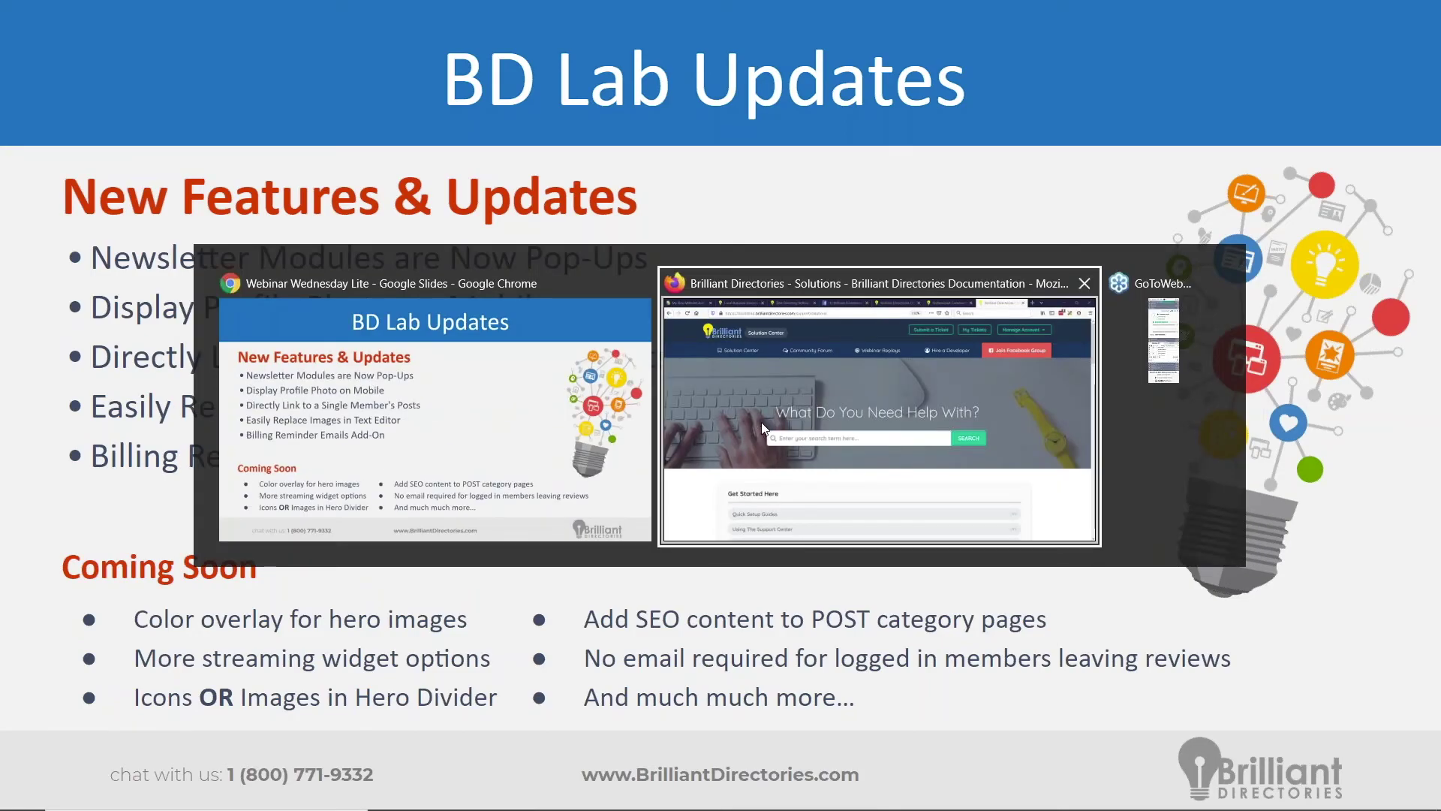
pyautogui.click(576, 388)
pyautogui.hotkey('alt', 'Tab')
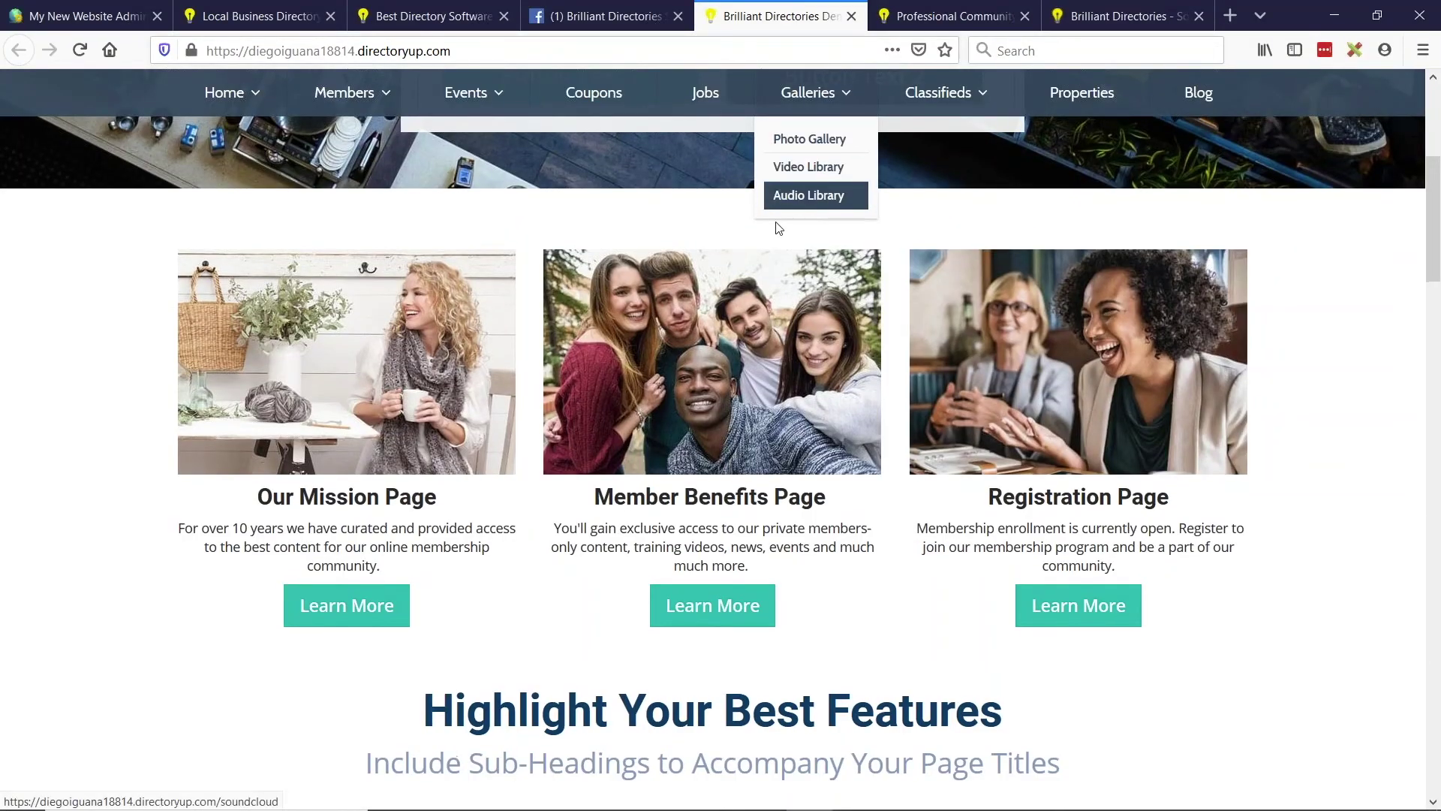
pyautogui.click(259, 16)
pyautogui.scroll(10, 1141, 146)
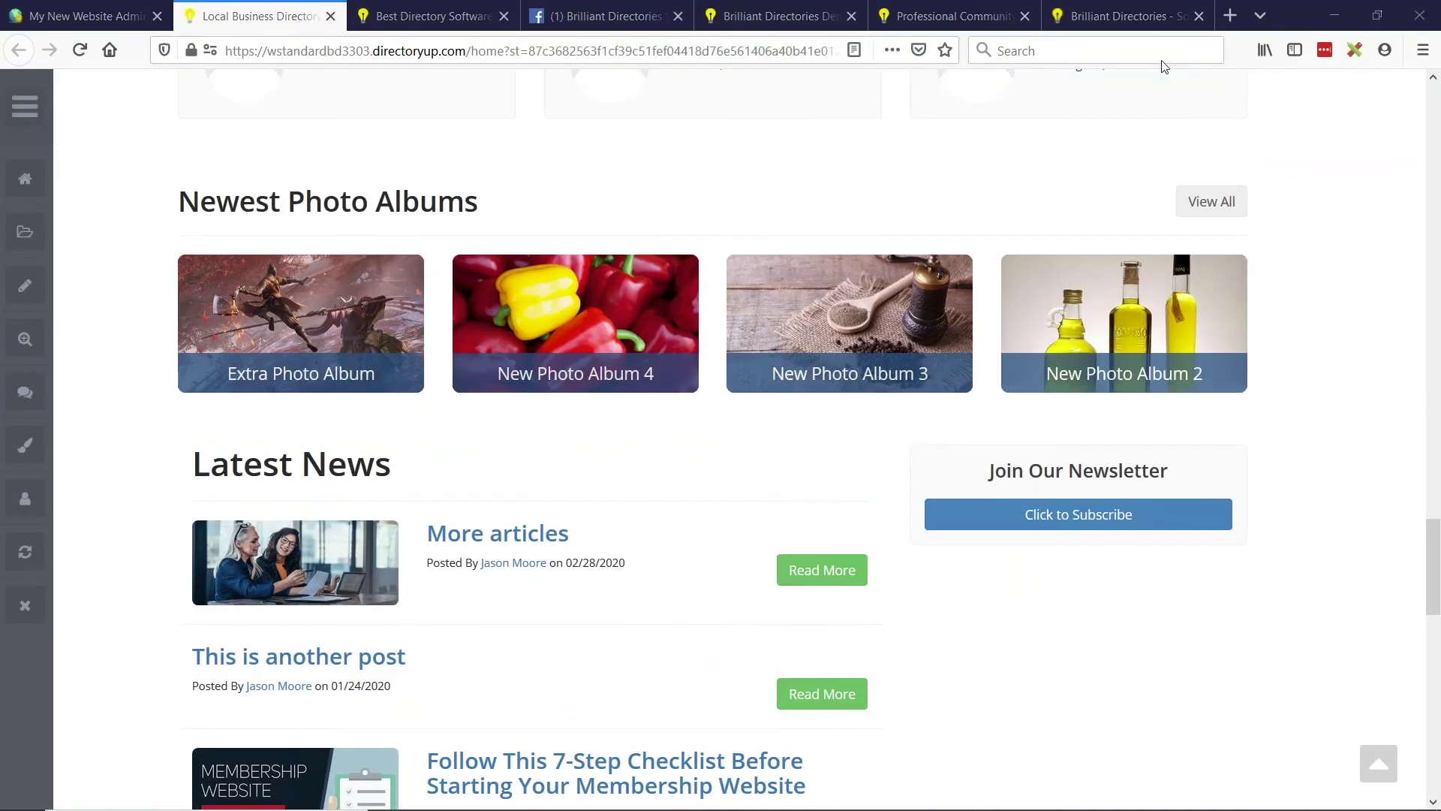
pyautogui.scroll(10, 811, 228)
pyautogui.scroll(15, 794, 429)
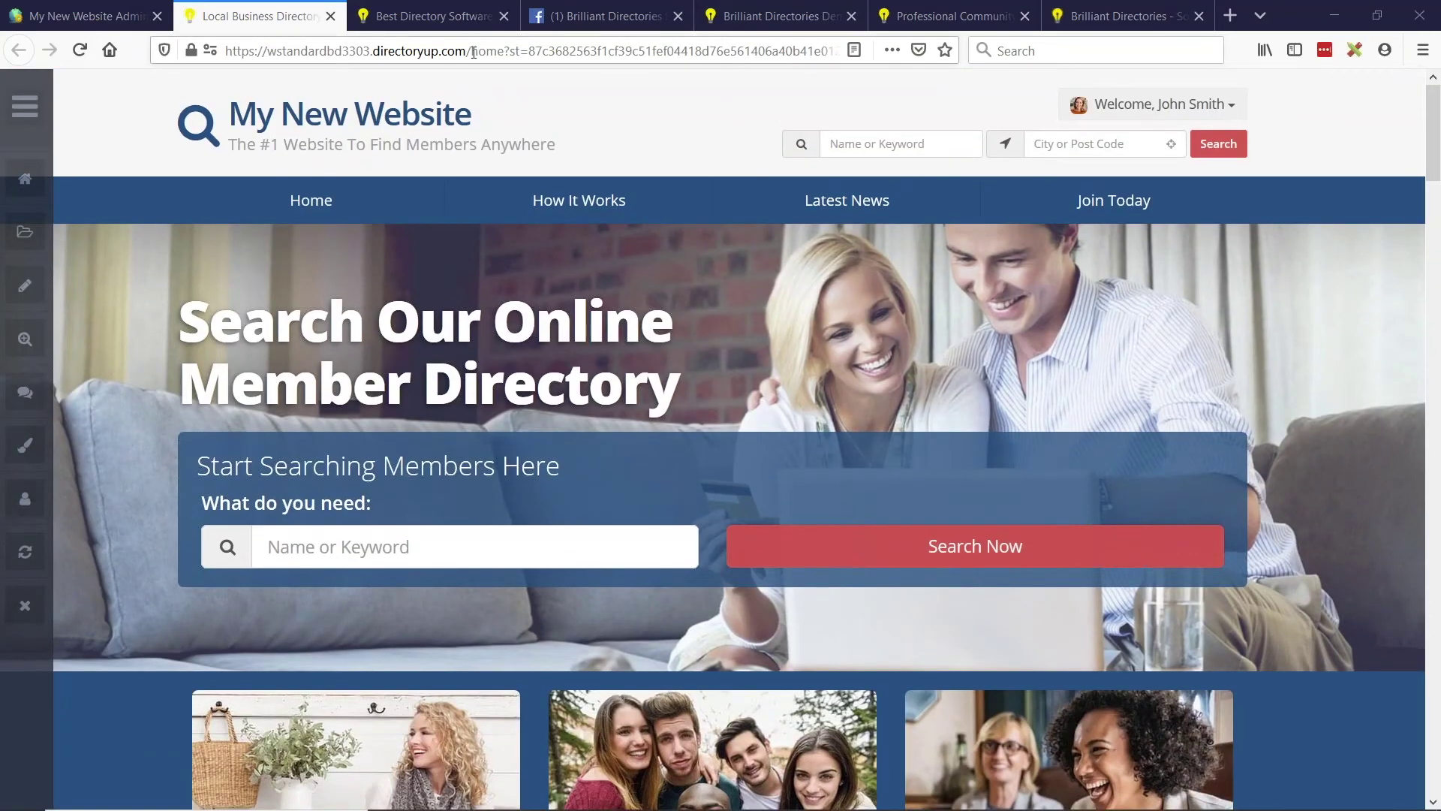
# - Replace the homepage path in the site's address with "blog" and load the Website Blog page
pyautogui.moveTo(473, 53); pyautogui.dragTo(990, 53)
pyautogui.write('blko')
pyautogui.press('BackSpace')
pyautogui.press('BackSpace')
pyautogui.write('og')
pyautogui.press('Return')
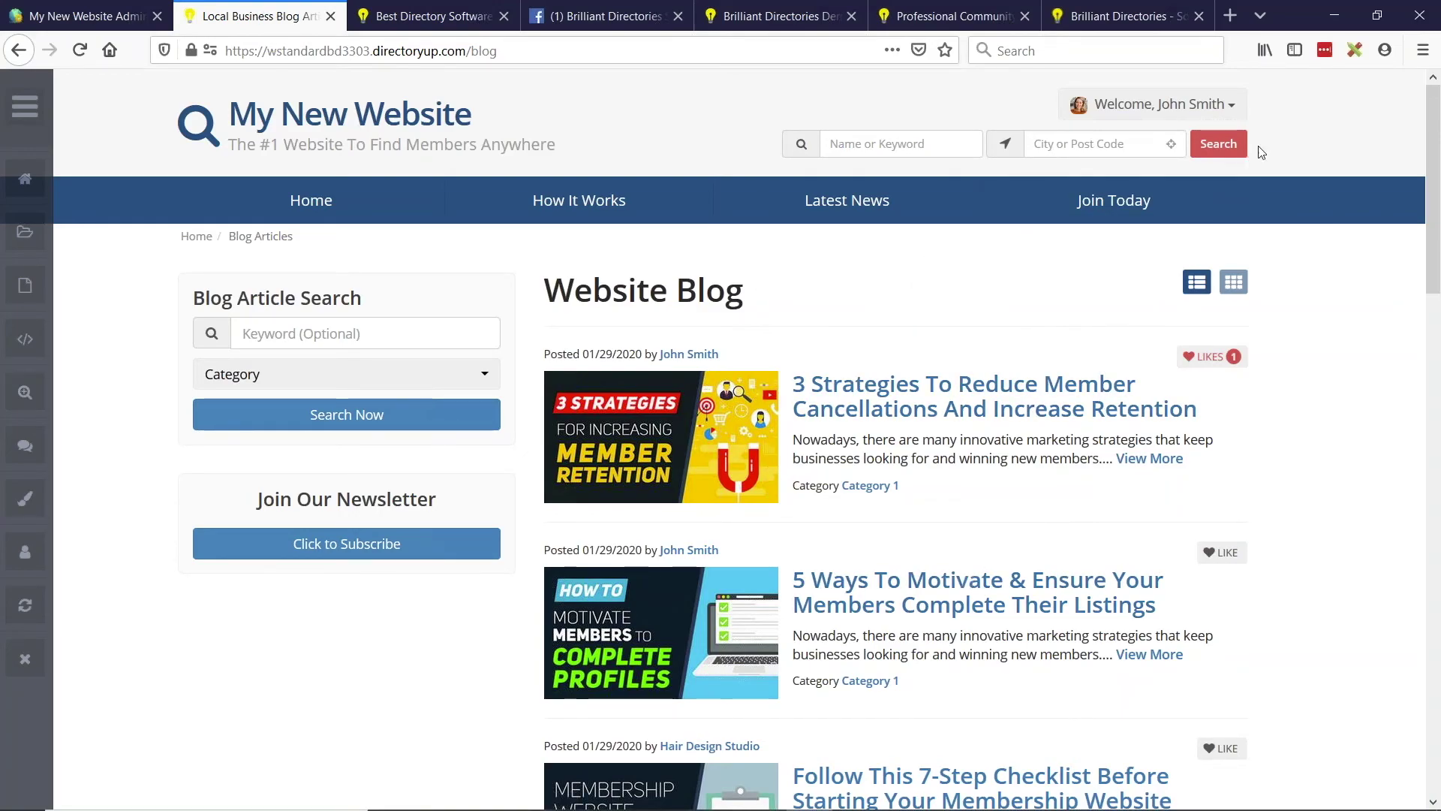
# - Open the logged-in member's dashboard and copy the member ID number shown under the profile photo
pyautogui.click(1231, 105)
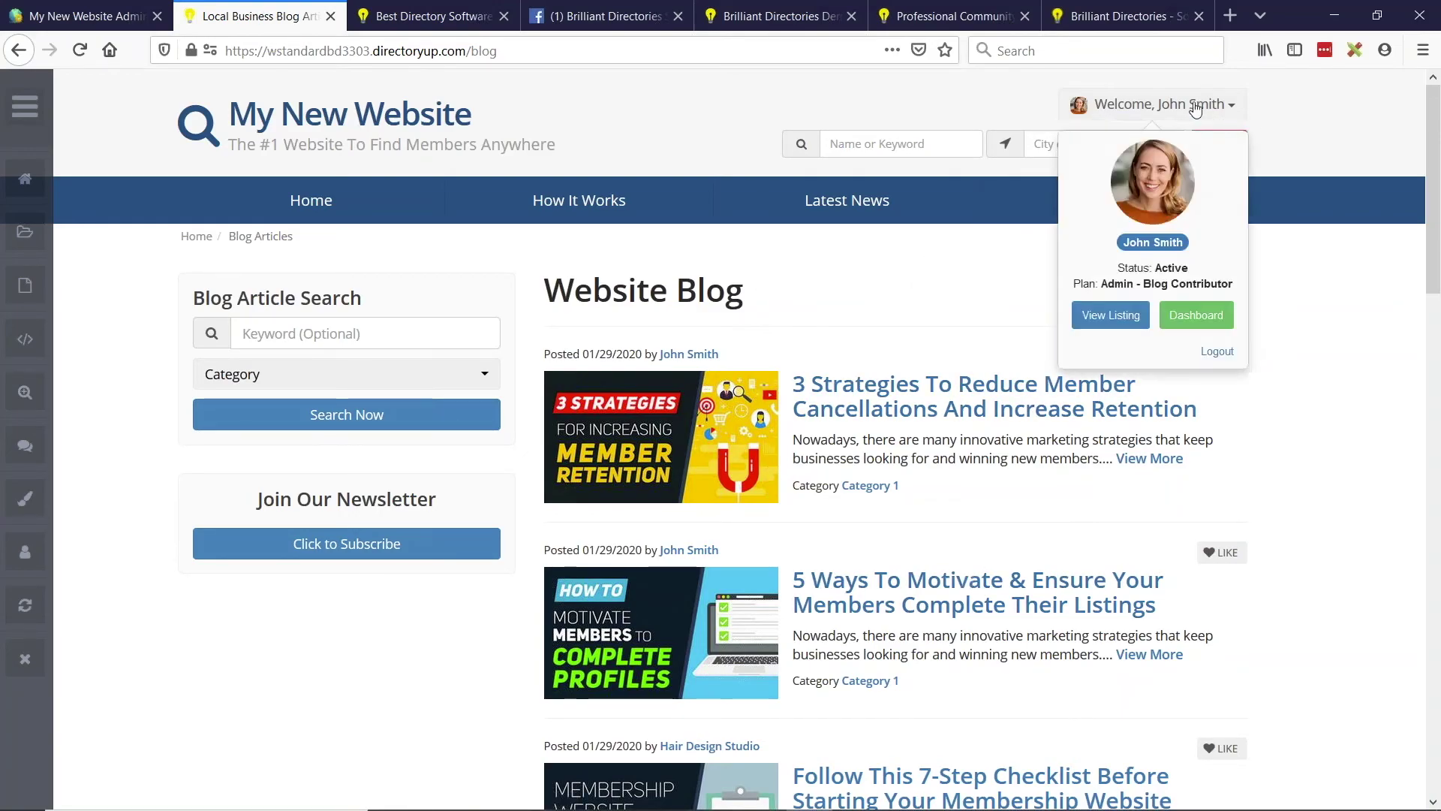
pyautogui.click(1214, 316)
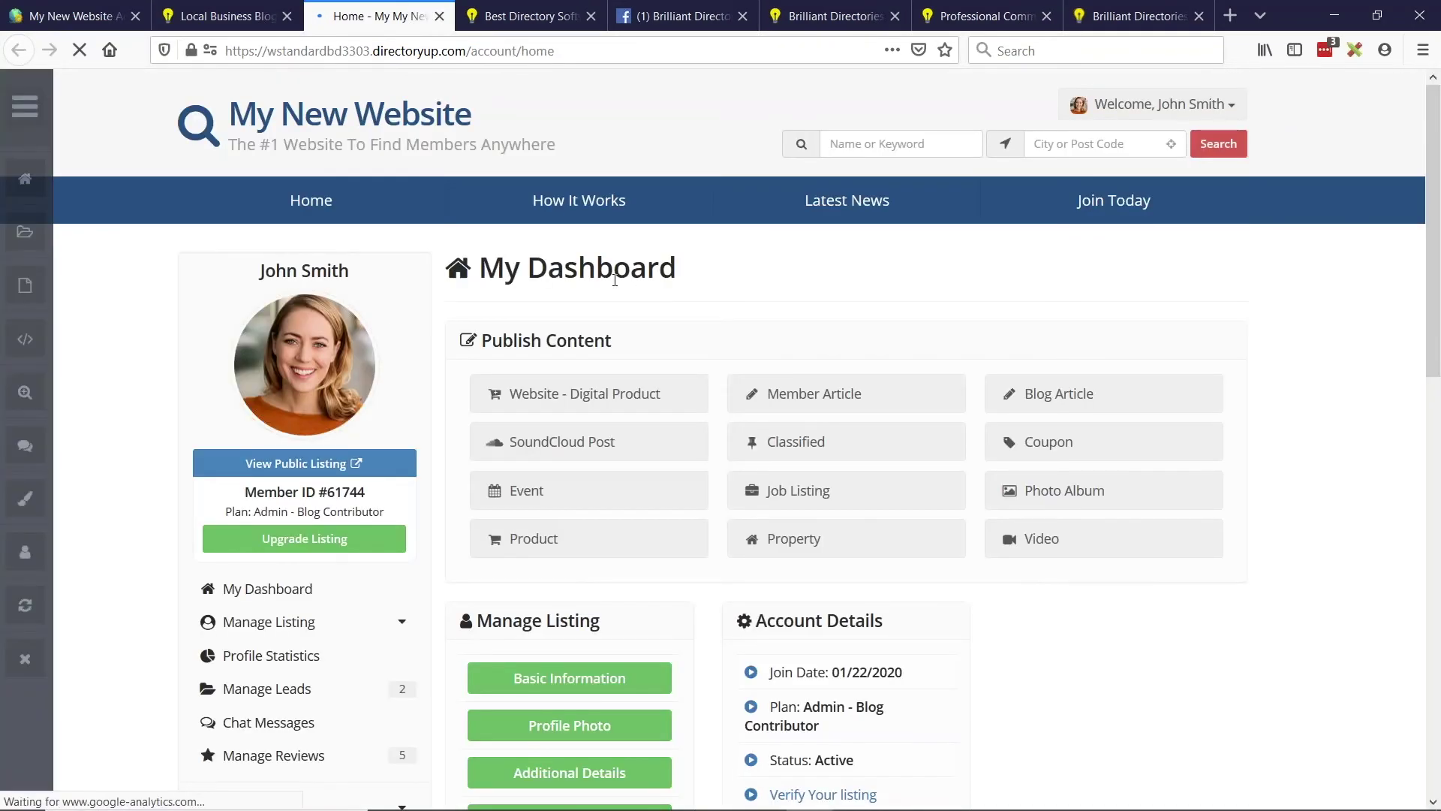
pyautogui.doubleClick(344, 492)
pyautogui.hotkey('ctrl', 'c')
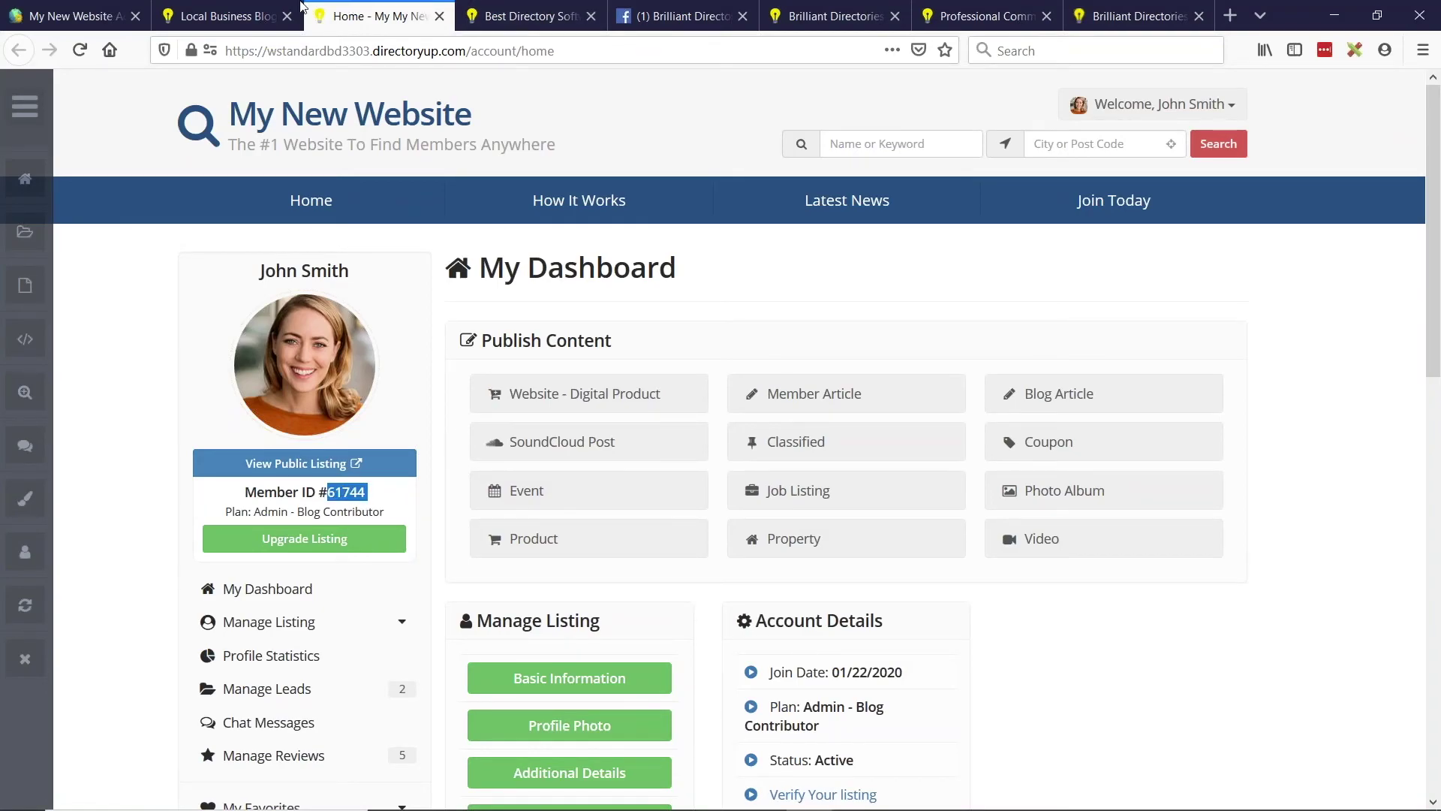
# - Append "?userid=" and the copied member ID to the blog address, load it, and look through that member's posts
pyautogui.click(225, 16)
pyautogui.click(563, 51)
pyautogui.click(634, 56)
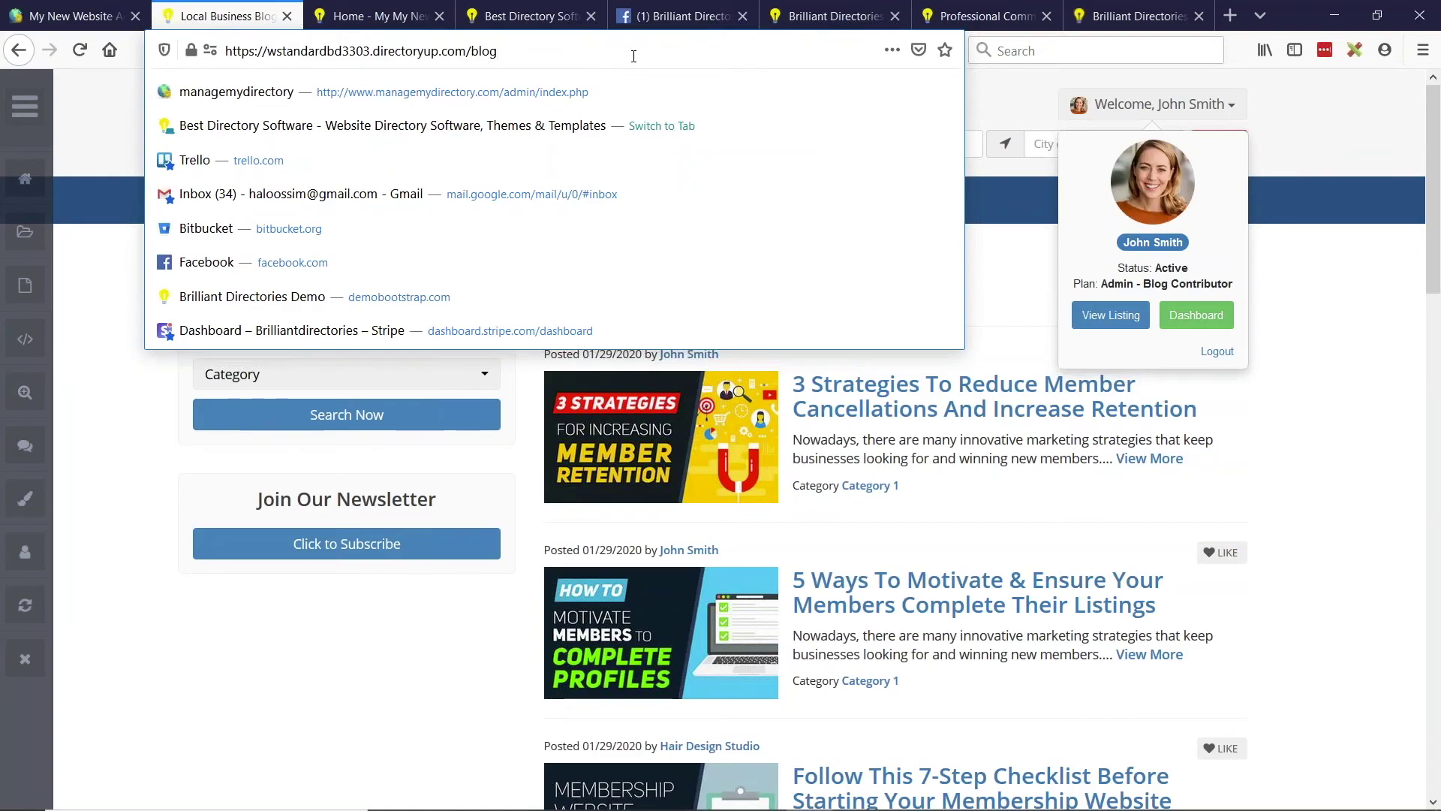
pyautogui.write('?')
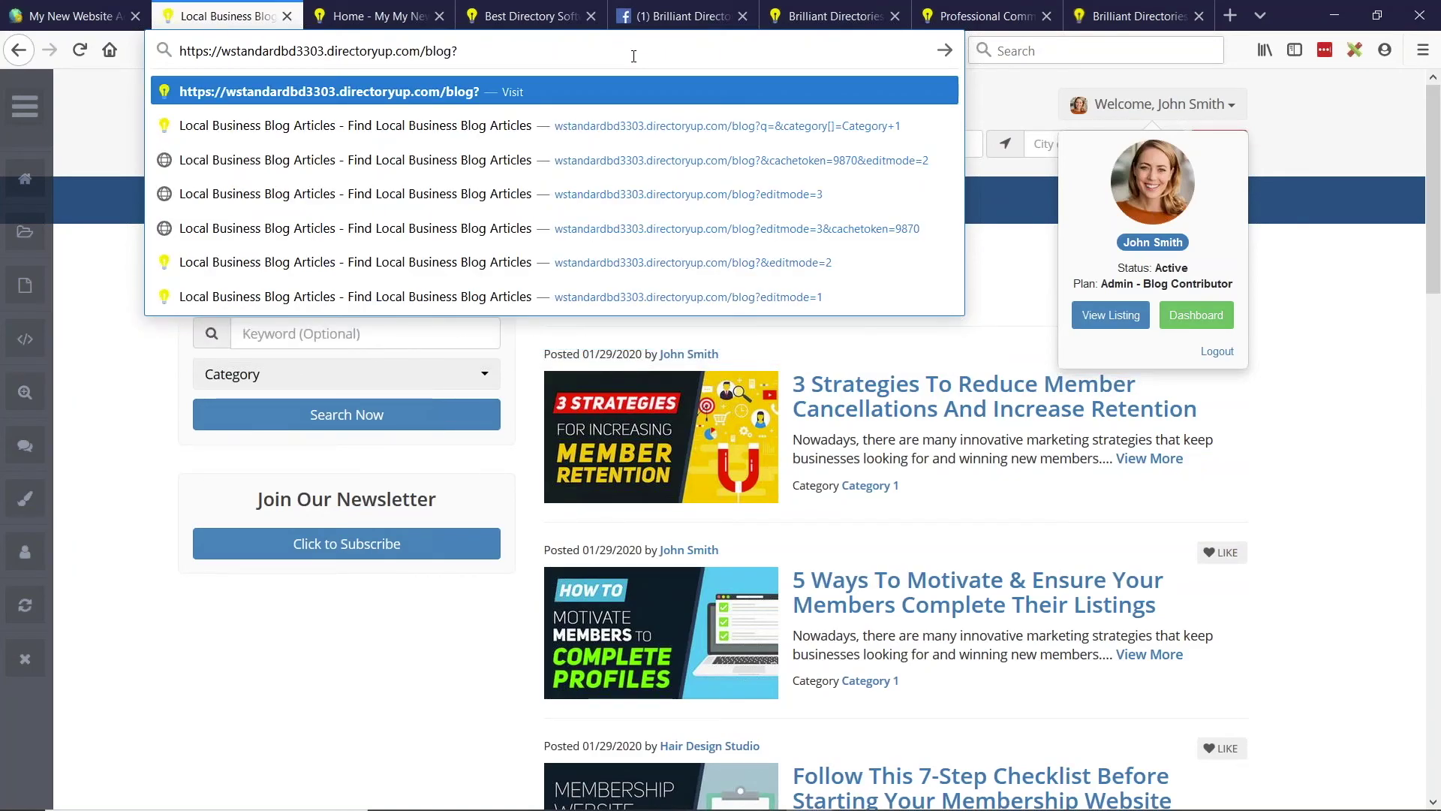
pyautogui.write('uderid=')
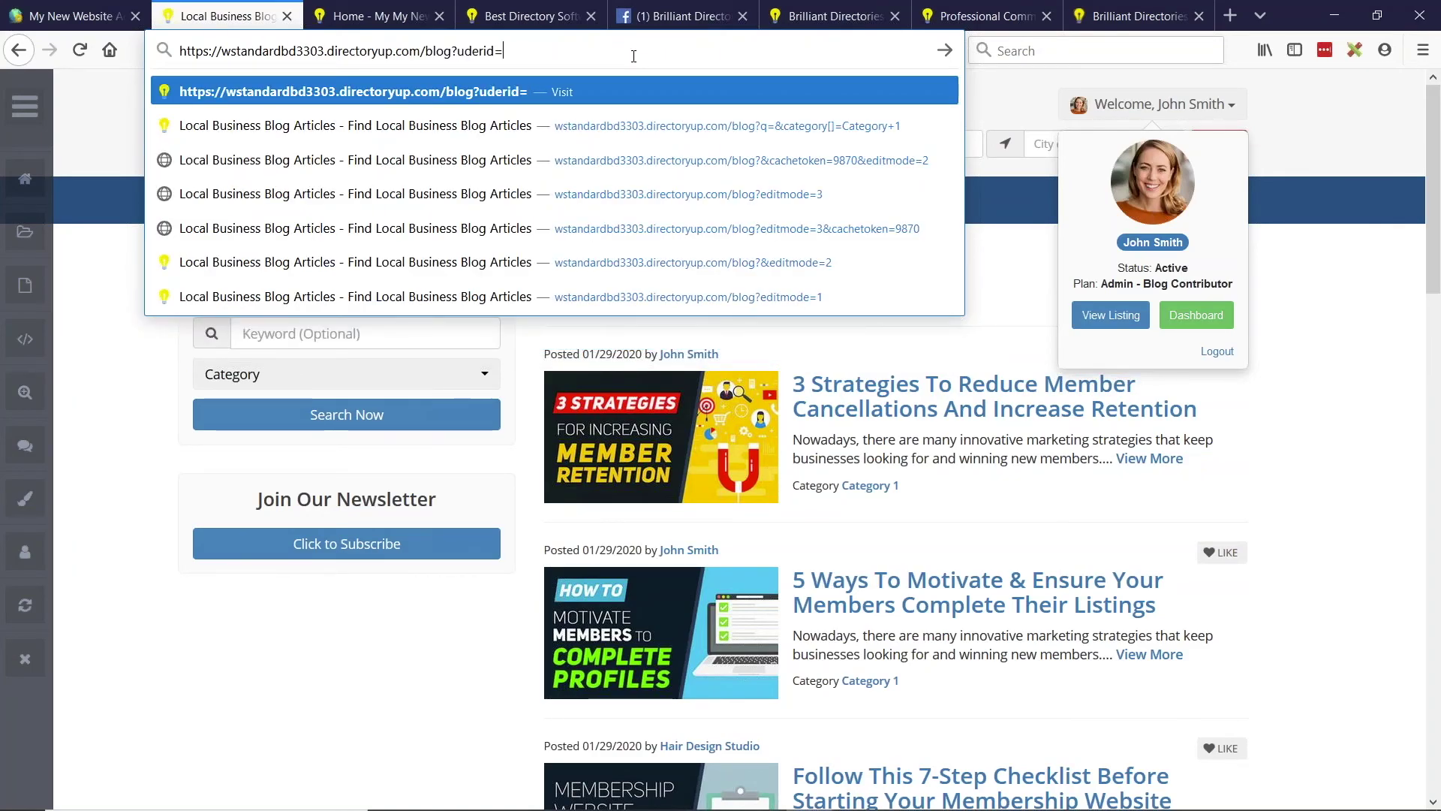
pyautogui.hotkey('ctrl', 'v')
pyautogui.click(469, 51)
pyautogui.press('BackSpace')
pyautogui.write('s')
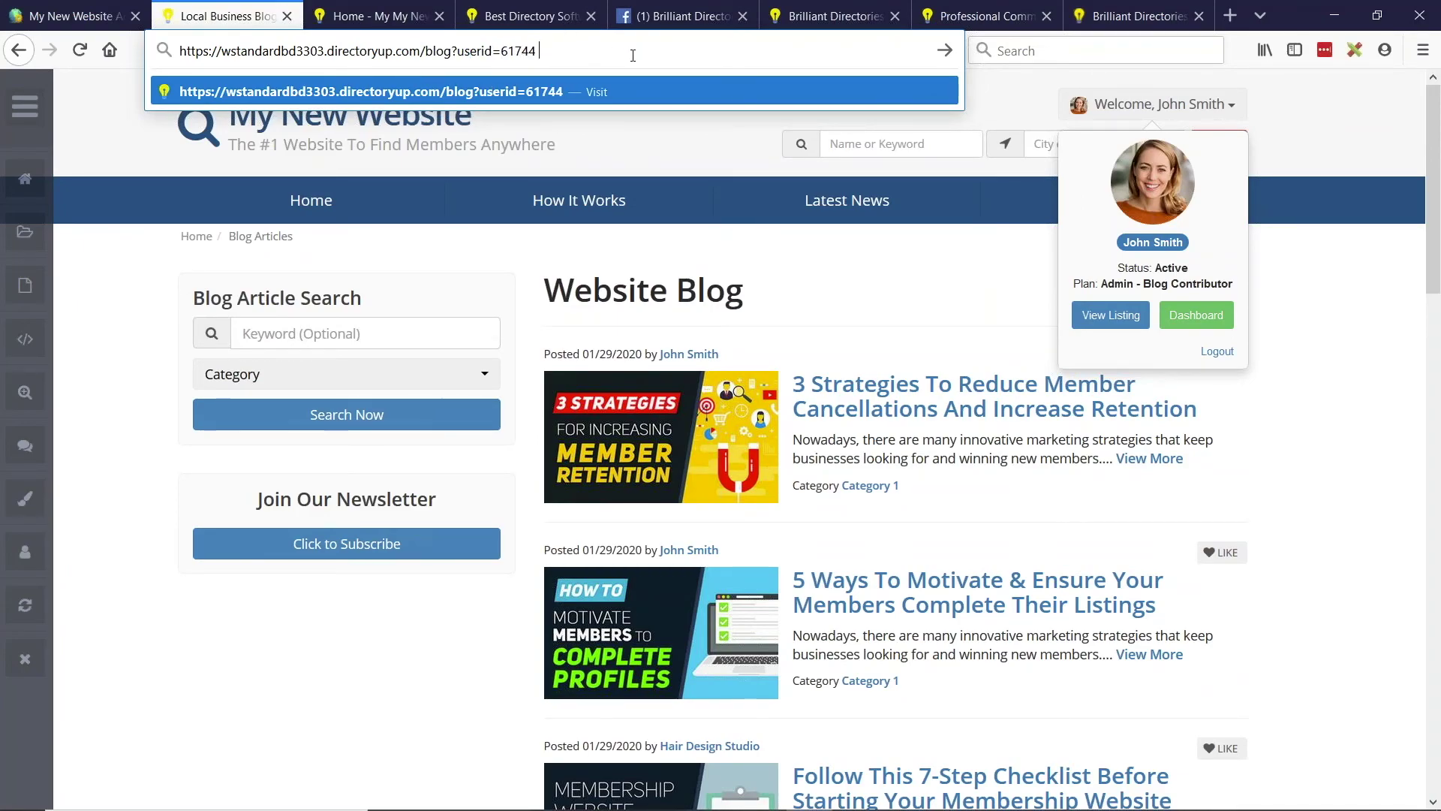
pyautogui.press('Return')
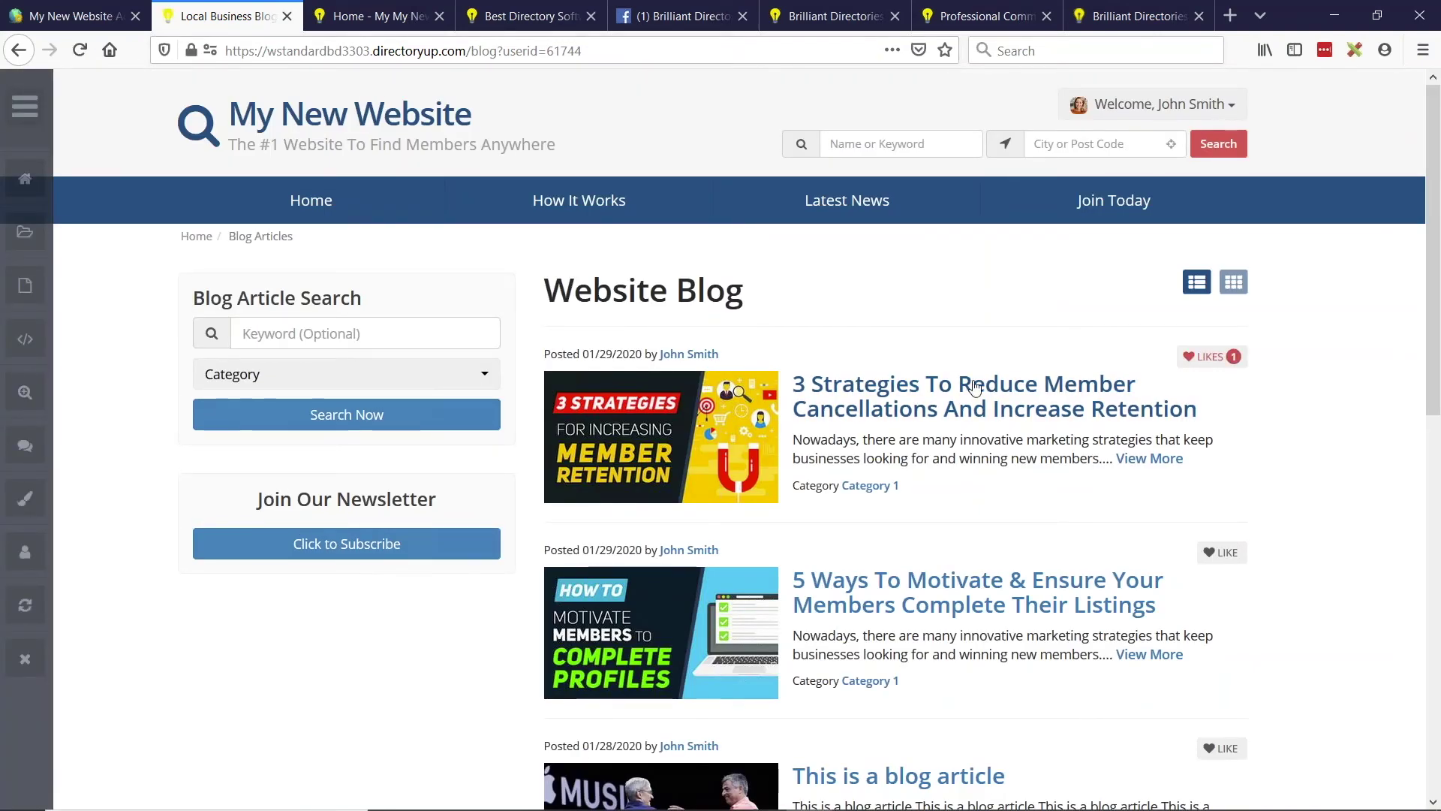
pyautogui.scroll(-8, 974, 386)
pyautogui.scroll(3, 864, 458)
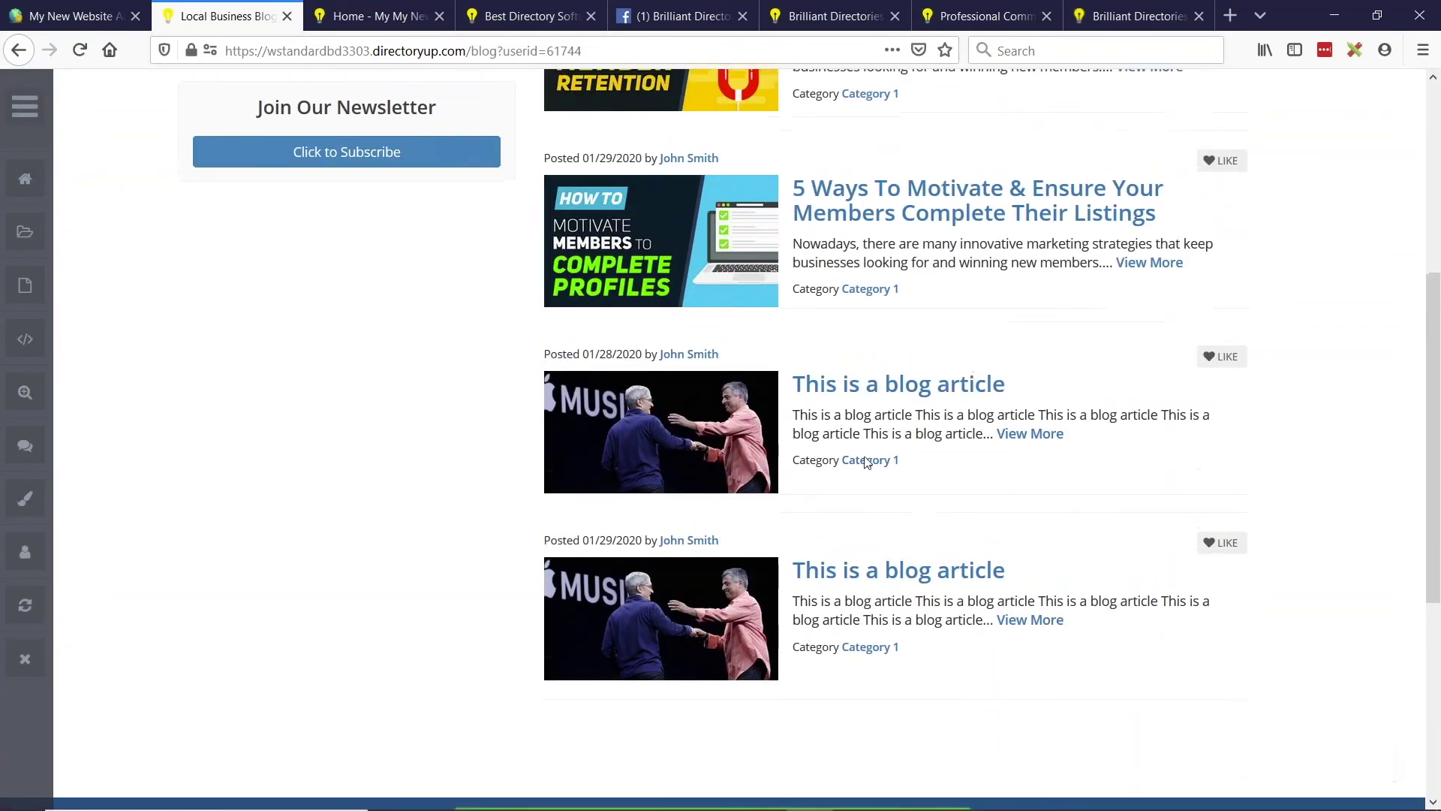
pyautogui.scroll(5, 867, 461)
# - Try the blog link with a different member ID, then return to the first member's posts
pyautogui.click(596, 51)
pyautogui.hotkey('shift', 'Left')
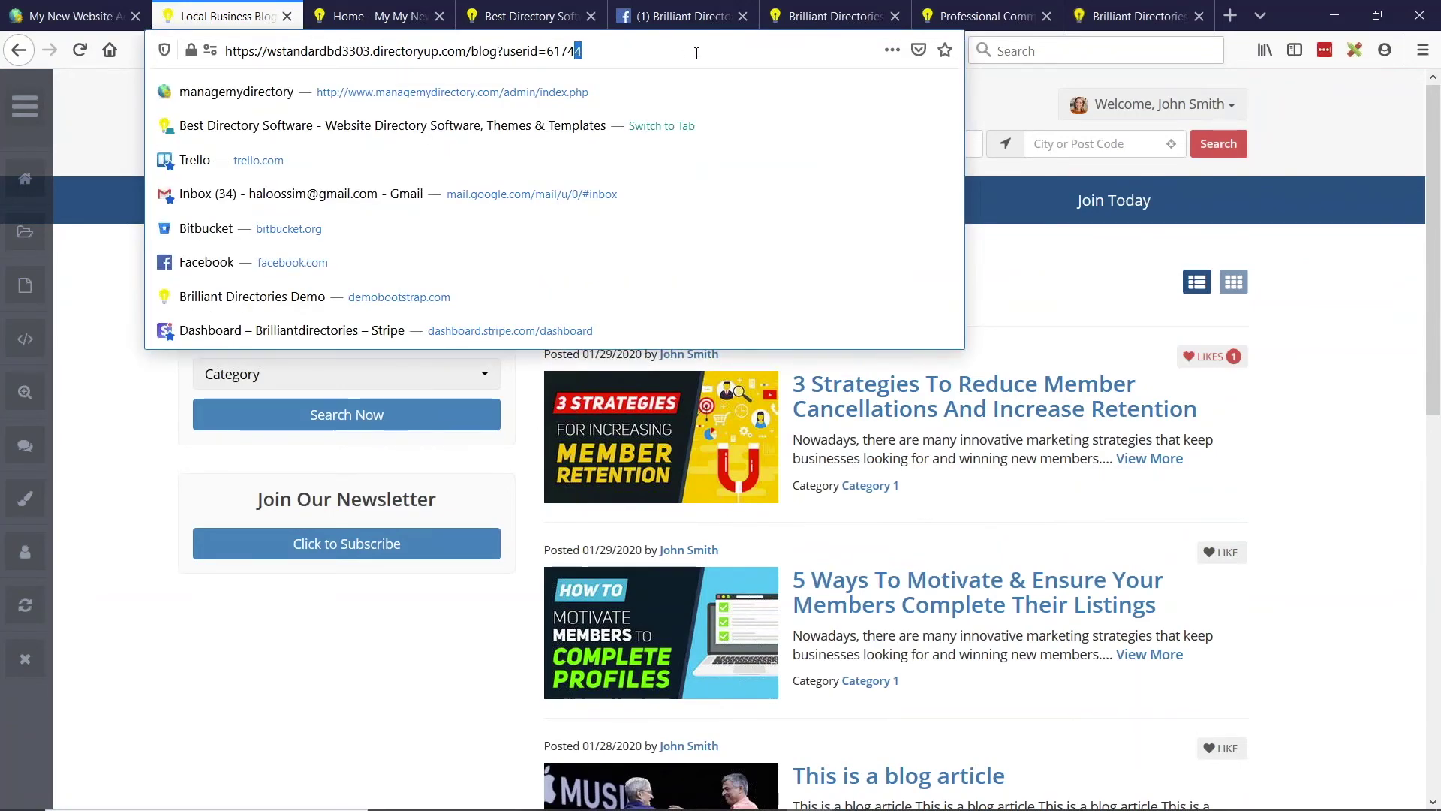
pyautogui.press('BackSpace')
pyautogui.press('BackSpace')
pyautogui.write('50')
pyautogui.press('Return')
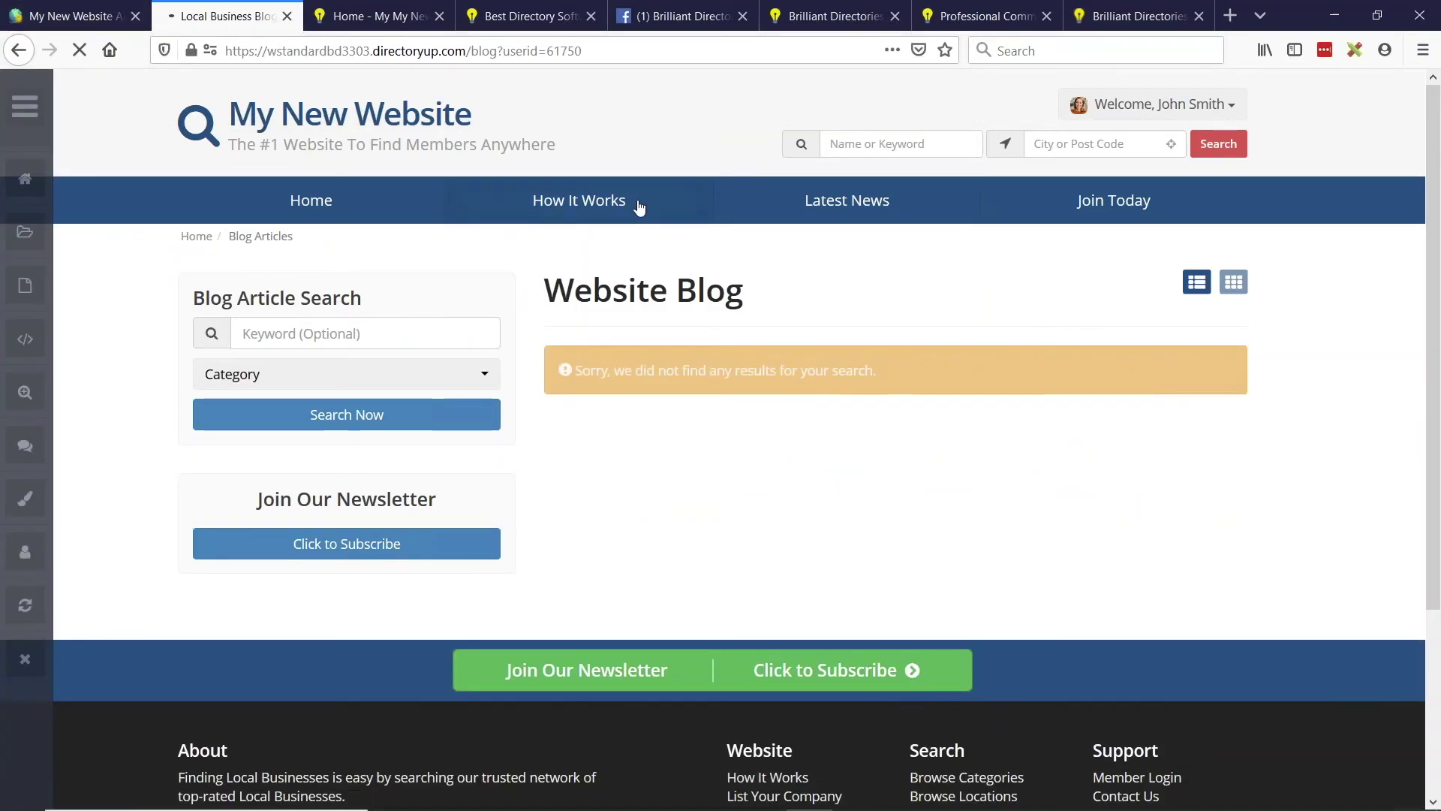
pyautogui.hotkey('alt', 'Left')
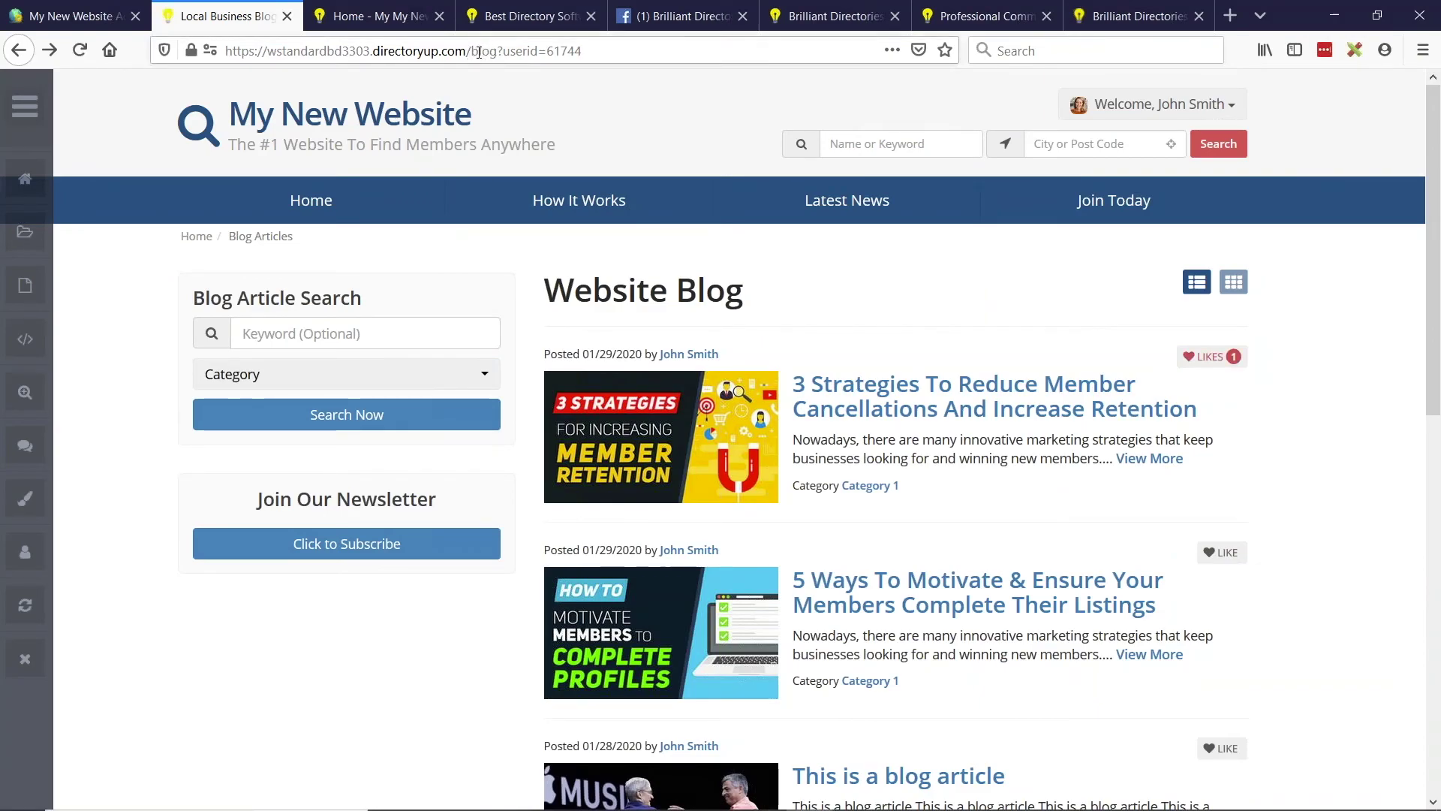
# - Highlight the "?userid=" parameter and its member ID in the blog address, then clear the highlight
pyautogui.click(497, 51)
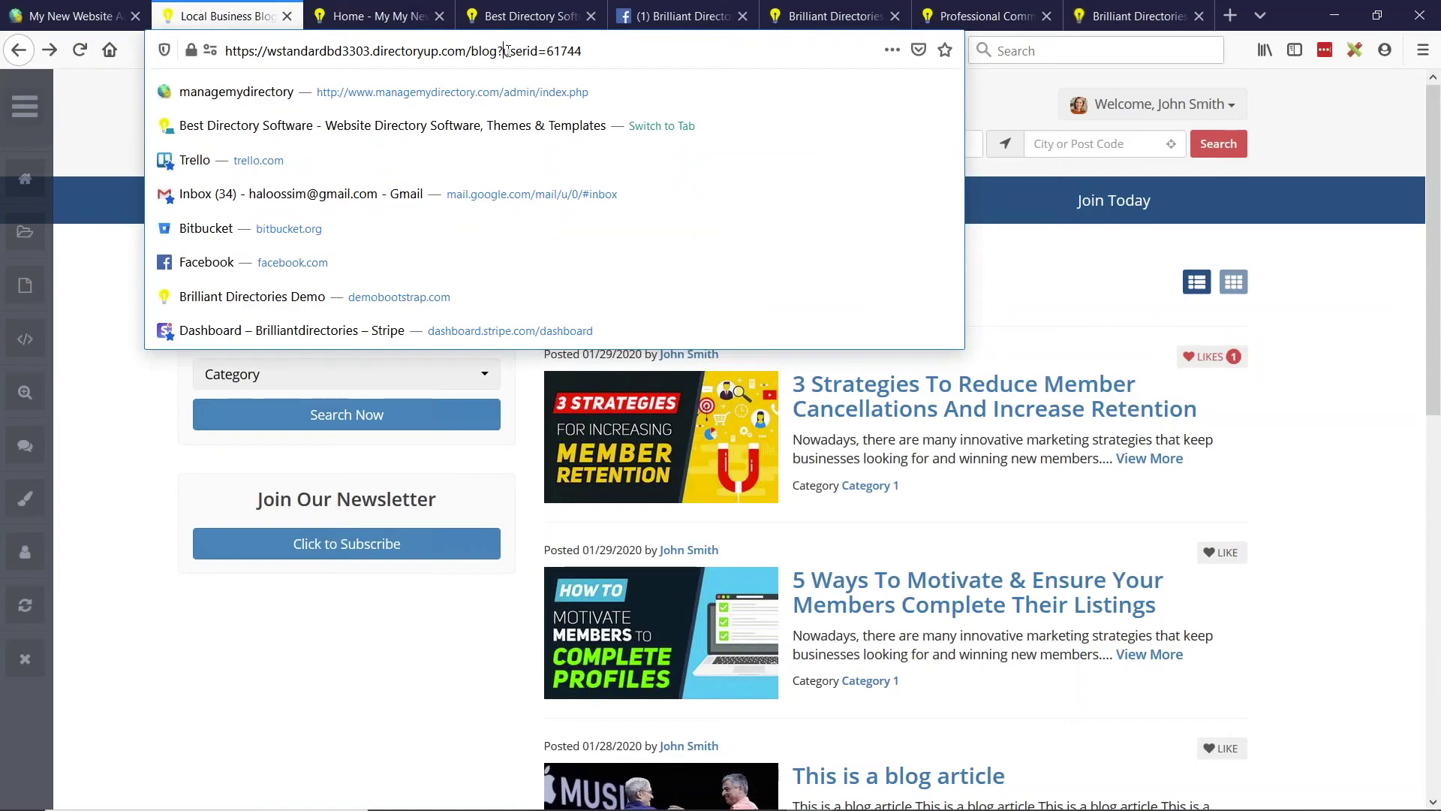
pyautogui.moveTo(503, 51); pyautogui.dragTo(593, 50)
pyautogui.click(610, 47)
pyautogui.moveTo(497, 51); pyautogui.dragTo(582, 51)
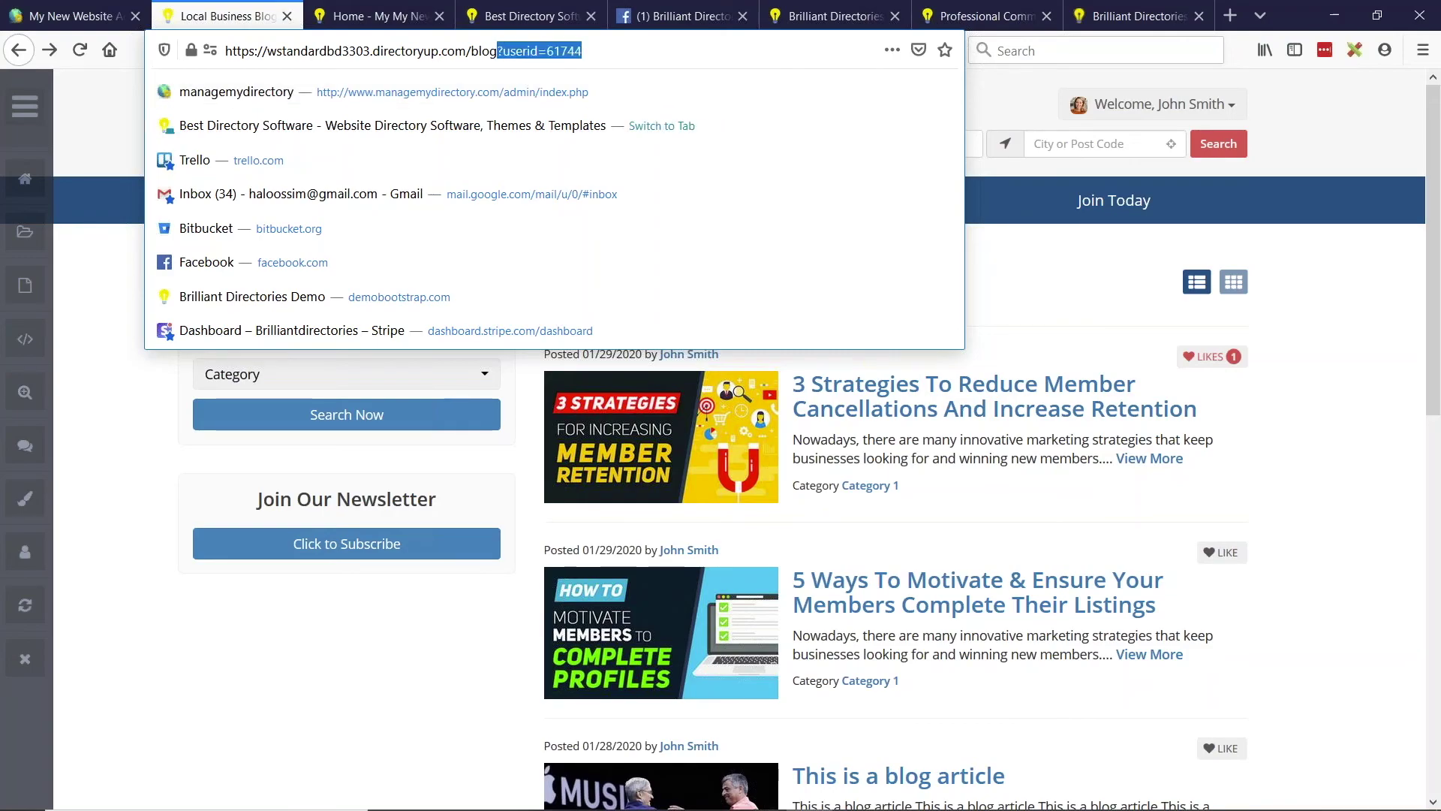
pyautogui.click(1190, 635)
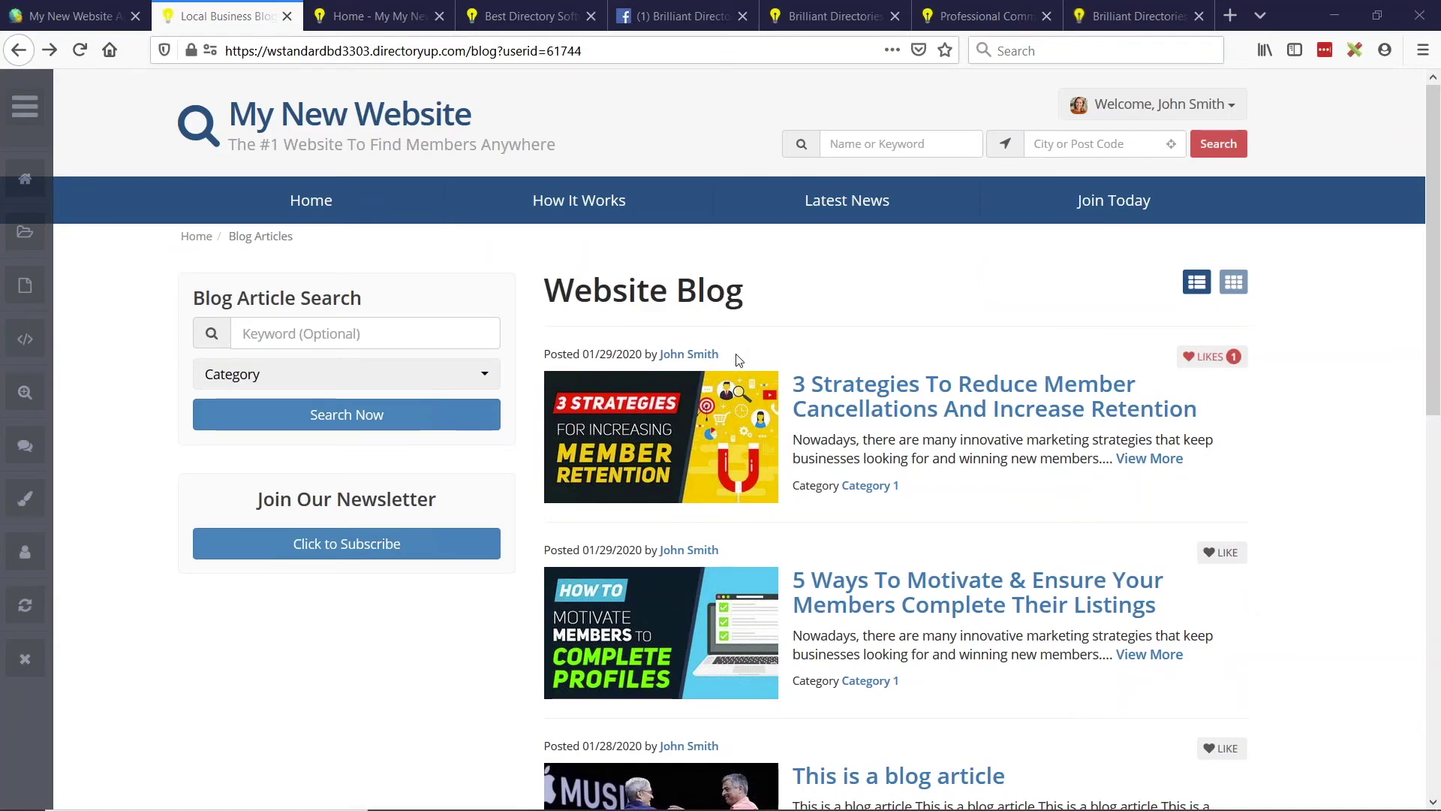
# - Open the first post author's profile, show the Blog Articles section, and highlight its heading
pyautogui.click(705, 355)
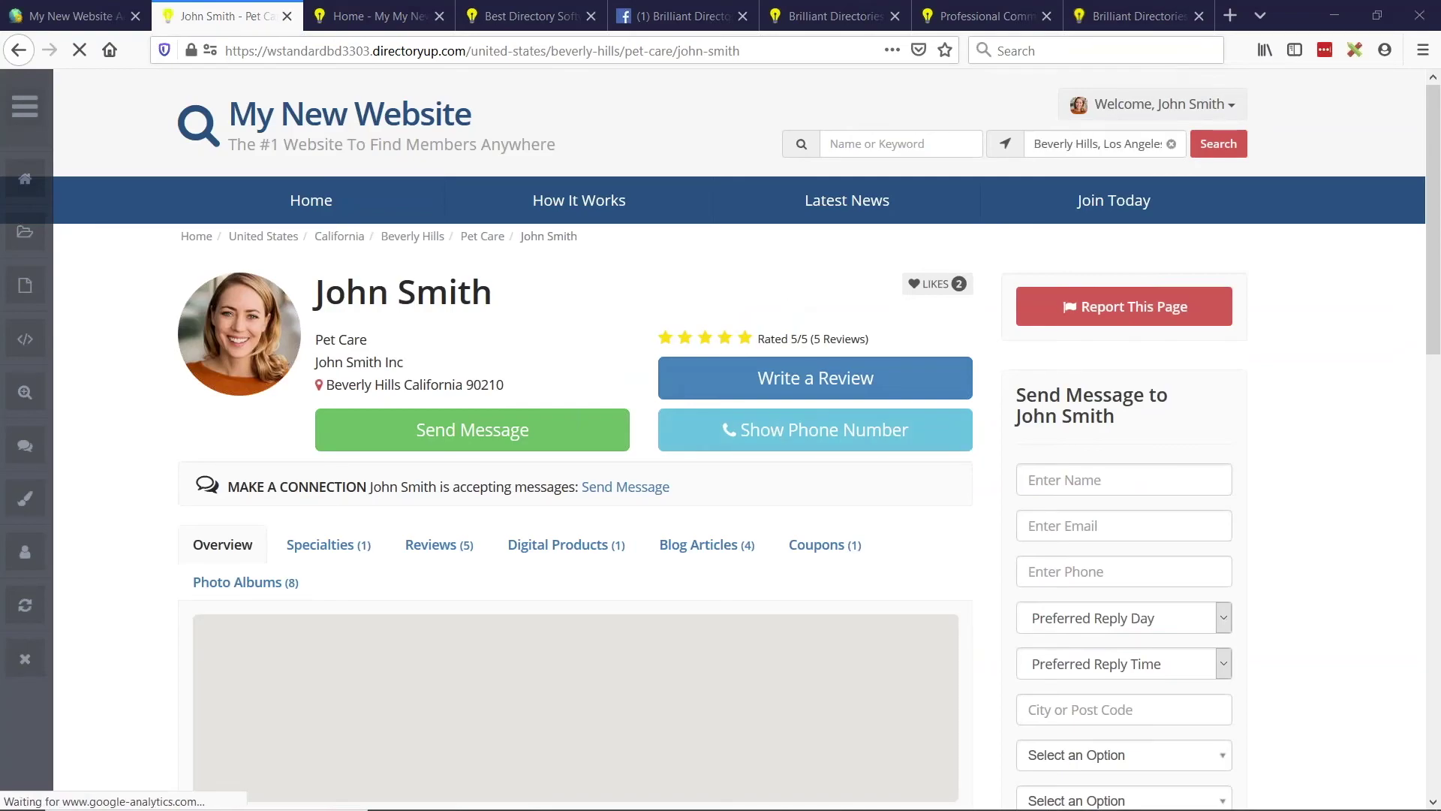
pyautogui.scroll(-2, 215, 418)
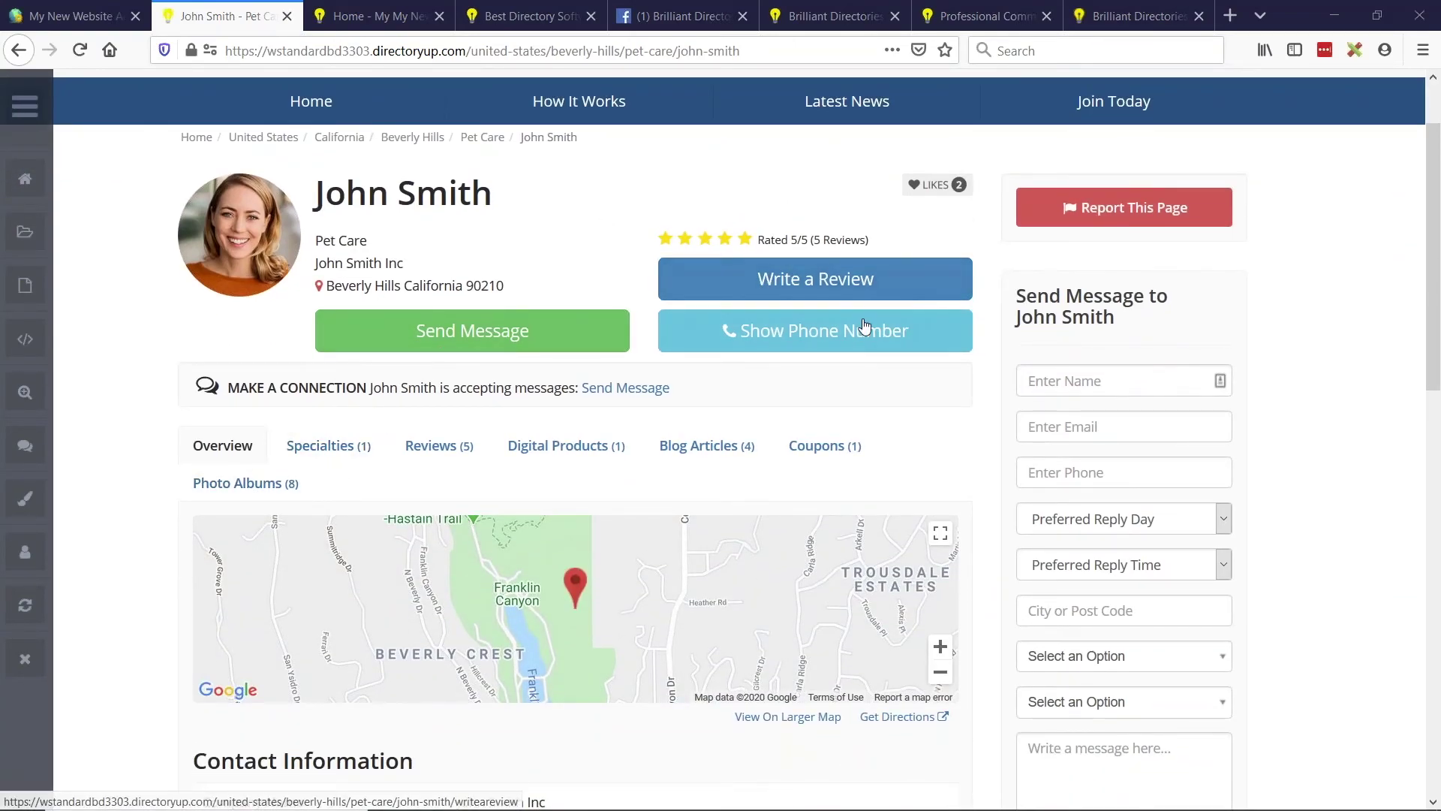
pyautogui.scroll(-2, 865, 327)
pyautogui.click(706, 346)
pyautogui.moveTo(192, 430); pyautogui.dragTo(456, 434)
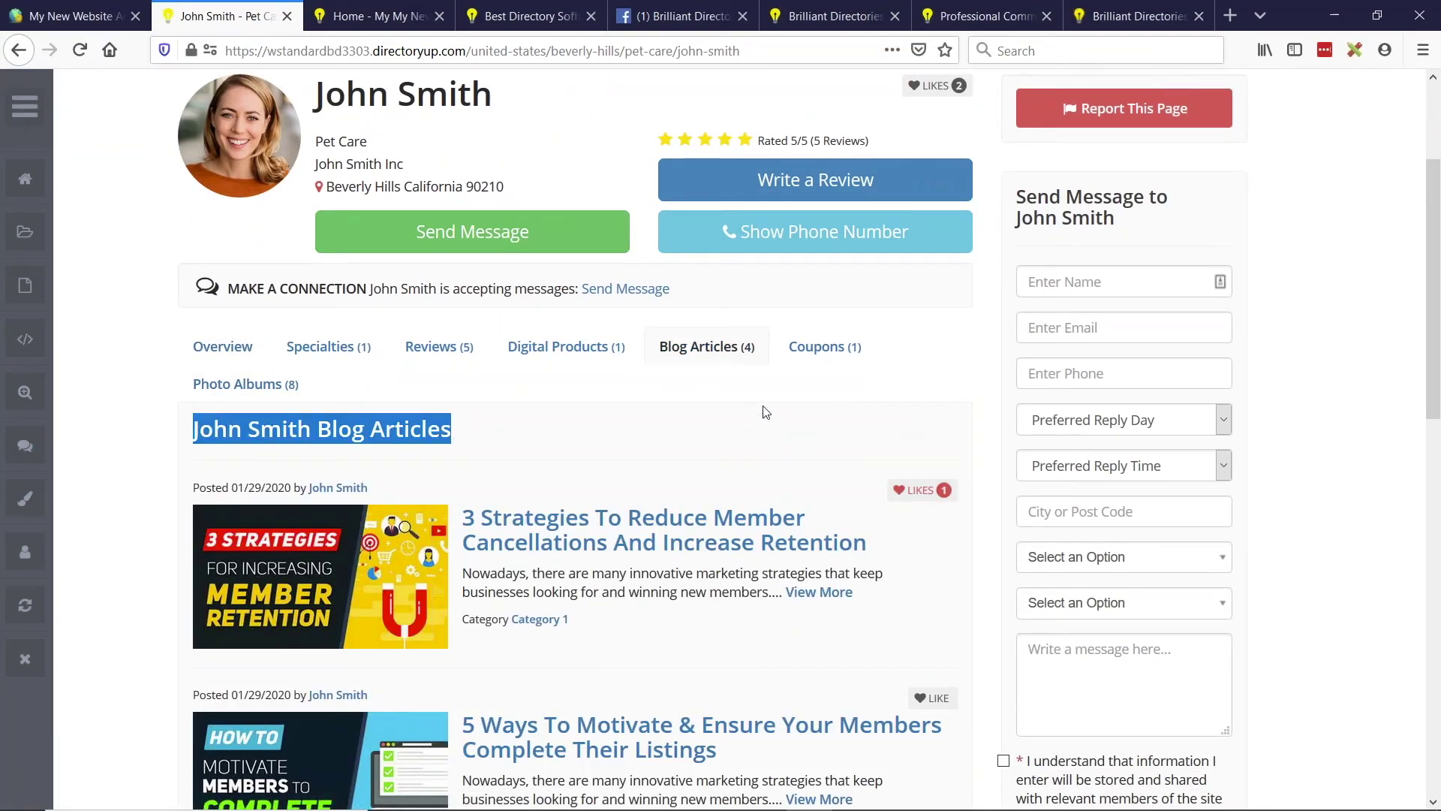
pyautogui.click(908, 444)
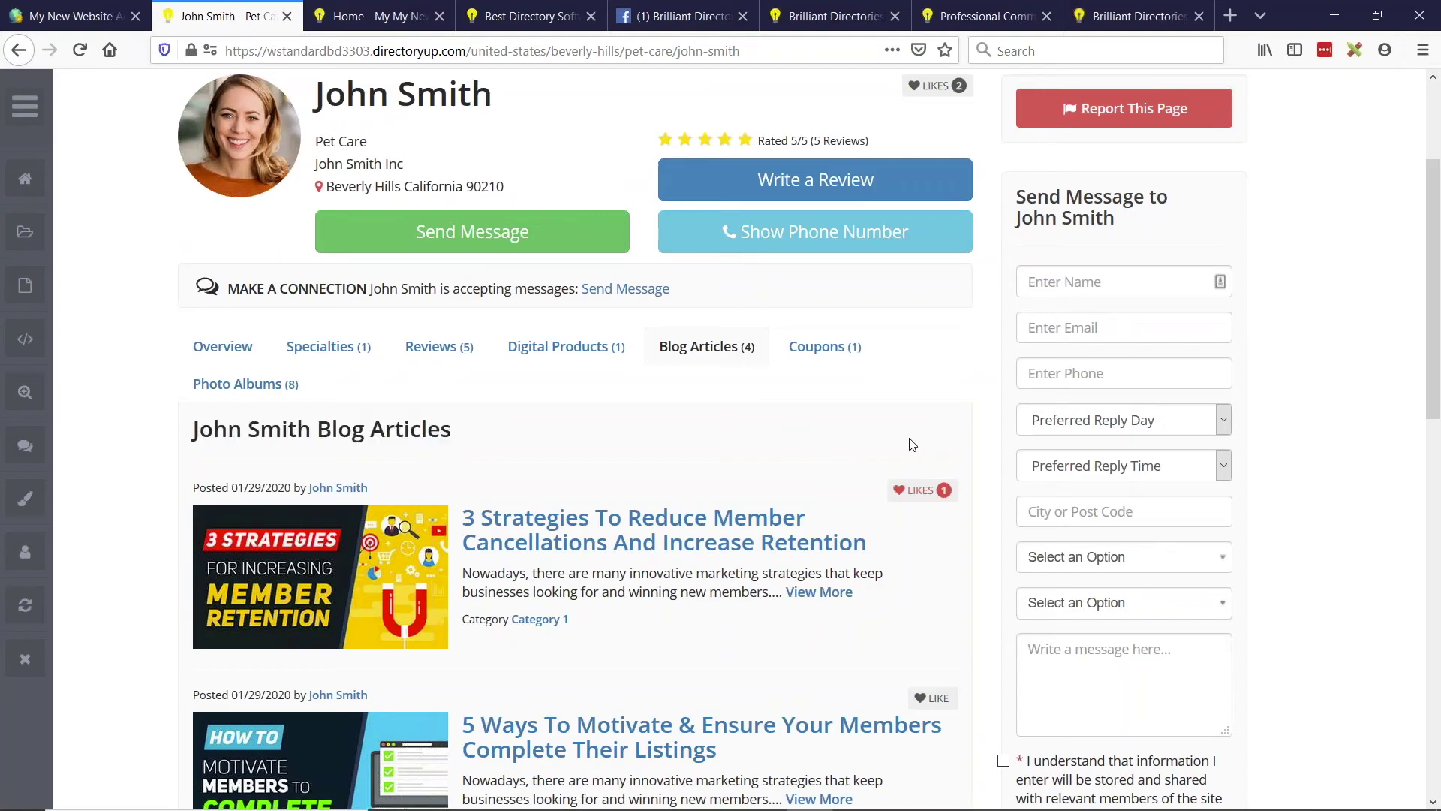
pyautogui.moveTo(894, 442); pyautogui.dragTo(714, 434)
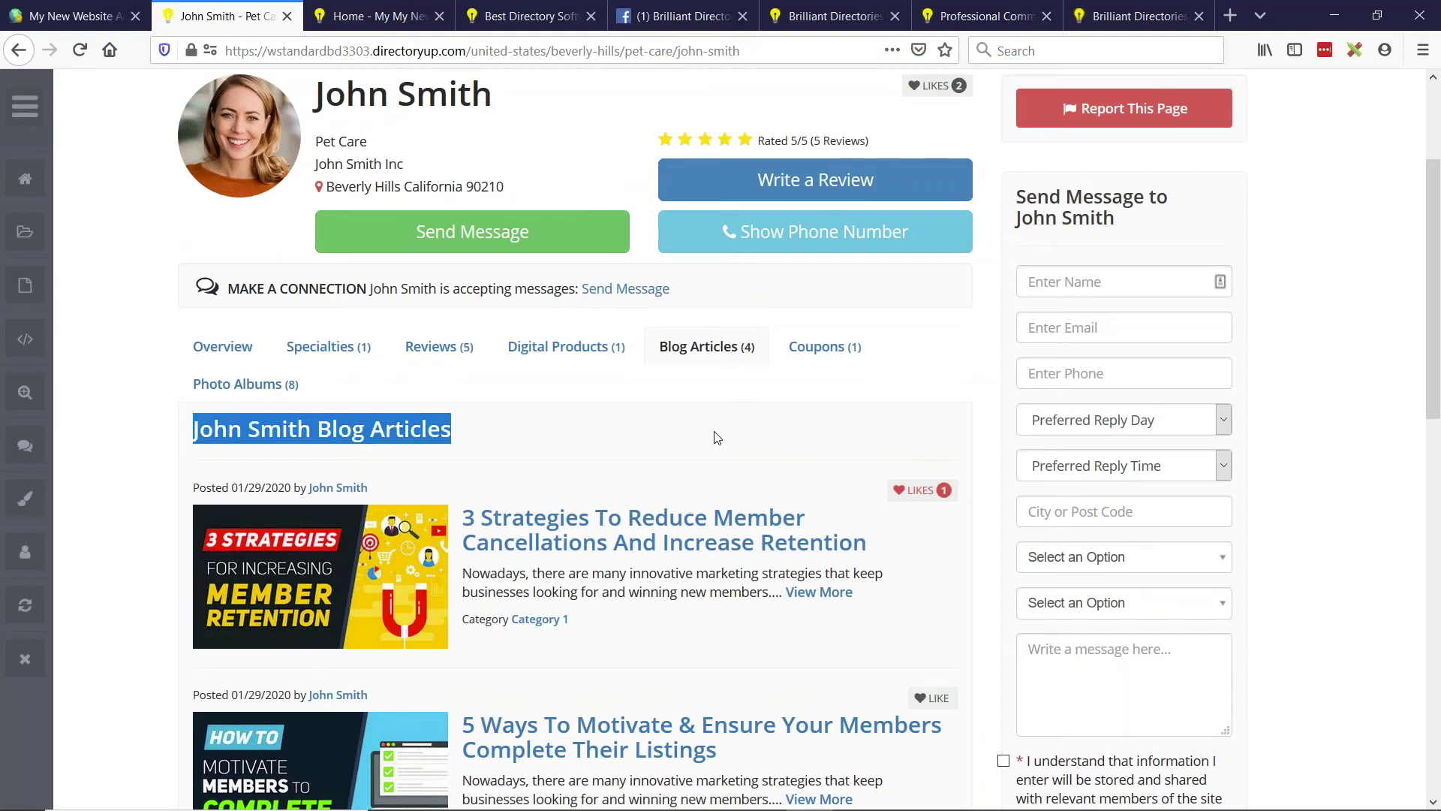
pyautogui.click(728, 438)
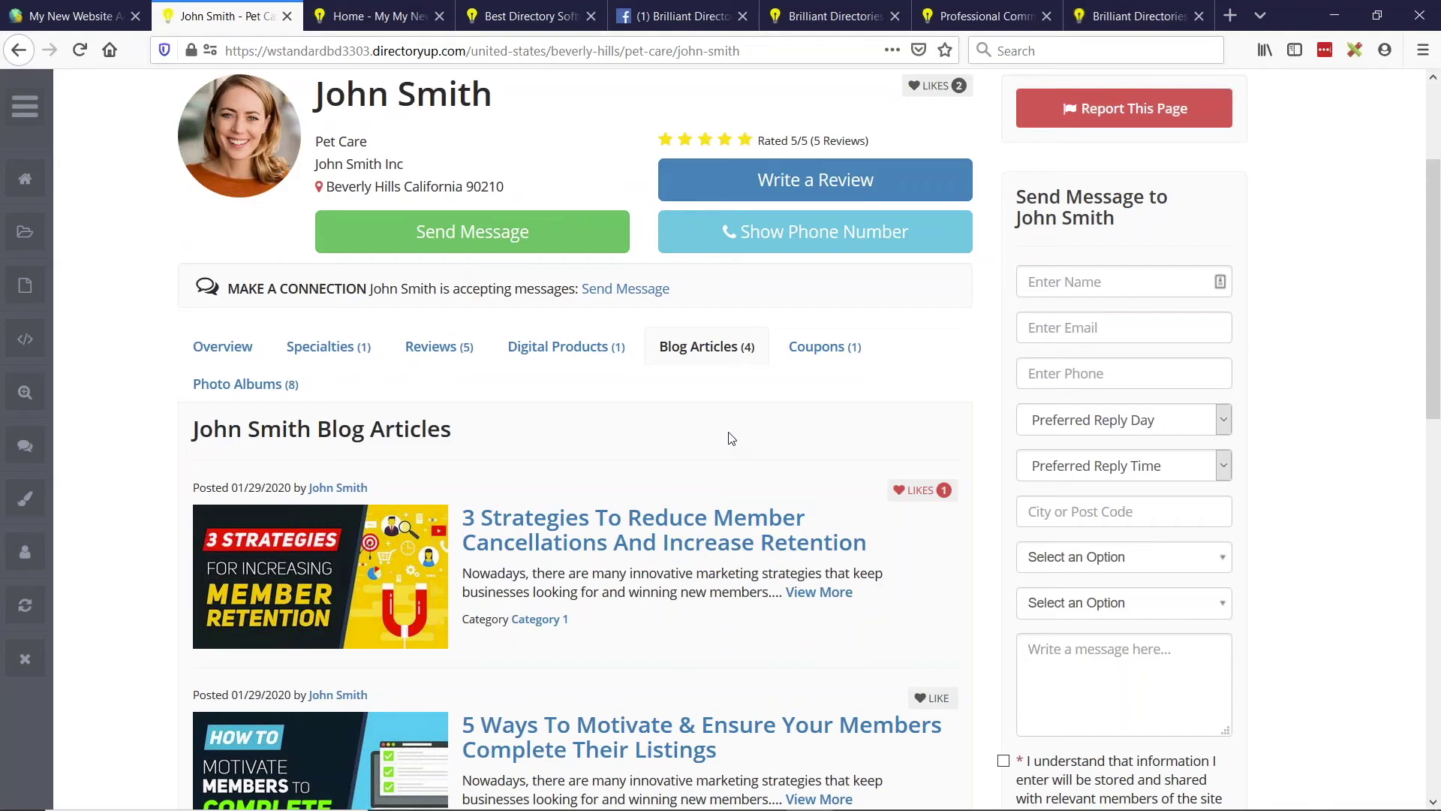
# - Examine the Blog Articles section on the member's profile, including the surrounding profile details and message form
pyautogui.scroll(-1, 736, 420)
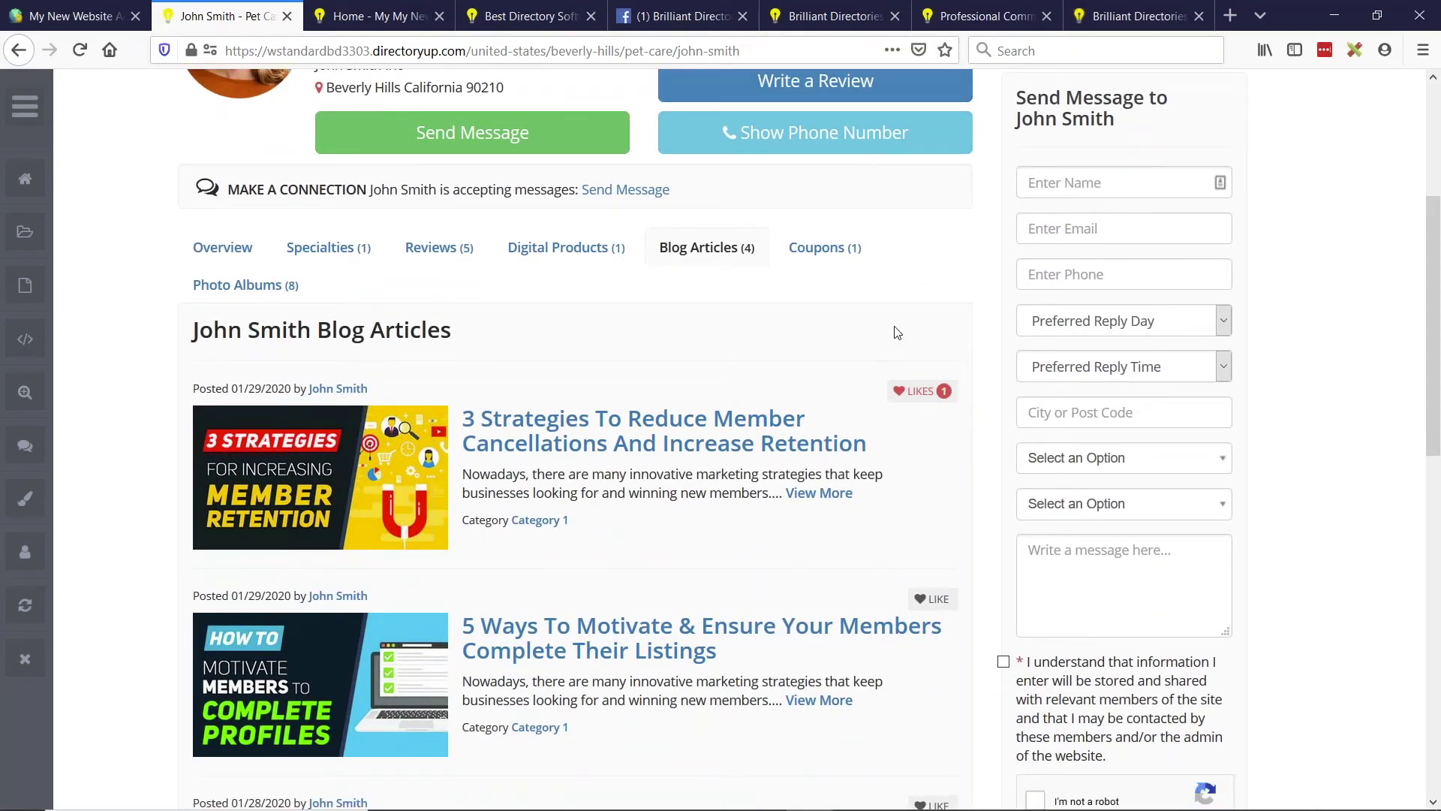
pyautogui.scroll(2, 910, 466)
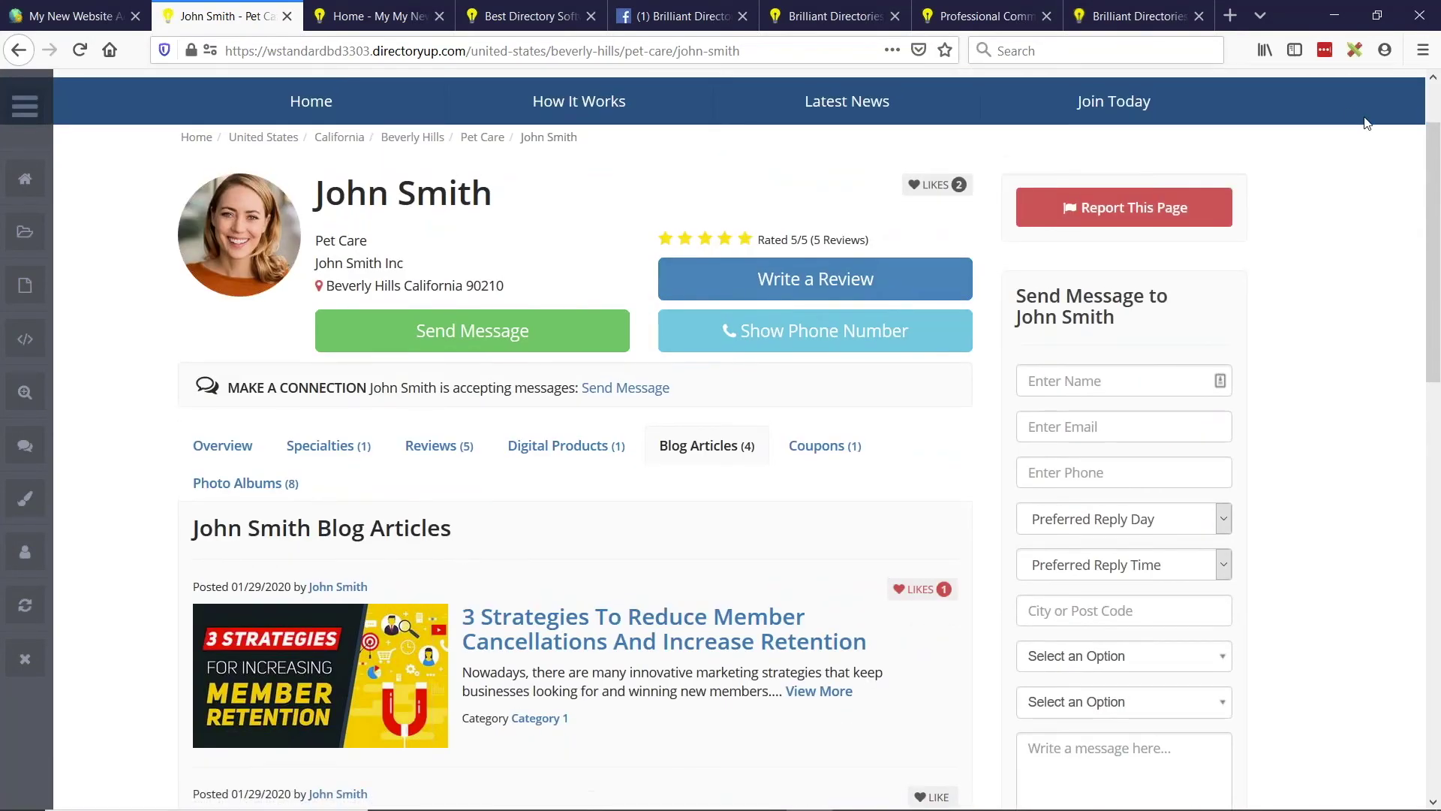
pyautogui.scroll(-2, 946, 542)
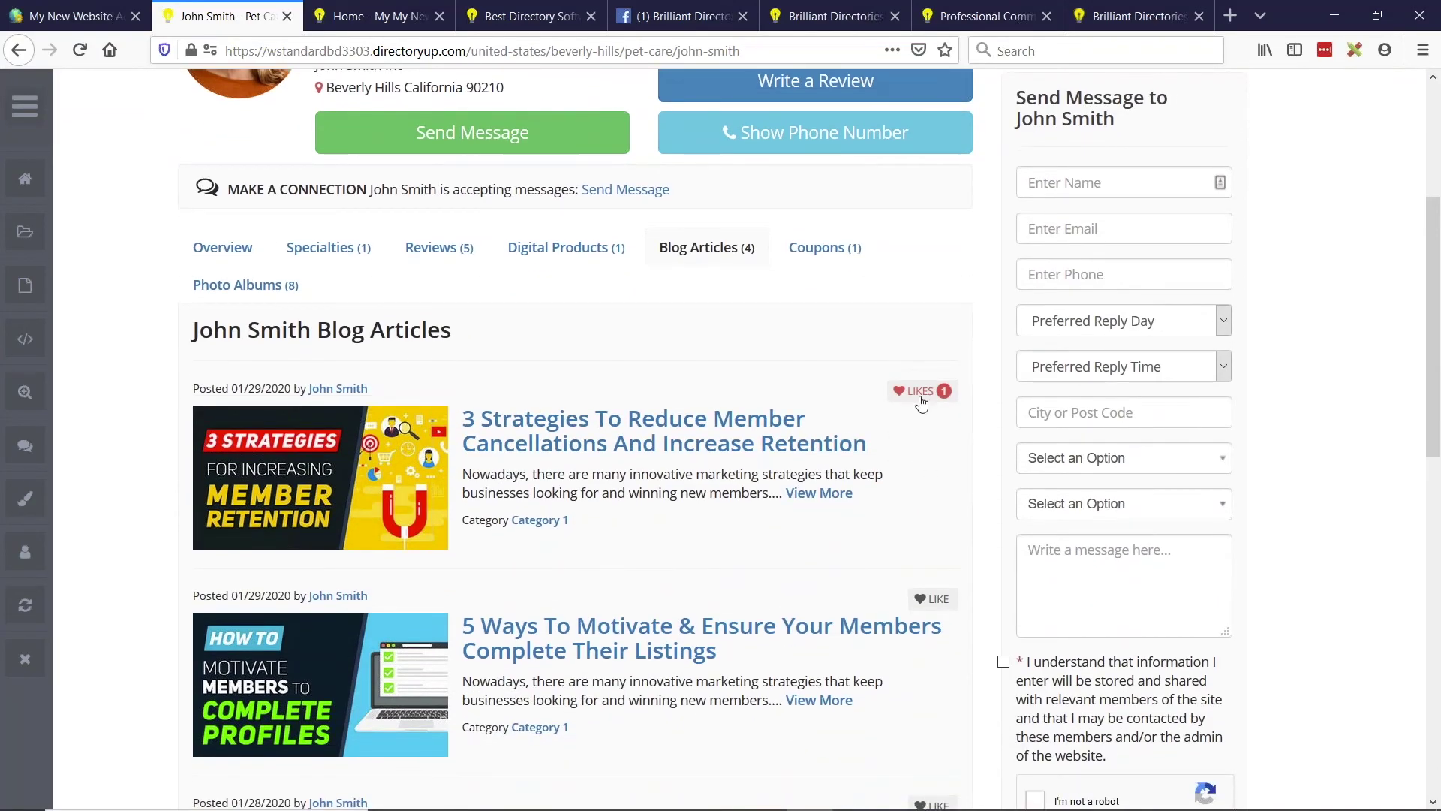
pyautogui.scroll(-2, 916, 399)
pyautogui.scroll(2, 910, 428)
pyautogui.scroll(2, 898, 391)
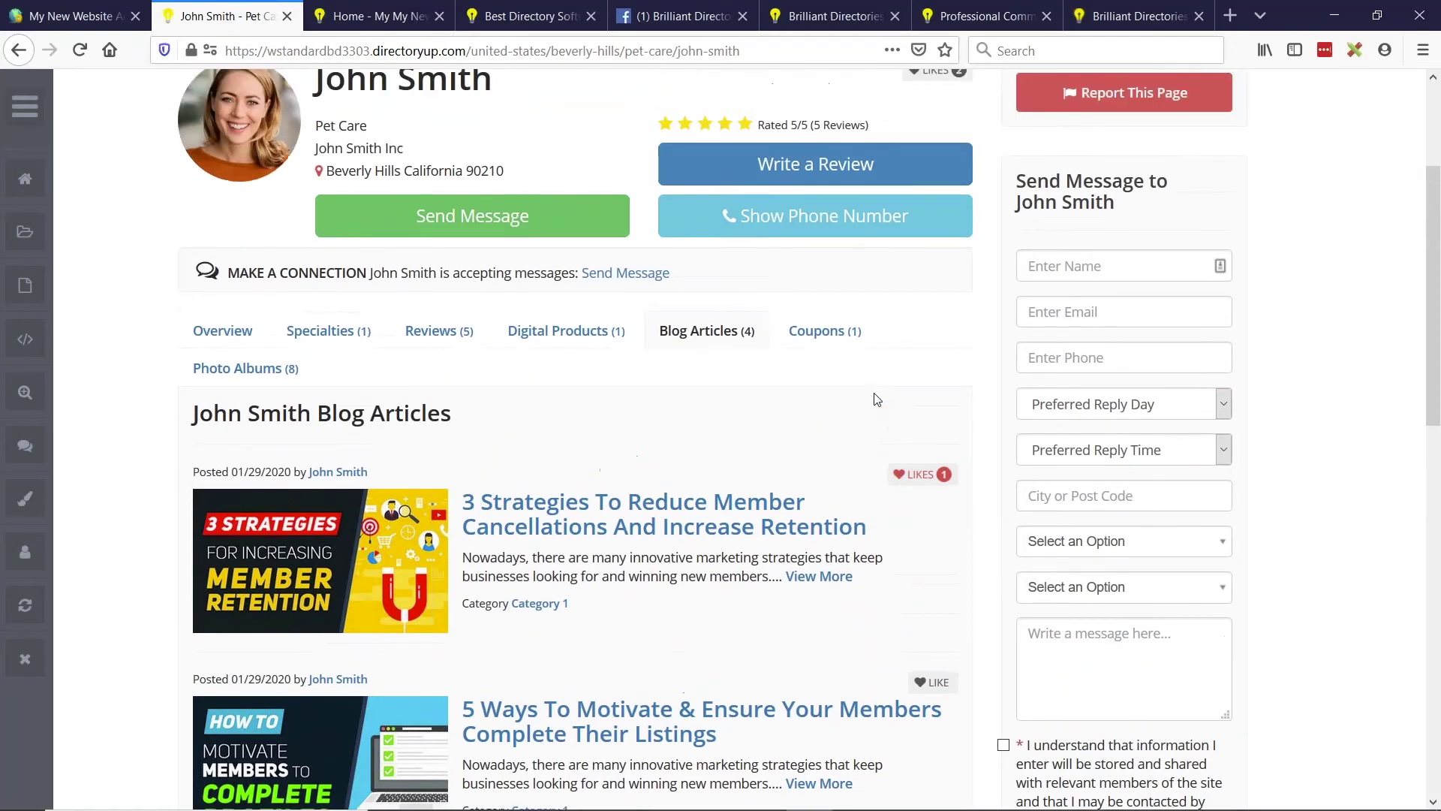
pyautogui.scroll(3, 739, 451)
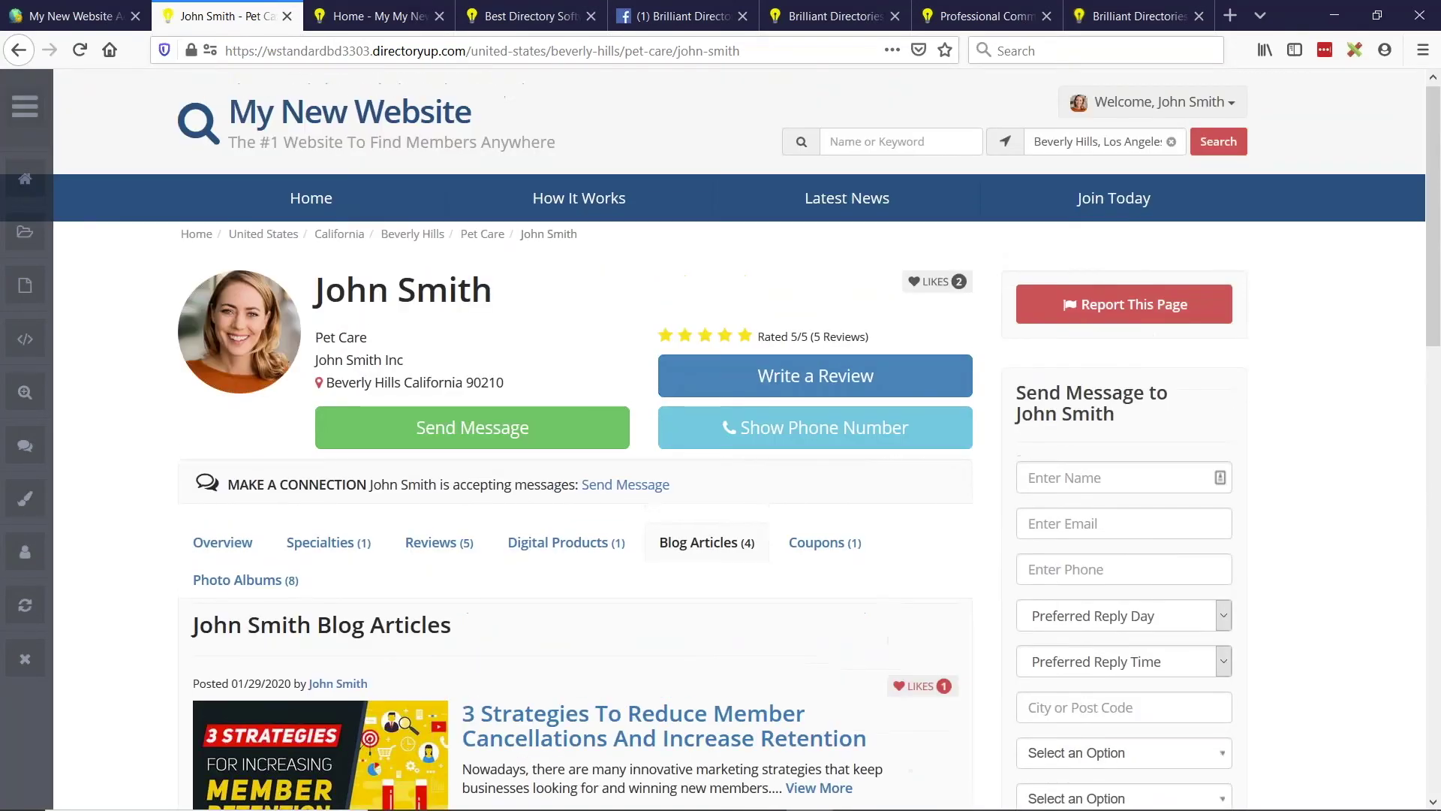
pyautogui.scroll(-1, 732, 488)
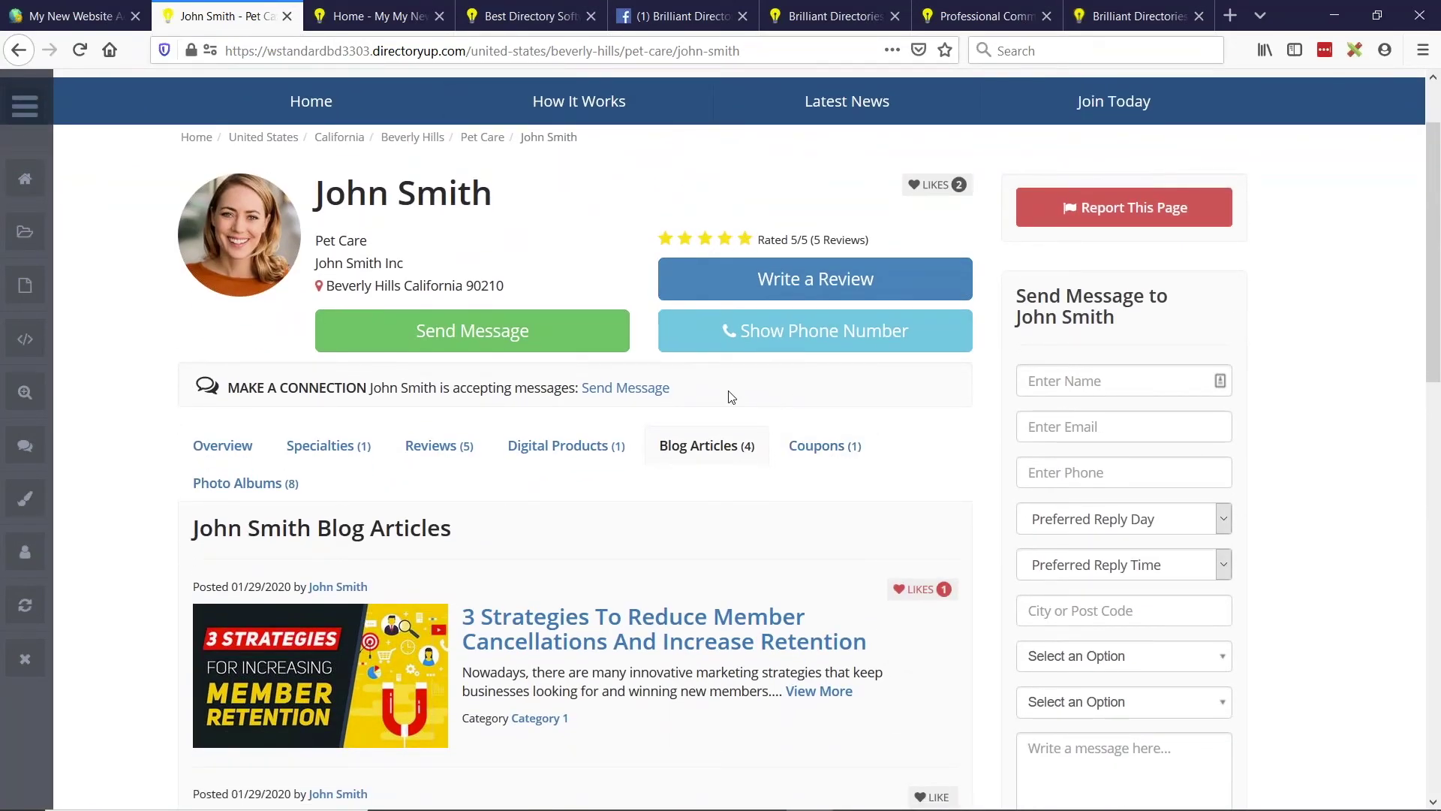
pyautogui.scroll(1, 731, 396)
# - Return to the member-filtered blog page and run a blog article search for Category 1
pyautogui.hotkey('alt', 'Left')
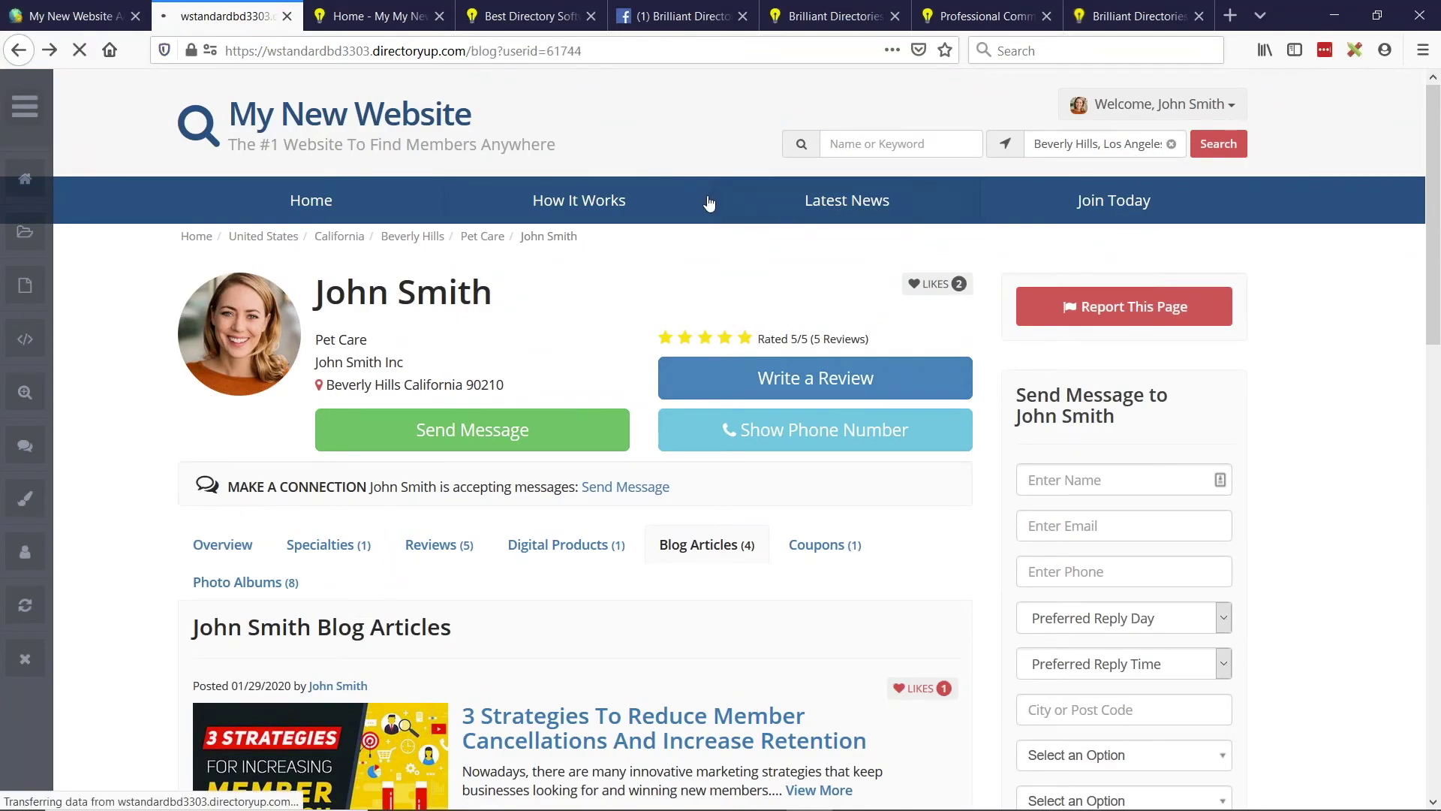
pyautogui.click(500, 50)
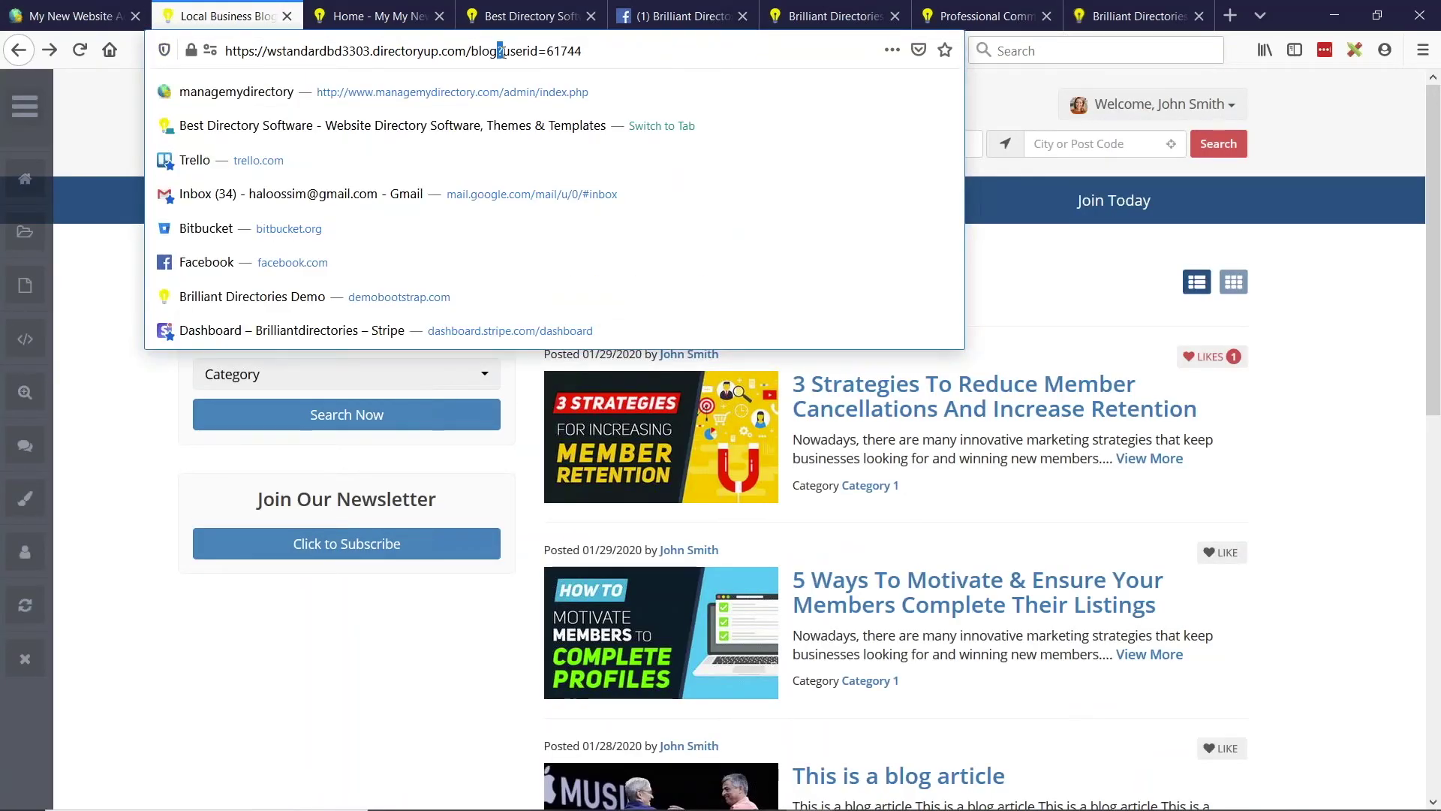
pyautogui.click(90, 249)
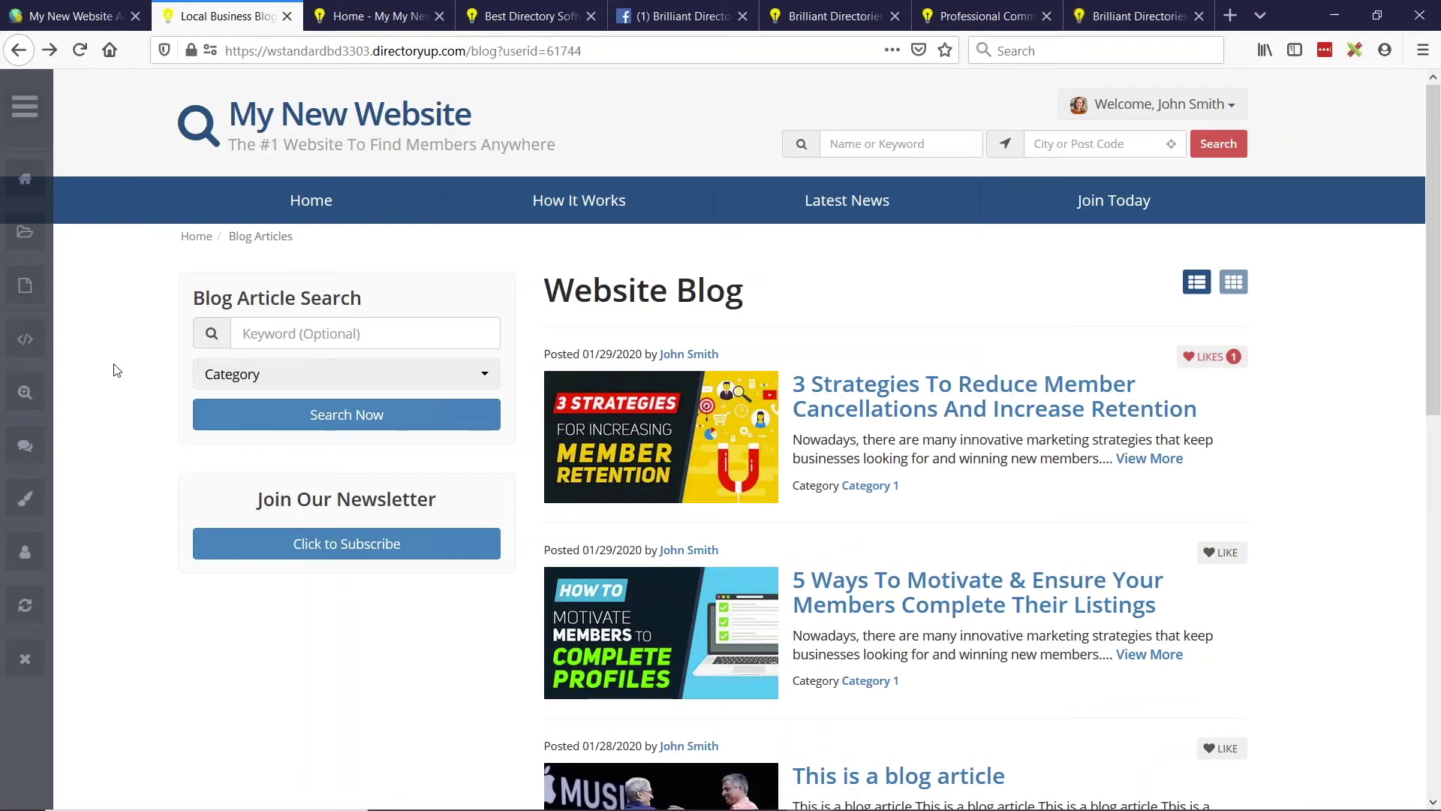
pyautogui.click(290, 379)
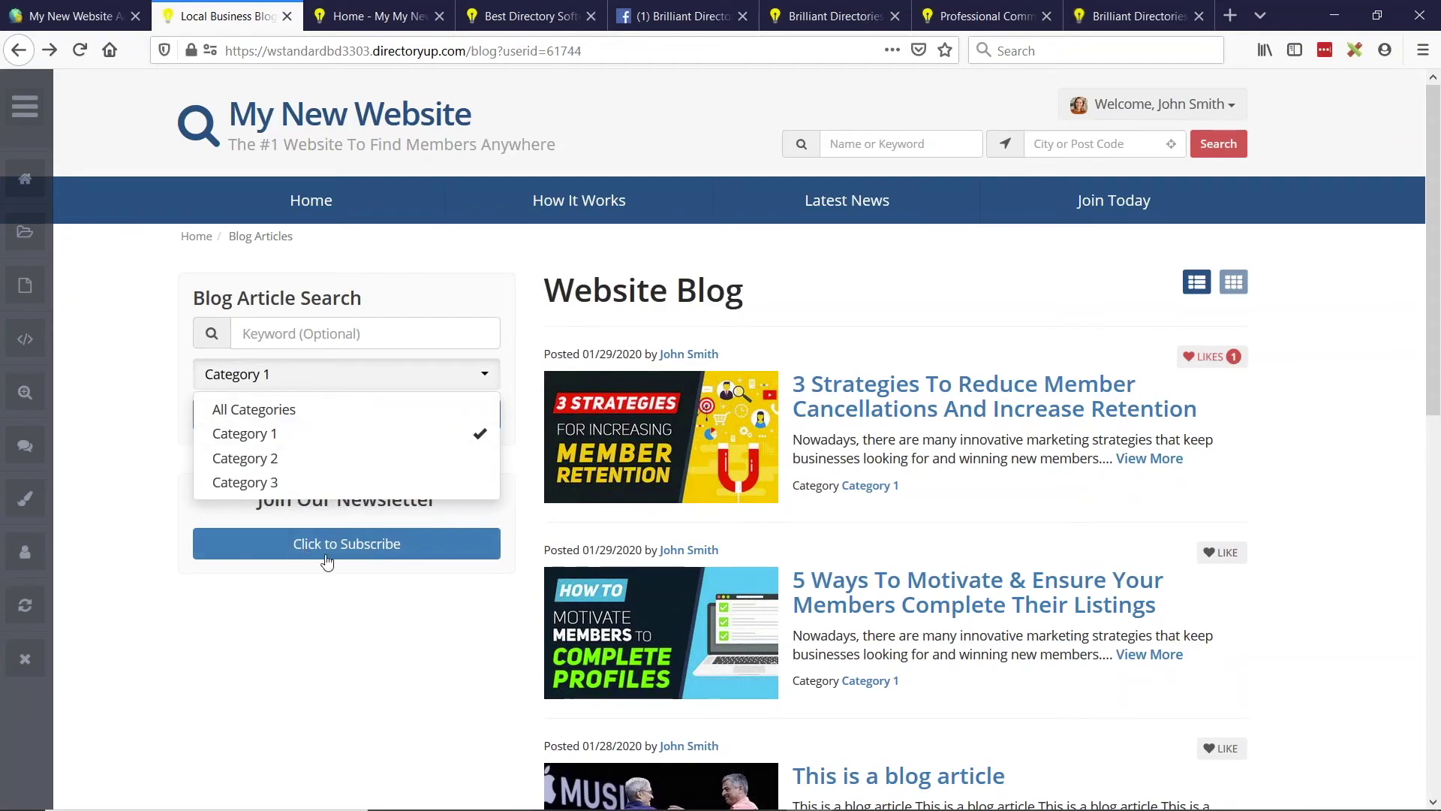
pyautogui.click(154, 450)
pyautogui.click(289, 420)
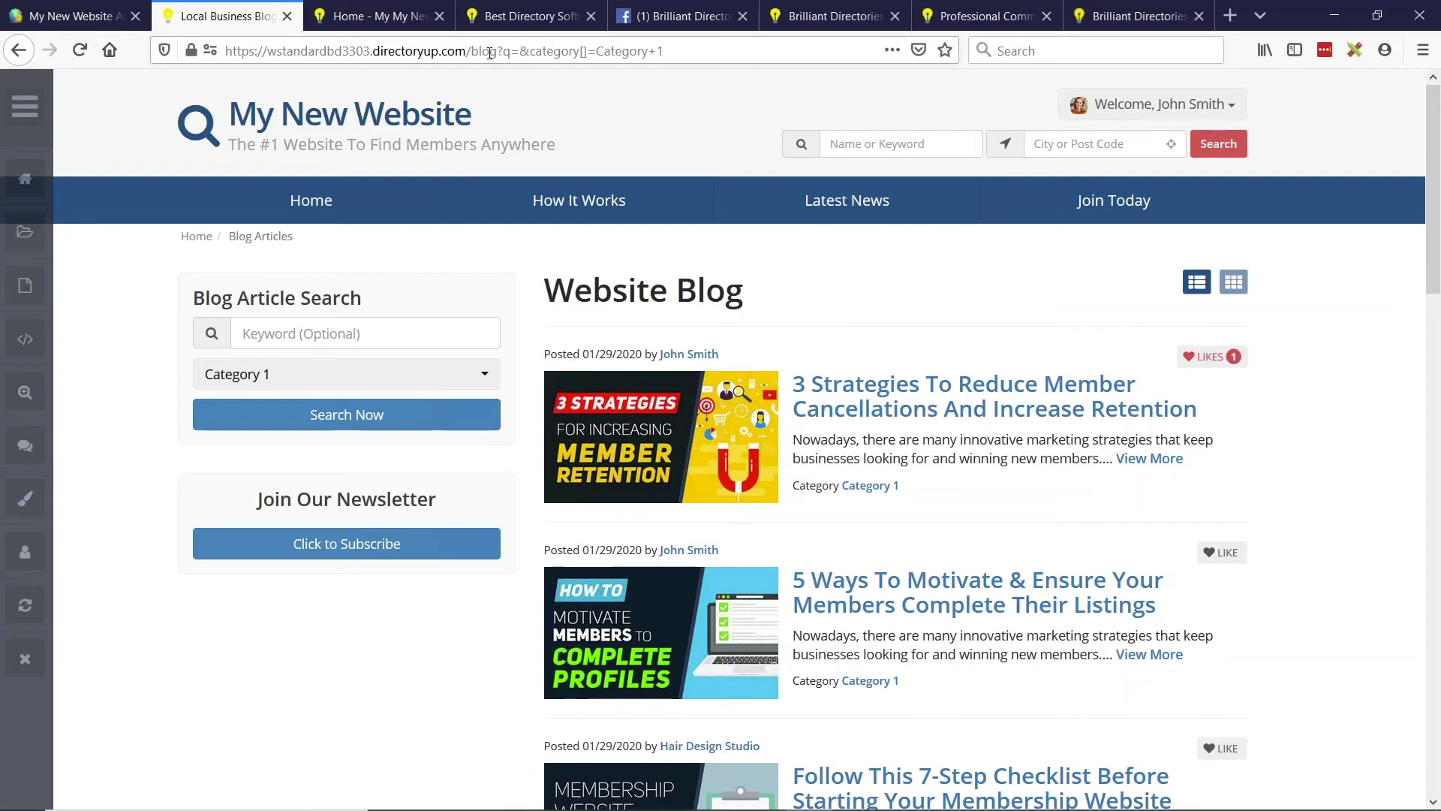
# - Append "&userid=" and the member ID to the Category 1 search address and load the combined filter
pyautogui.click(731, 56)
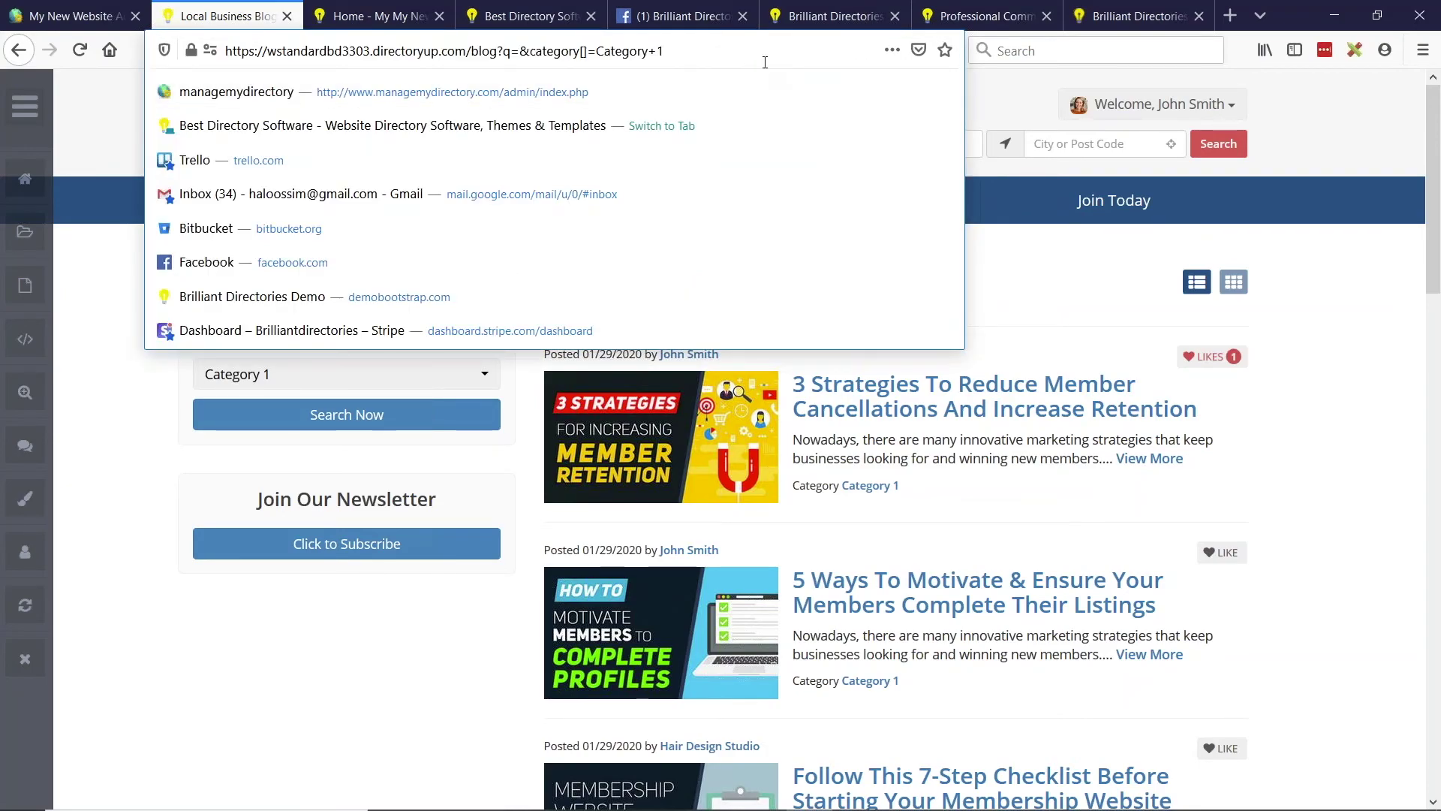
pyautogui.write('&user')
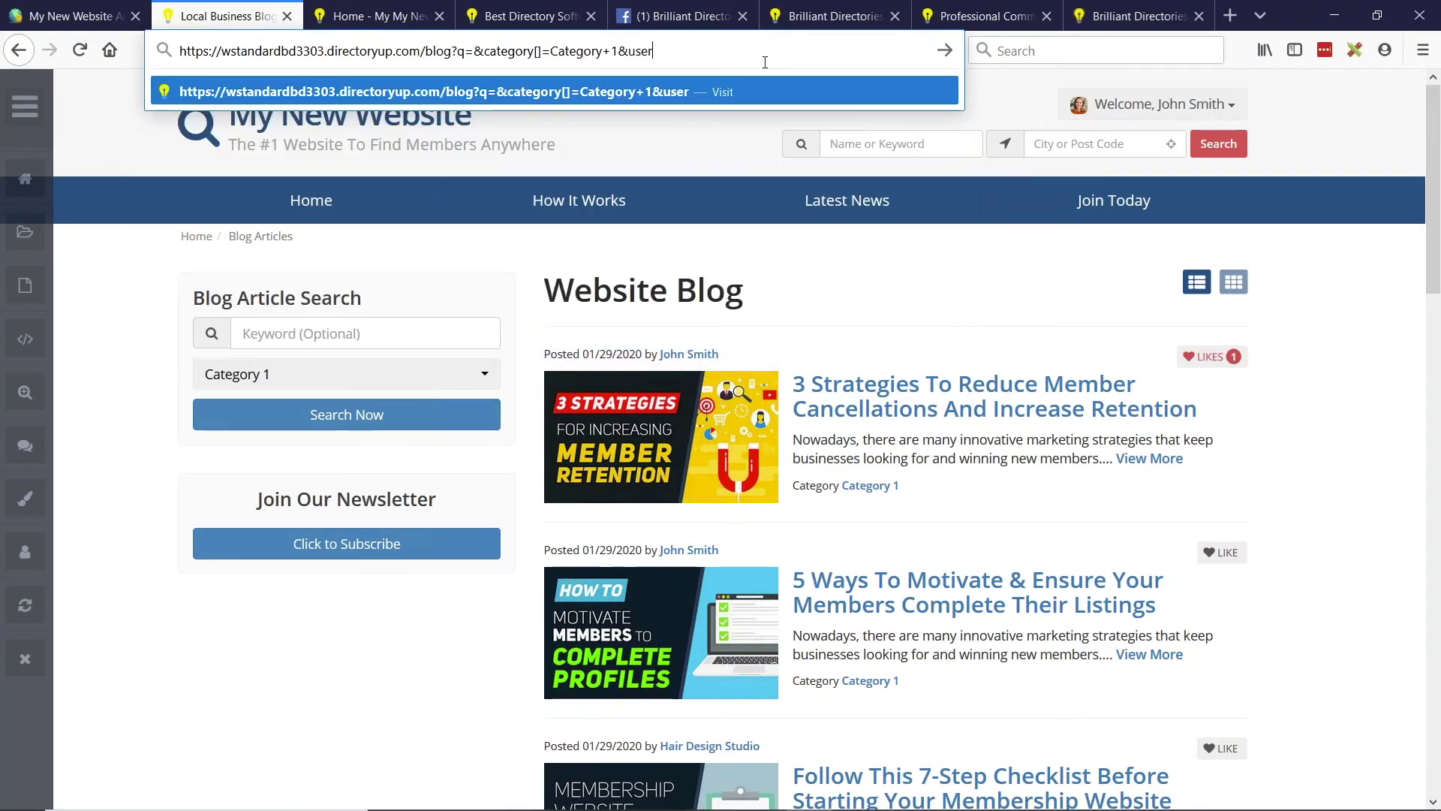
pyautogui.write('id=')
pyautogui.write('?userid=61744')
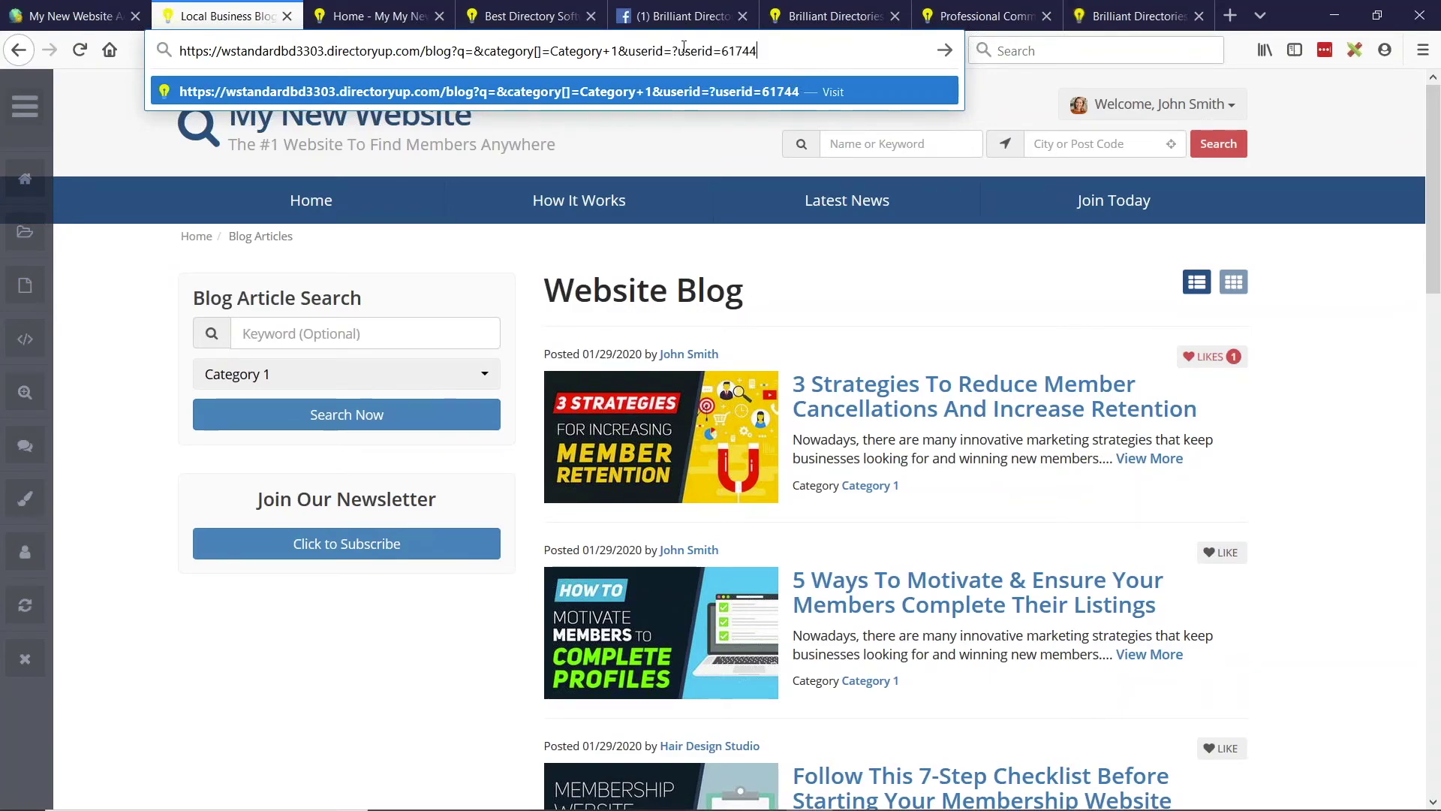
pyautogui.moveTo(675, 48); pyautogui.dragTo(728, 50)
pyautogui.press('BackSpace')
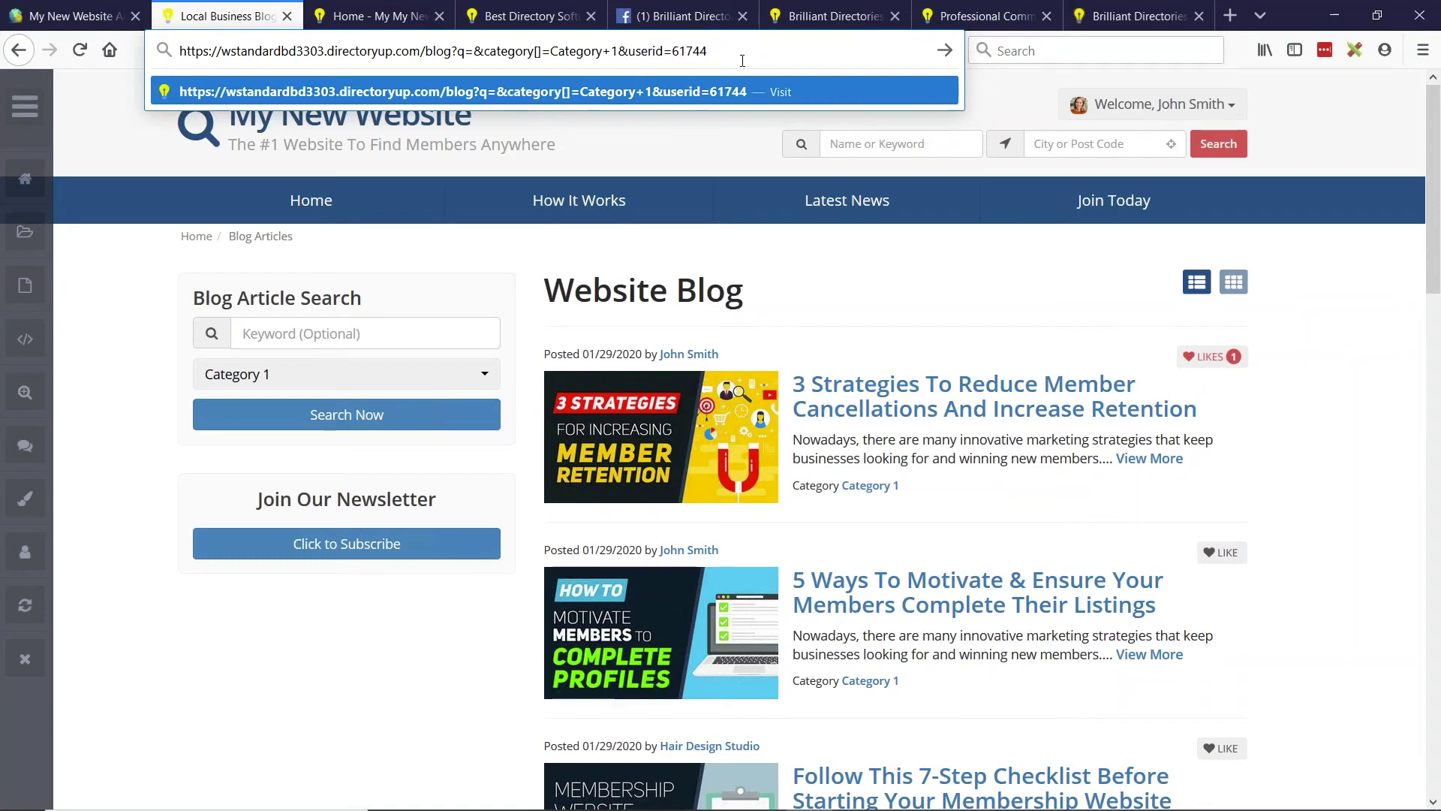
pyautogui.press('Return')
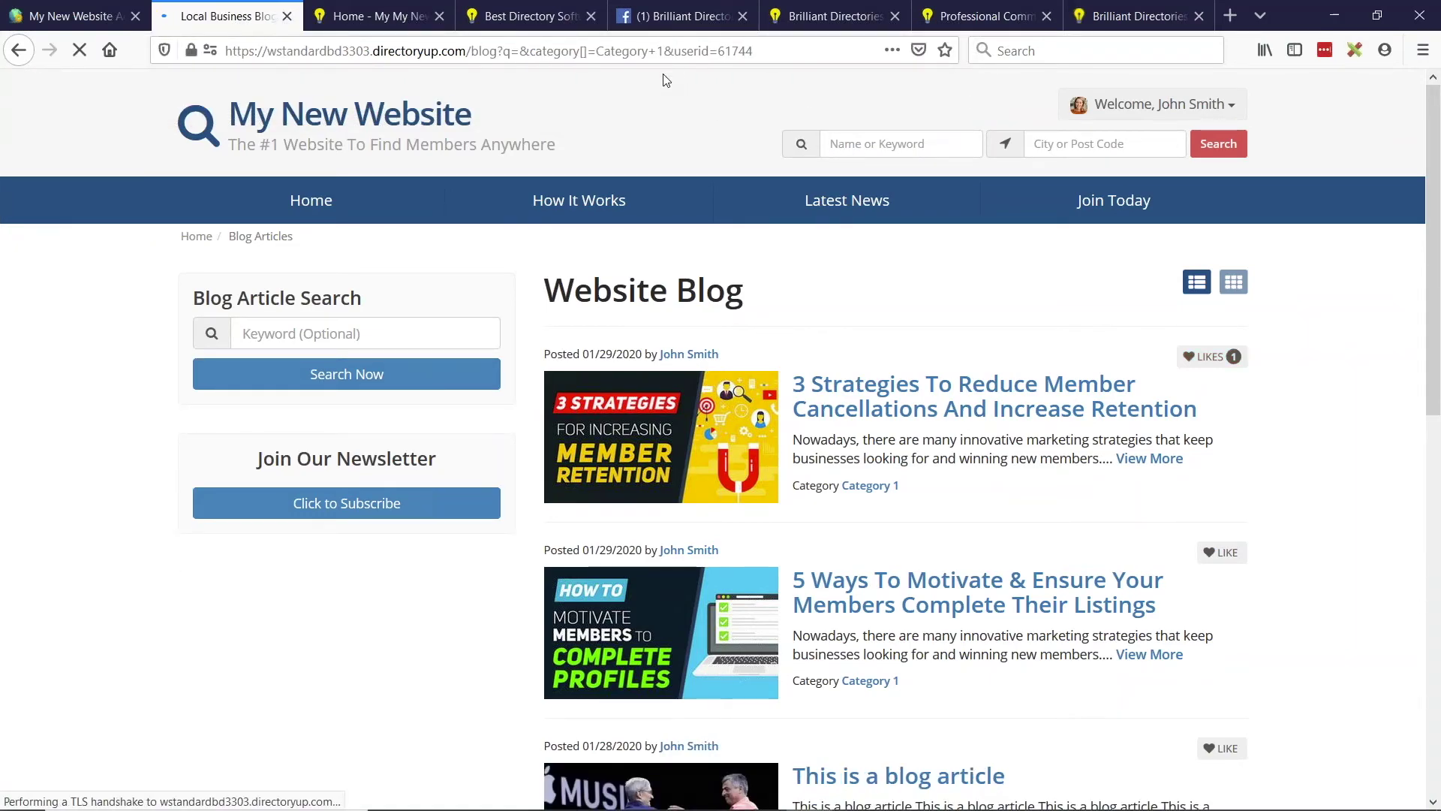
pyautogui.click(669, 53)
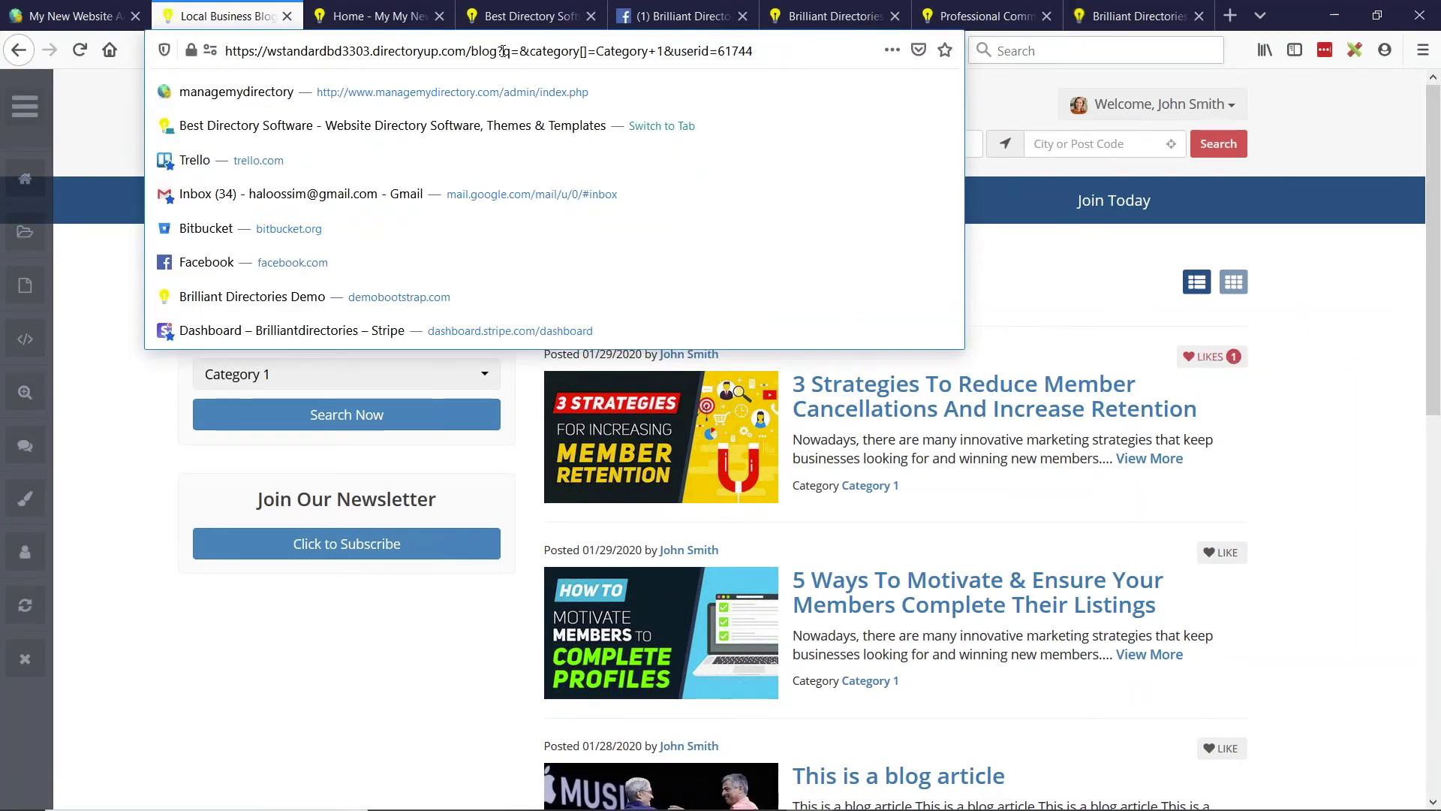
# - Highlight the userid parameter in the combined category and member blog address, and switch to the BD Lab Updates slide
pyautogui.moveTo(664, 51); pyautogui.dragTo(752, 51)
pyautogui.click(664, 51)
pyautogui.moveTo(663, 51); pyautogui.dragTo(752, 51)
pyautogui.click(1432, 54)
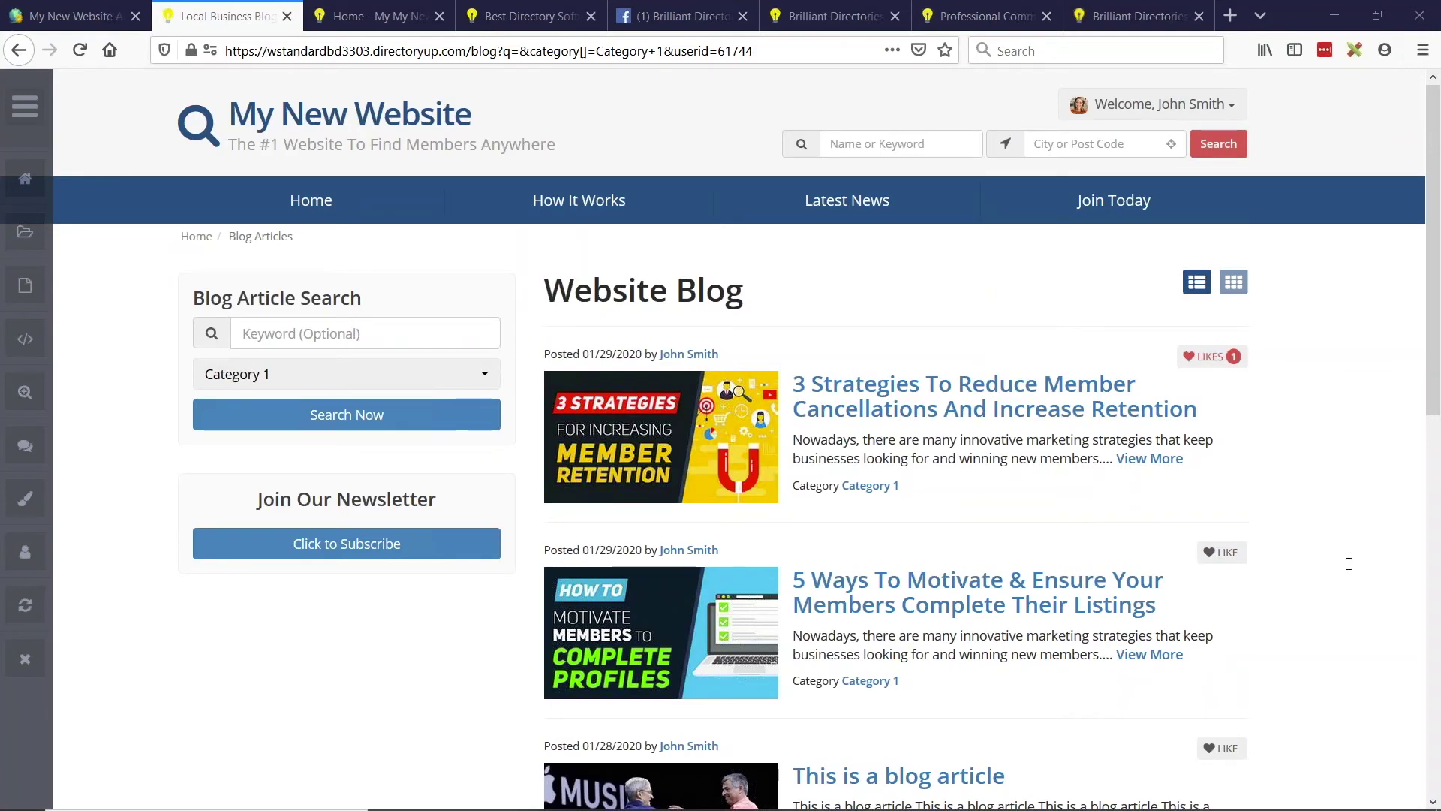
pyautogui.hotkey('alt', 'Tab')
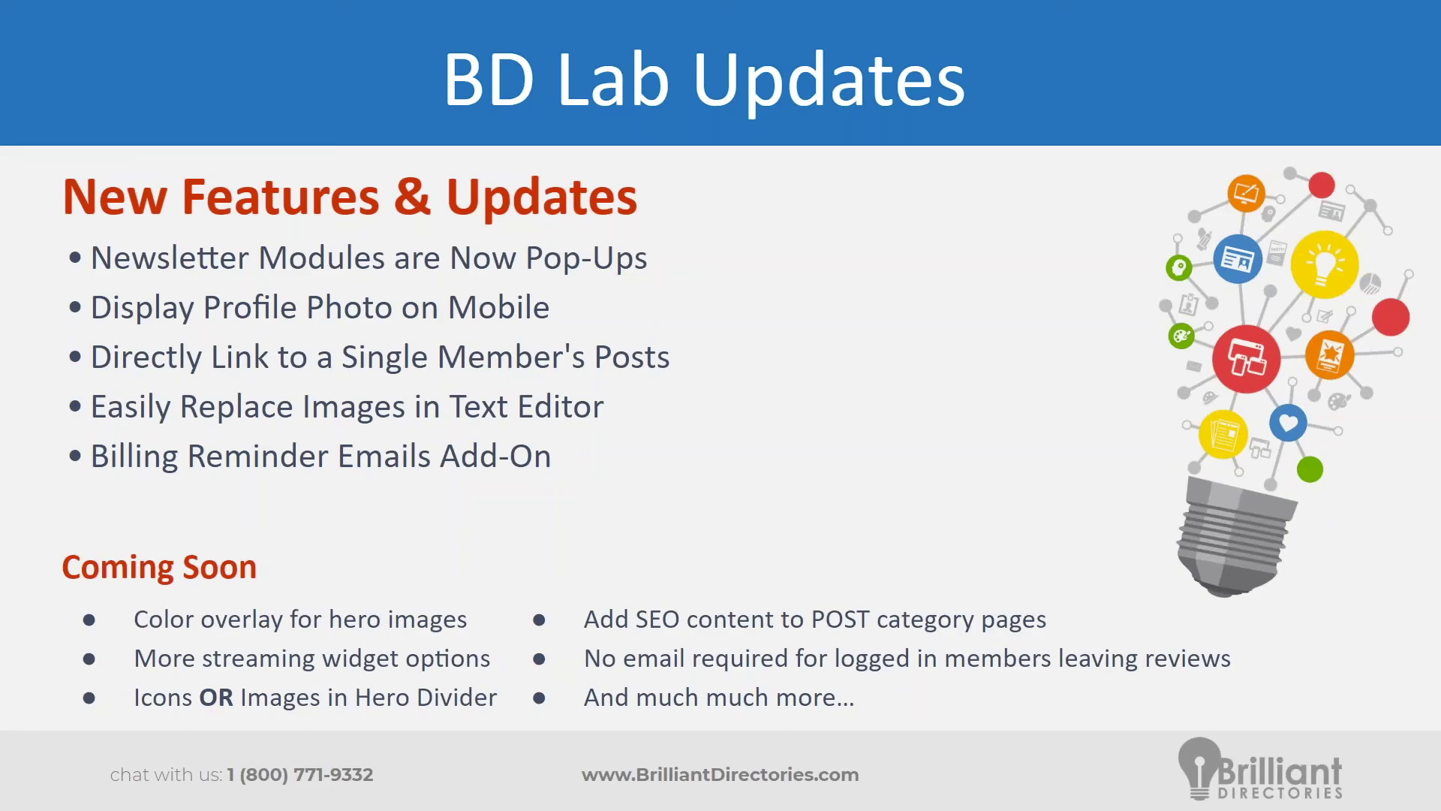
# - Switch back to the Firefox admin site and open the Homepage web page for editing
pyautogui.hotkey('alt', 'Tab')
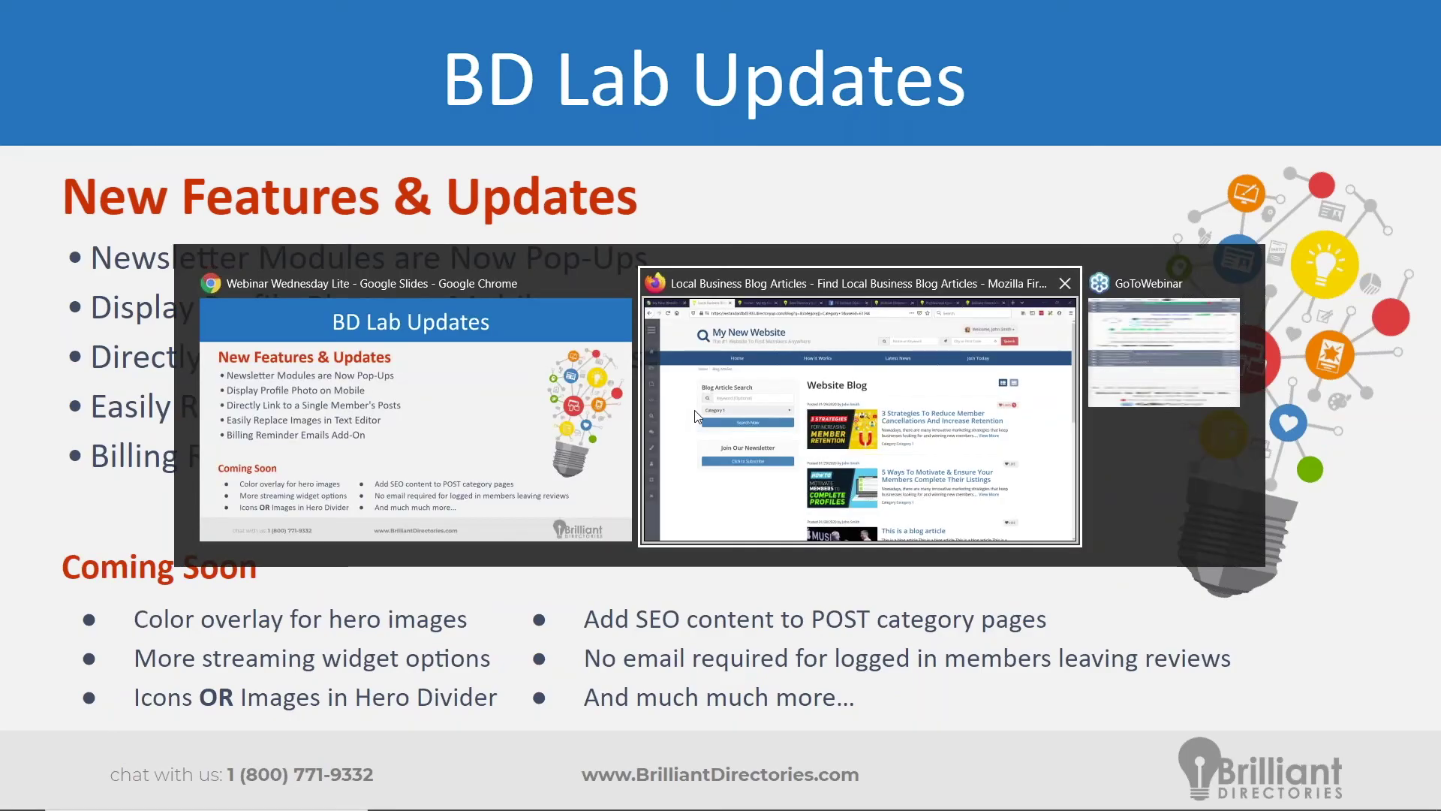
pyautogui.click(69, 6)
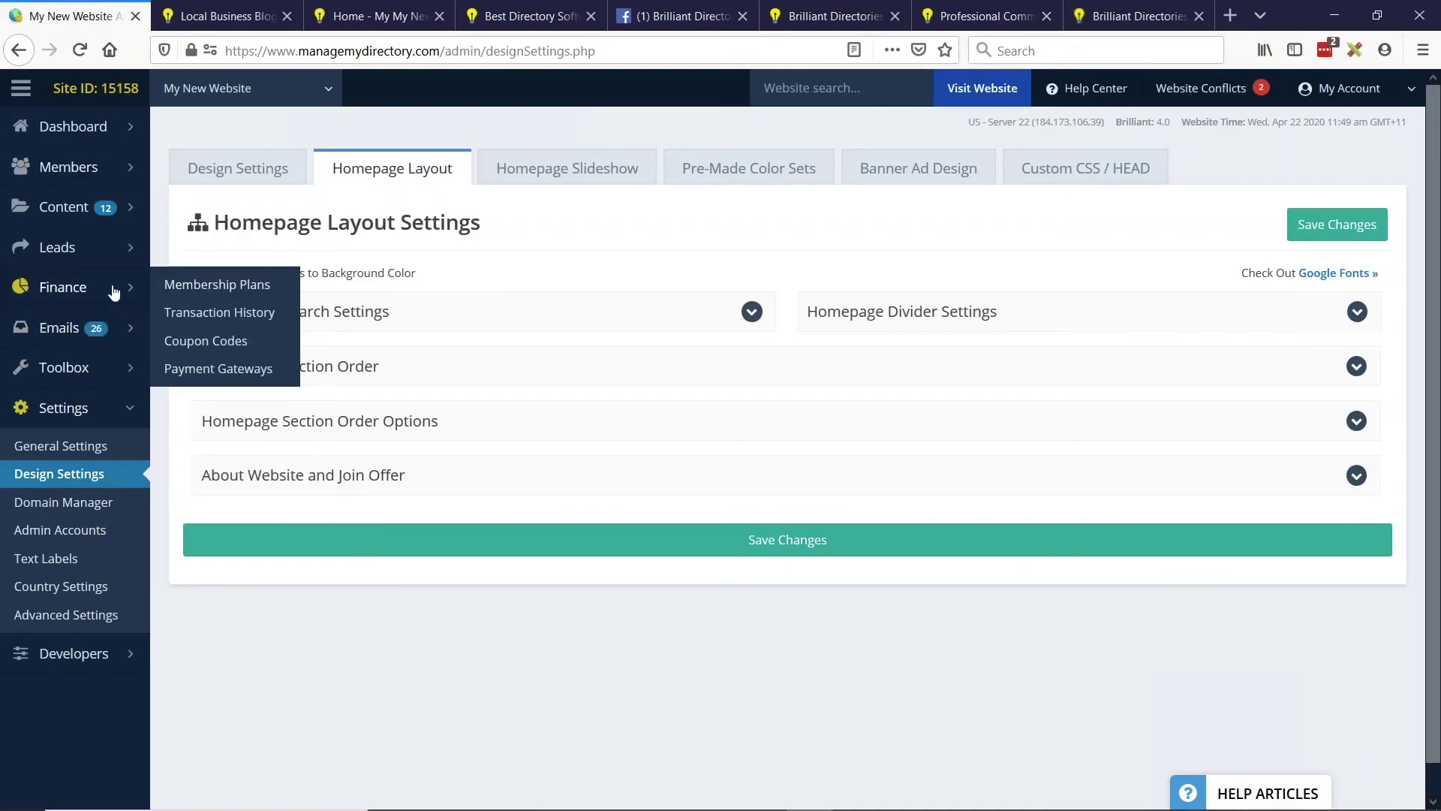
pyautogui.click(199, 212)
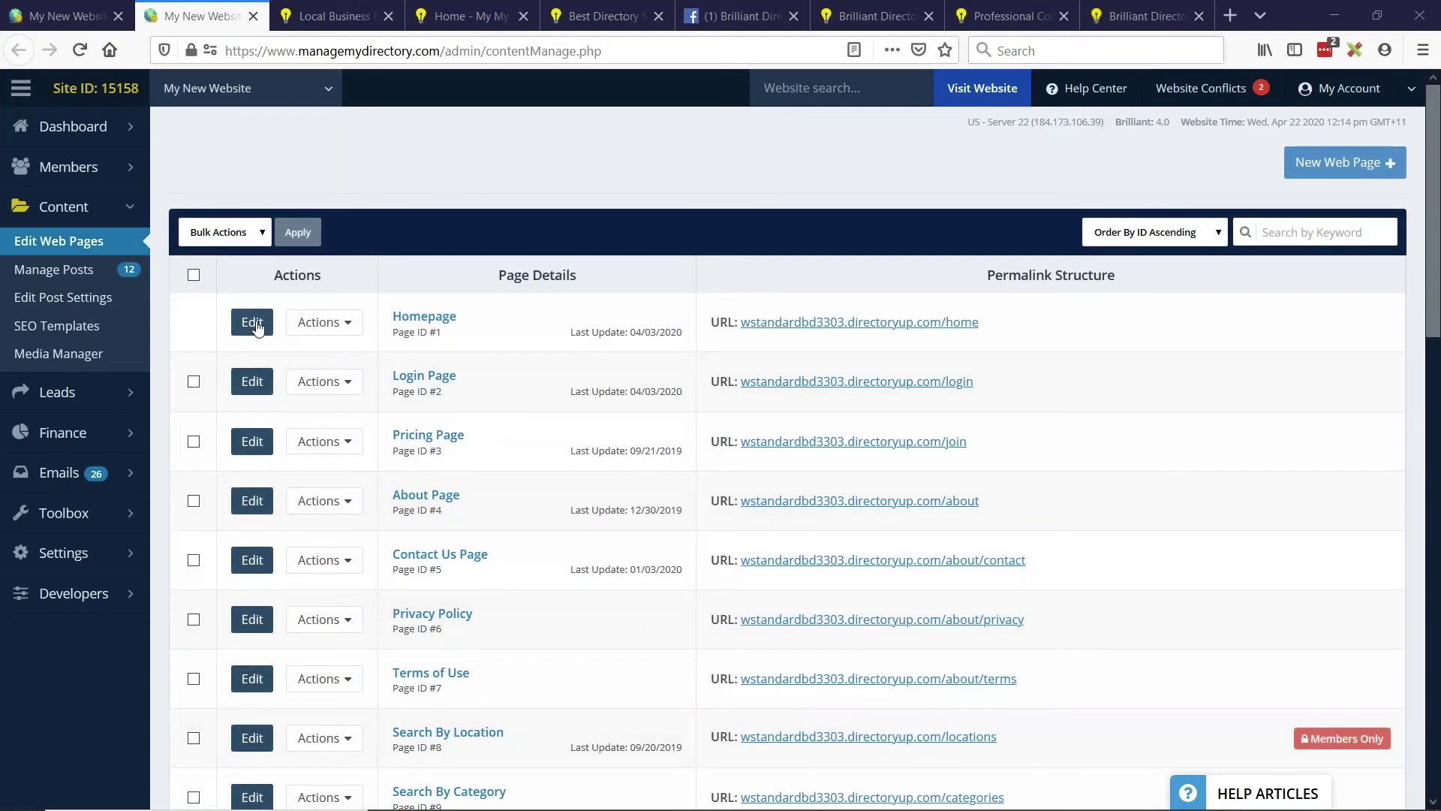
pyautogui.click(254, 323)
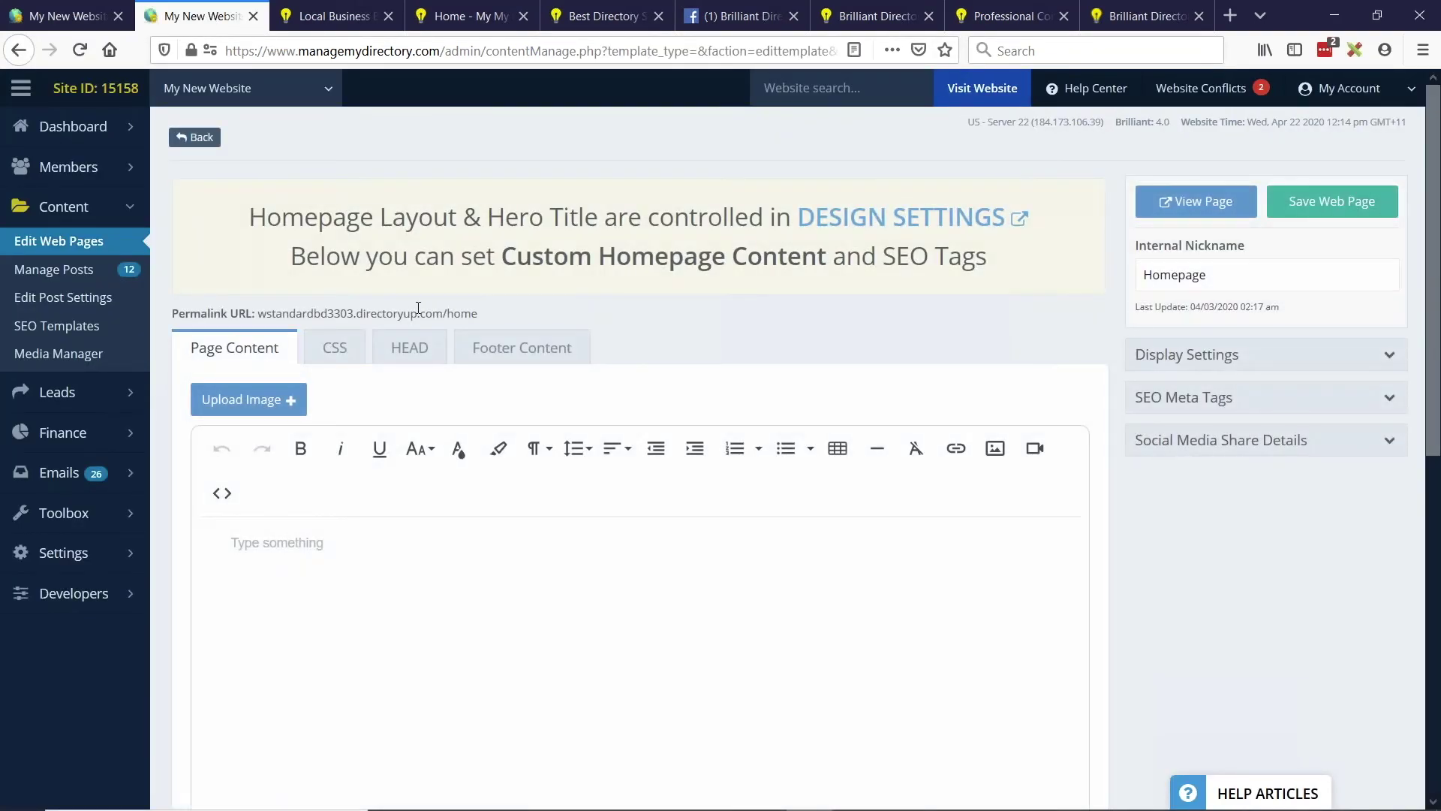
# - Insert the blue Dropbox icon from the image library into the Homepage page content
pyautogui.click(995, 448)
pyautogui.click(999, 486)
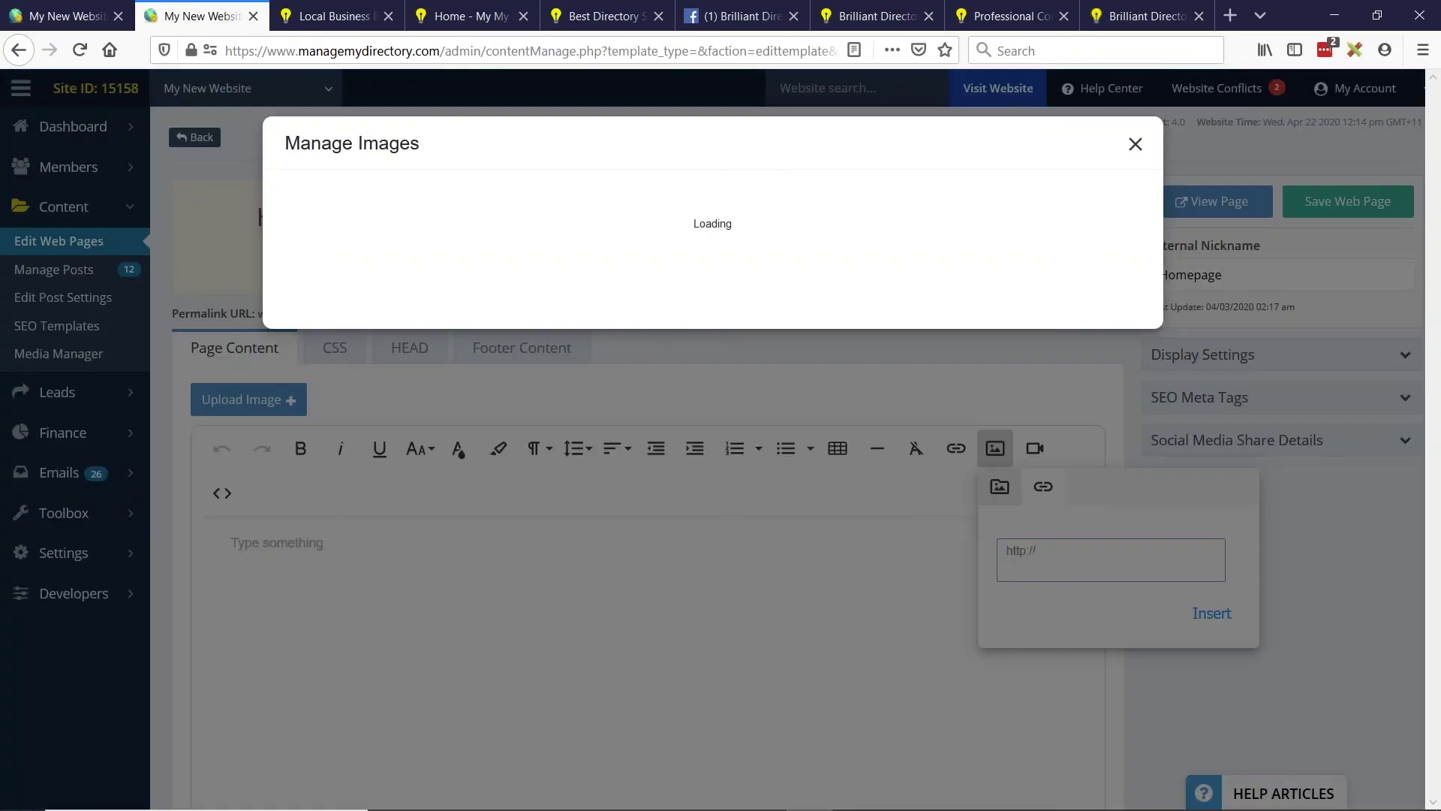
pyautogui.scroll(-5, 826, 480)
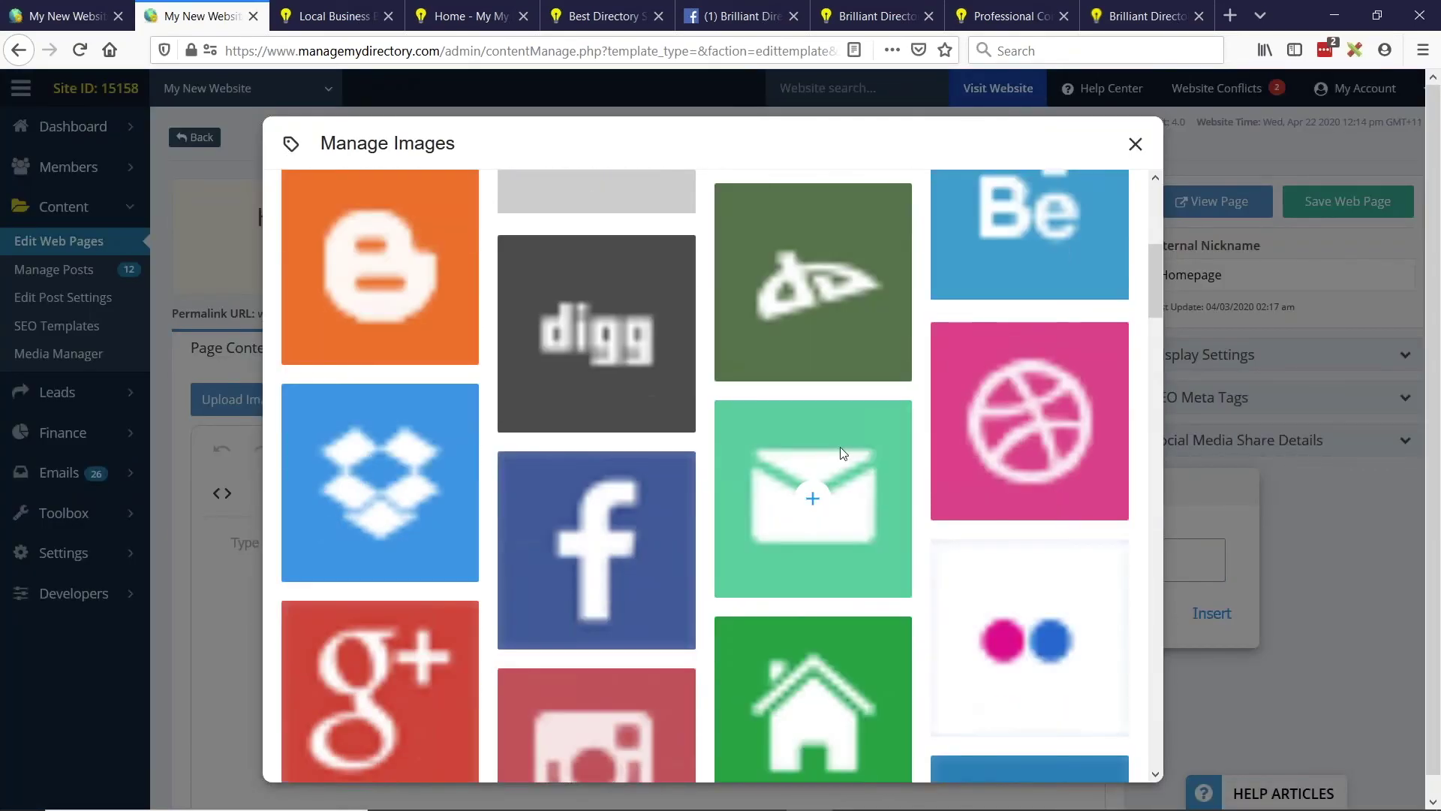
pyautogui.click(381, 487)
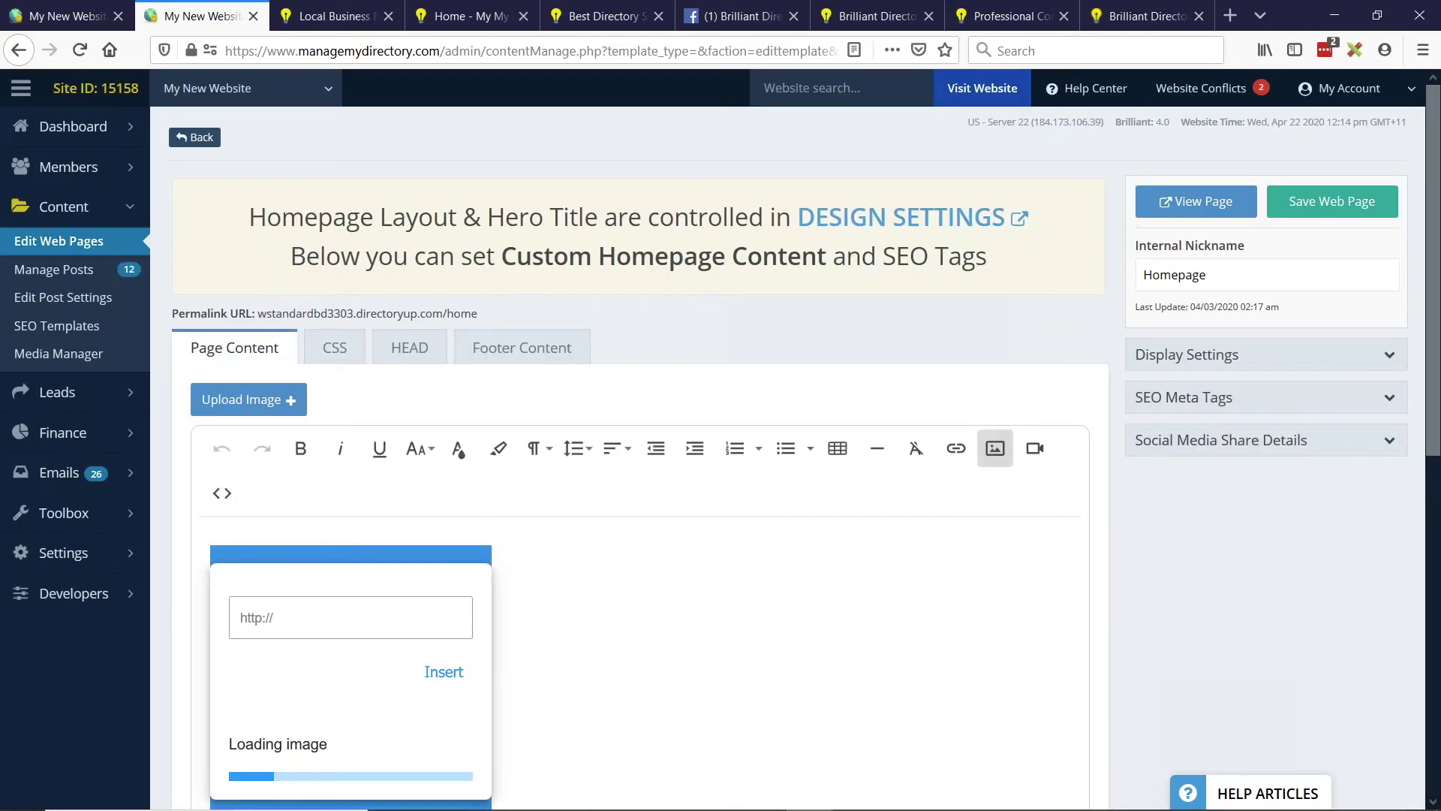
pyautogui.scroll(-3, 676, 572)
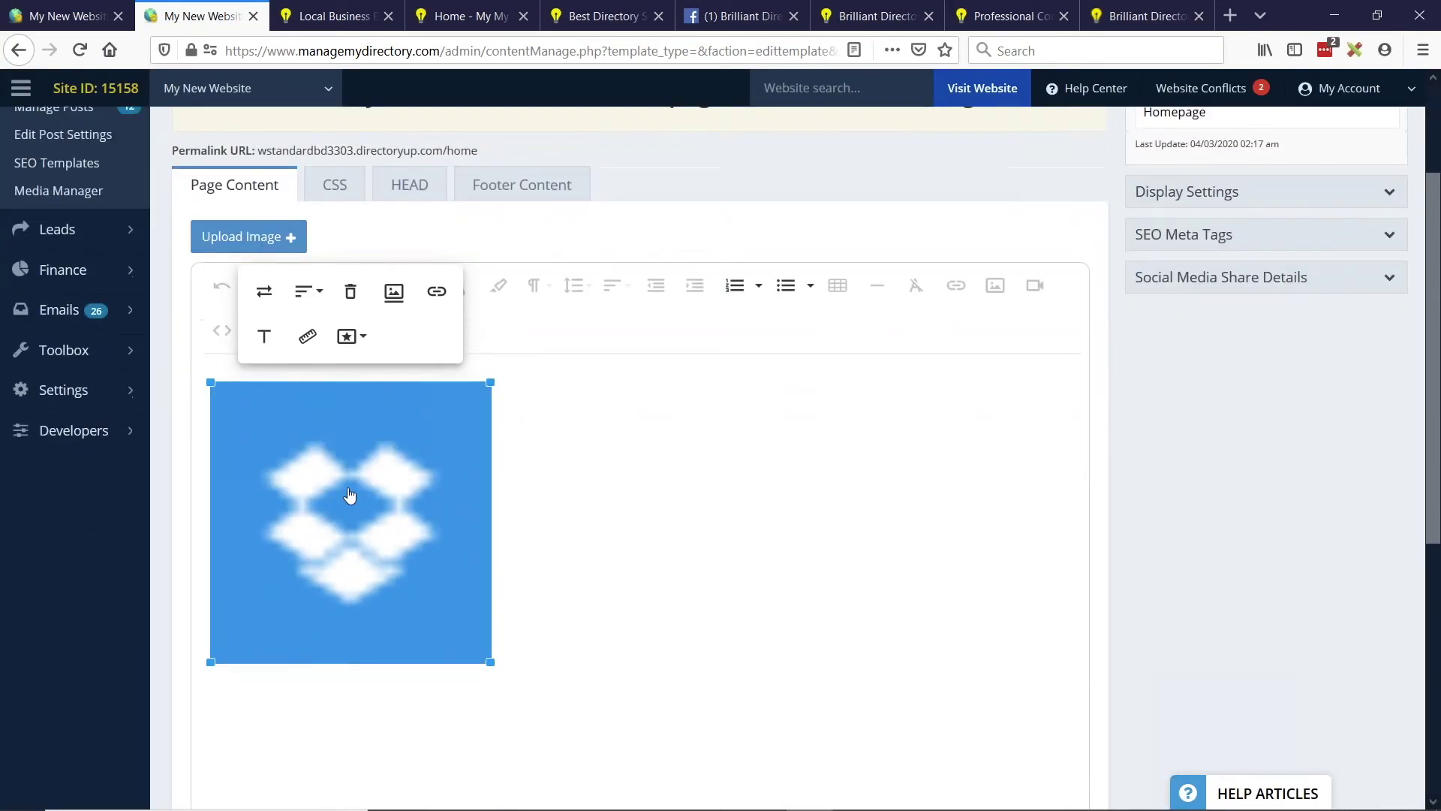
# - Try to replace the inserted Dropbox image through its Replace option, and reopen the insert-image options
pyautogui.scroll(1, 349, 495)
pyautogui.click(666, 611)
pyautogui.click(311, 588)
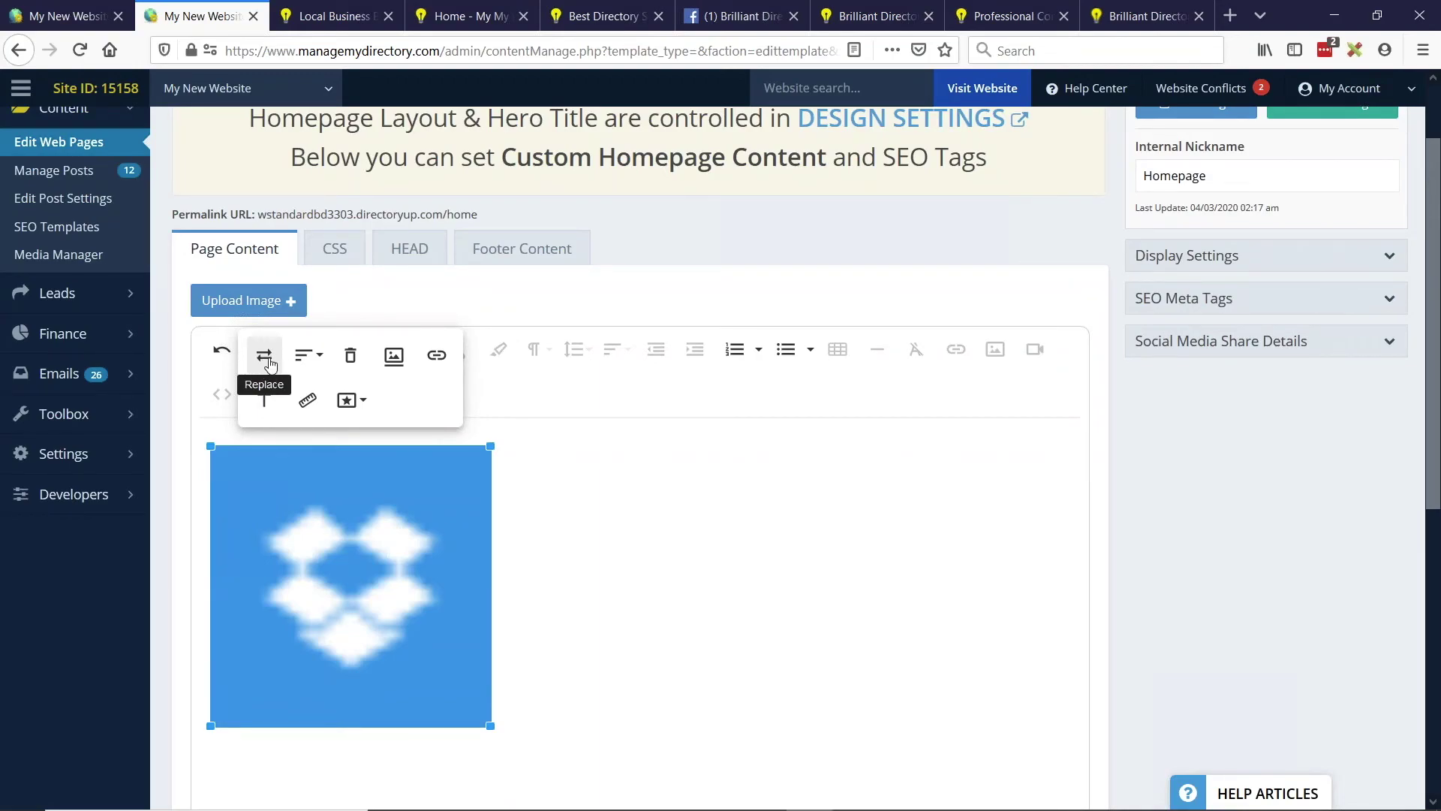
pyautogui.click(271, 361)
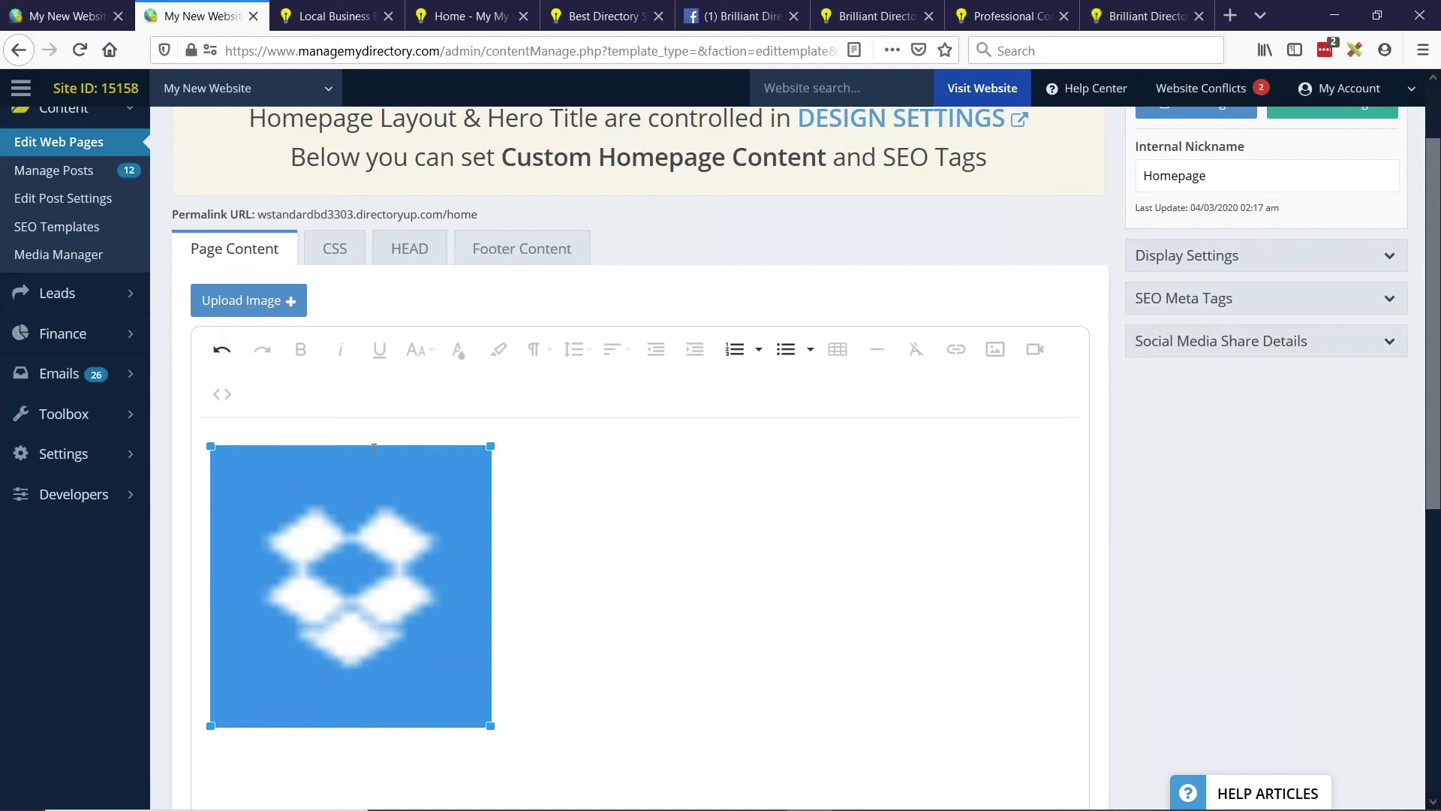
pyautogui.click(672, 579)
pyautogui.click(1009, 366)
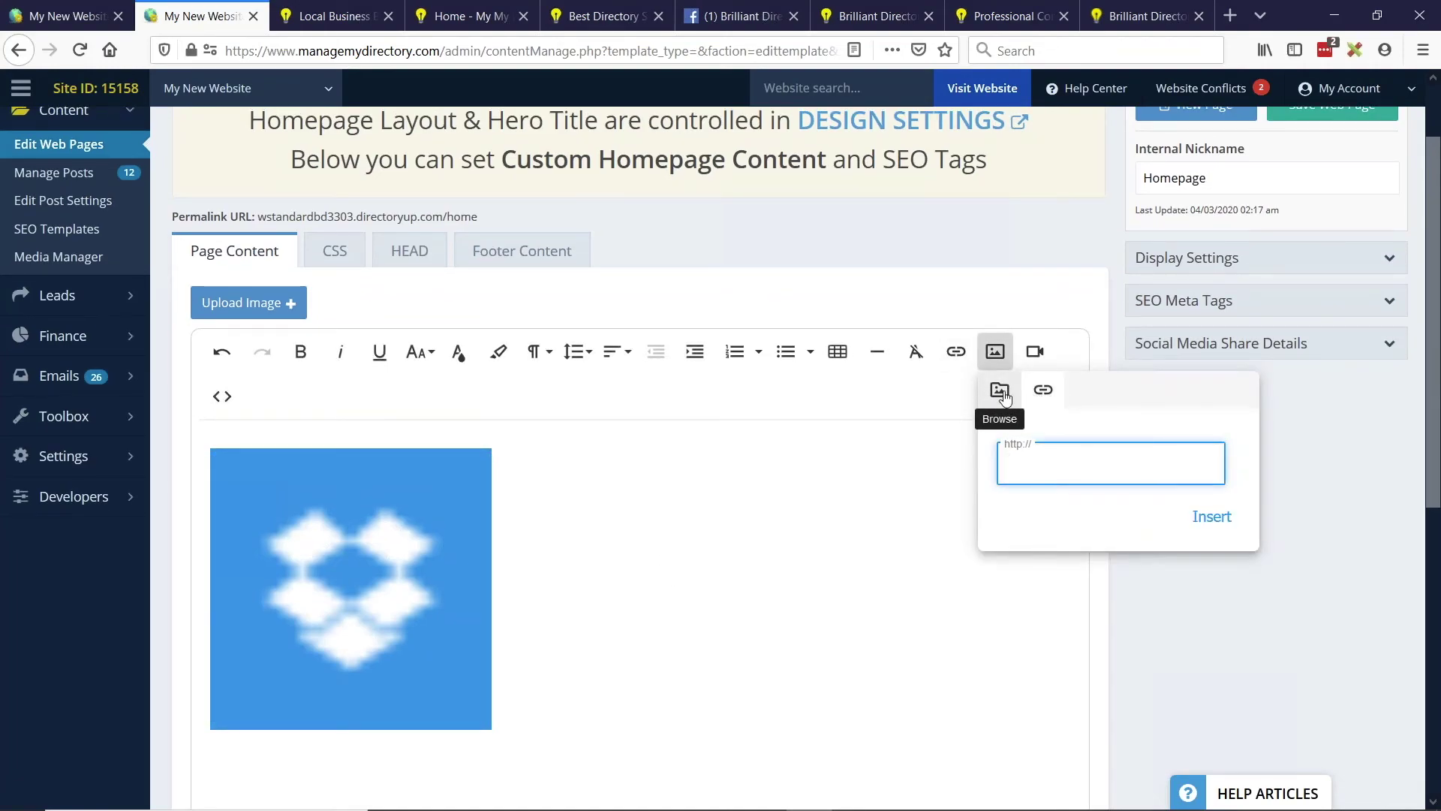
# - Delete the Dropbox image from the page content and insert the square Banner Ad 2 image from the image library
pyautogui.click(359, 561)
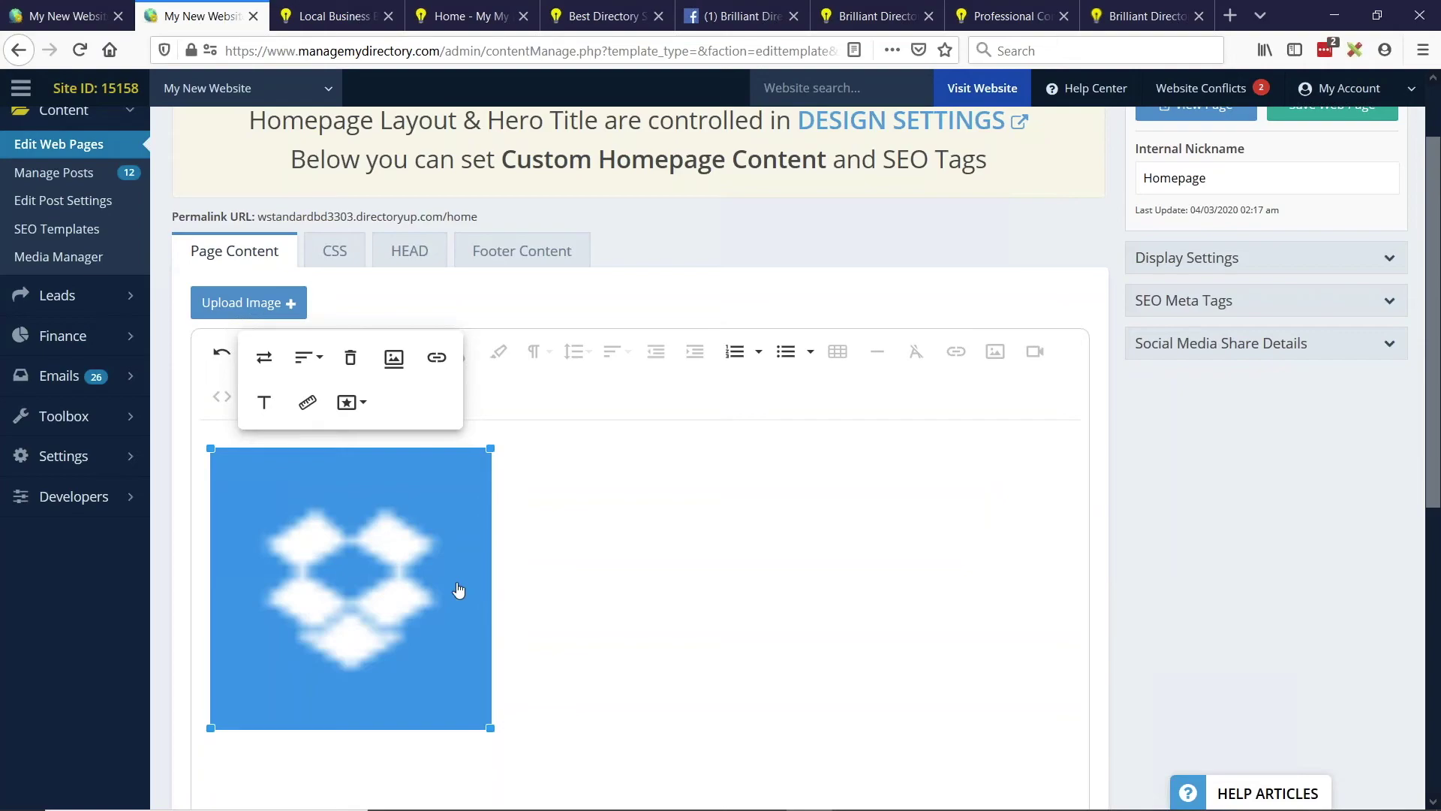
pyautogui.press('Delete')
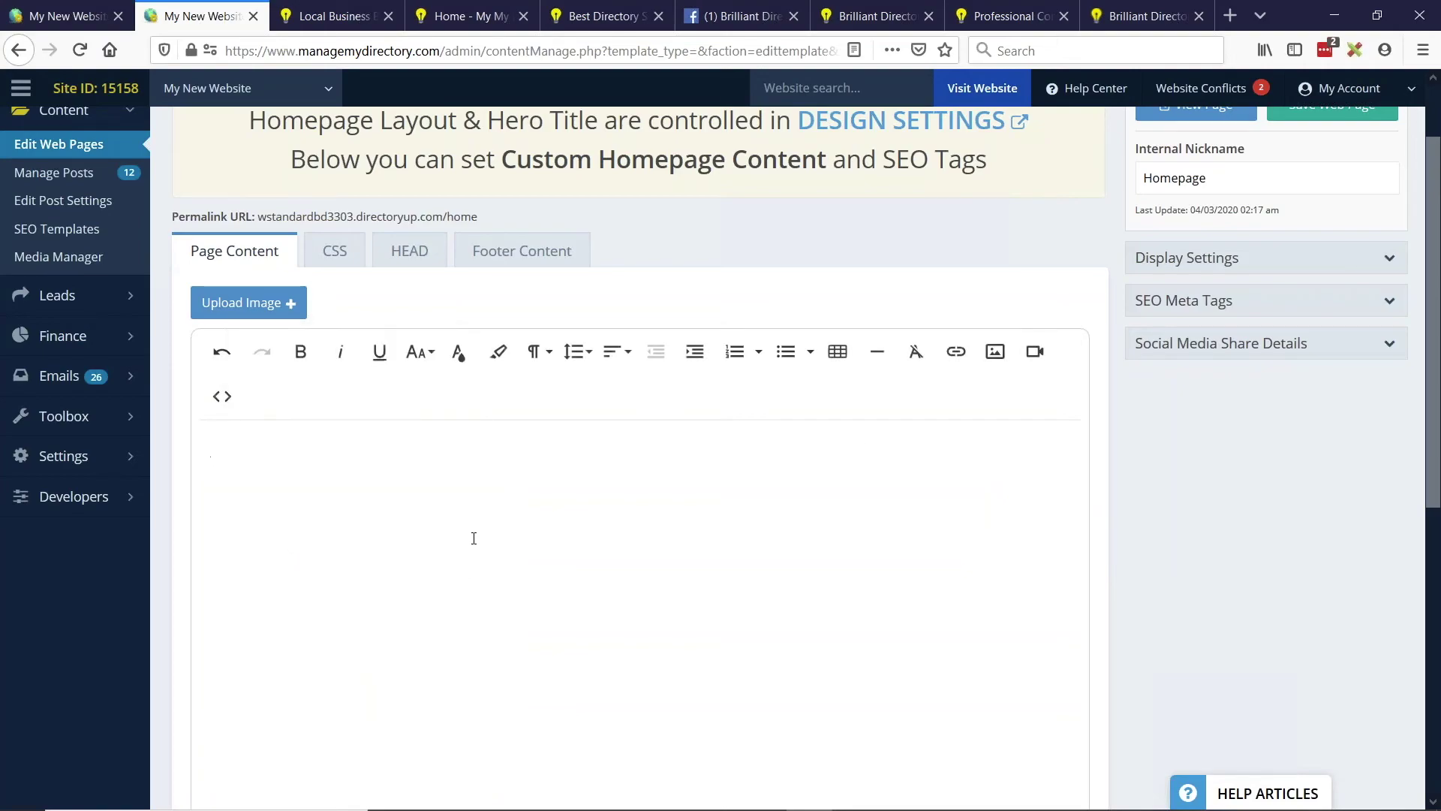
pyautogui.click(995, 353)
pyautogui.click(999, 389)
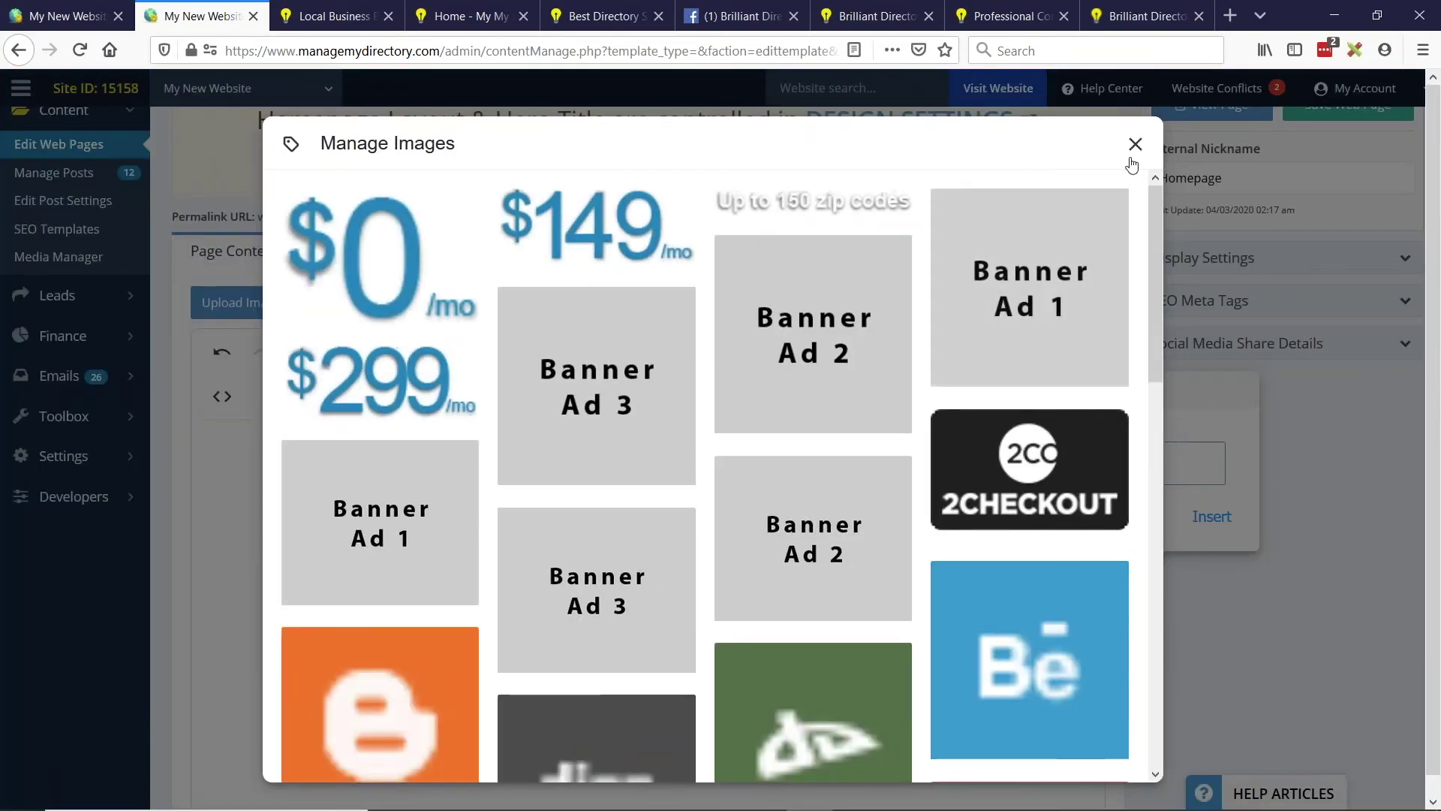
pyautogui.click(1132, 142)
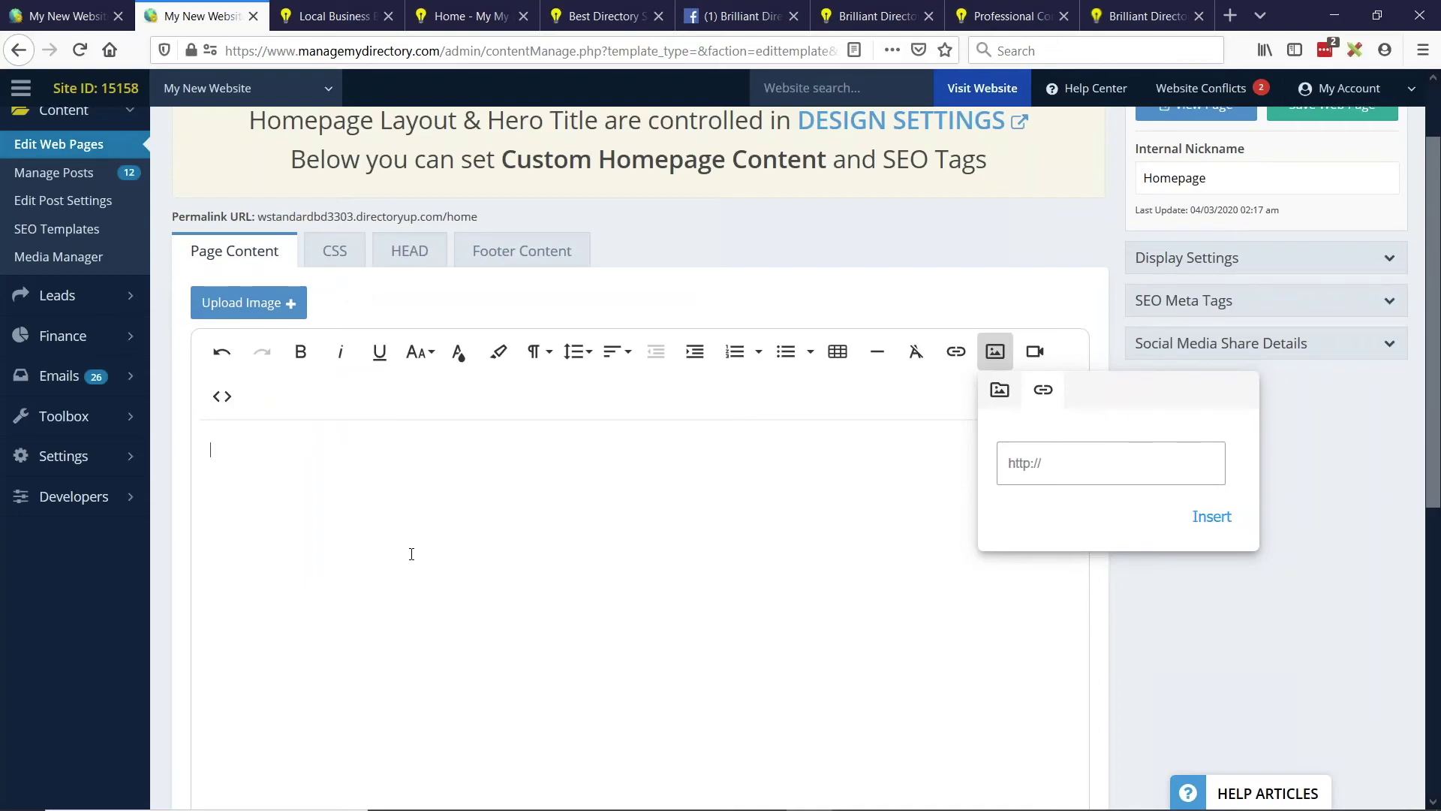
pyautogui.click(999, 389)
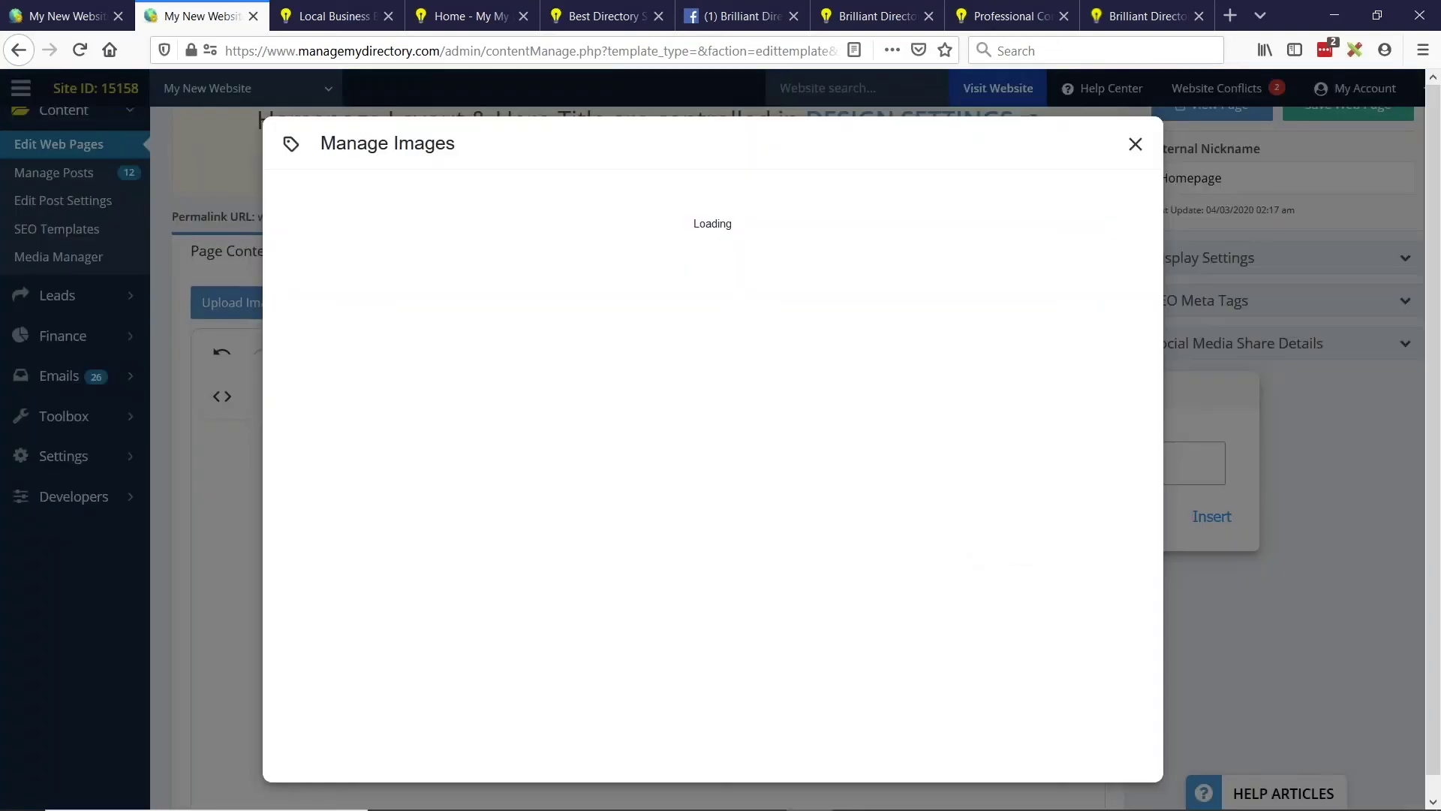
pyautogui.click(835, 351)
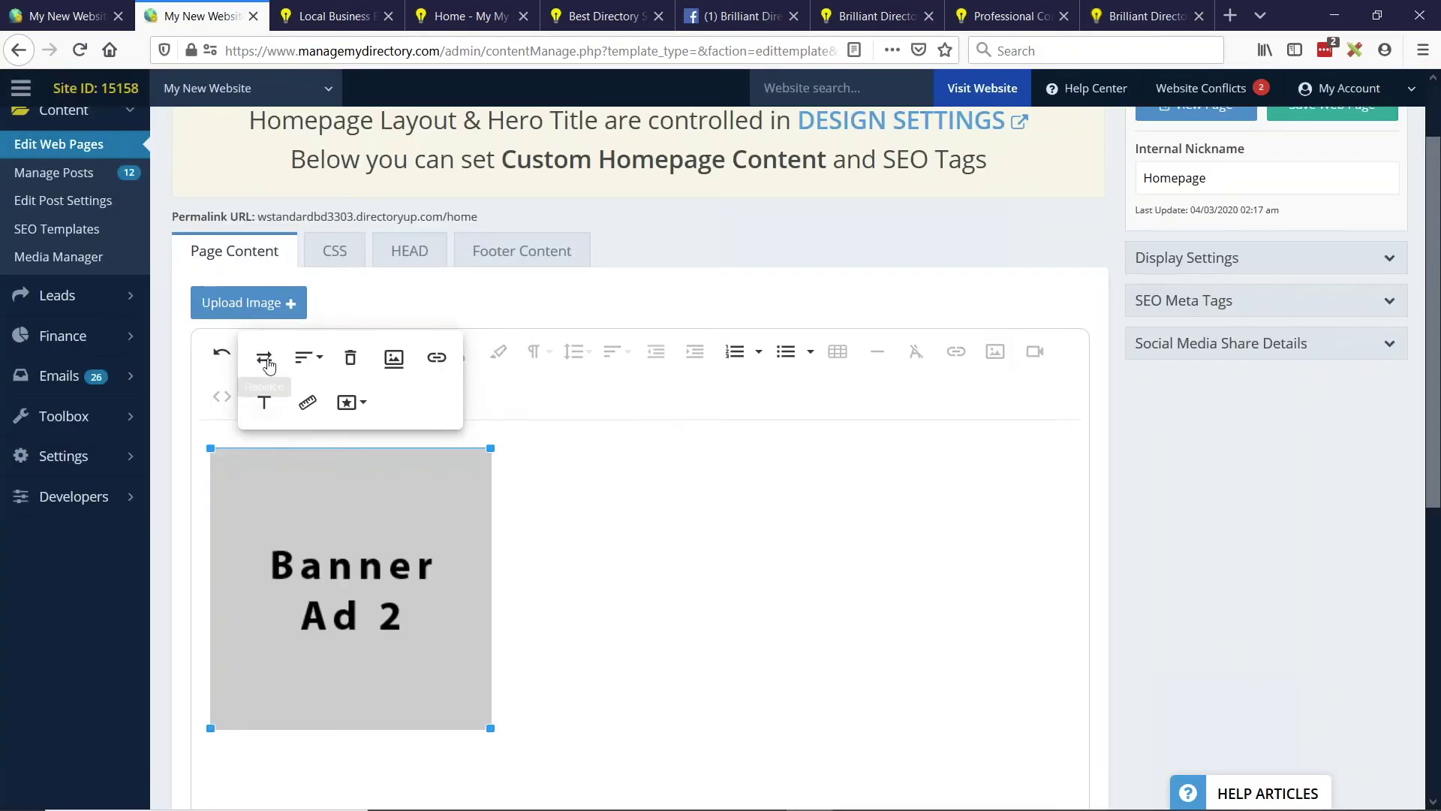
# - Review the editing options of the Banner Ad 2 image and switch to the BD Lab Updates slide
pyautogui.click(328, 448)
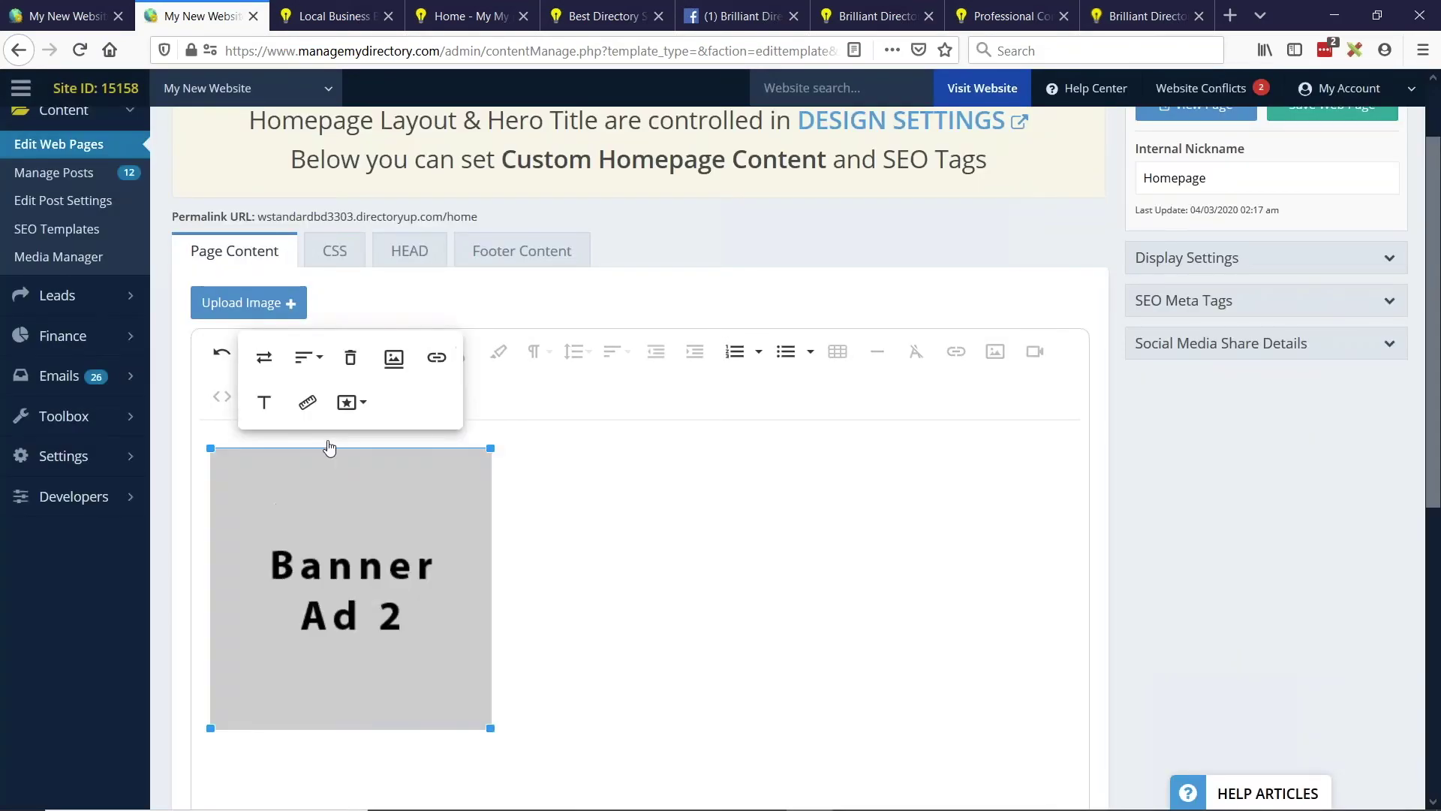
pyautogui.scroll(-1, 913, 448)
pyautogui.hotkey('alt', 'Tab')
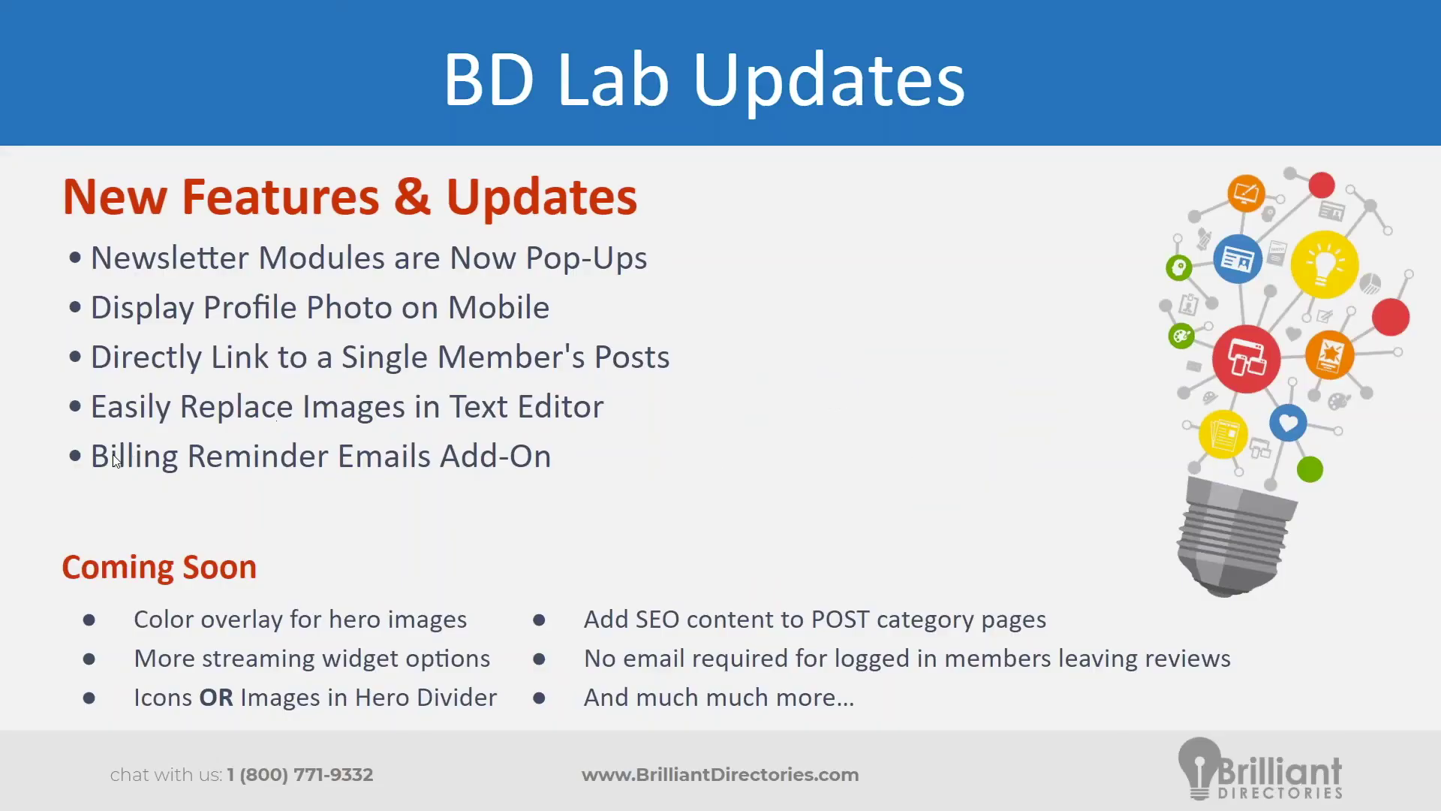
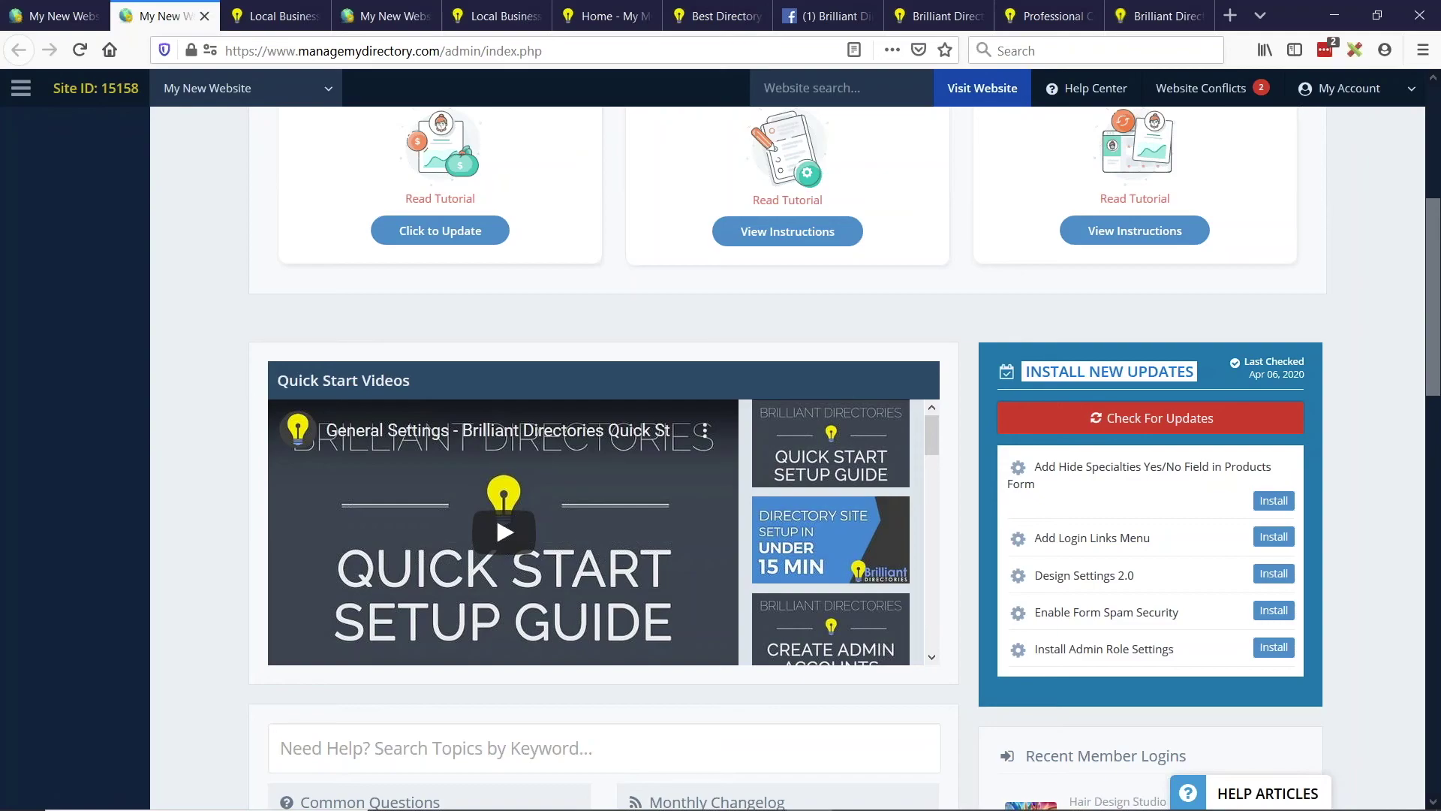
# - Highlight the Enable Form Spam Security update in the dashboard's Install New Updates list, and return to the slides
pyautogui.scroll(-1, 1036, 519)
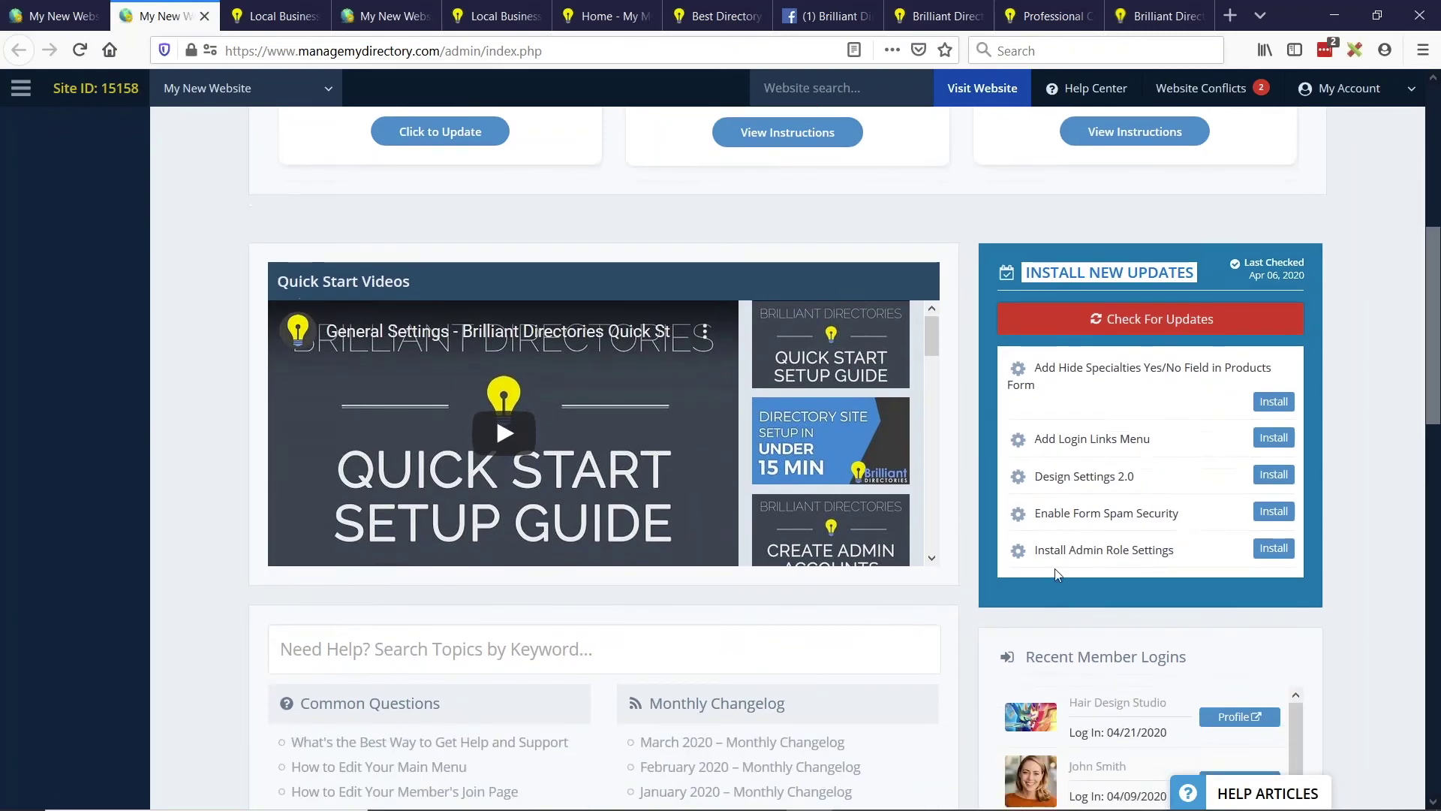
pyautogui.moveTo(1035, 520); pyautogui.dragTo(1195, 516)
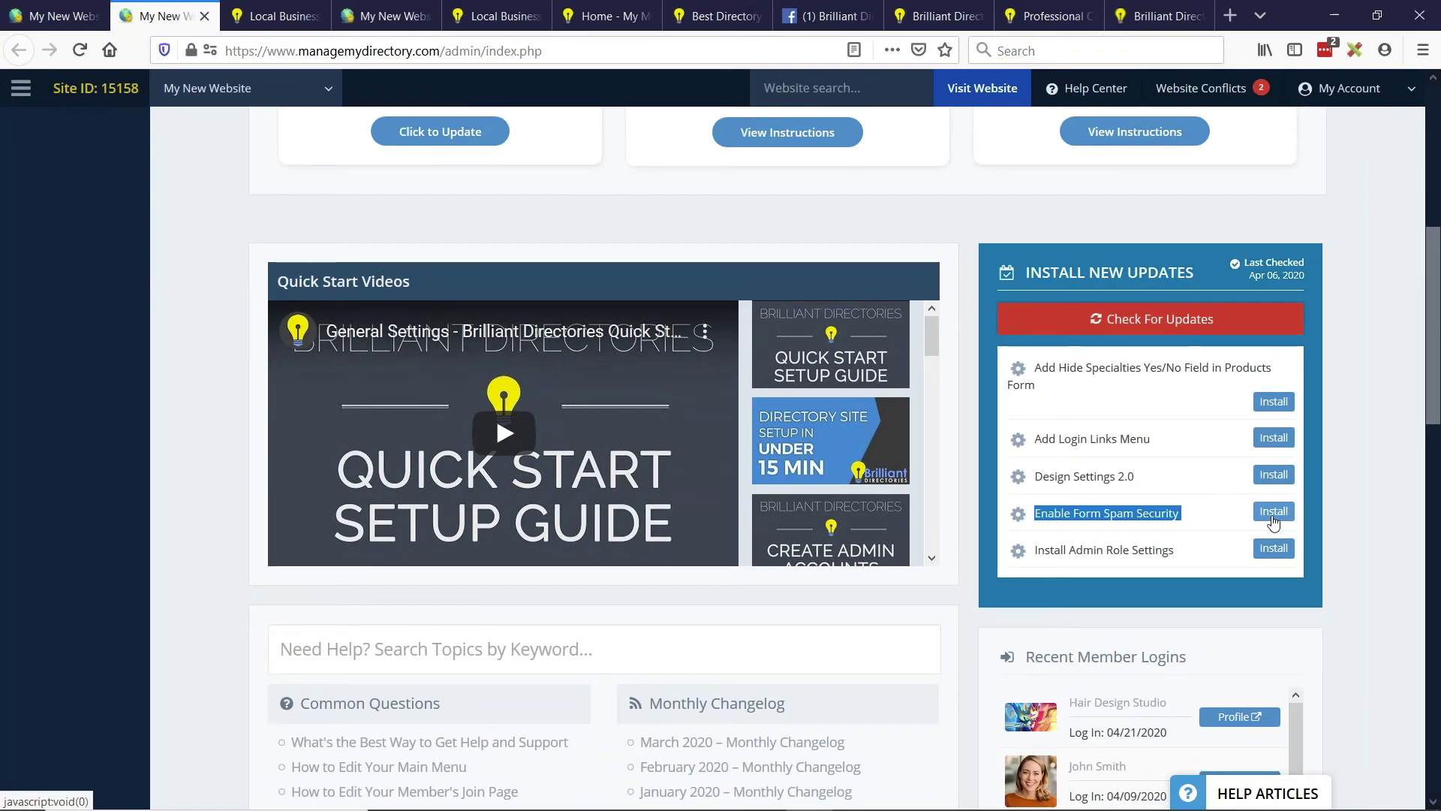
pyautogui.hotkey('alt', 'Tab')
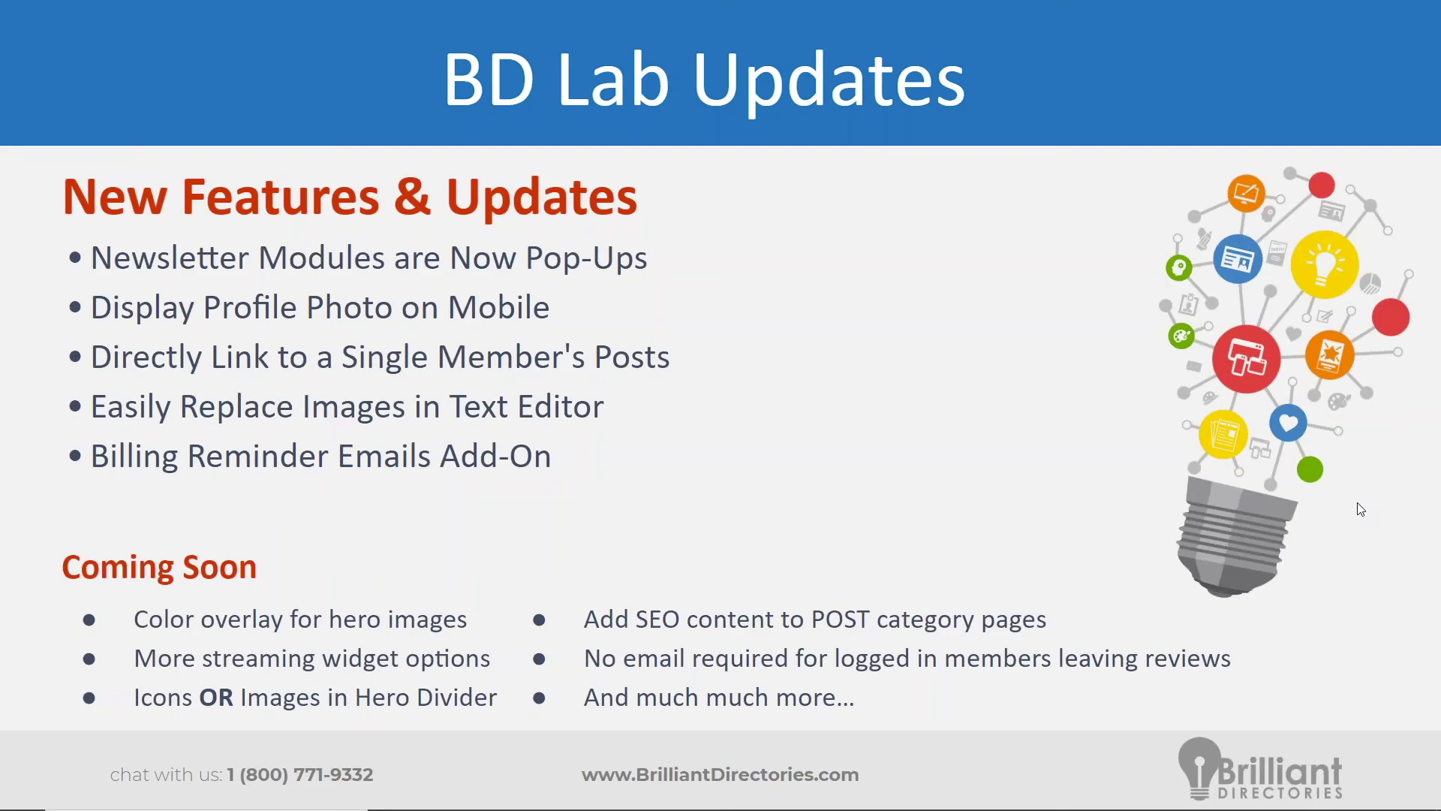
# - Switch back to the Firefox admin site and bring up the Search Members page in its own tab
pyautogui.hotkey('alt', 'Tab')
pyautogui.hotkey('alt', 'Tab')
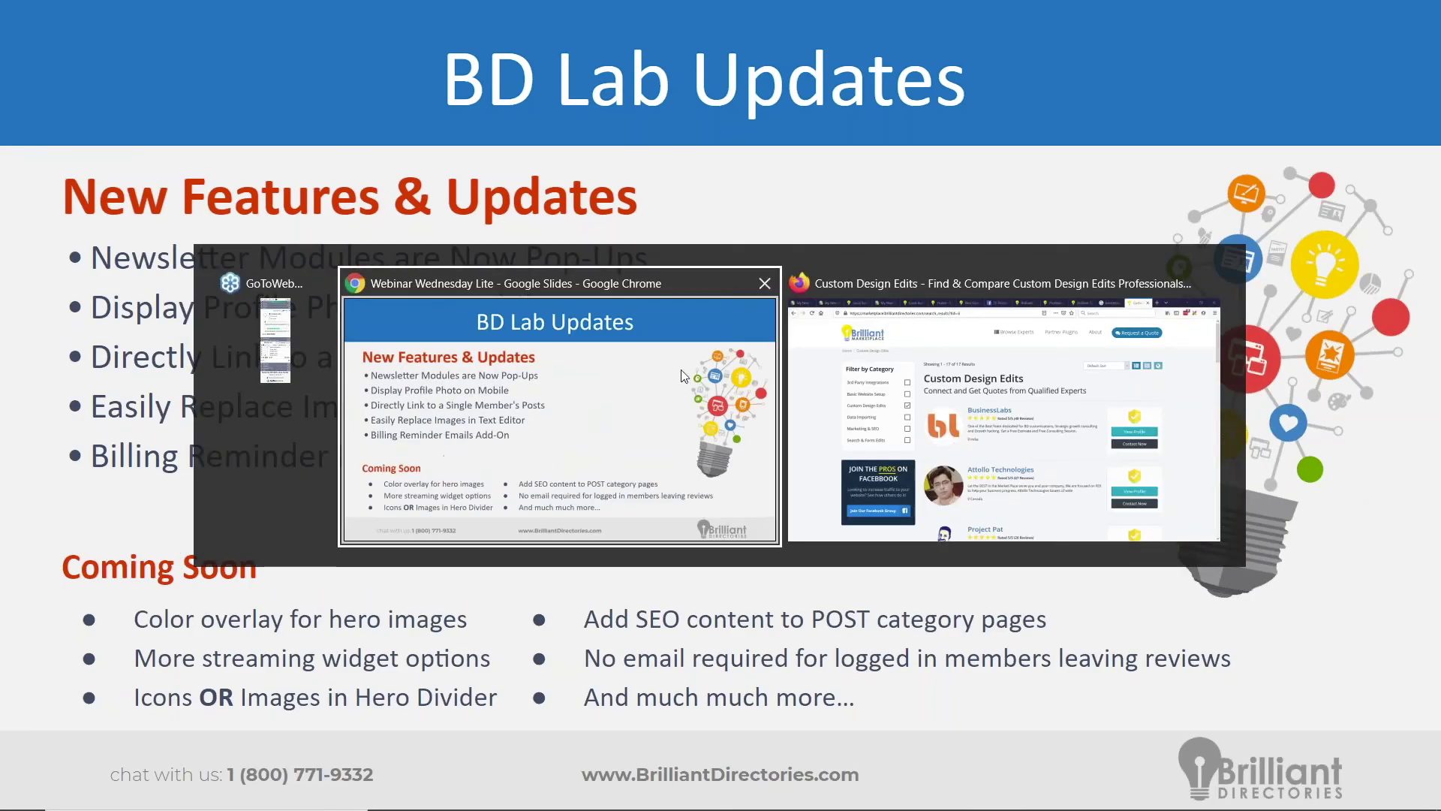
pyautogui.hotkey('alt', 'Tab')
pyautogui.hotkey('ctrl', '1')
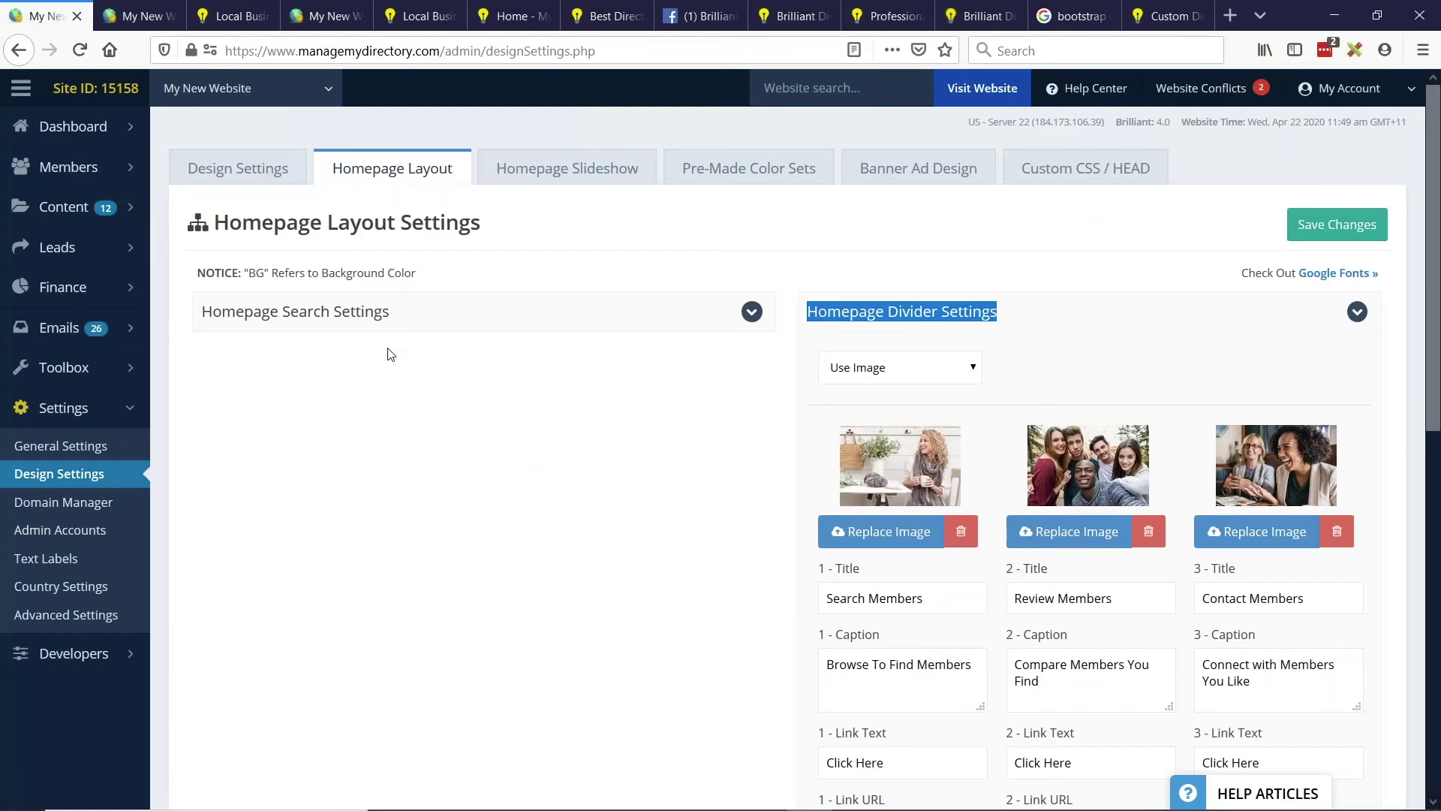
pyautogui.moveTo(83, 166)
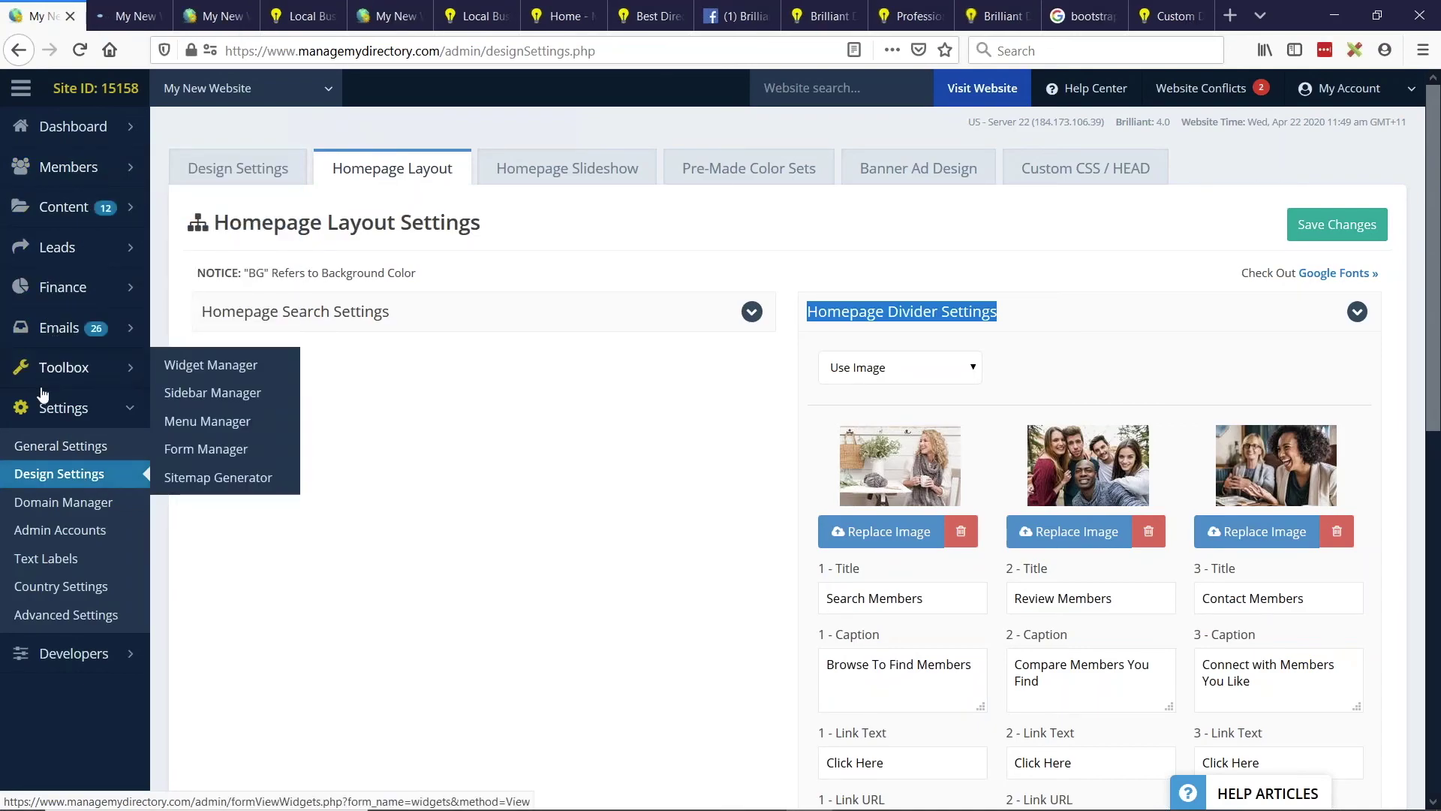
pyautogui.middleClick(190, 332)
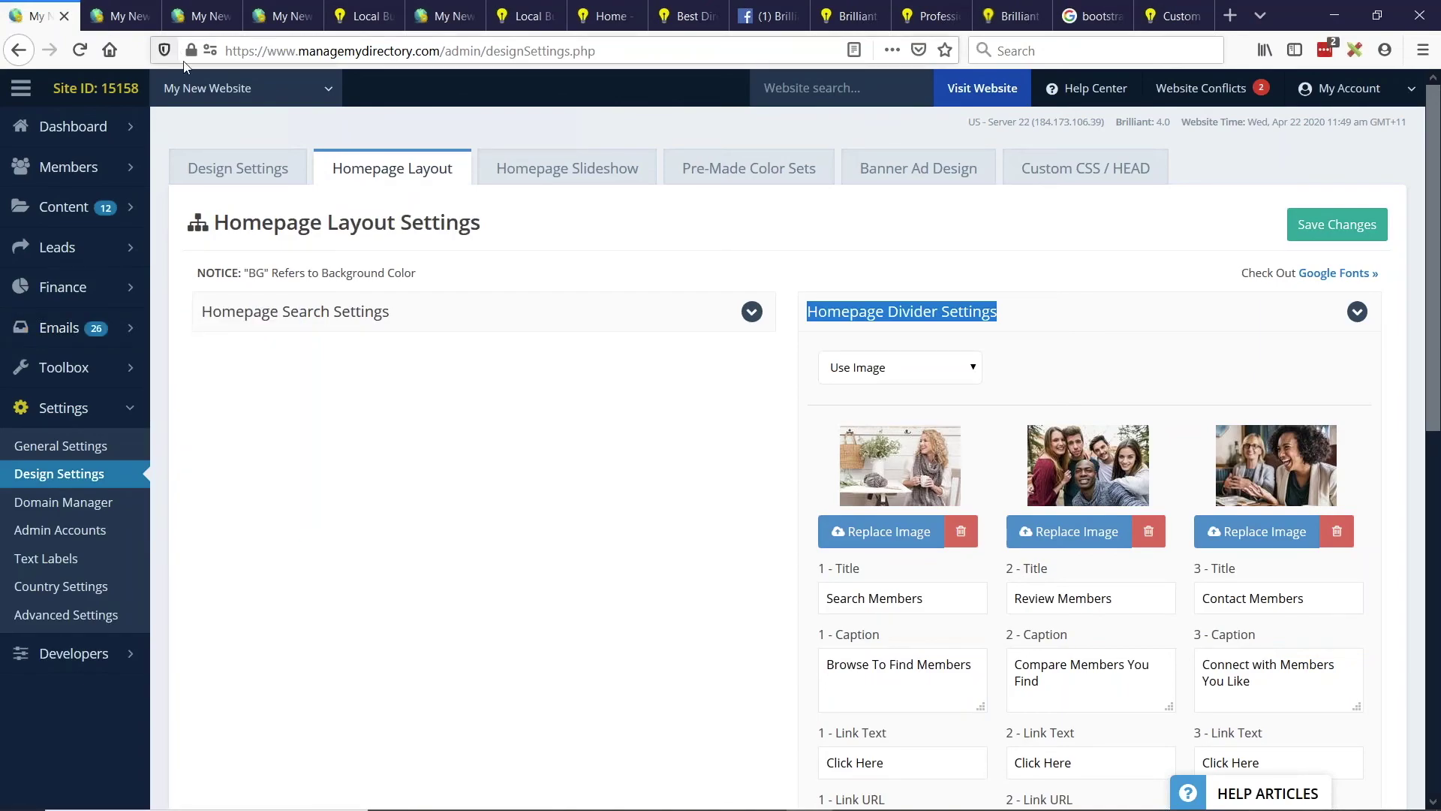
pyautogui.click(112, 16)
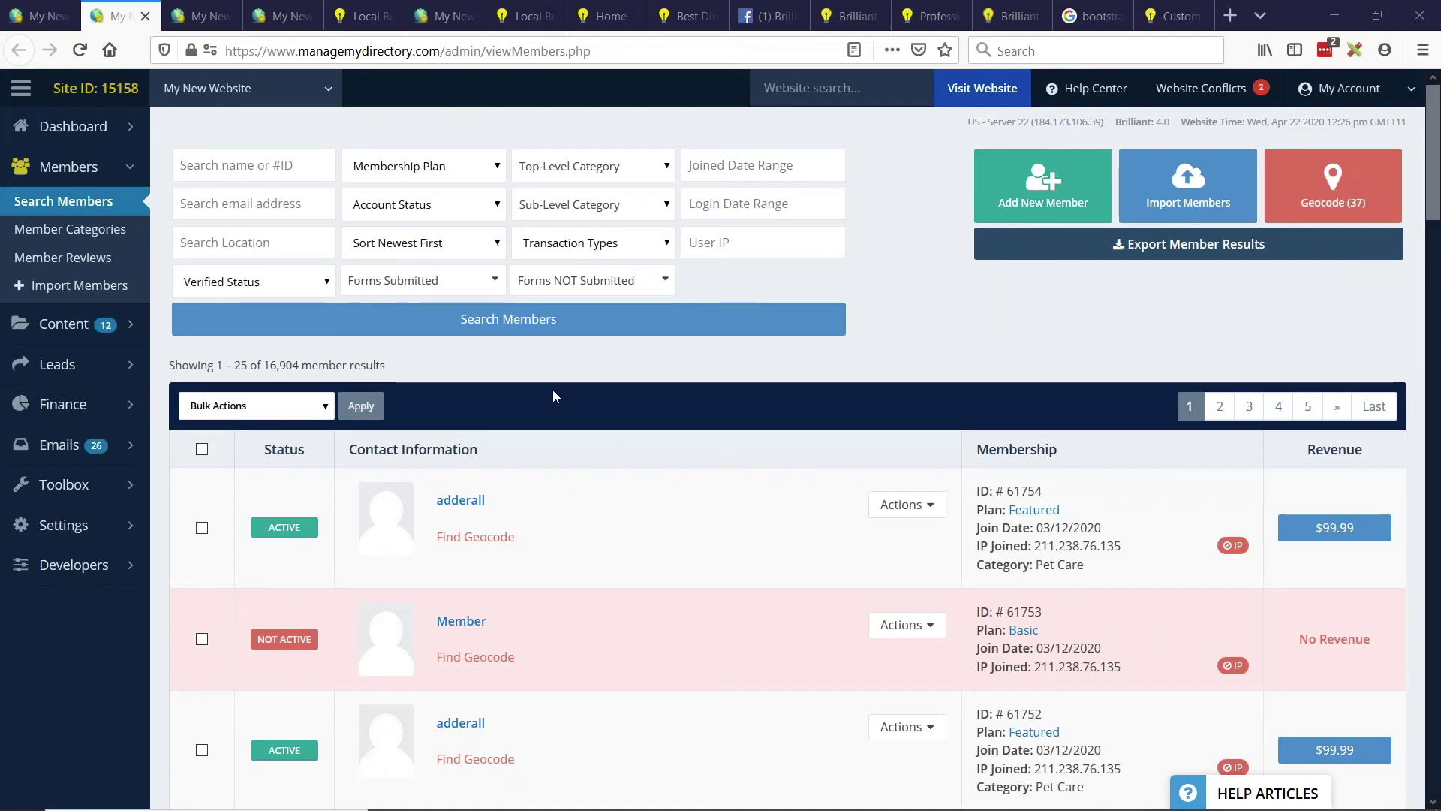
# - Highlight the first member's IP Joined address and compare it with the addresses of the members listed below
pyautogui.scroll(-2, 648, 511)
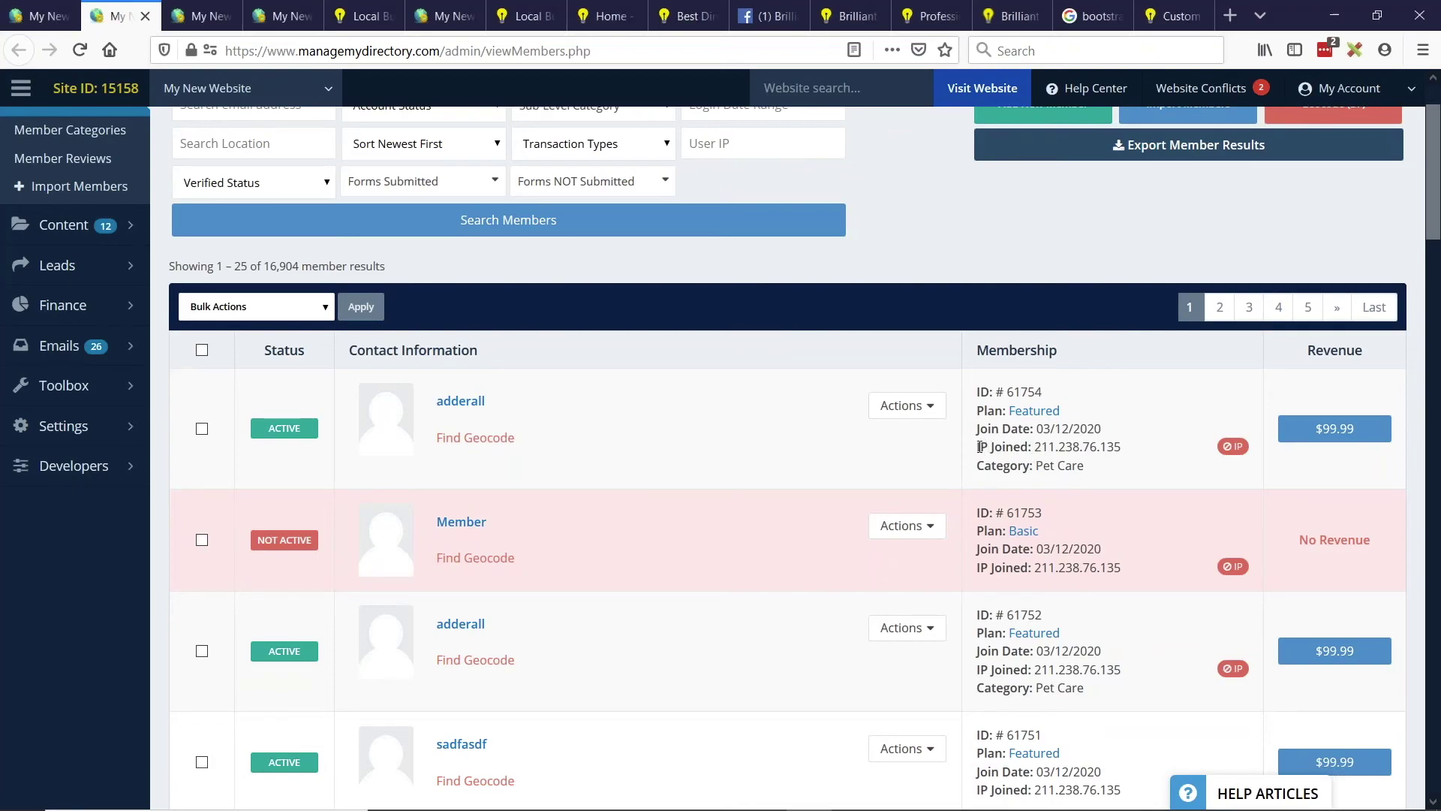
pyautogui.moveTo(977, 447); pyautogui.dragTo(1122, 448)
pyautogui.click(1038, 448)
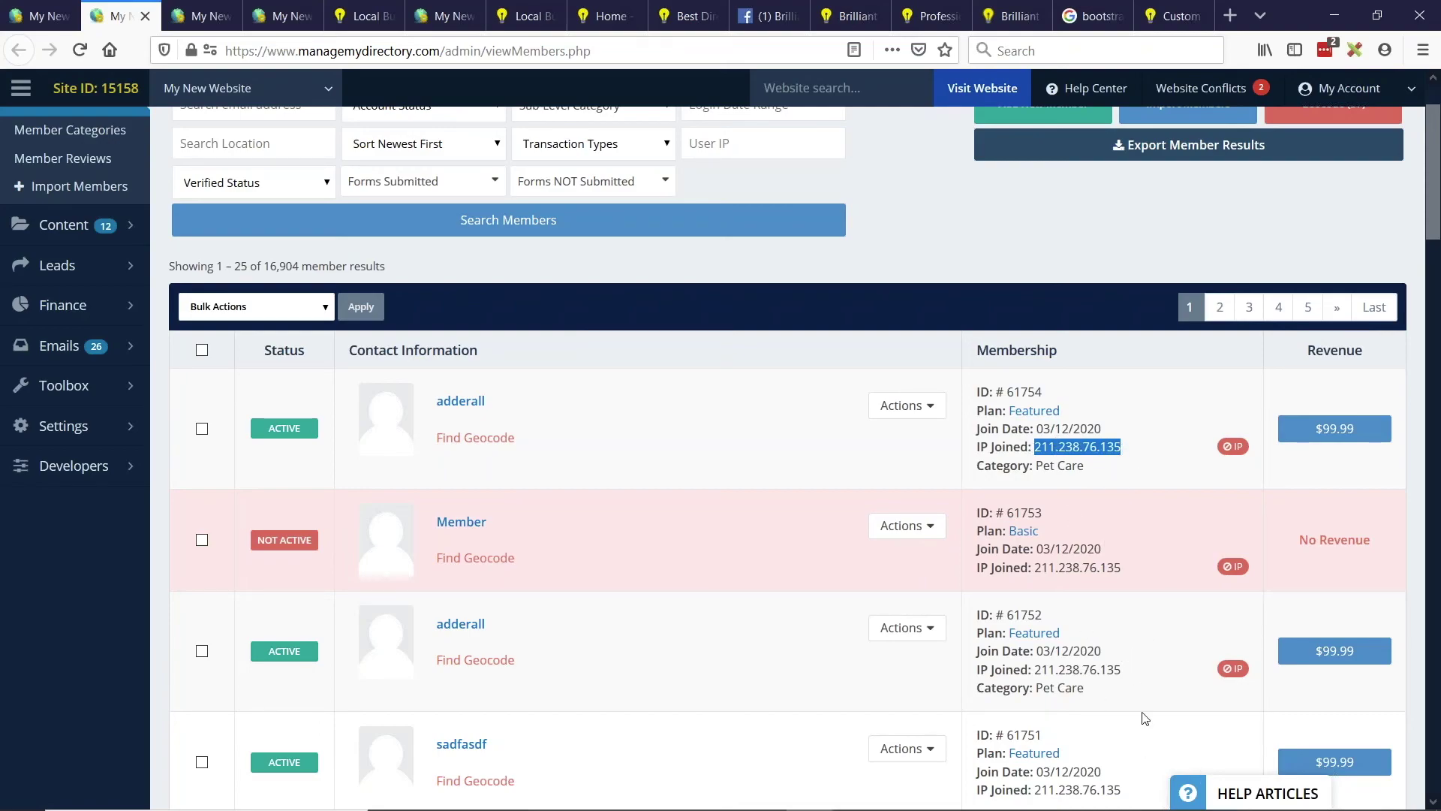
pyautogui.scroll(-1, 1062, 403)
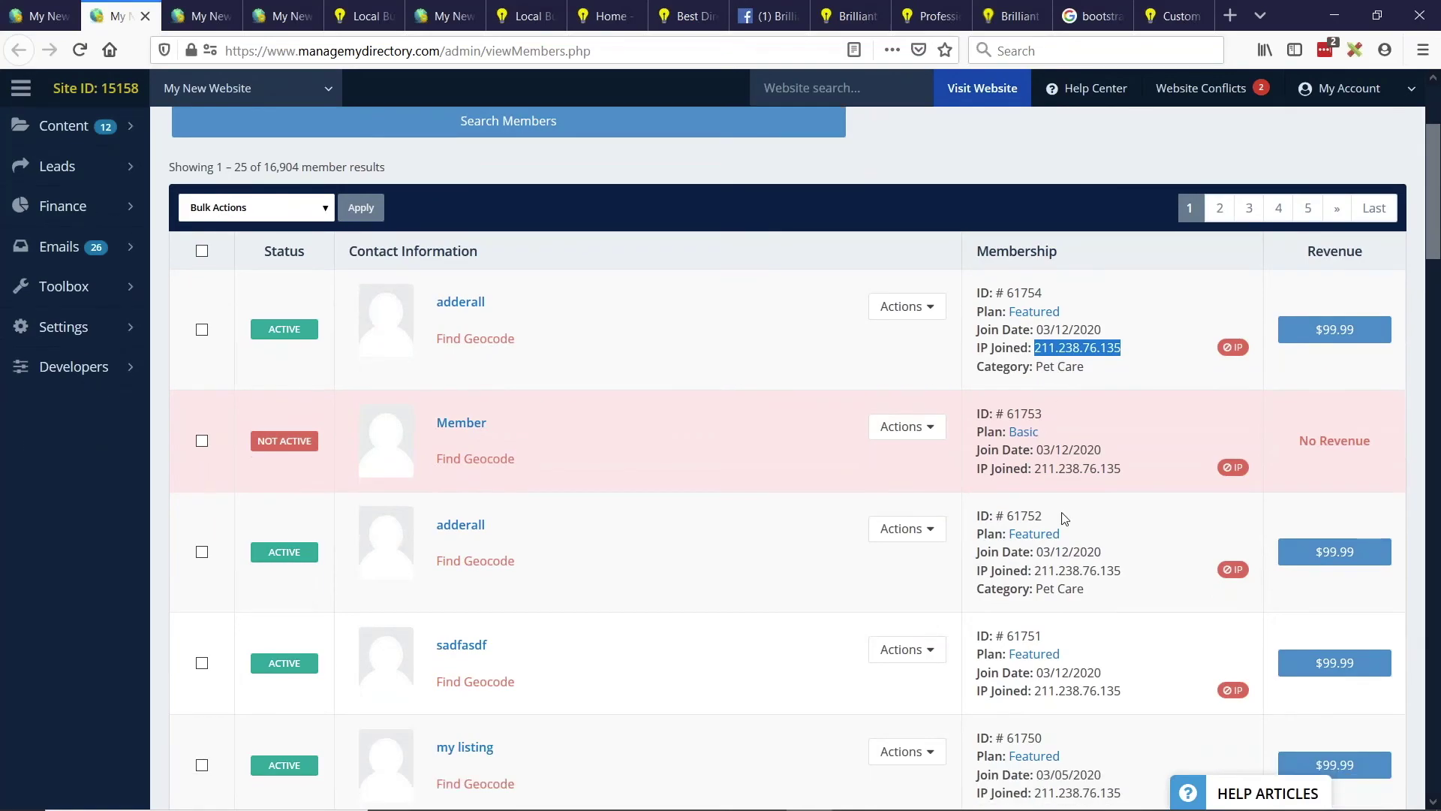
pyautogui.scroll(-1, 1073, 600)
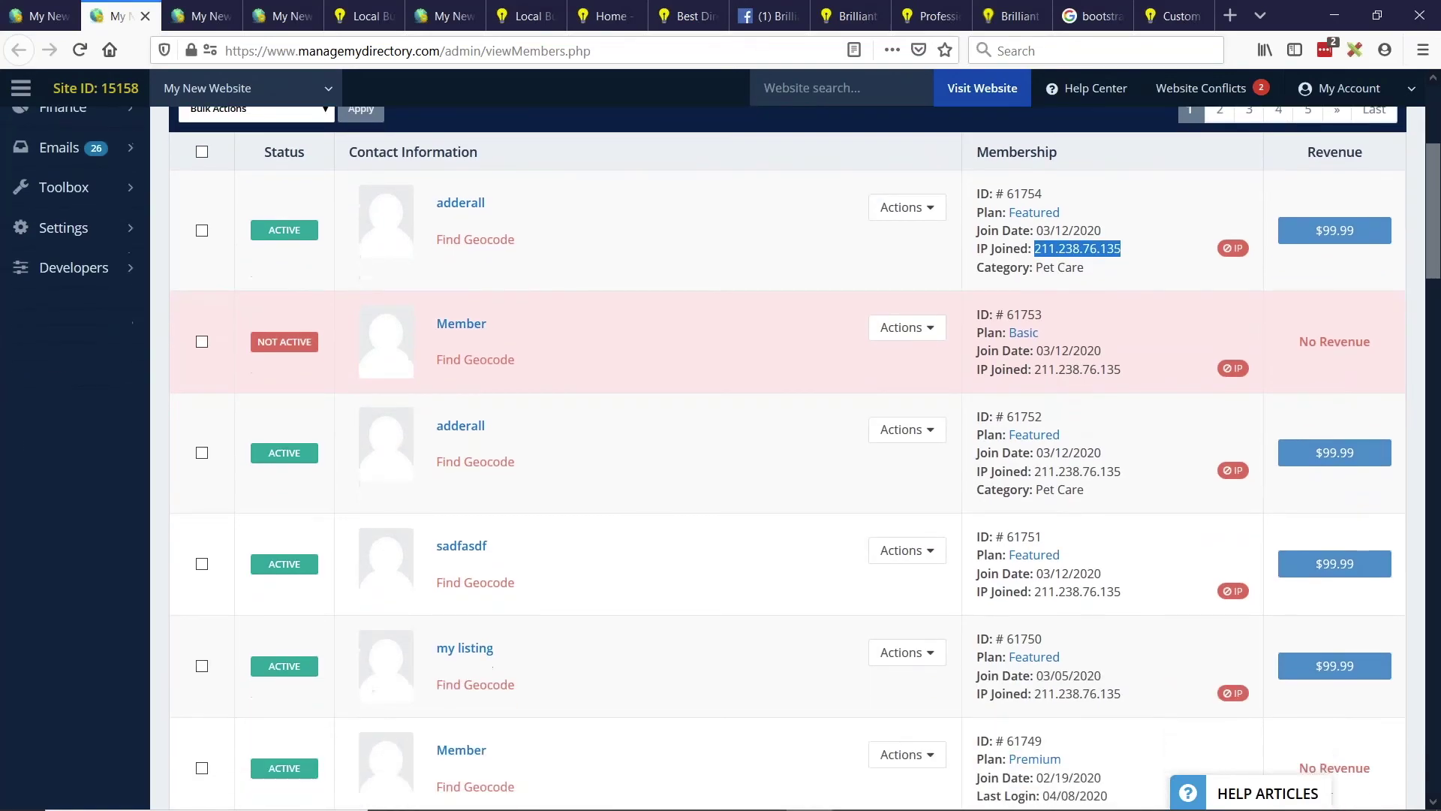
# - Copy the IP Joined address of the first member in the results list
pyautogui.scroll(3, 1073, 544)
pyautogui.moveTo(1034, 546); pyautogui.dragTo(1122, 546)
pyautogui.hotkey('ctrl', 'c')
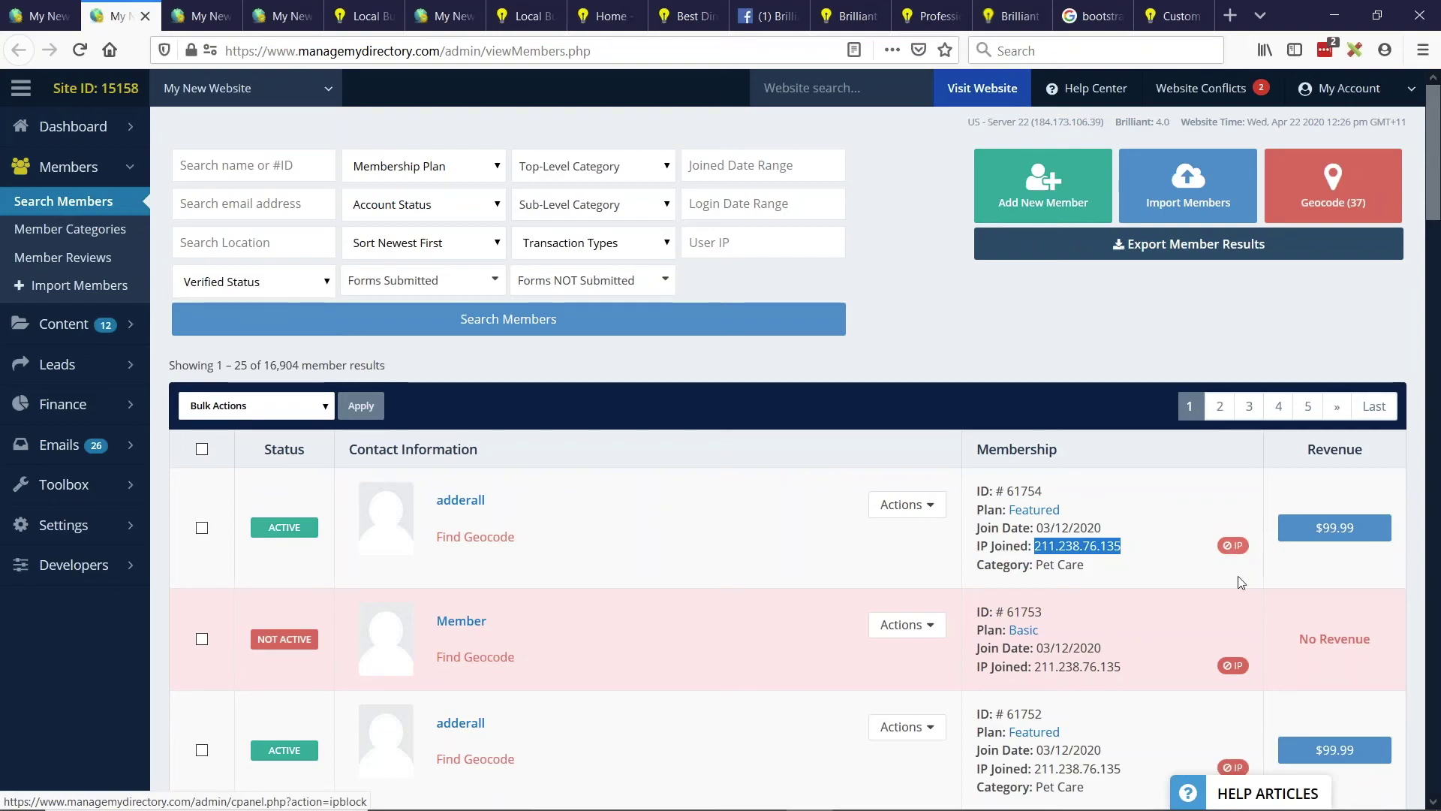
pyautogui.click(1236, 551)
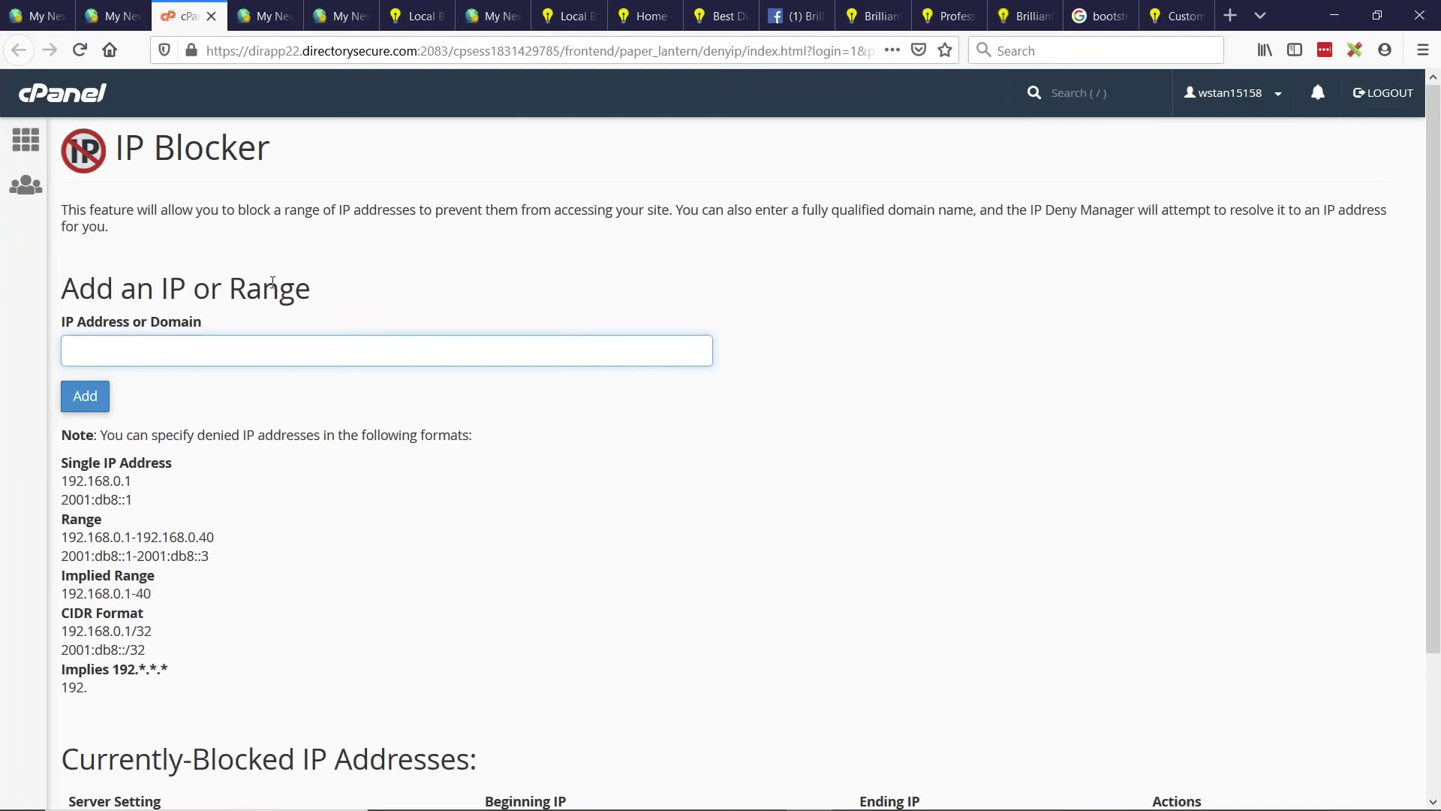
pyautogui.click(106, 344)
pyautogui.hotkey('ctrl', 'v')
# - Switch to the Form Inquiries page and copy the sender IP address of inquiry #28
pyautogui.click(264, 16)
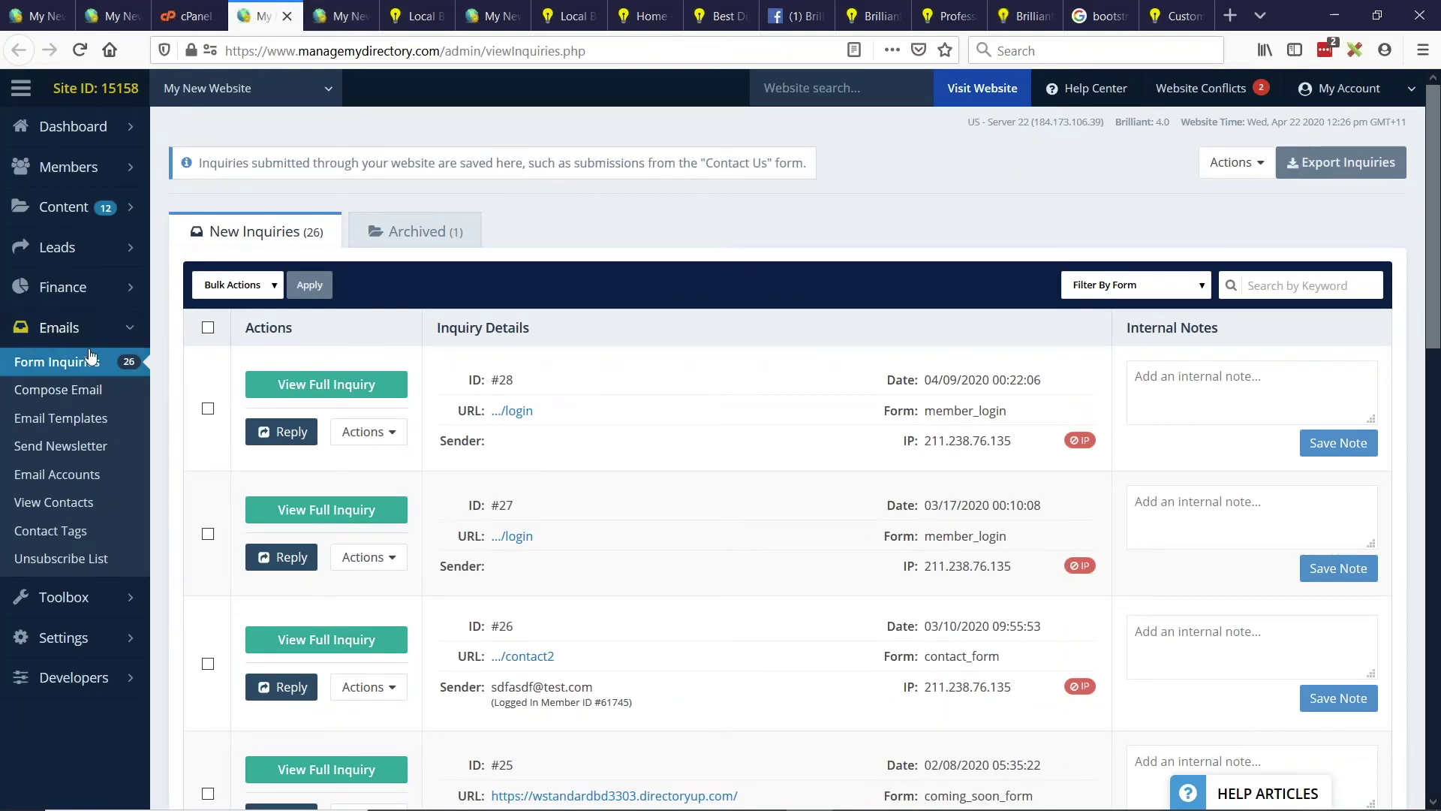
pyautogui.moveTo(904, 443); pyautogui.dragTo(1040, 444)
pyautogui.click(904, 444)
pyautogui.moveTo(921, 441); pyautogui.dragTo(969, 443)
pyautogui.click(959, 610)
pyautogui.moveTo(923, 443); pyautogui.dragTo(1011, 442)
pyautogui.hotkey('ctrl', 'c')
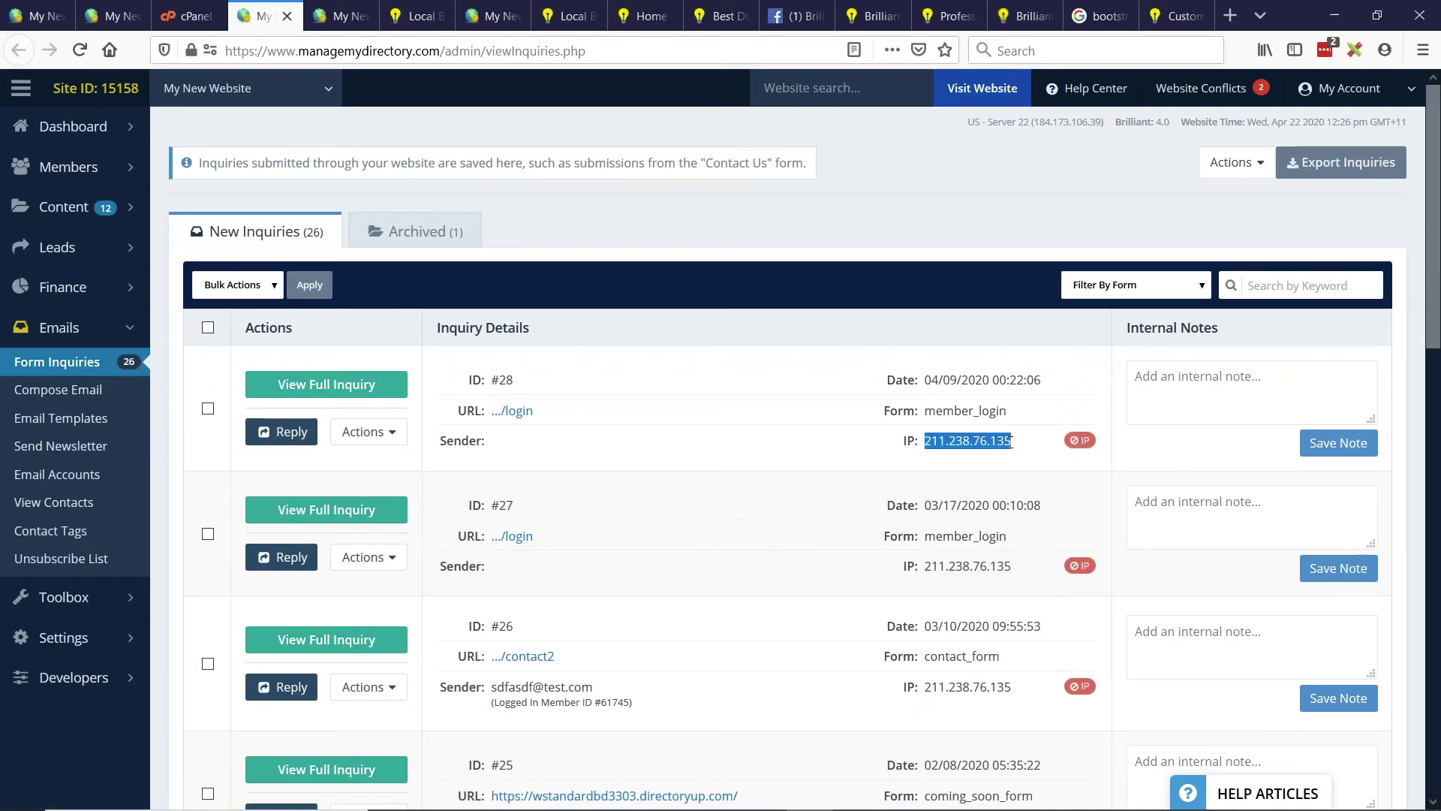
# - Open the IP Blocker from inquiry #28 and fill in 211.238.76.135 as the IP address or domain
pyautogui.click(1079, 441)
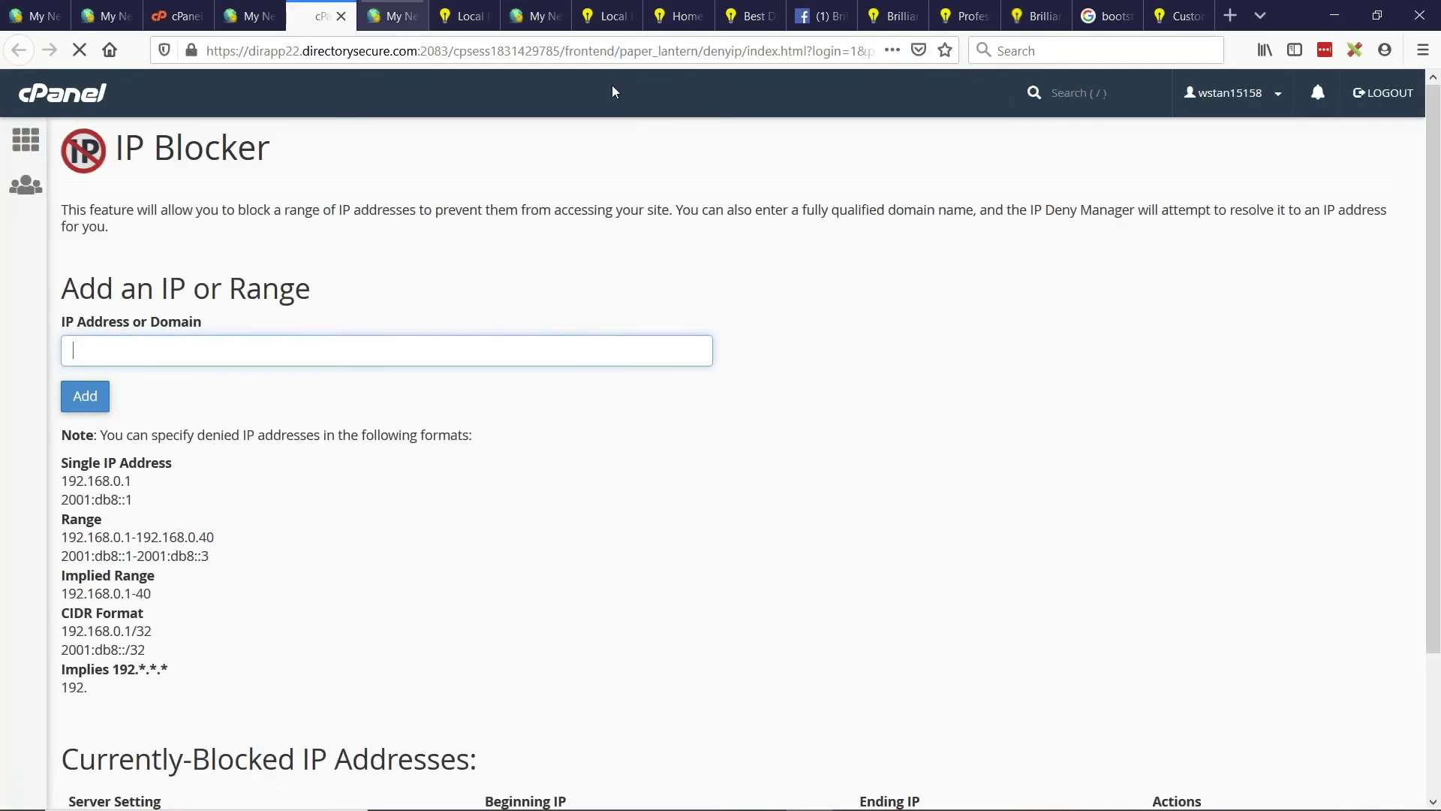
pyautogui.hotkey('ctrl', 'v')
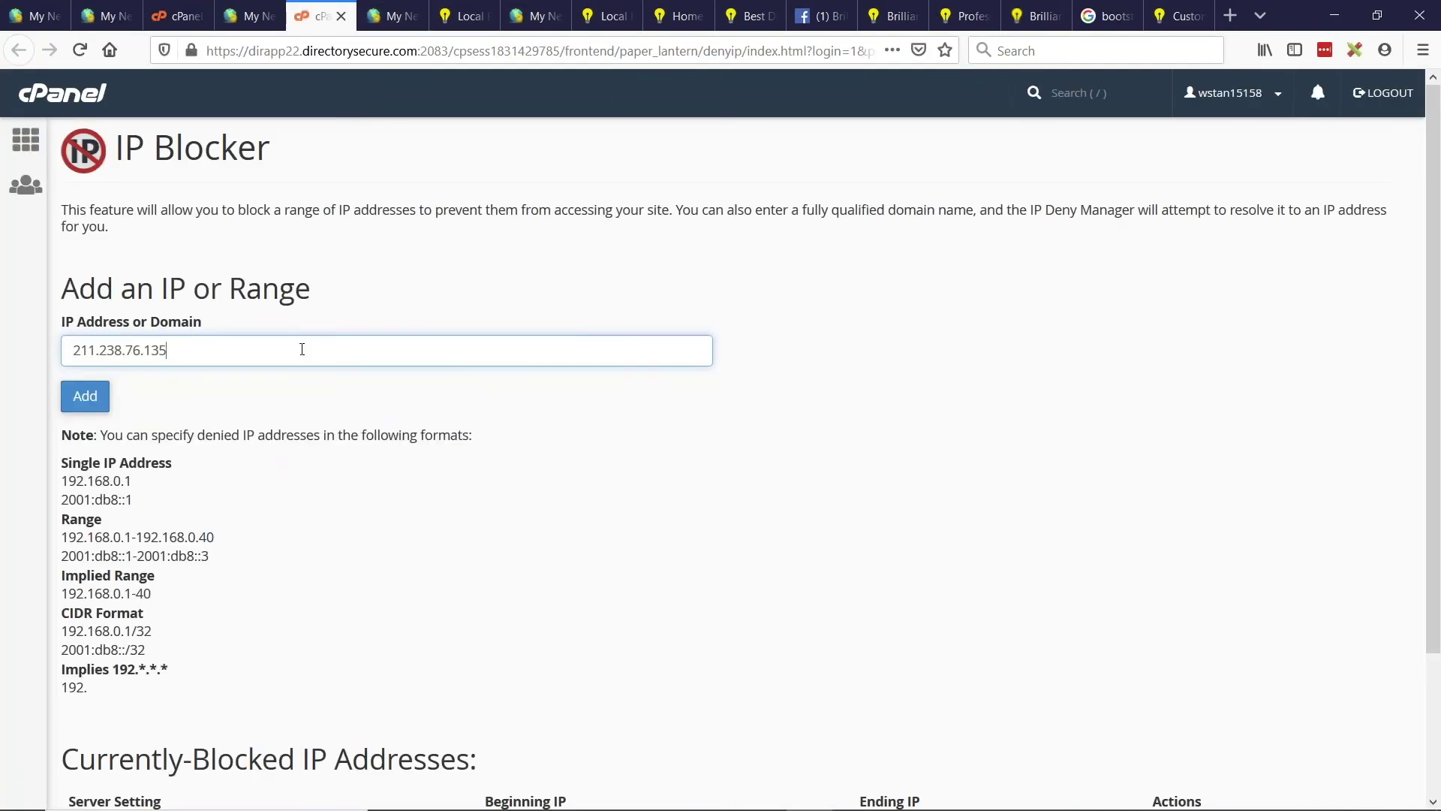
pyautogui.click(344, 294)
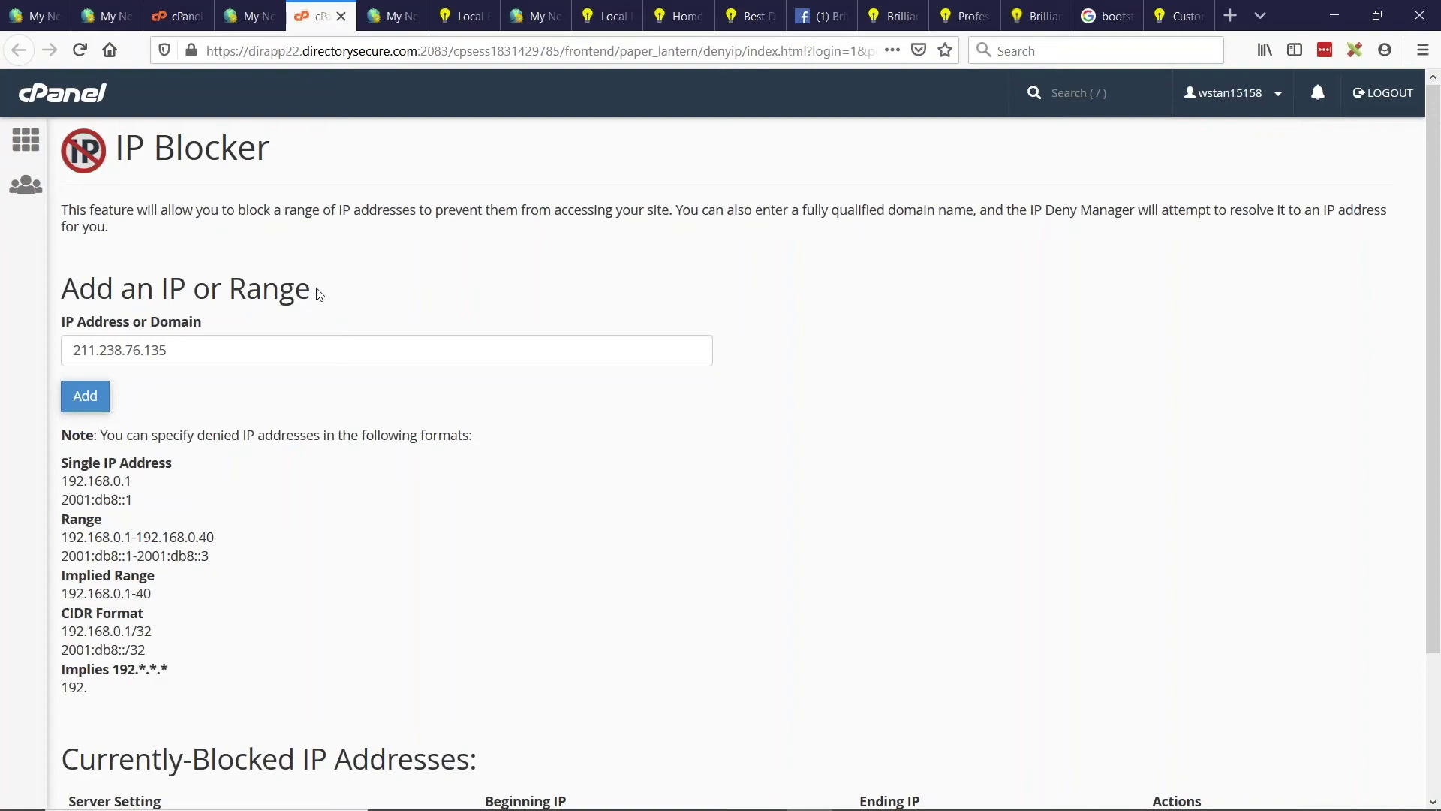
# - Return to the Form Inquiries tab, go to the Membership Plans list and open the General User plan for editing
pyautogui.click(250, 16)
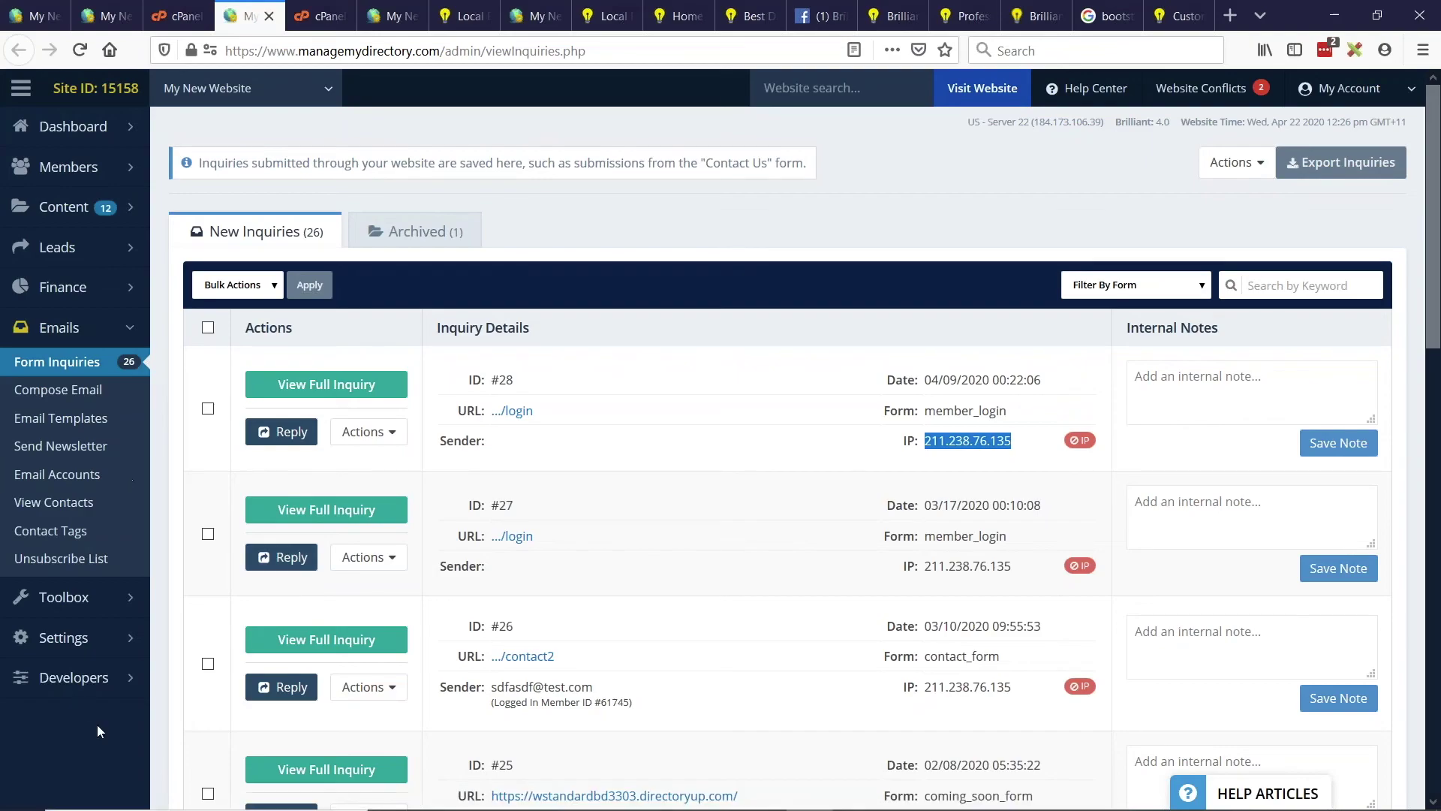
pyautogui.moveTo(113, 287)
pyautogui.click(226, 285)
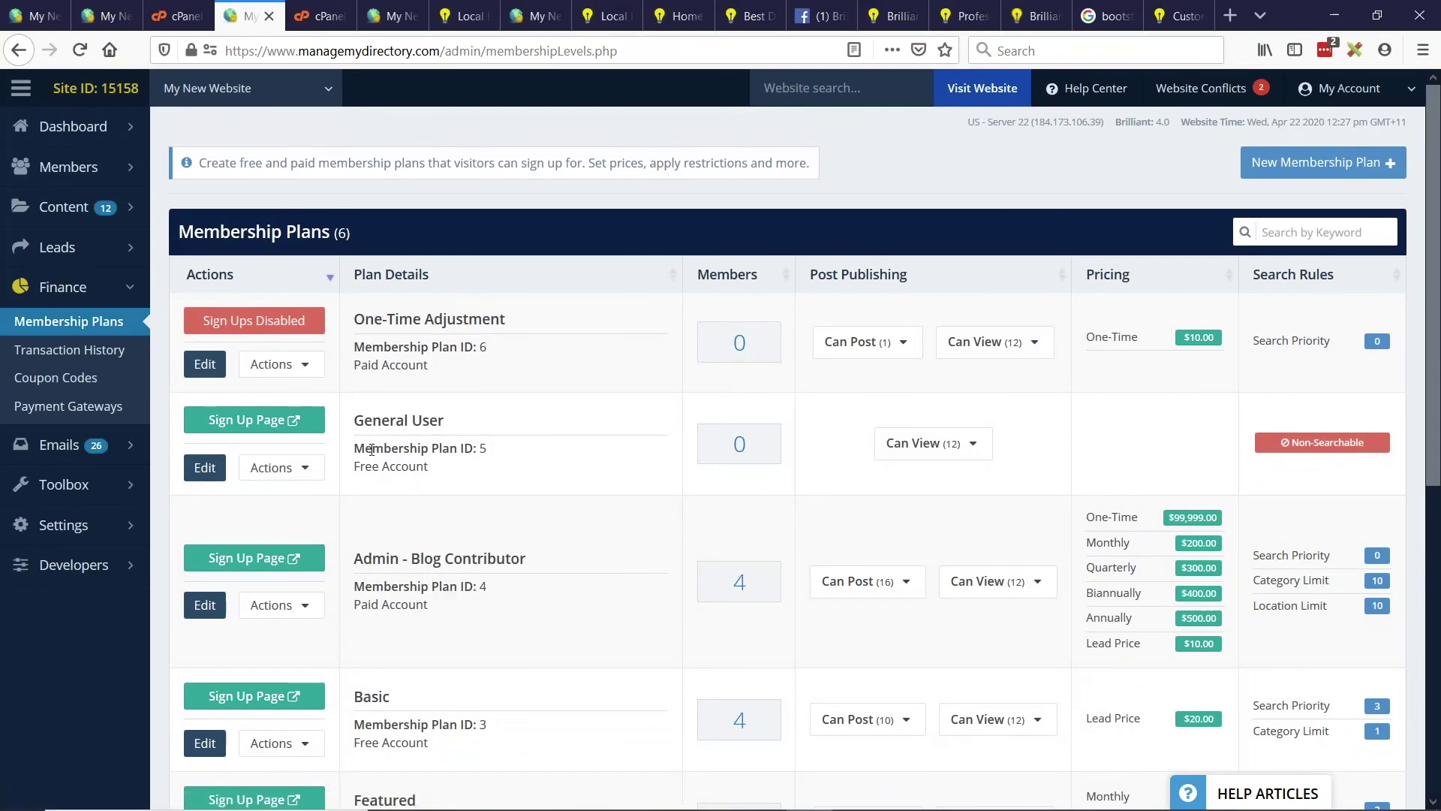
pyautogui.click(204, 467)
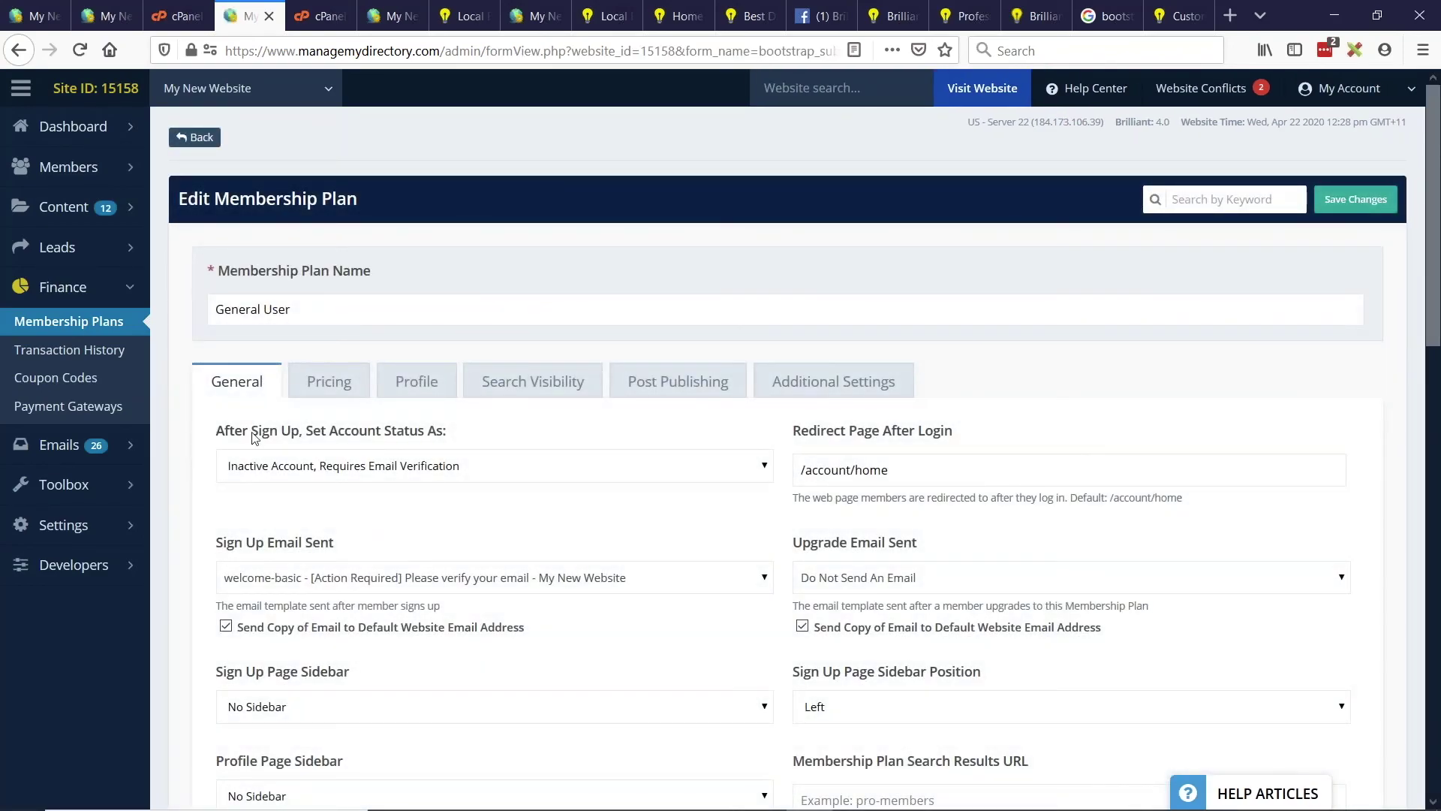
# - Highlight the After Sign Up account status setting and view its options, including On Hold, Requires Admin Approval, without changing it
pyautogui.scroll(-2, 715, 501)
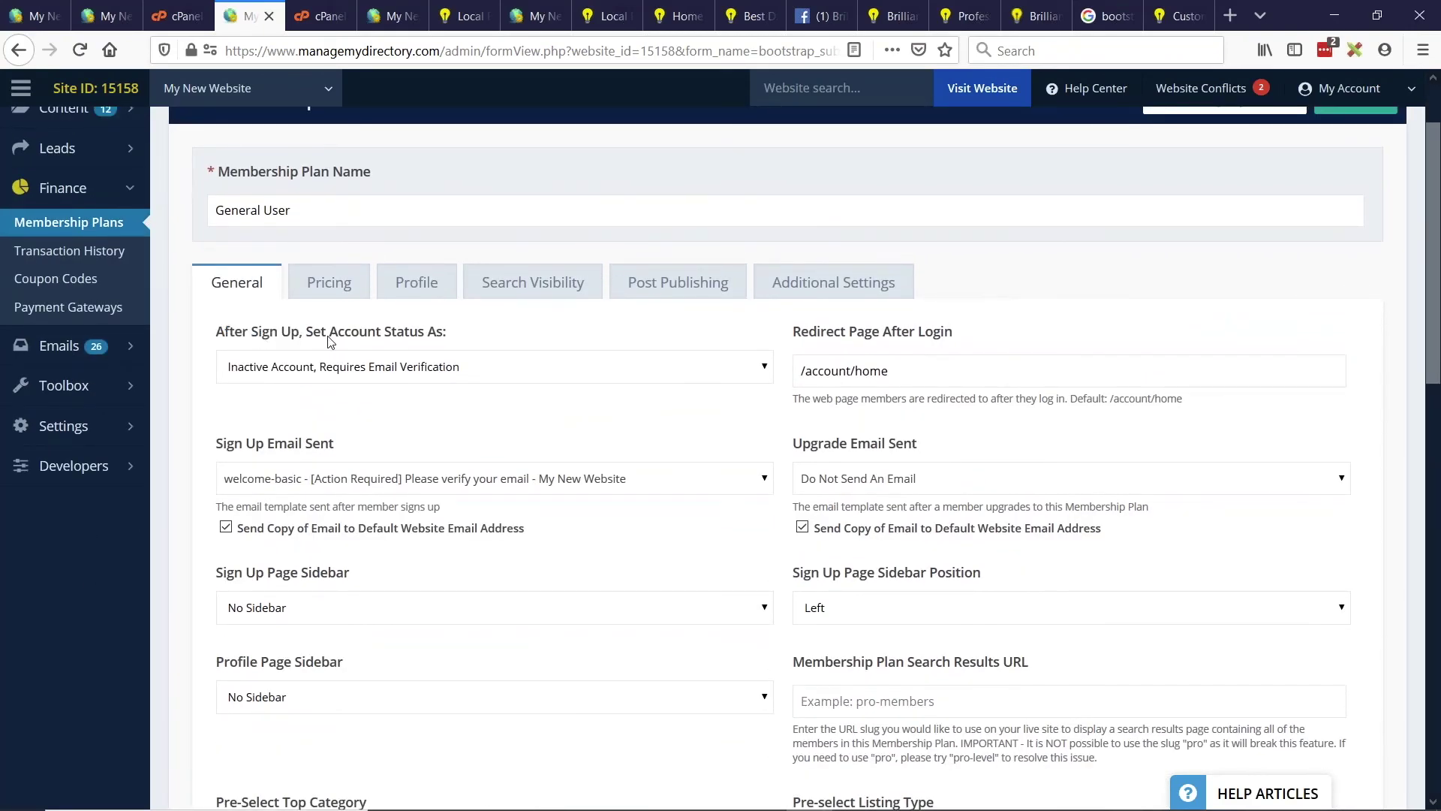
pyautogui.moveTo(301, 332); pyautogui.dragTo(346, 364)
pyautogui.click(346, 366)
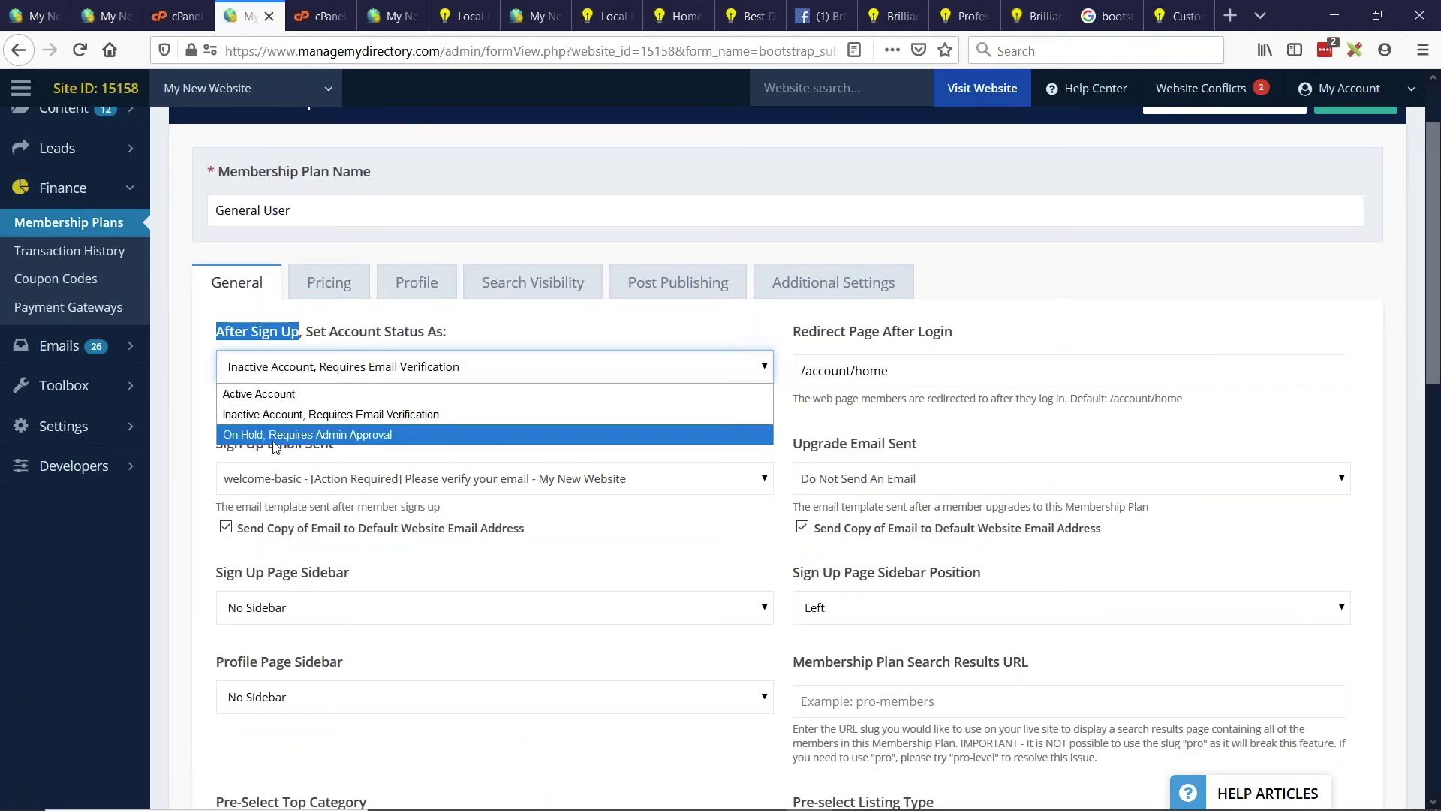
pyautogui.click(259, 469)
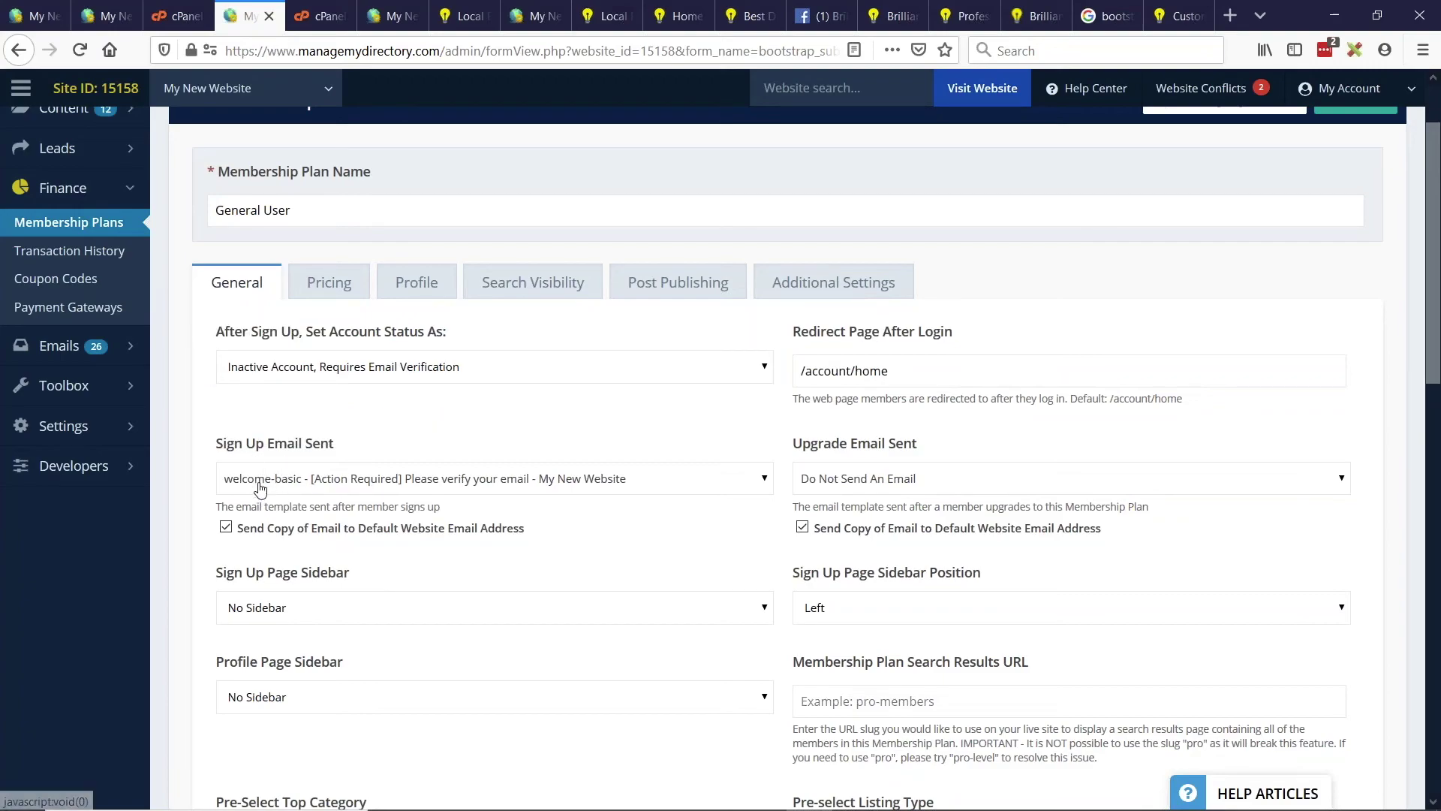
# - Point out the plan's Sign Up Email Sent template, and return to the BD Lab Updates slide
pyautogui.click(261, 488)
pyautogui.click(264, 475)
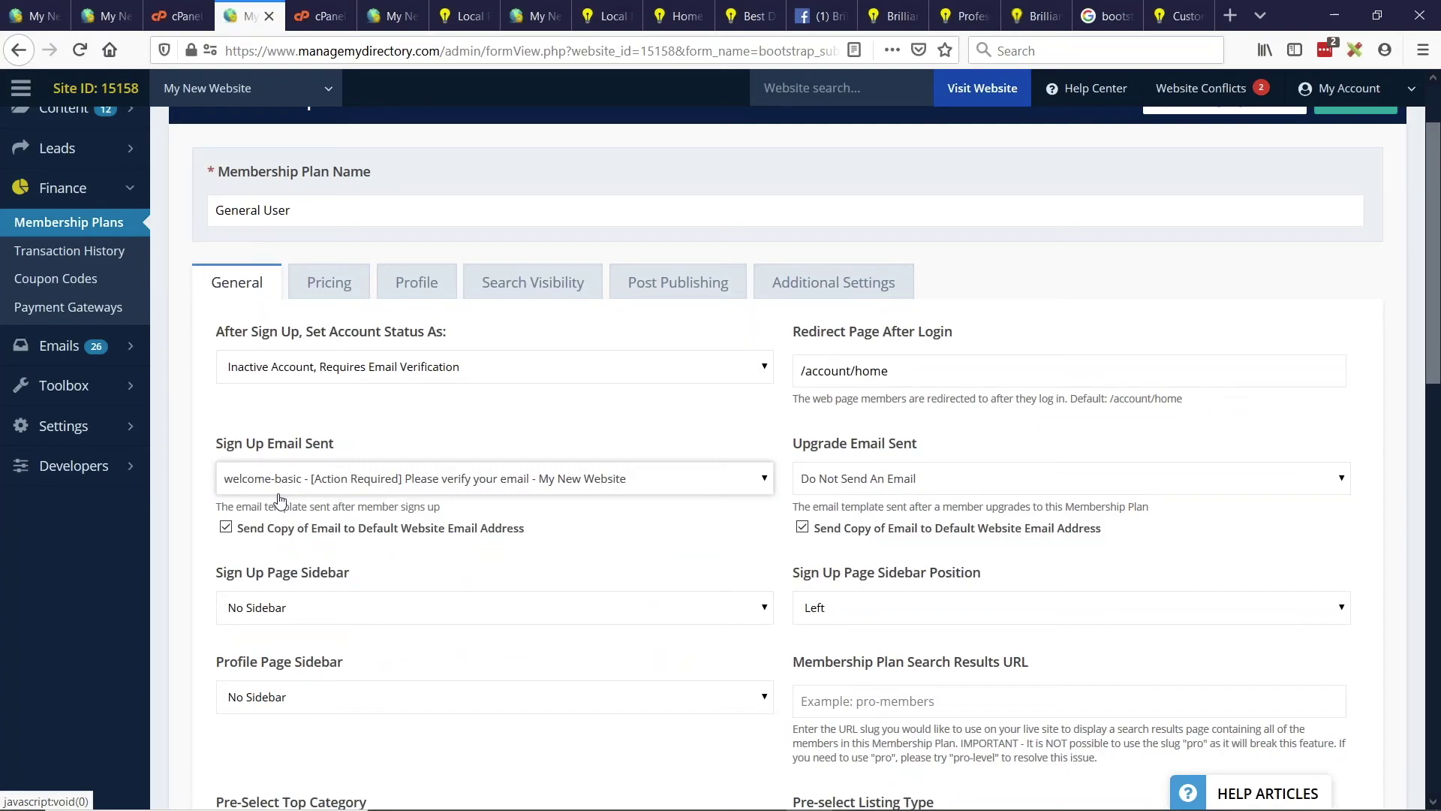
pyautogui.click(342, 421)
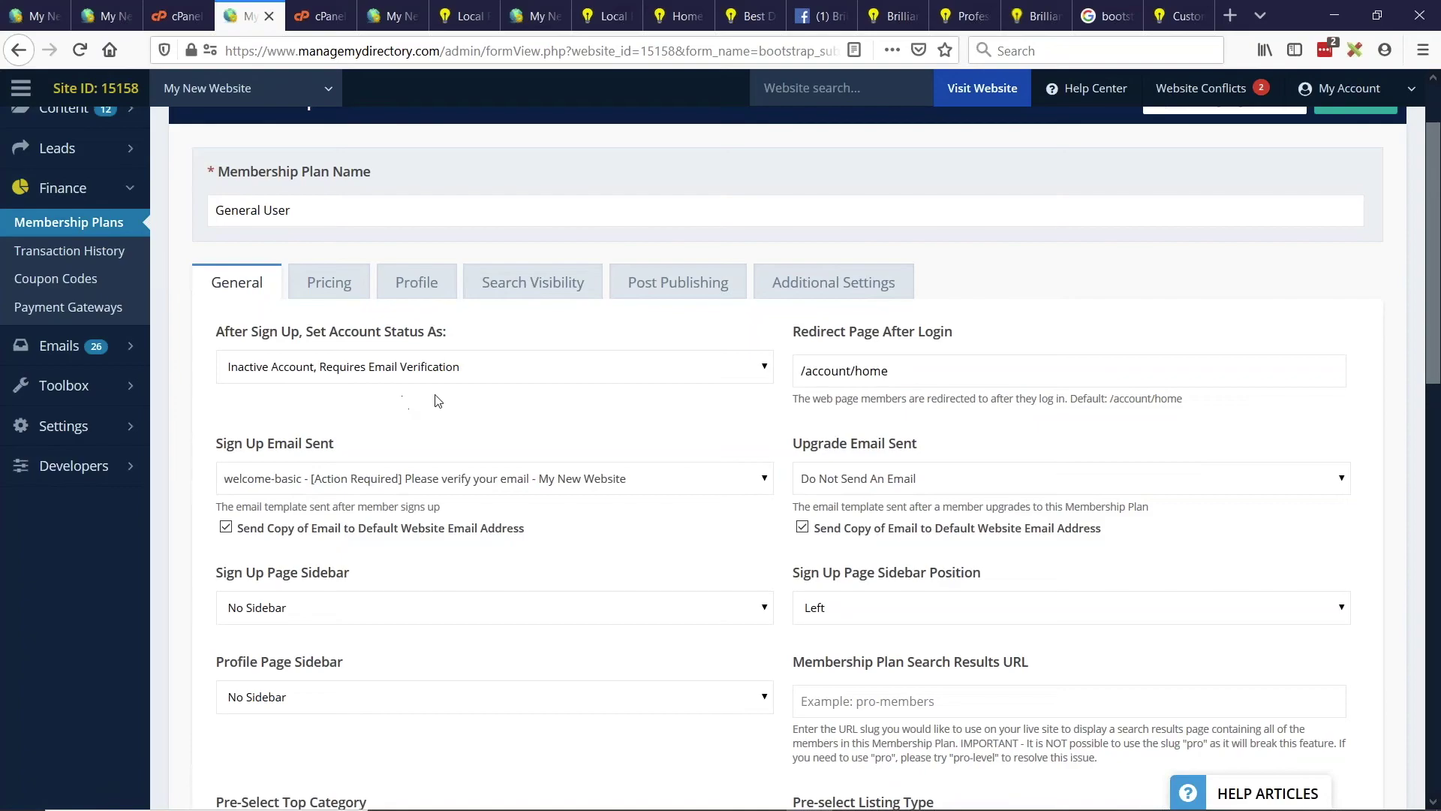
pyautogui.scroll(2, 423, 433)
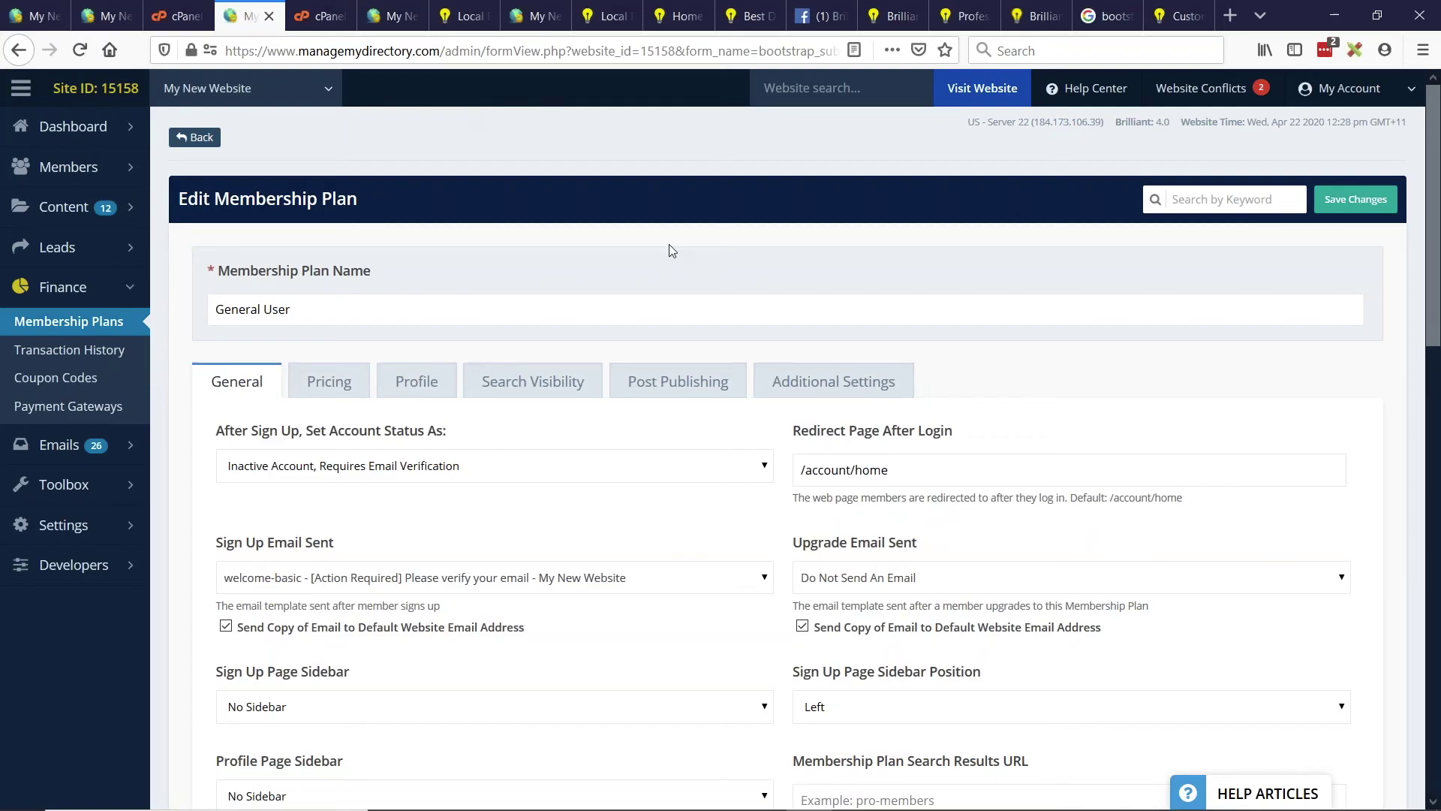
pyautogui.hotkey('alt', 'Tab')
pyautogui.press('Tab')
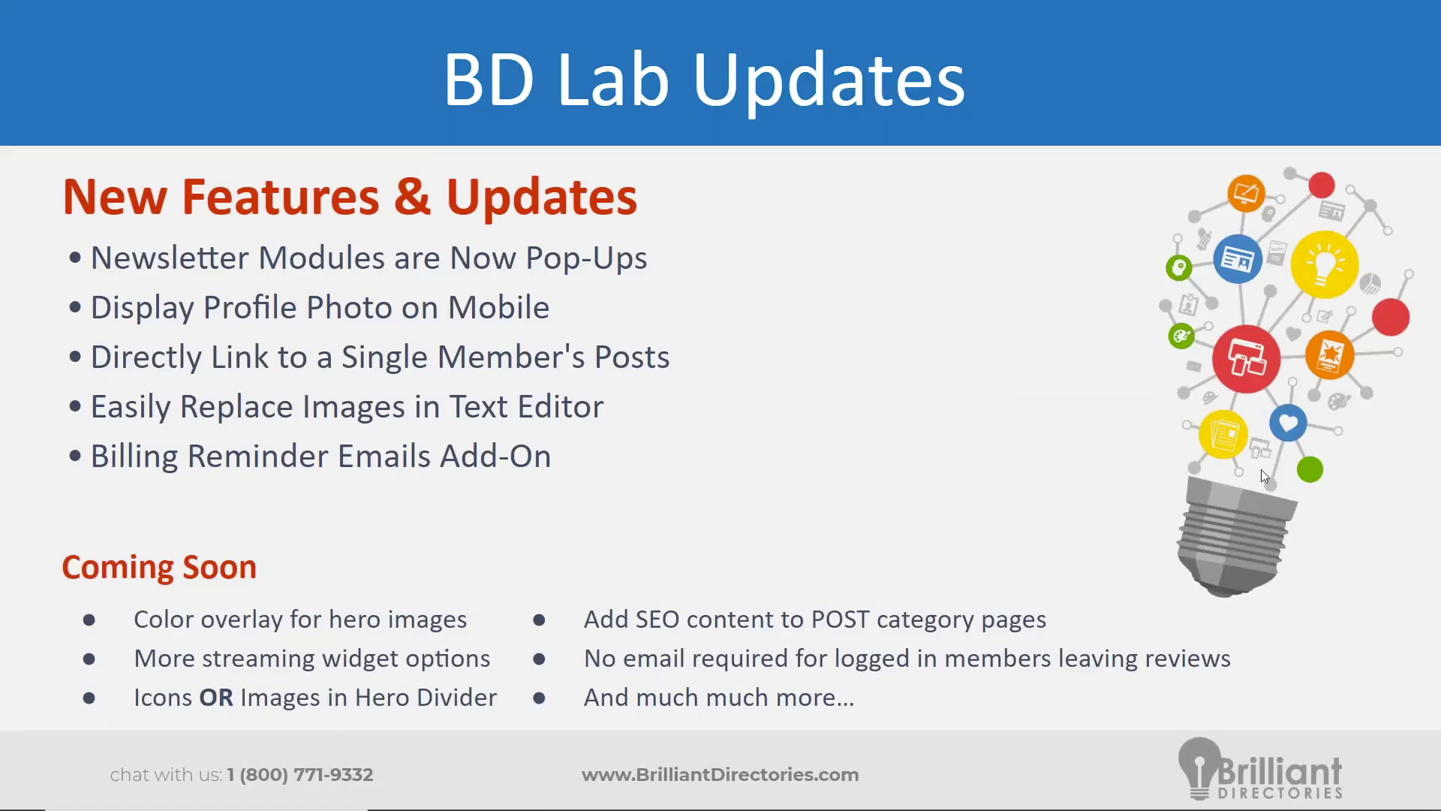
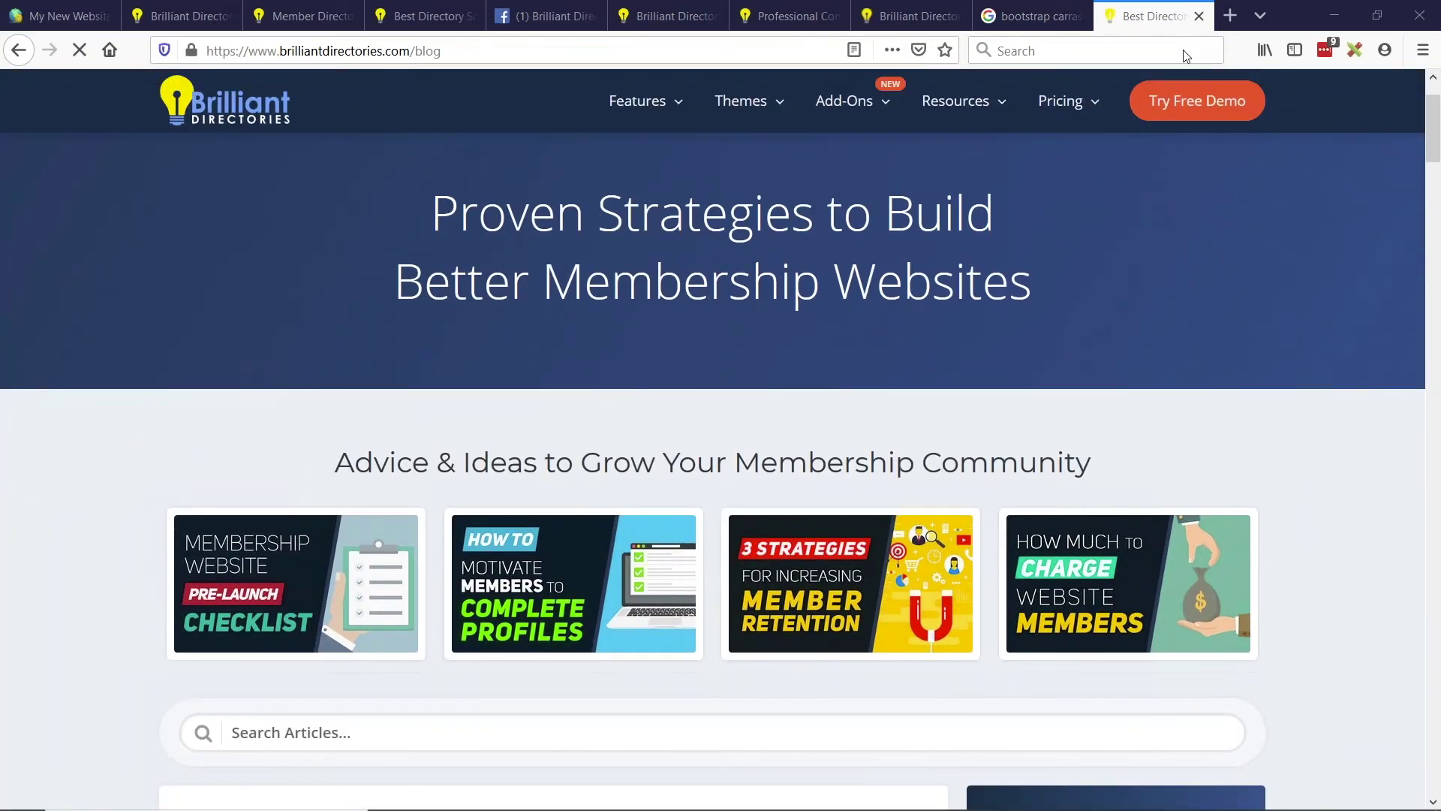
# - Browse the article list on the Brilliant Directories blog as an example of free resources, and return to the slides
pyautogui.scroll(-5, 758, 297)
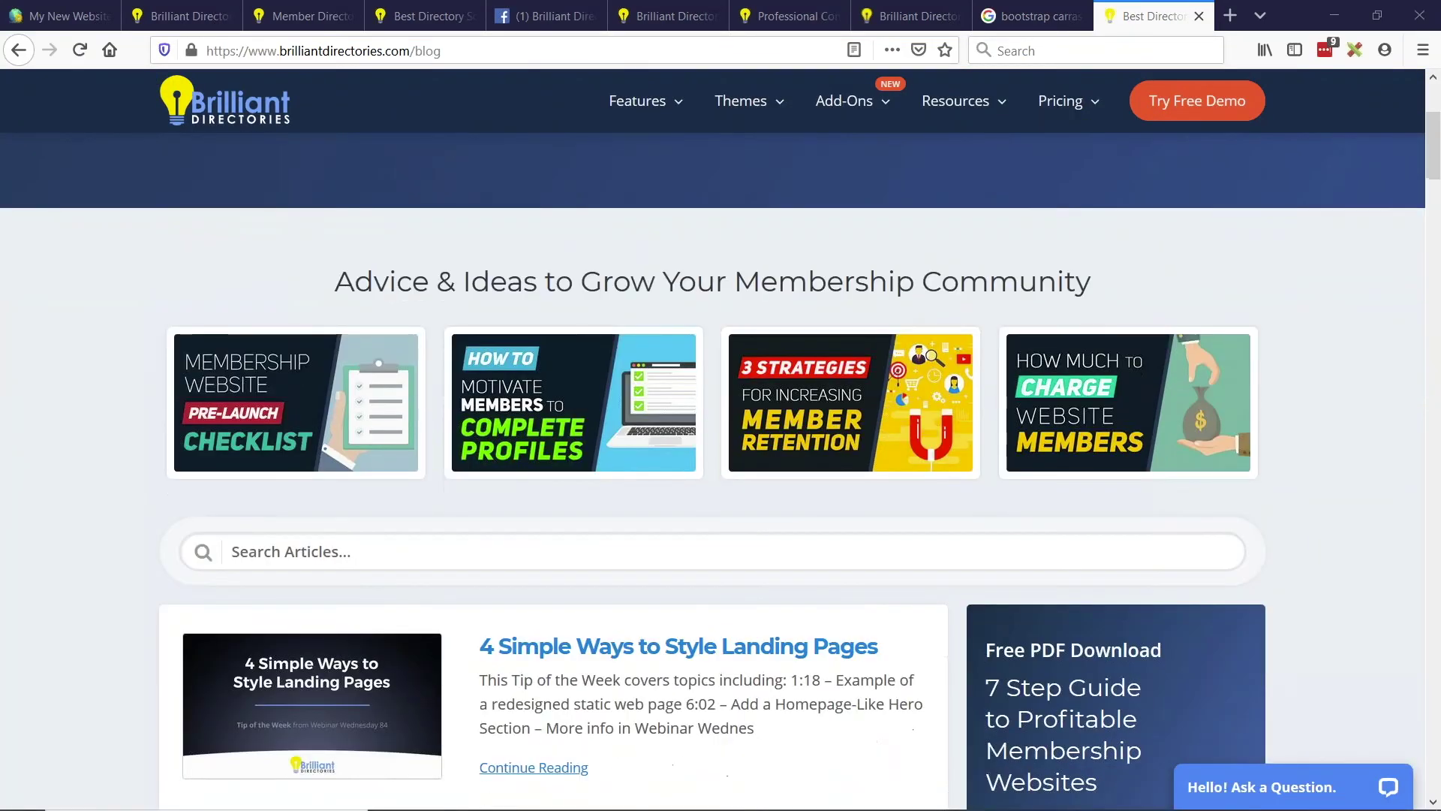
pyautogui.scroll(-2, 713, 472)
pyautogui.scroll(7, 713, 472)
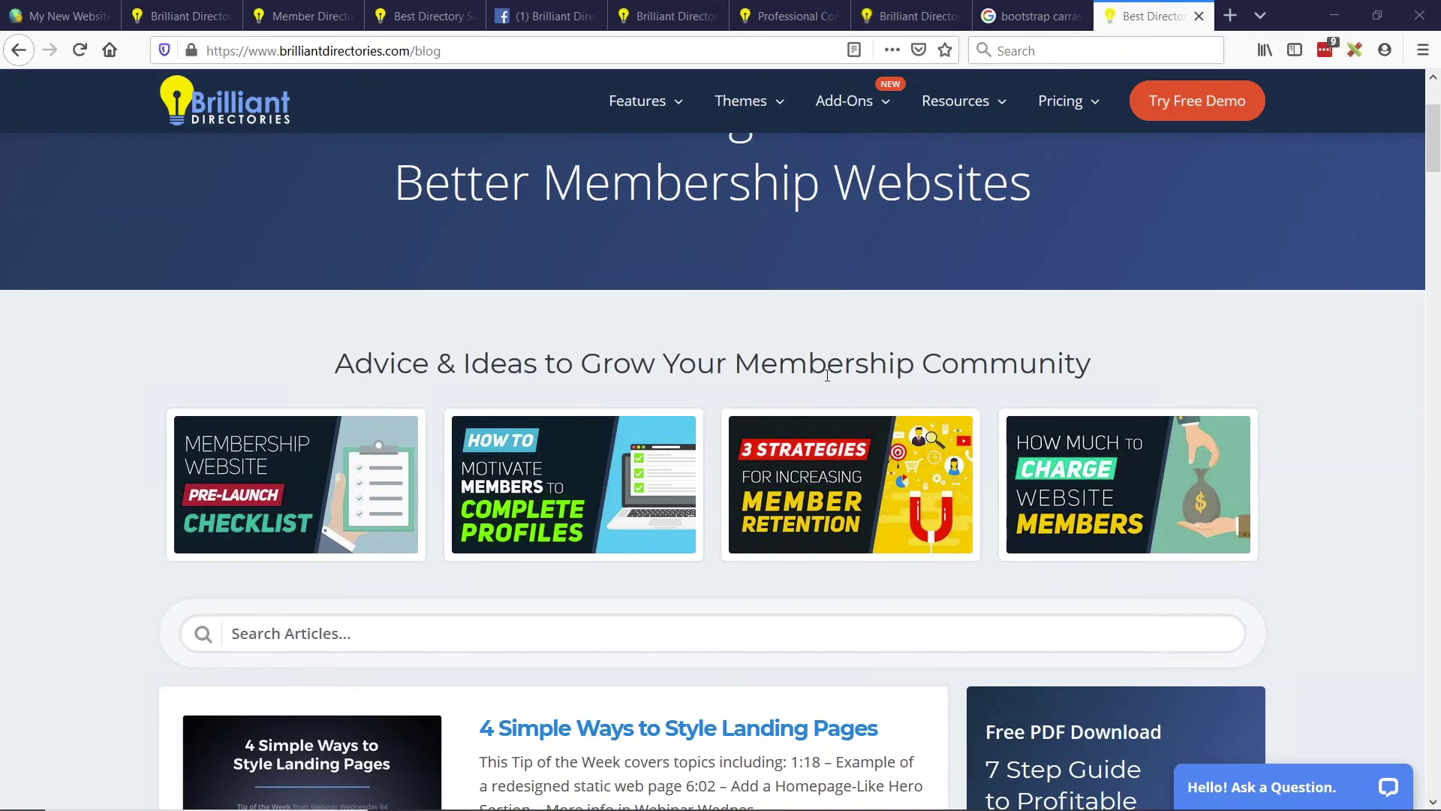
pyautogui.scroll(3, 827, 376)
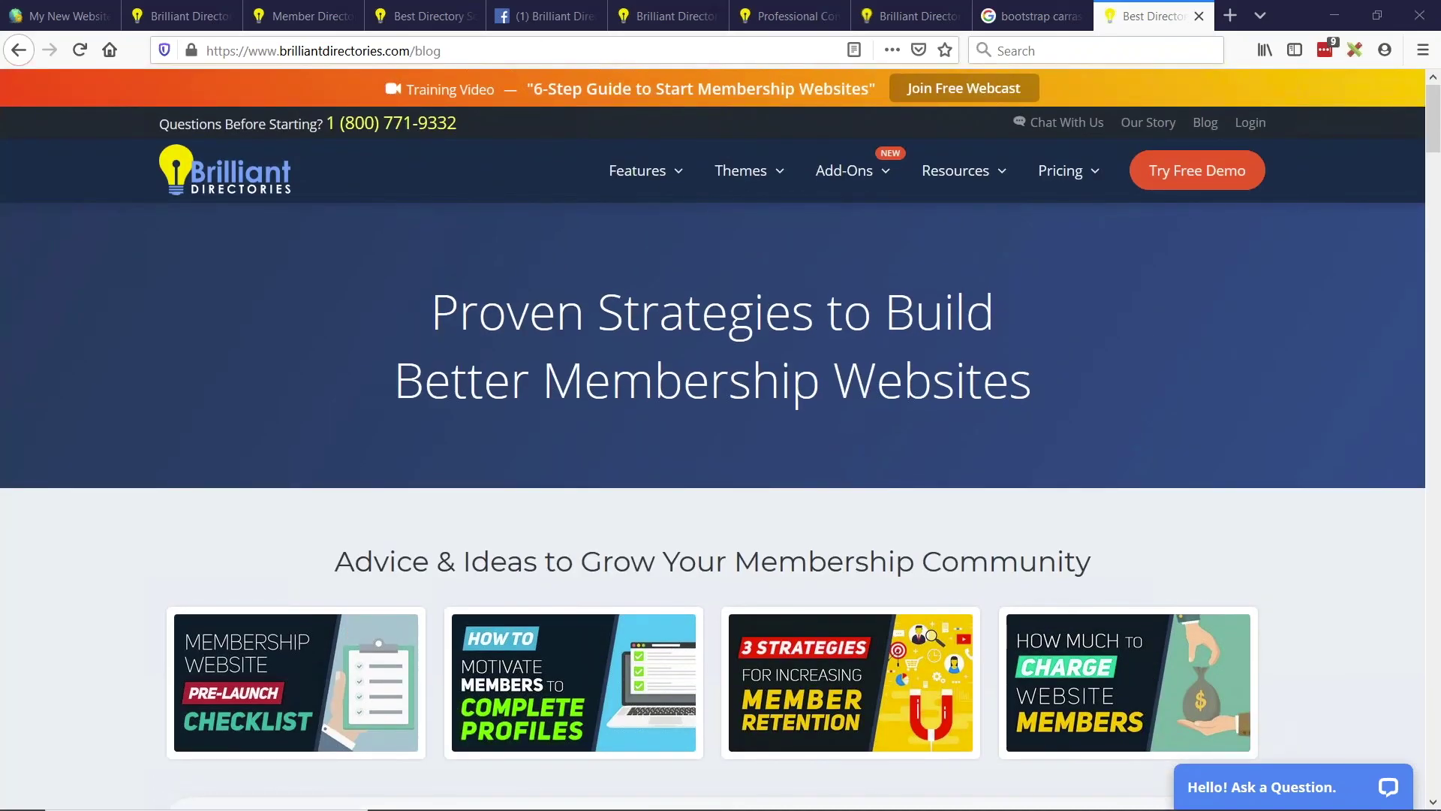
pyautogui.scroll(-2, 802, 319)
pyautogui.scroll(-4, 802, 320)
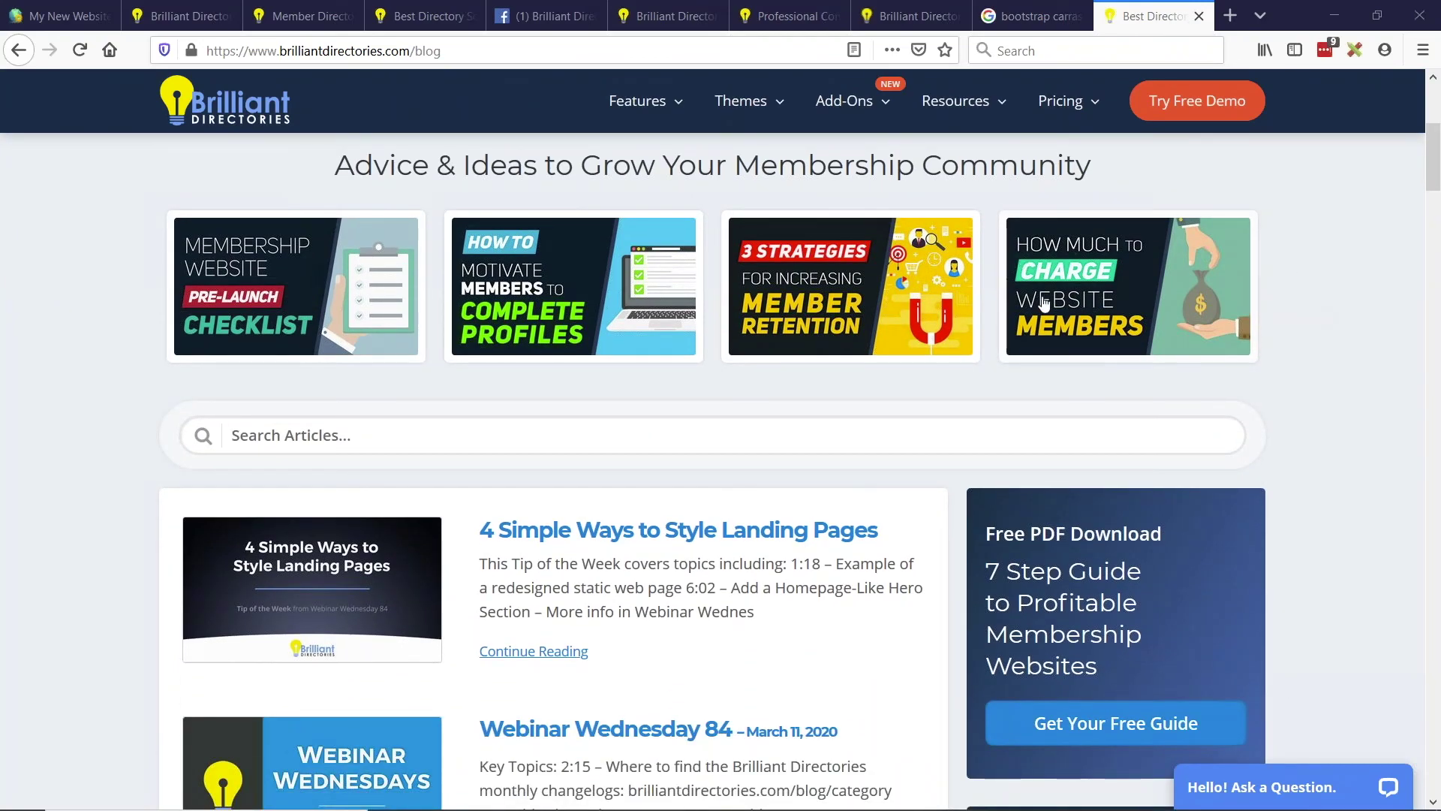
pyautogui.scroll(-1, 1315, 314)
pyautogui.scroll(-4, 904, 354)
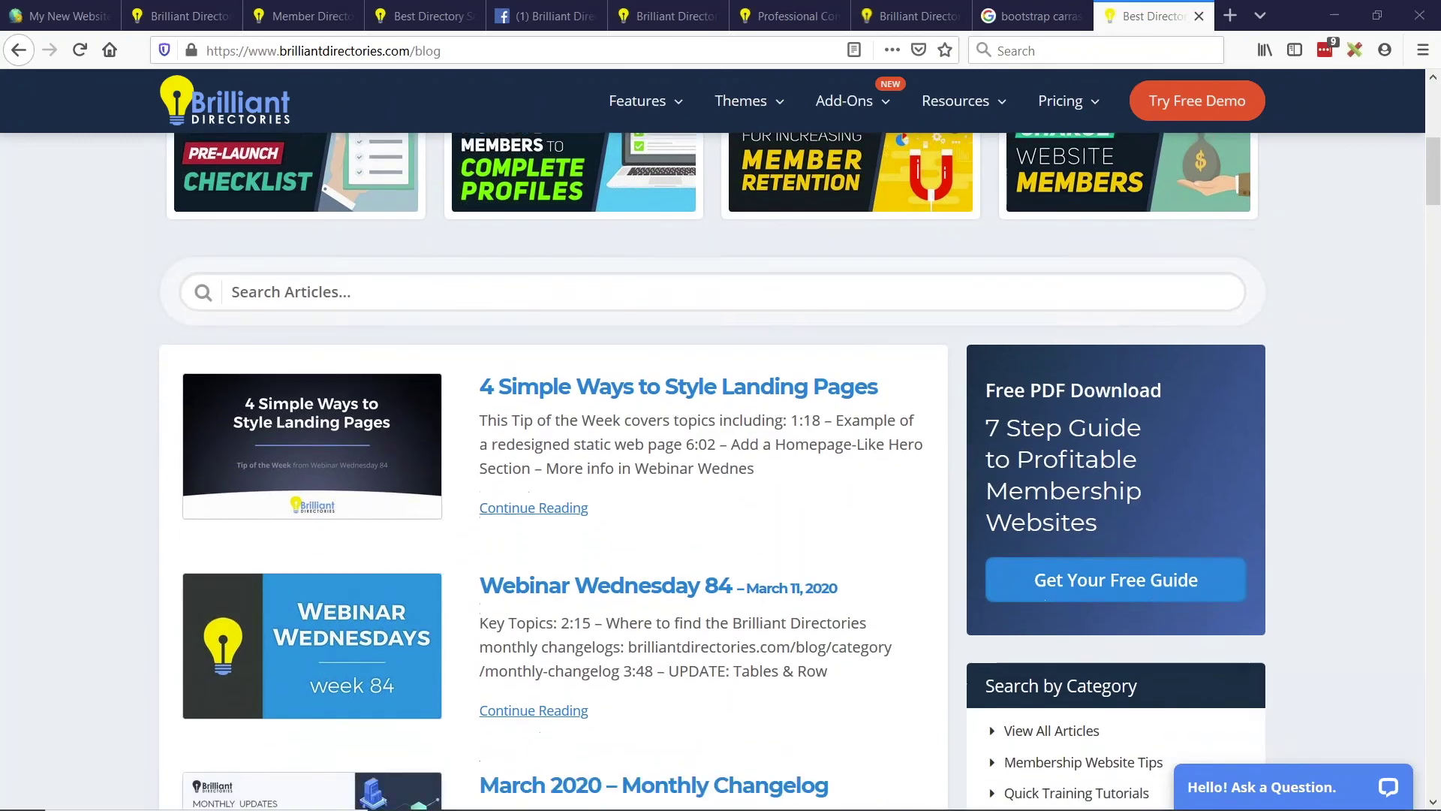
pyautogui.scroll(-4, 925, 385)
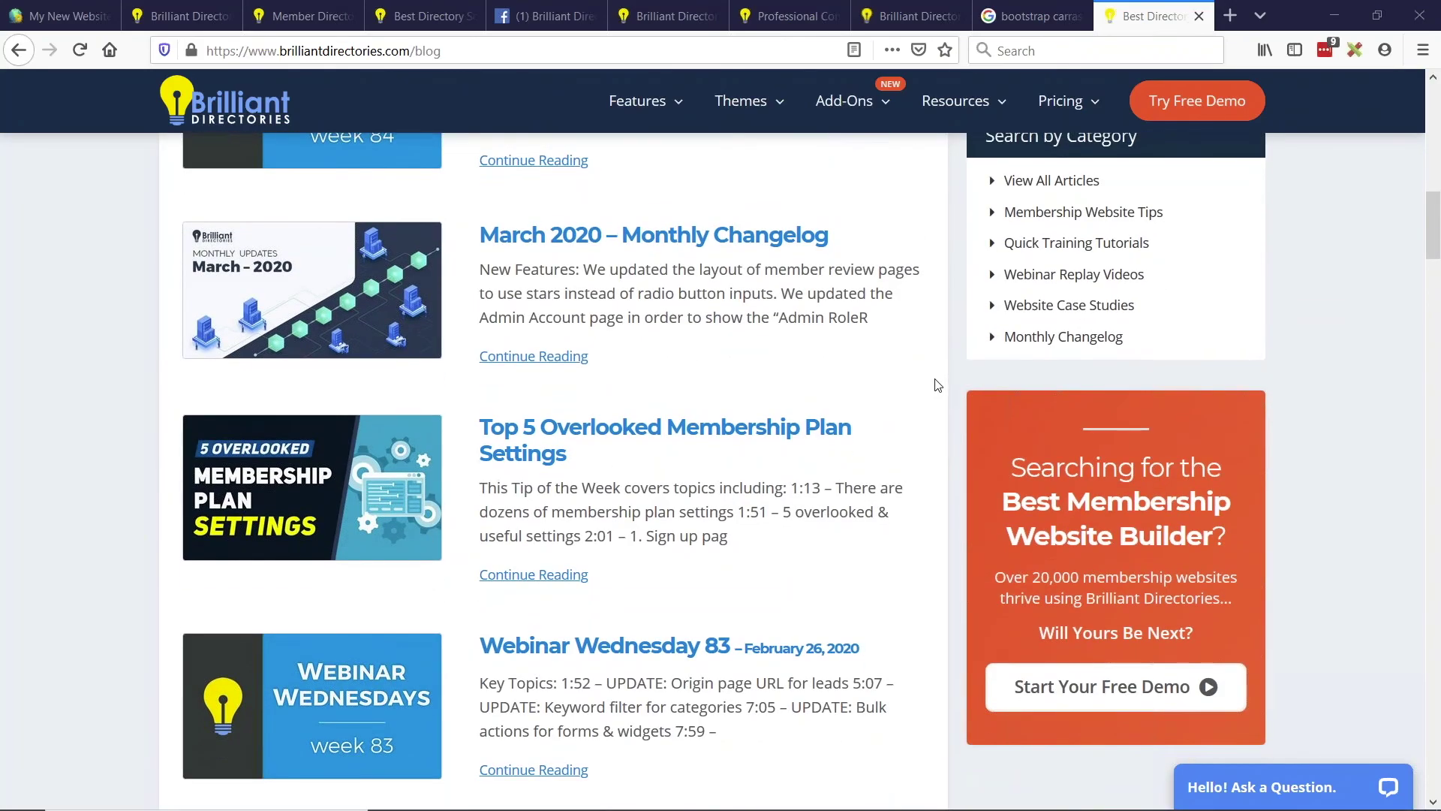
pyautogui.scroll(-3, 937, 391)
pyautogui.scroll(-12, 939, 391)
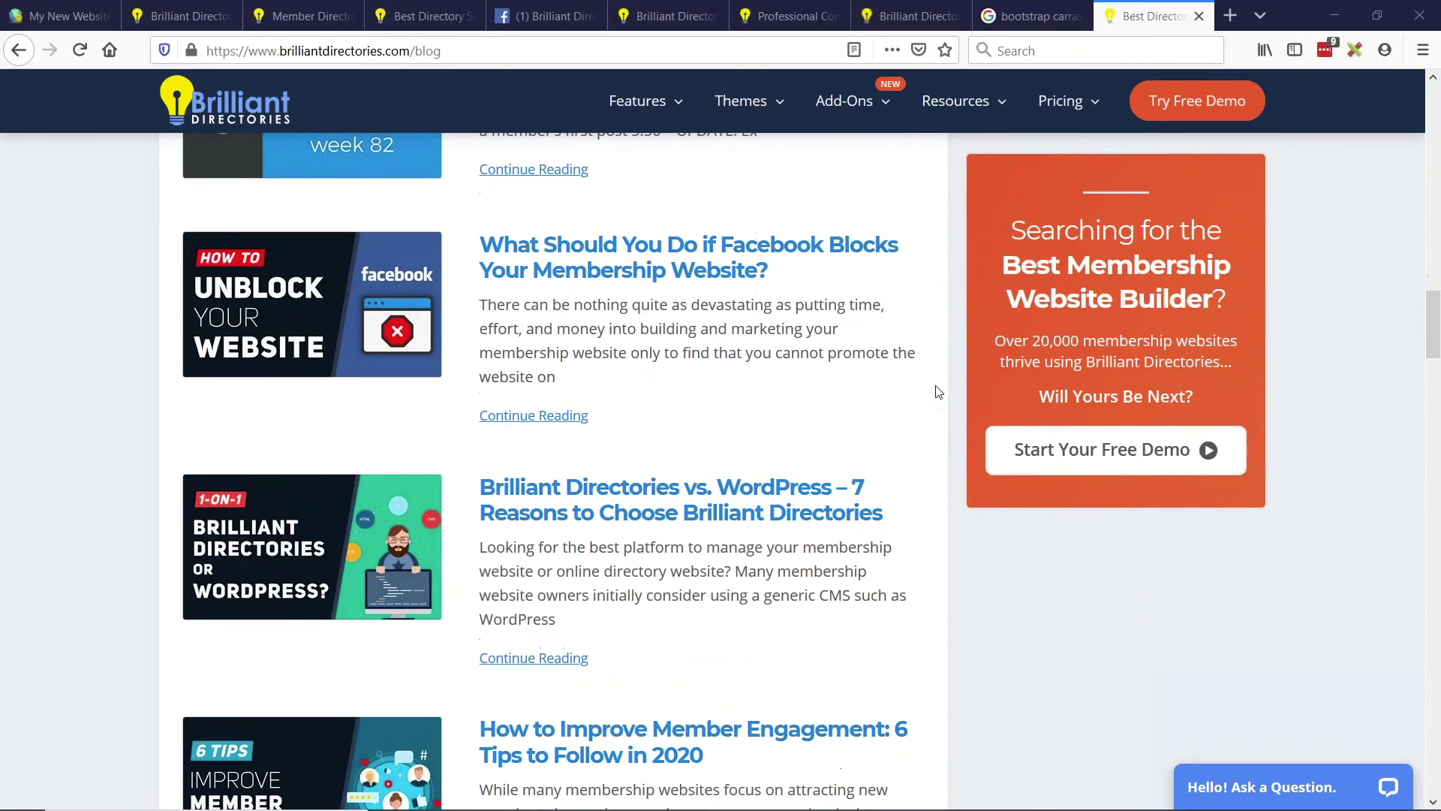
pyautogui.scroll(-3, 948, 390)
pyautogui.scroll(-6, 965, 384)
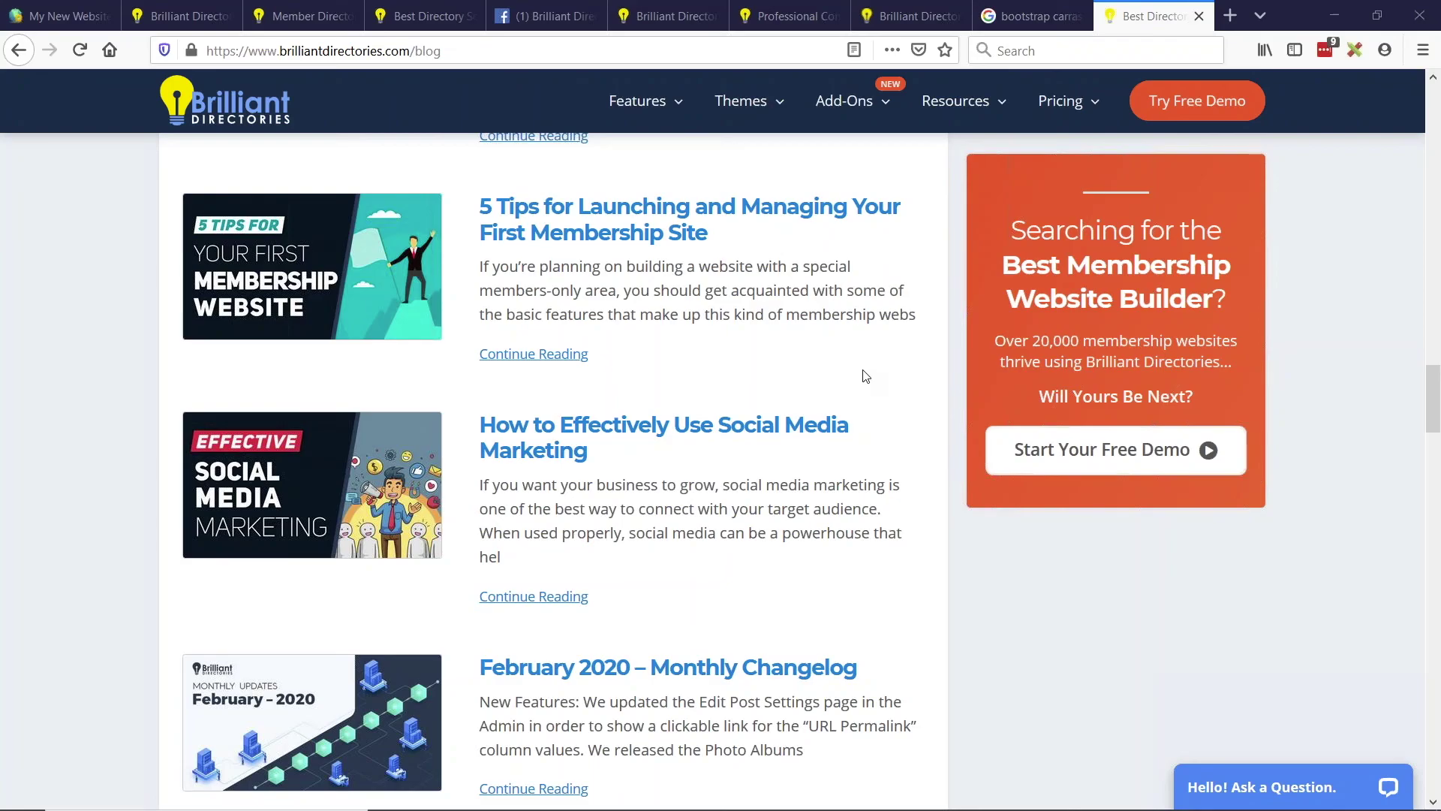
pyautogui.scroll(-4, 955, 375)
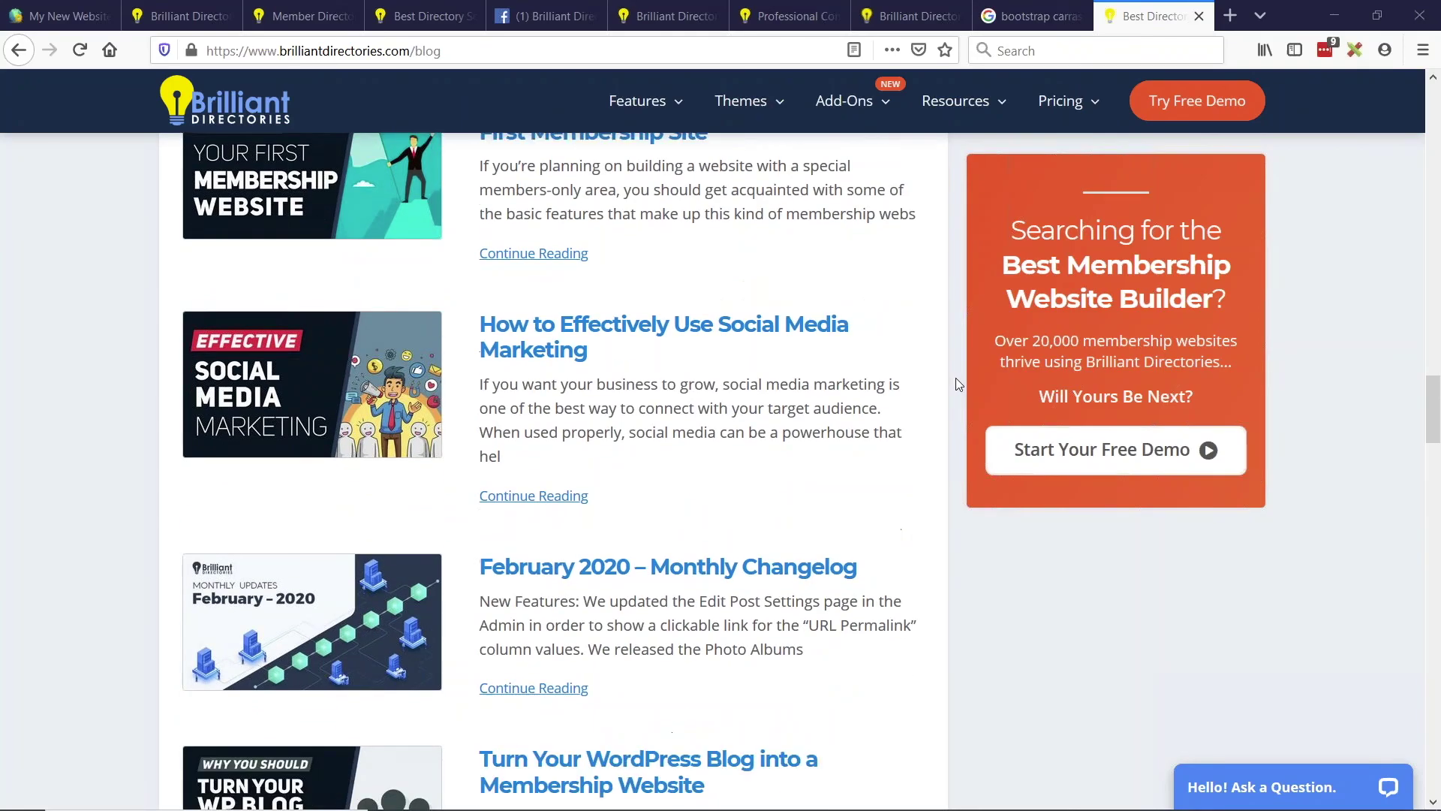
pyautogui.scroll(5, 958, 382)
pyautogui.hotkey('alt', 'Tab')
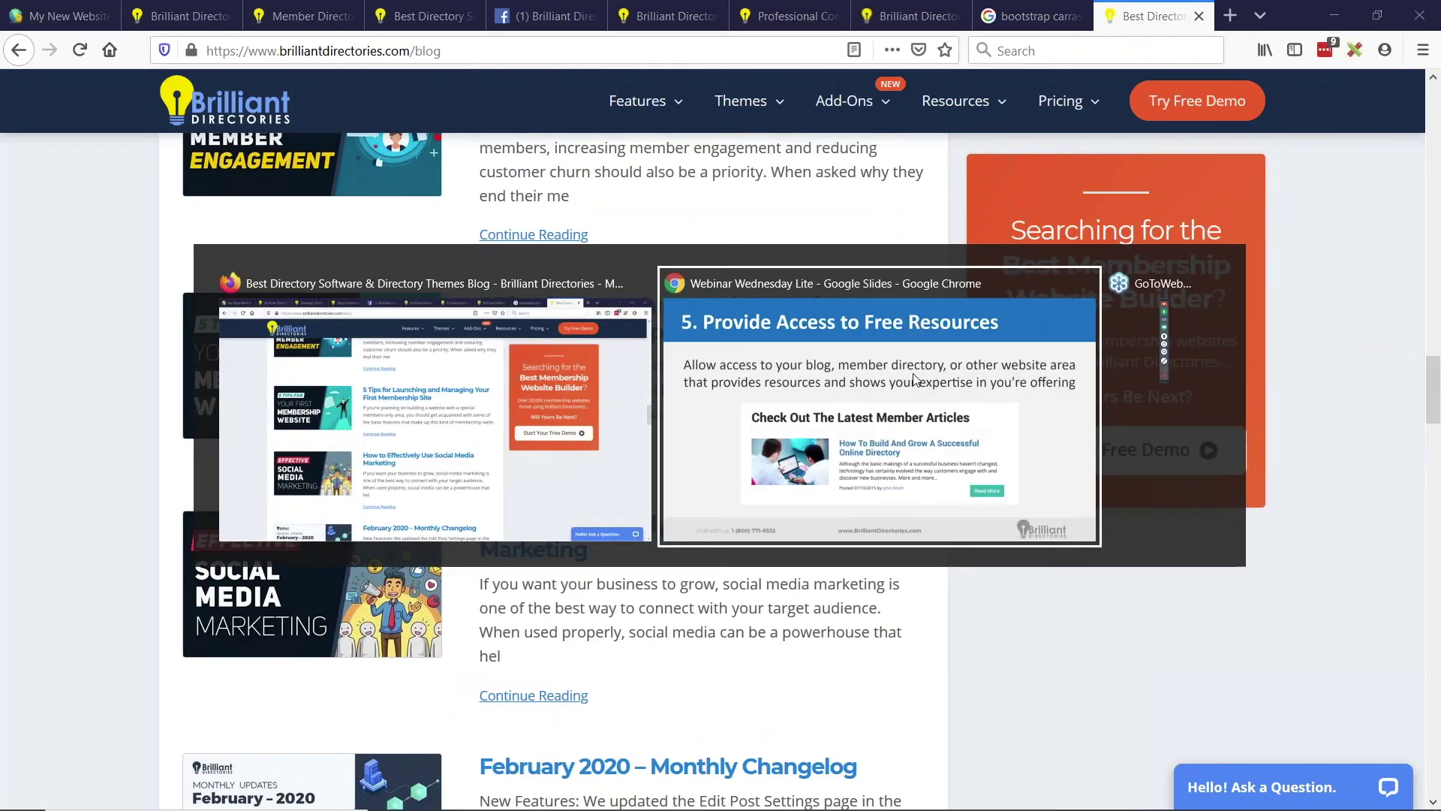
pyautogui.hotkey('alt', 'Tab')
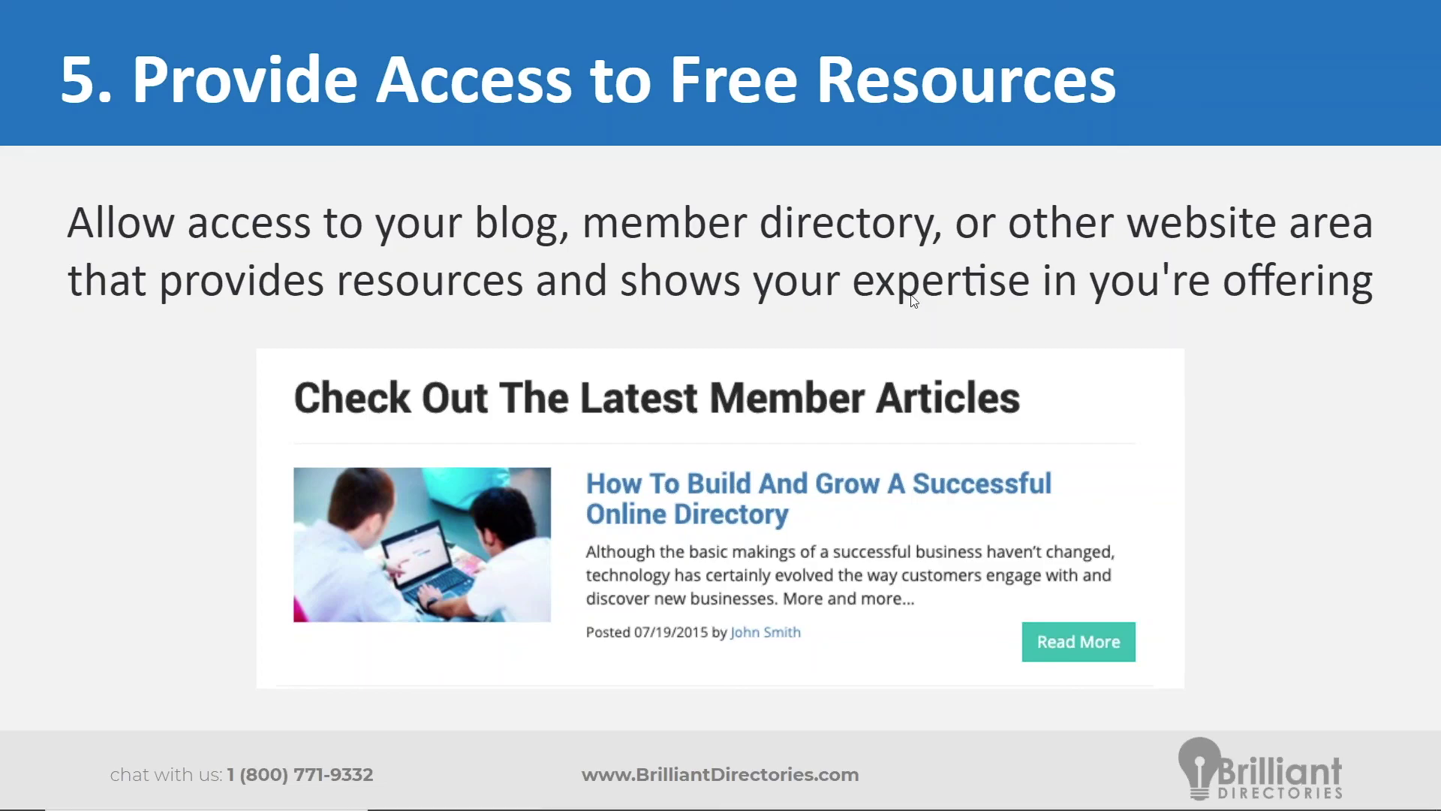
# - Switch back to Firefox and bring up the Brilliant Directories Demo home page
pyautogui.hotkey('alt', 'Tab')
pyautogui.hotkey('alt', 'Tab')
pyautogui.hotkey('alt', 'Tab')
pyautogui.scroll(3, 788, 323)
pyautogui.hotkey('ctrl', '2')
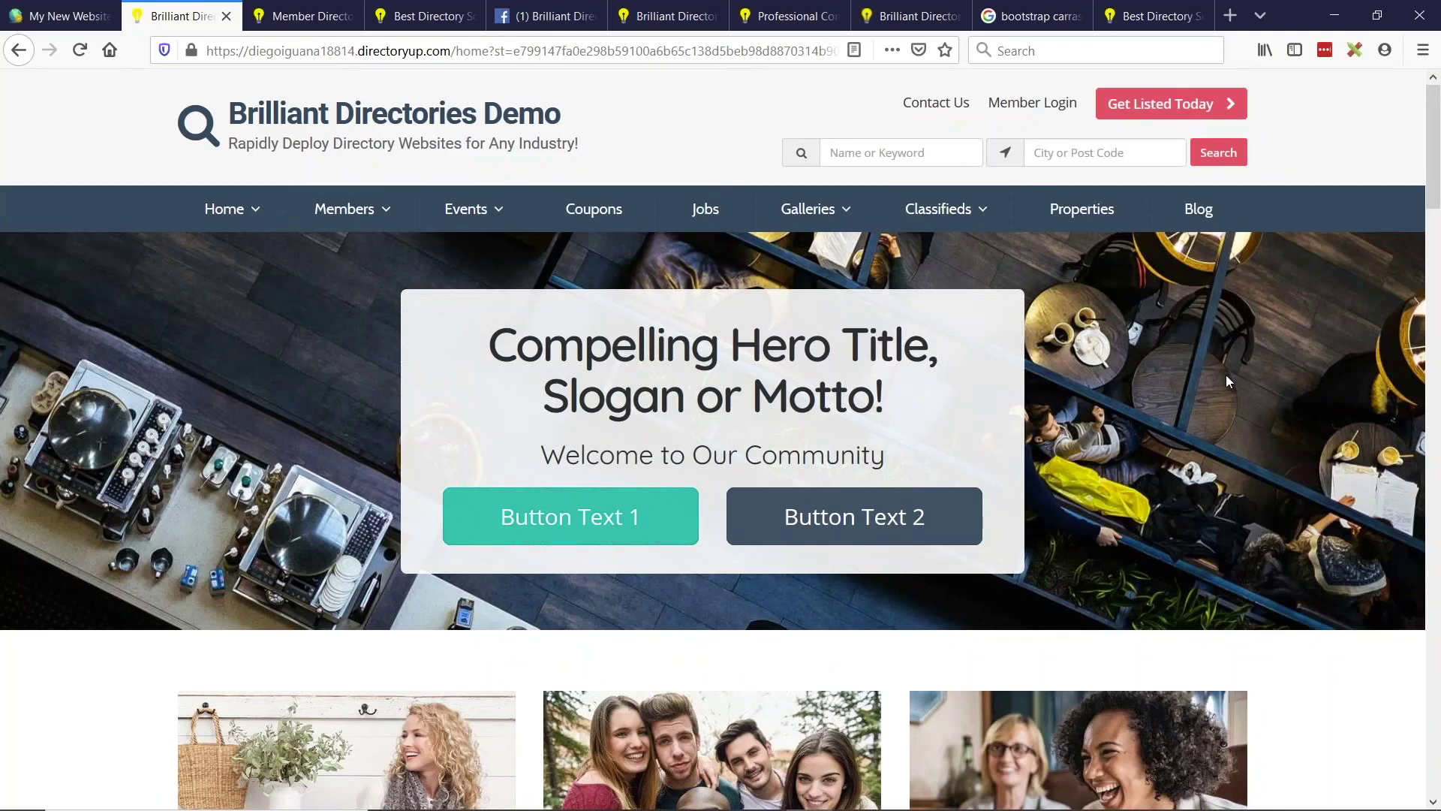
# - Look over the demo home page's hero section and highlight the site's domain in the web address
pyautogui.scroll(-2, 1282, 350)
pyautogui.scroll(2, 1282, 350)
pyautogui.scroll(-3, 1268, 334)
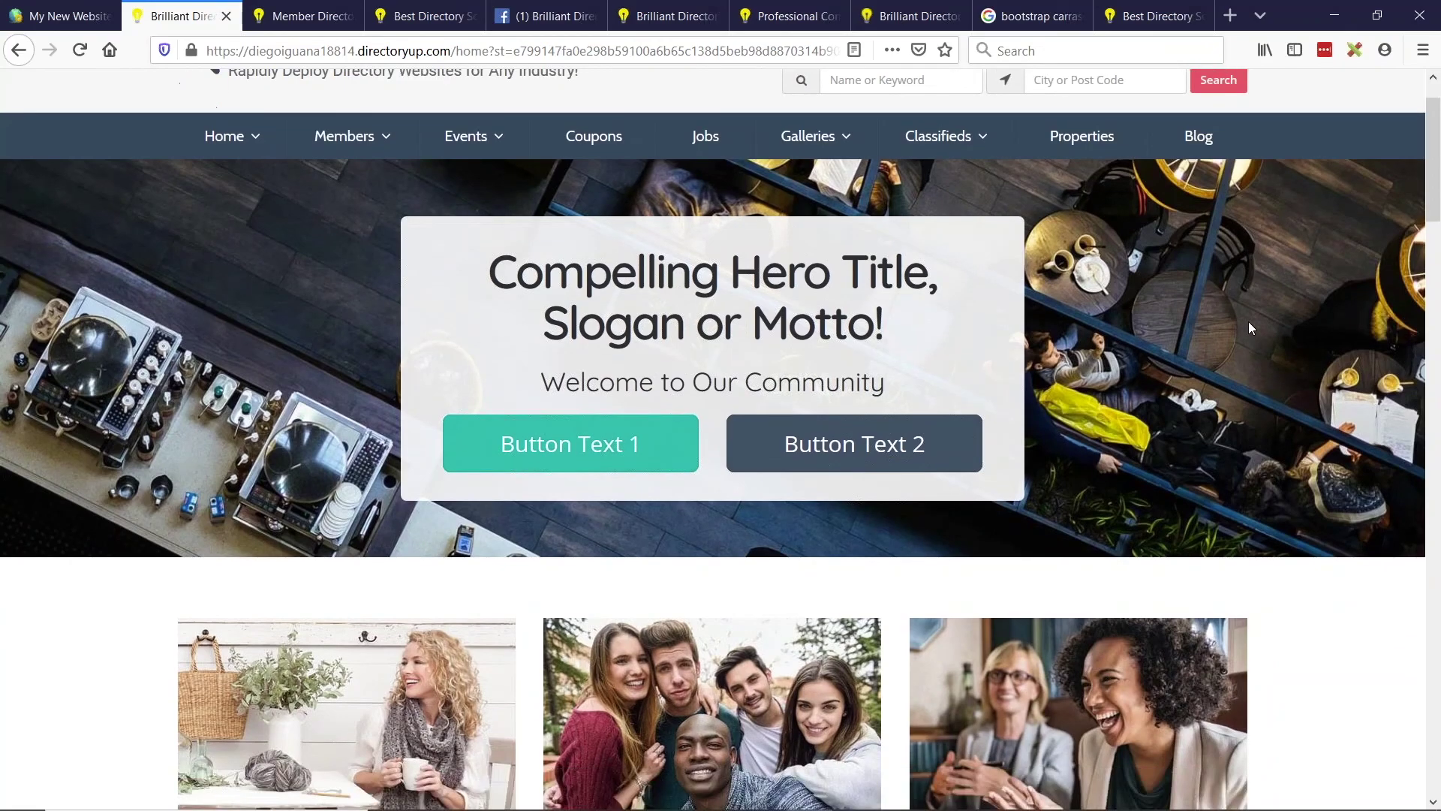
pyautogui.scroll(3, 1284, 322)
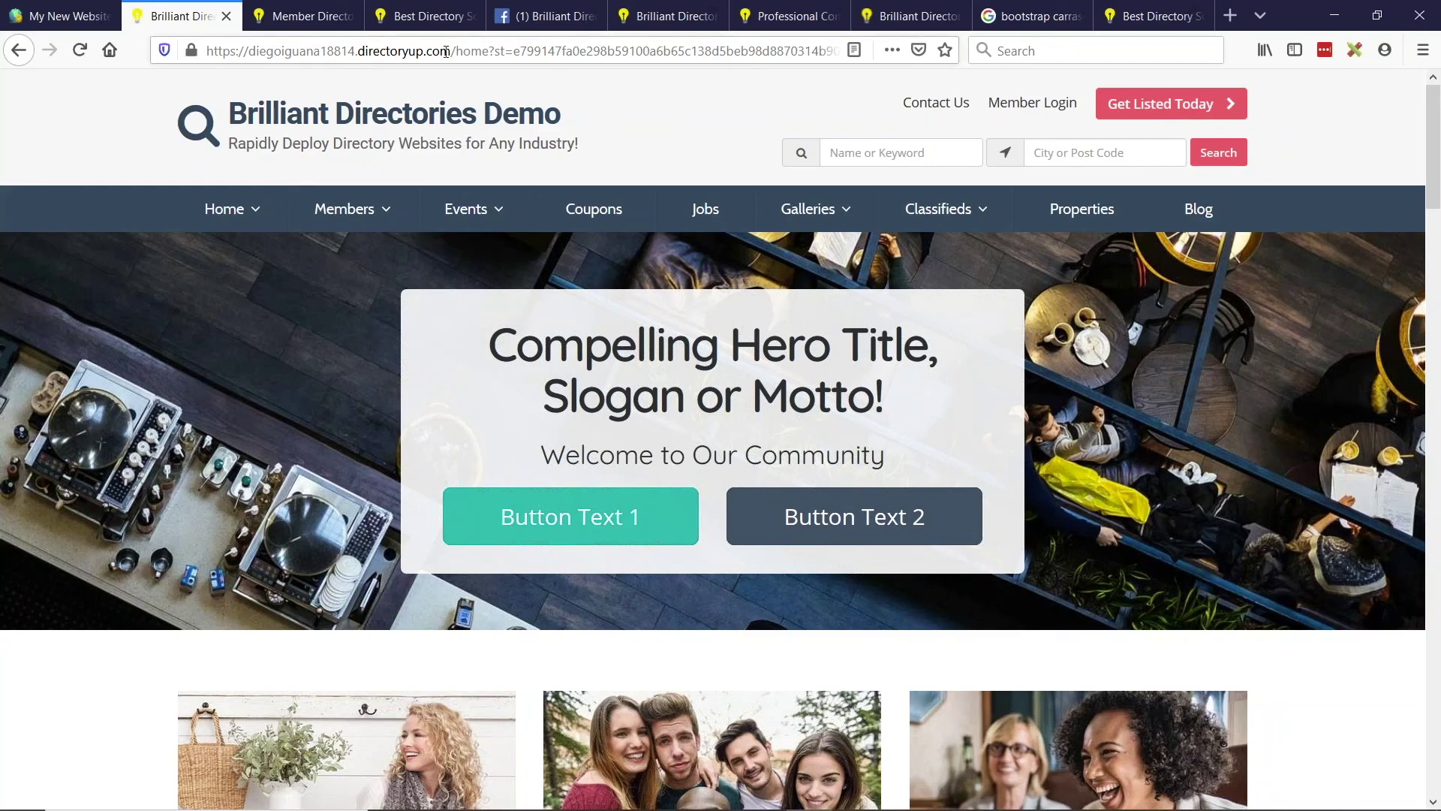
pyautogui.moveTo(450, 50); pyautogui.dragTo(207, 51)
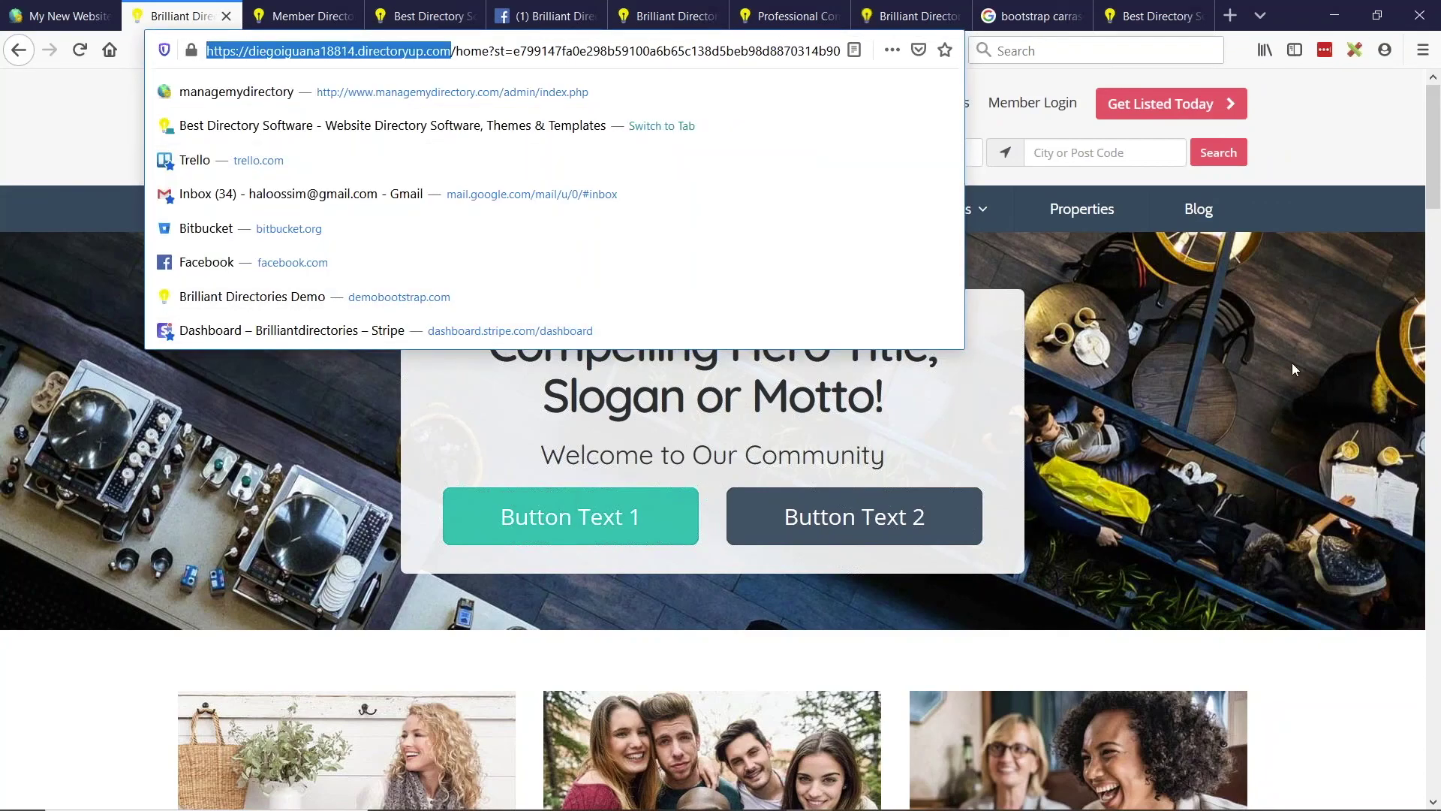
pyautogui.click(1430, 88)
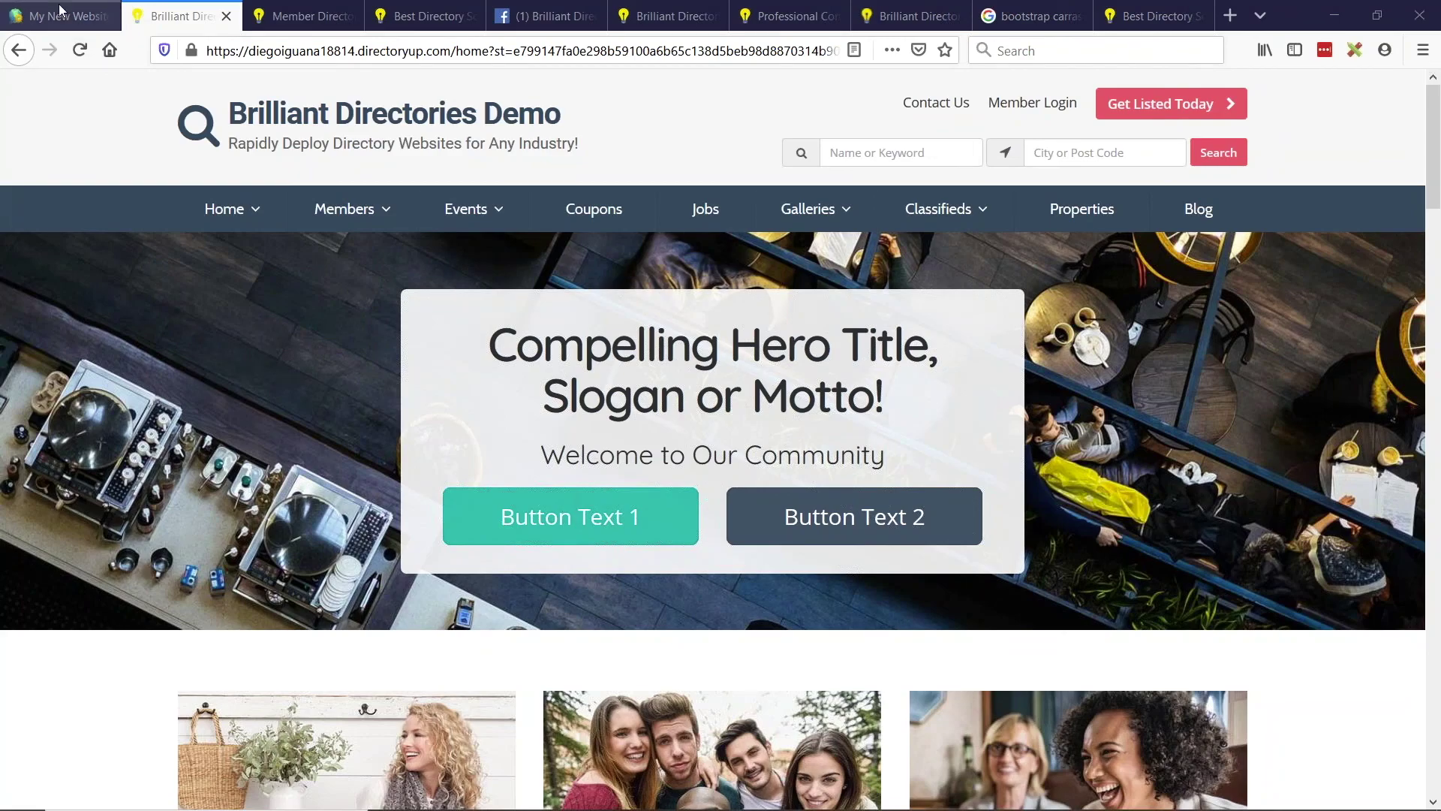
# - Switch to the demo site's admin area and open its Design Settings
pyautogui.click(120, 10)
pyautogui.moveTo(63, 552)
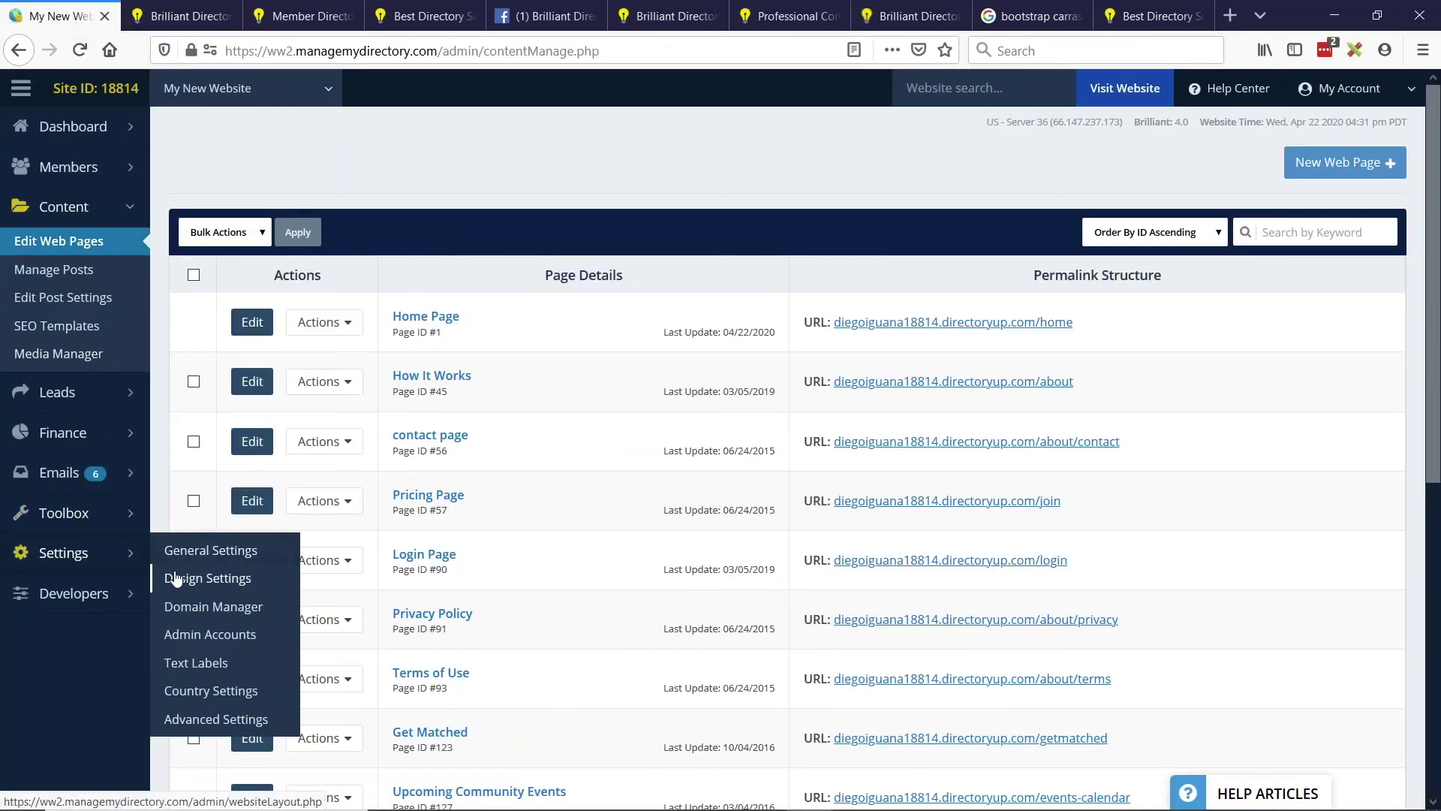
pyautogui.click(210, 576)
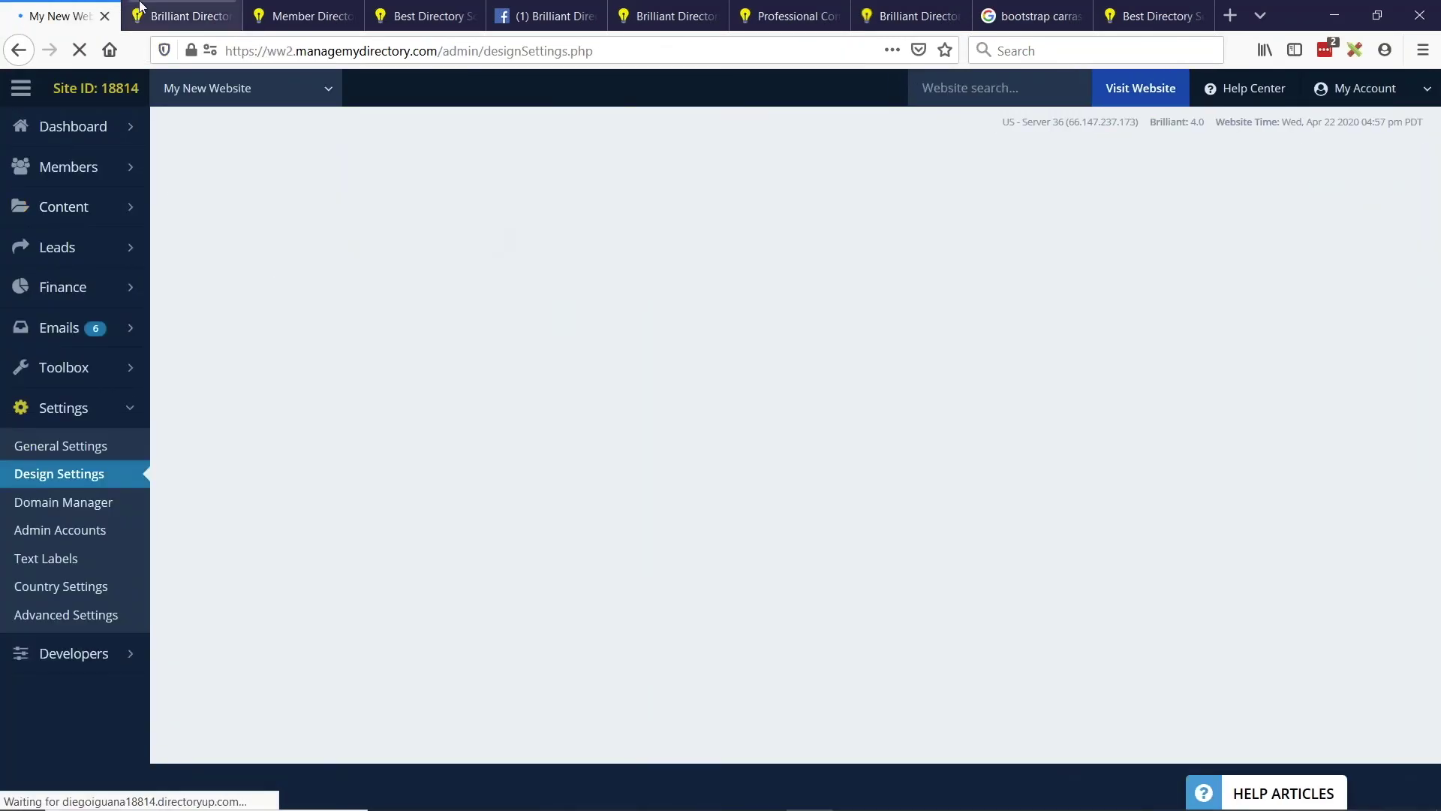
# - Expand the Homepage Search Settings in the homepage layout design settings and look over the image, alignment and padding options
pyautogui.click(143, 9)
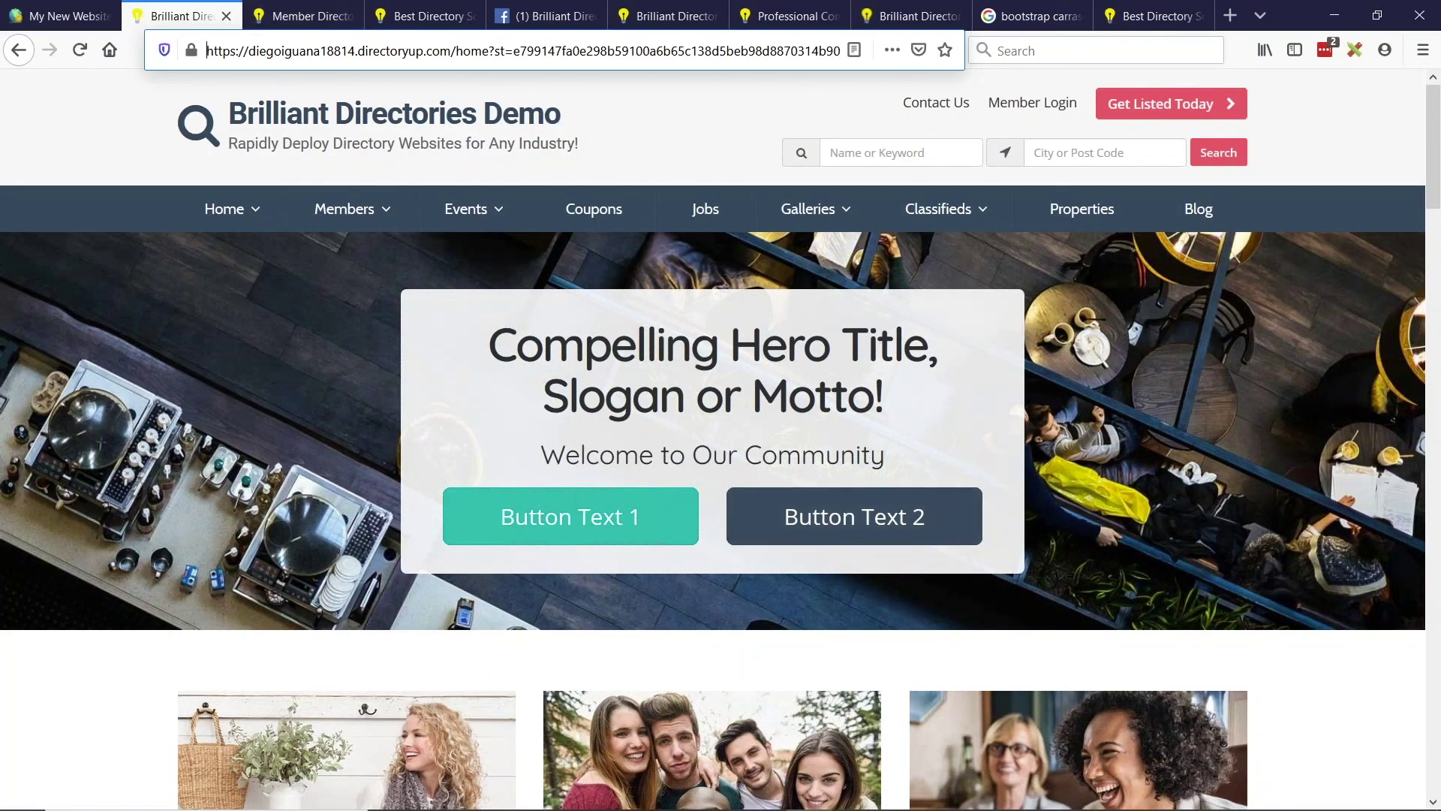
pyautogui.click(60, 15)
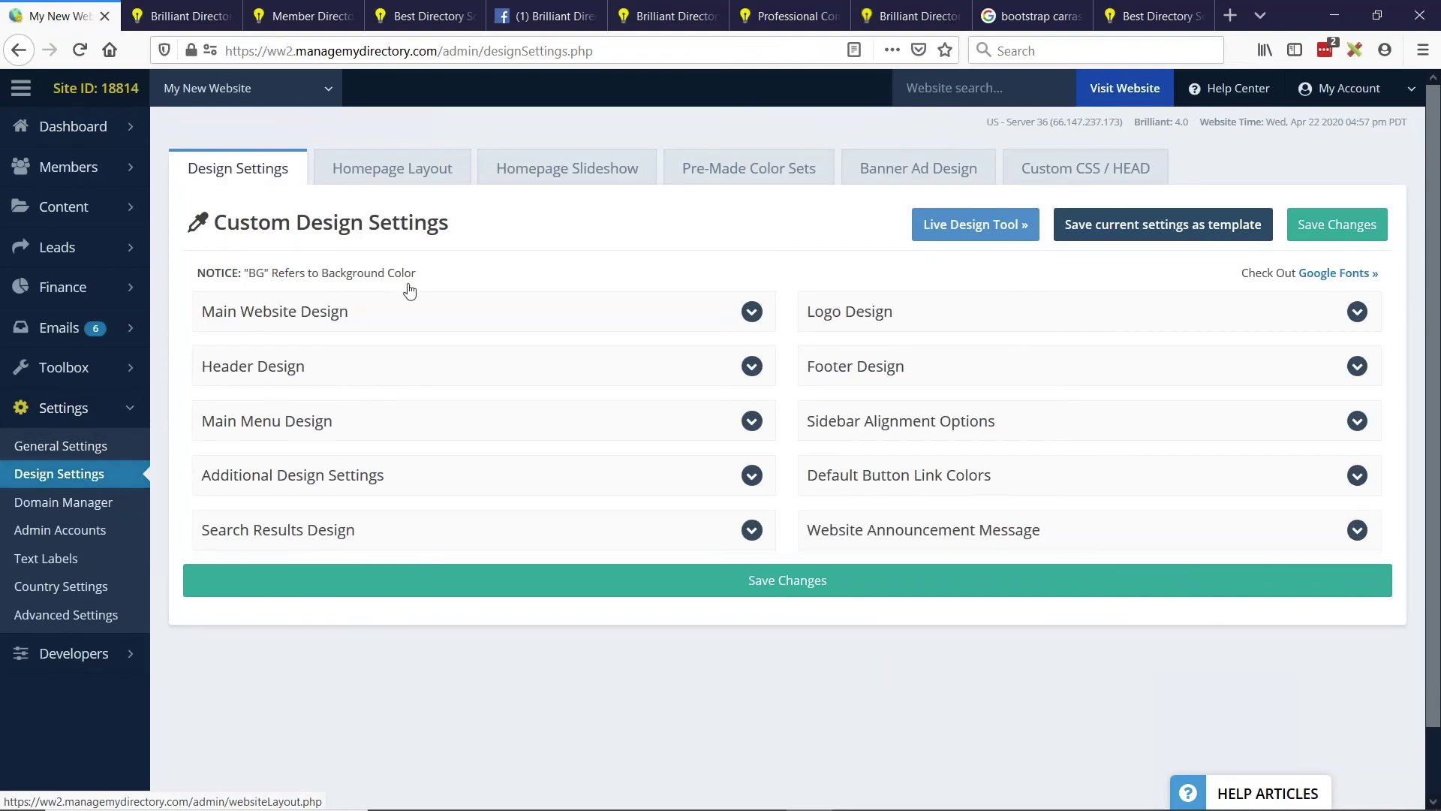
pyautogui.click(433, 174)
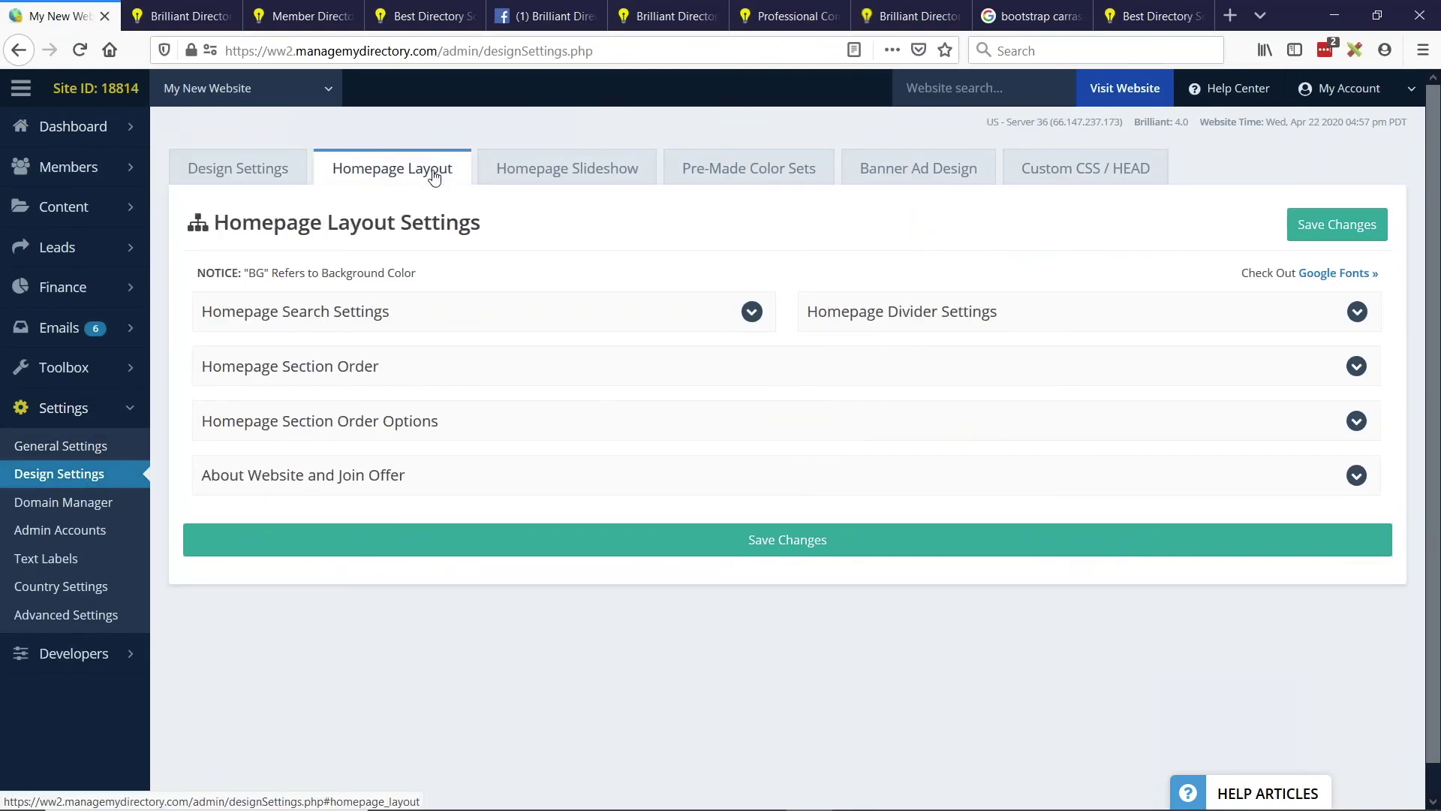
pyautogui.click(280, 324)
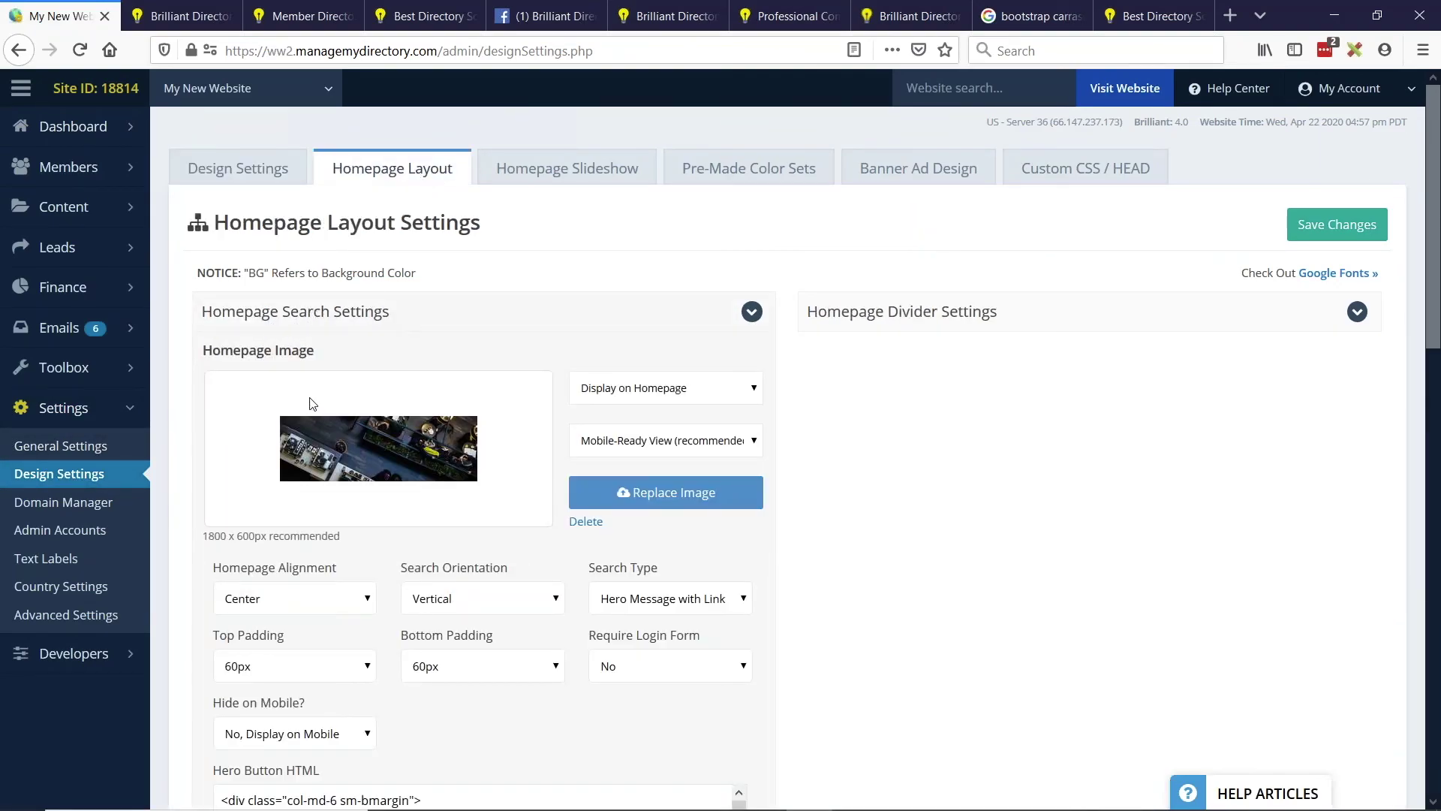
pyautogui.scroll(-1, 383, 413)
pyautogui.scroll(-2, 389, 413)
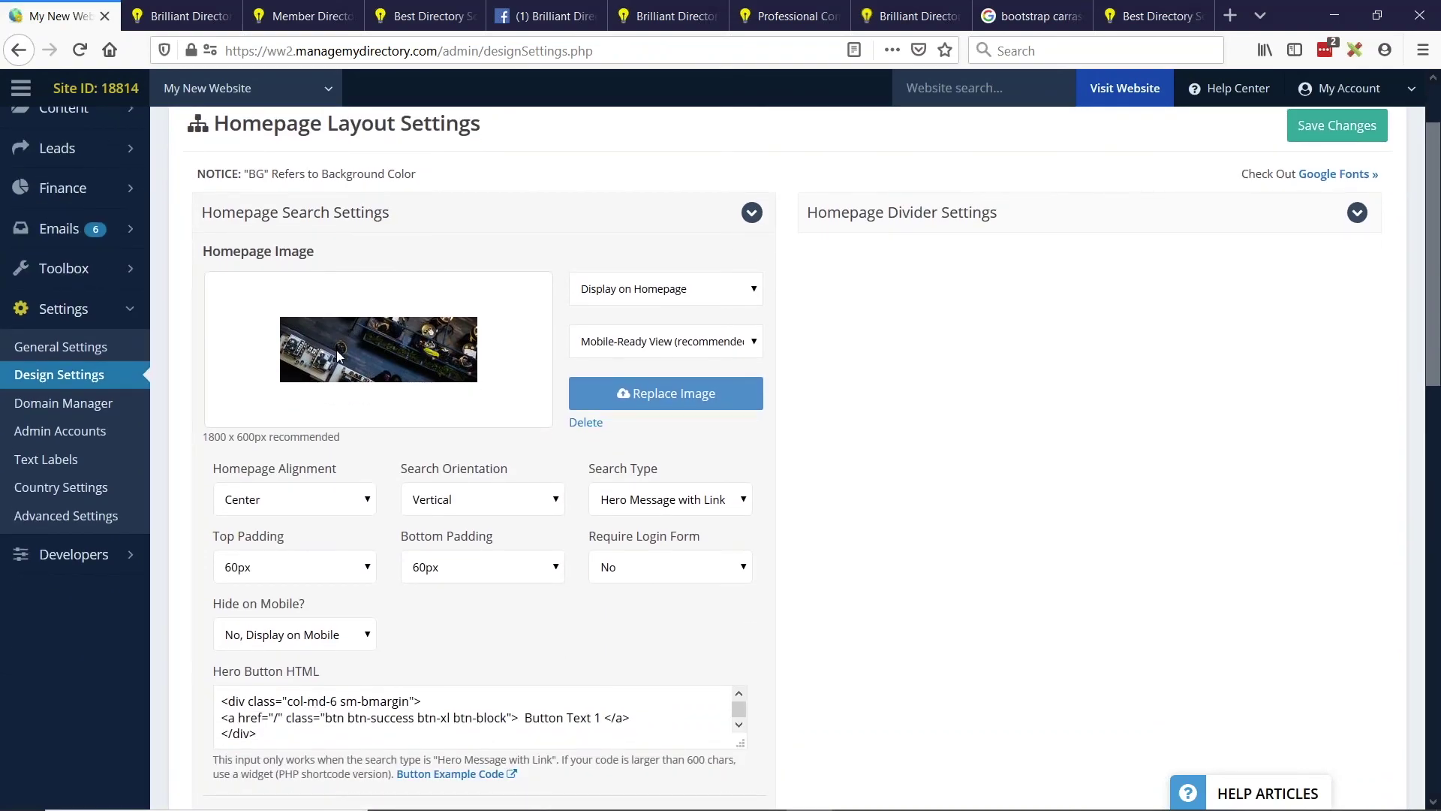
pyautogui.scroll(-3, 337, 356)
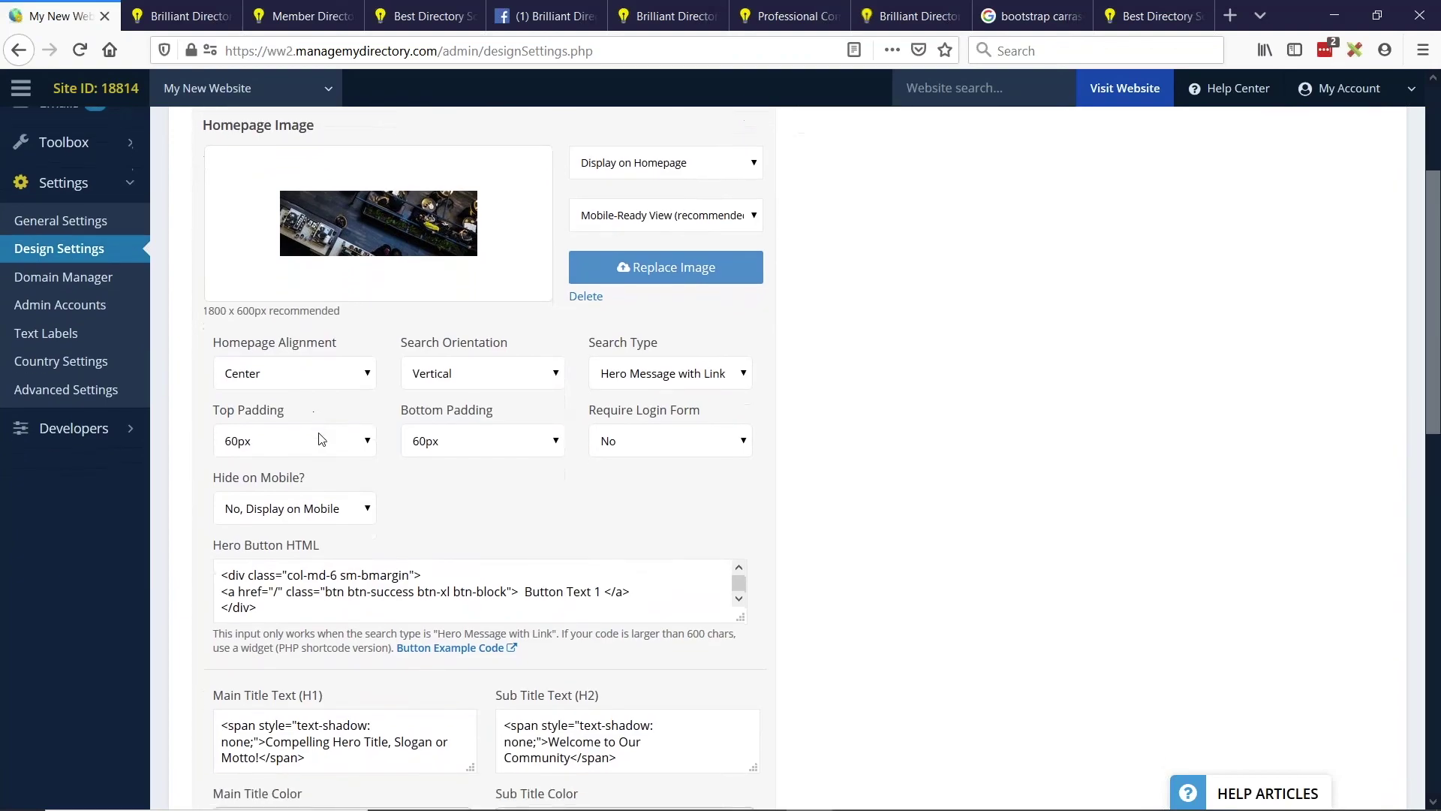
pyautogui.scroll(-4, 321, 439)
# - Enlarge the Hero Button HTML field and compare its code with the two hero buttons on the demo home page
pyautogui.moveTo(740, 447); pyautogui.dragTo(742, 631)
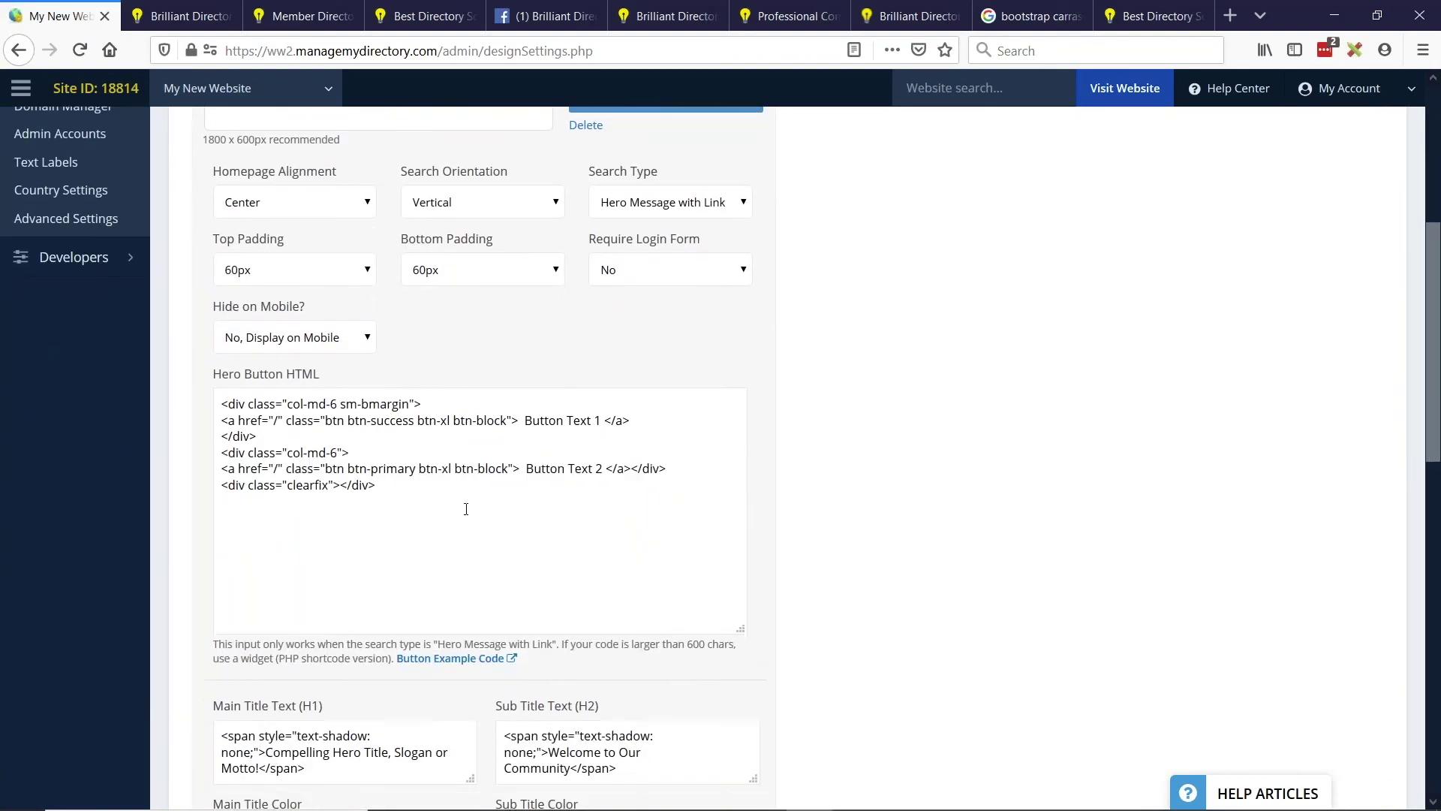
pyautogui.moveTo(465, 509); pyautogui.dragTo(225, 397)
pyautogui.click(256, 436)
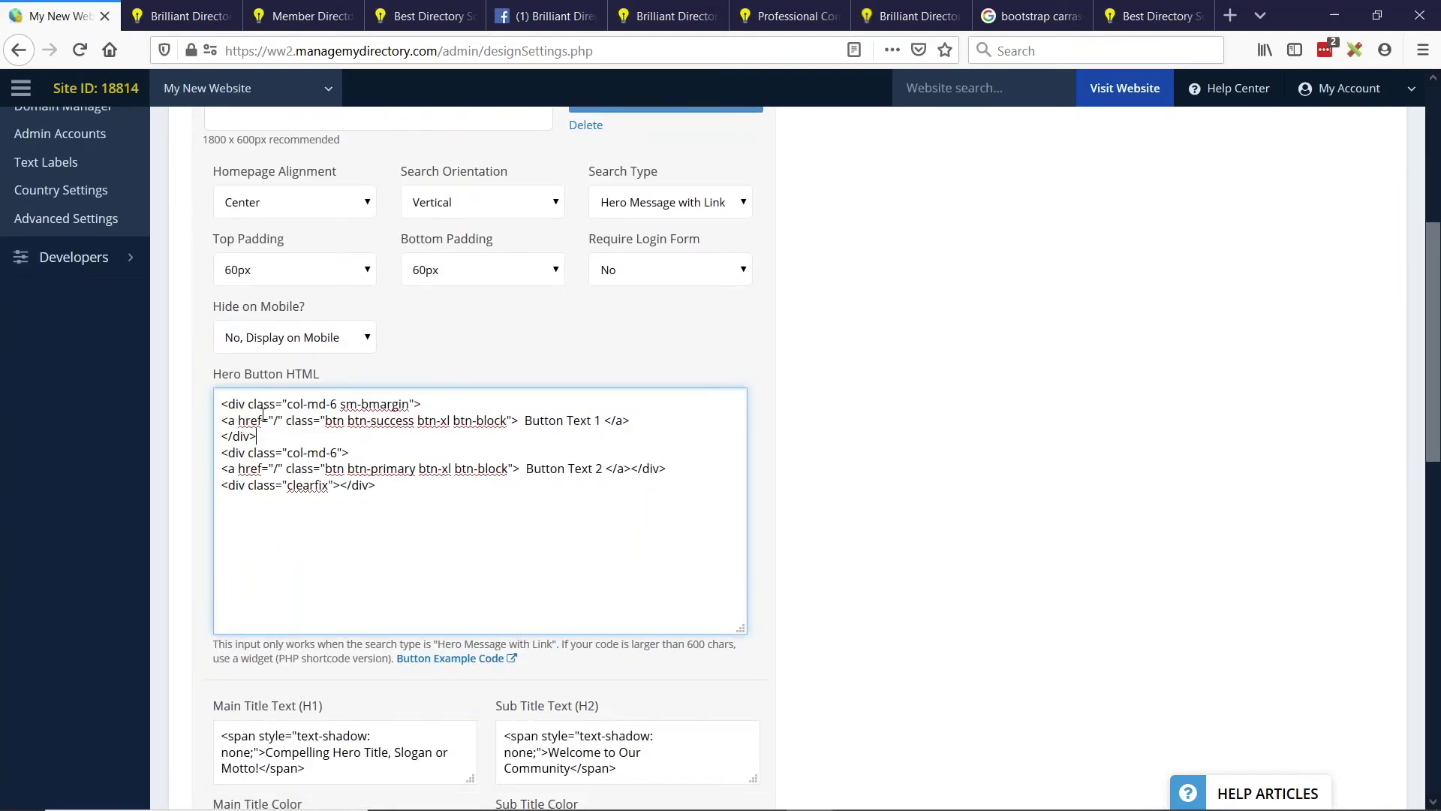
pyautogui.scroll(-2, 405, 481)
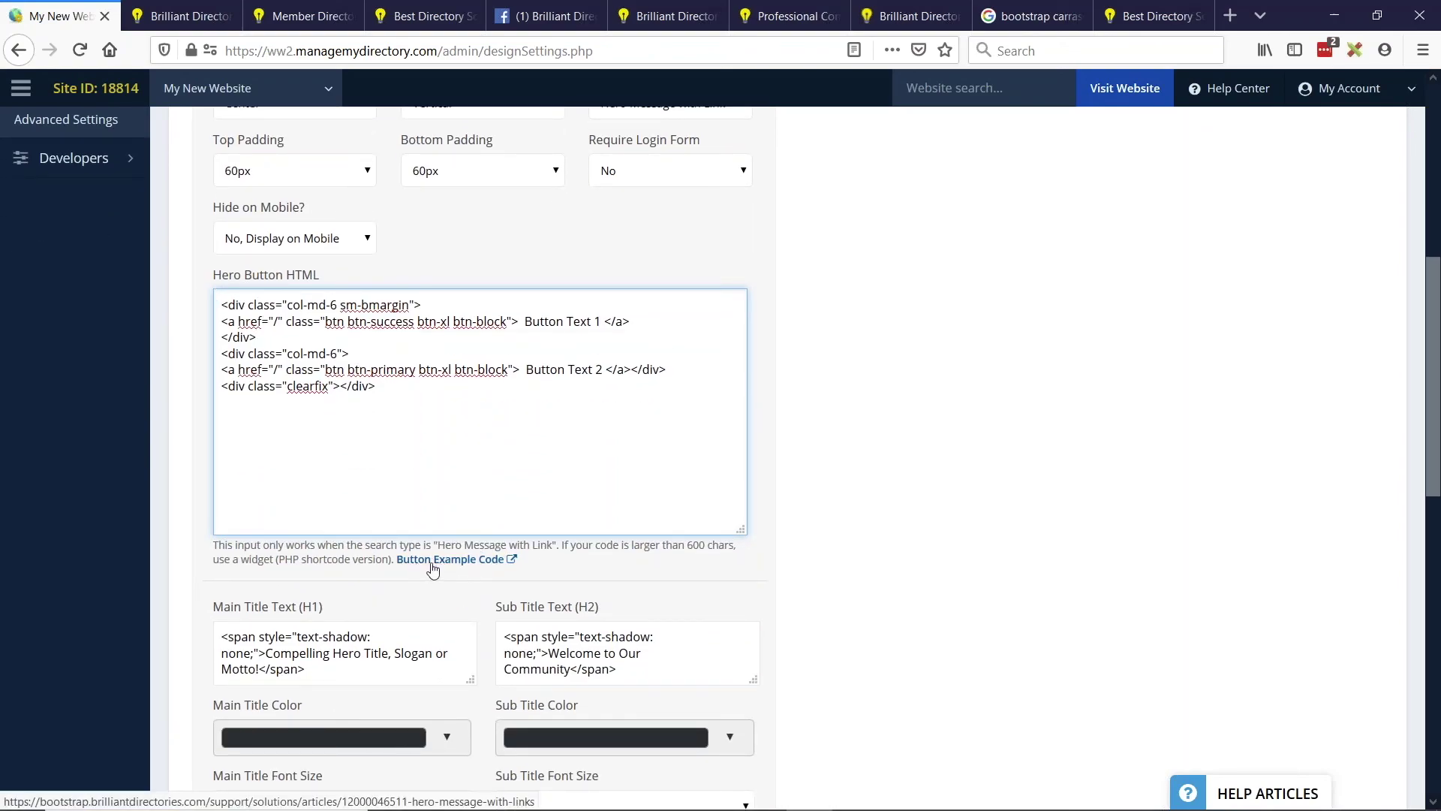
pyautogui.hotkey('ctrl', 'Tab')
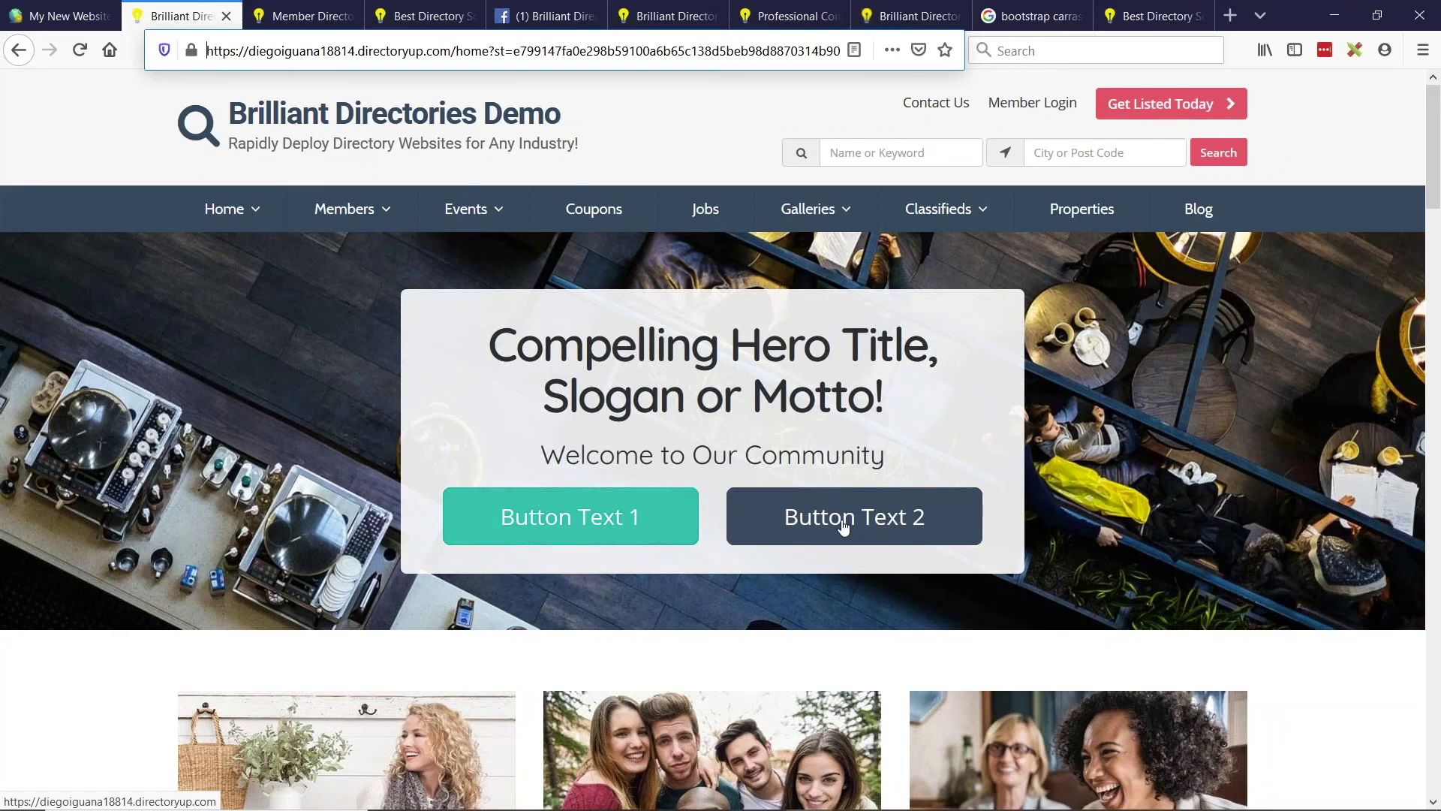
pyautogui.hotkey('ctrl', 'shift', 'Tab')
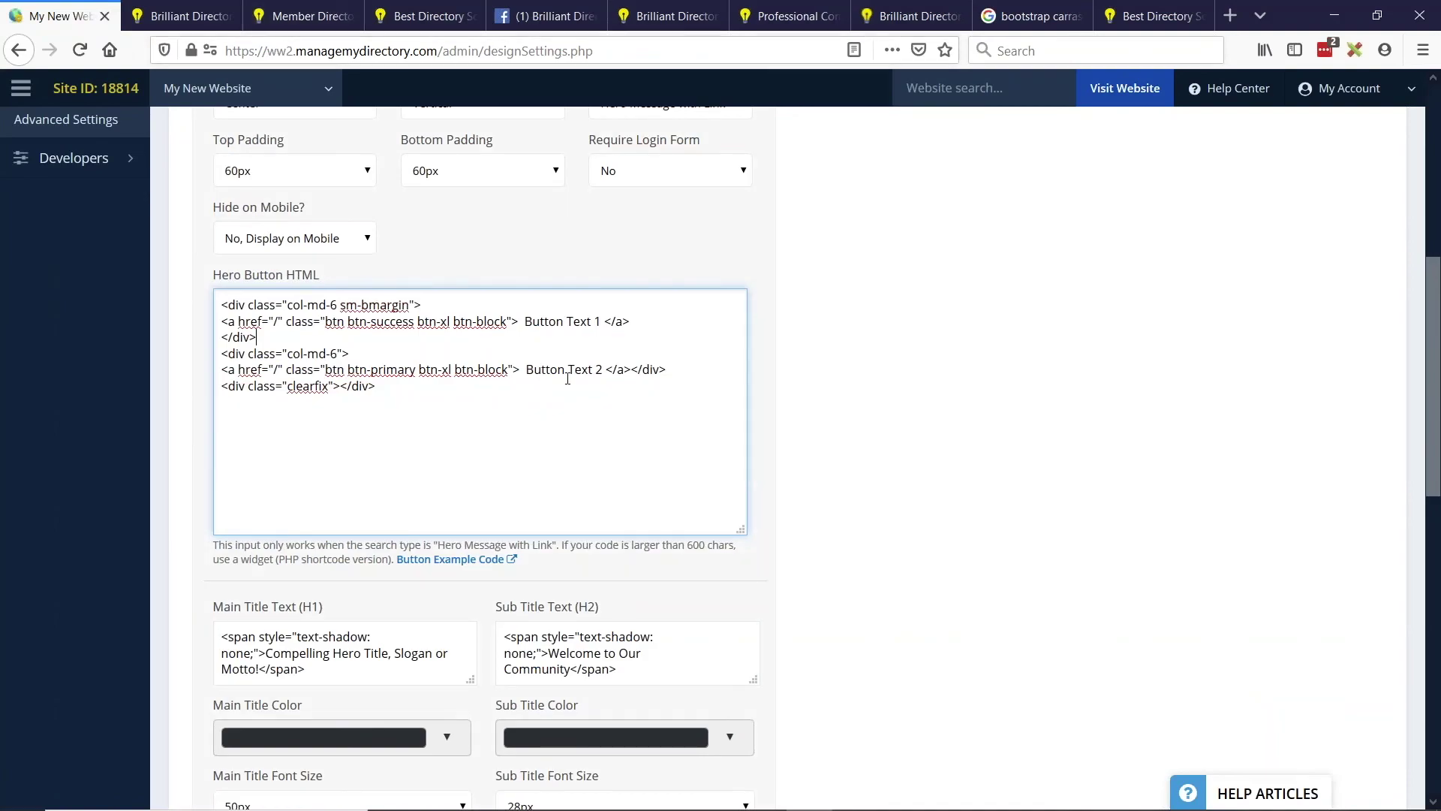
pyautogui.hotkey('ctrl', 'a')
# - Browse the demo home page's content sections below the hero, including the three page cards, member benefits and membership perks
pyautogui.click(181, 16)
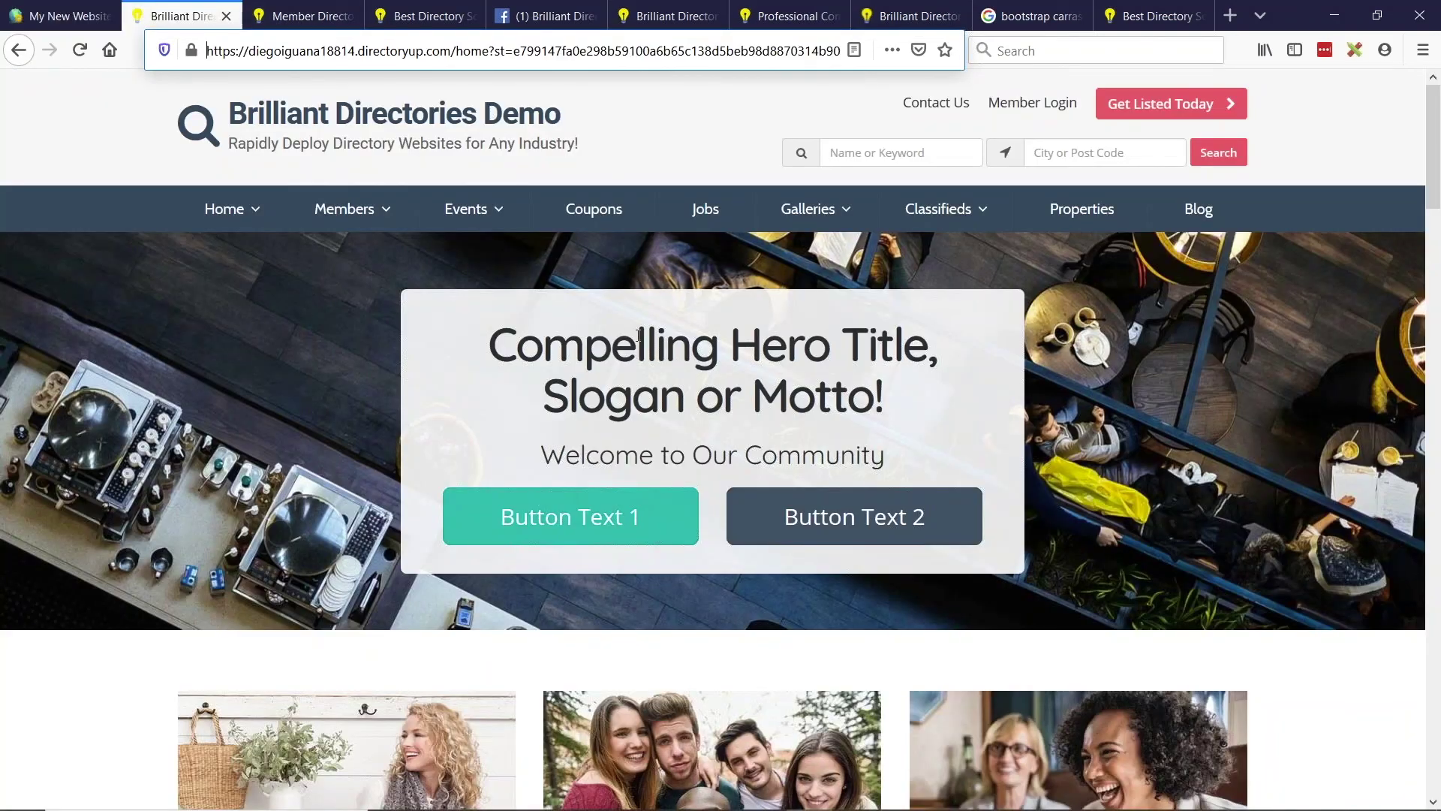
pyautogui.scroll(-4, 1200, 413)
pyautogui.scroll(-4, 1191, 440)
pyautogui.scroll(3, 921, 595)
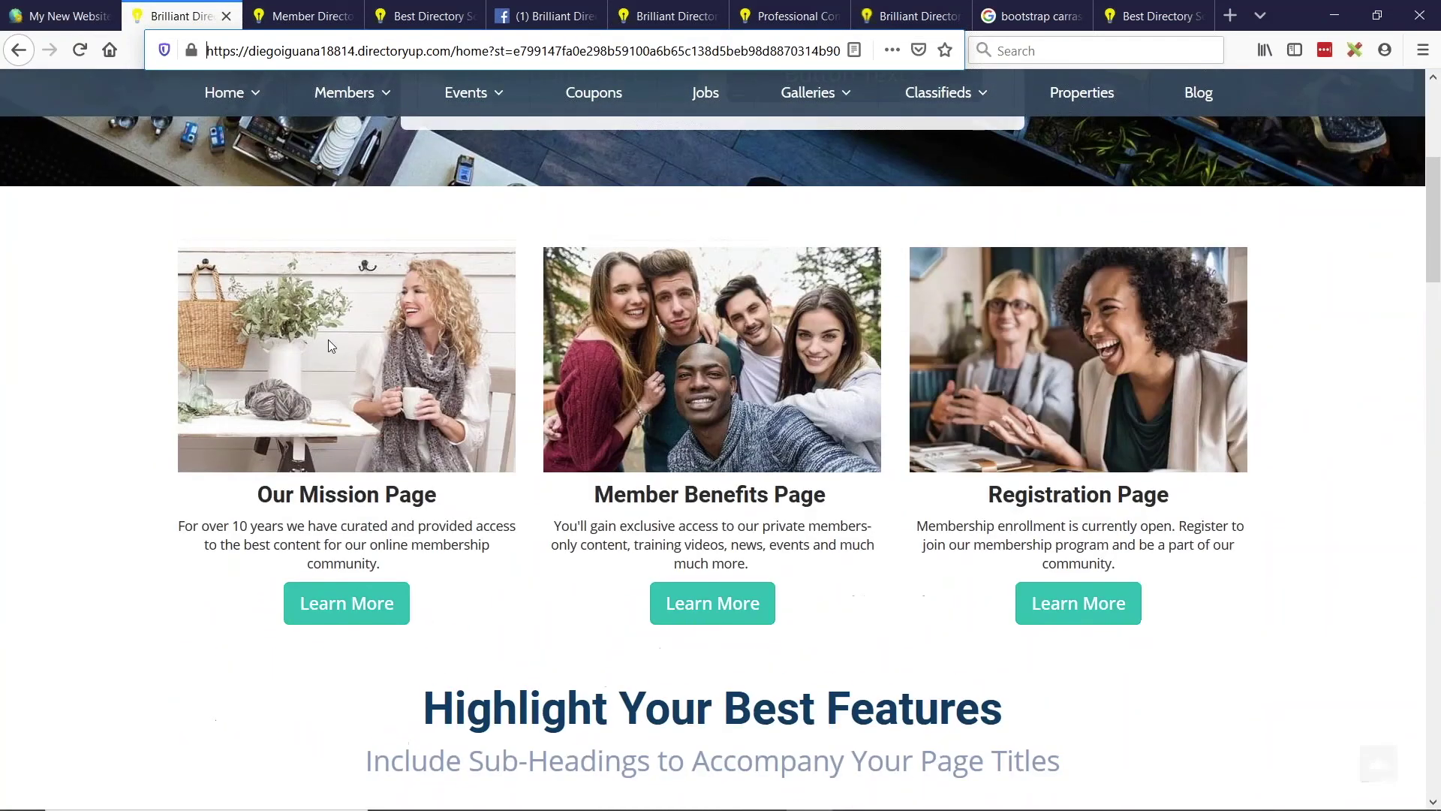
pyautogui.scroll(-3, 758, 420)
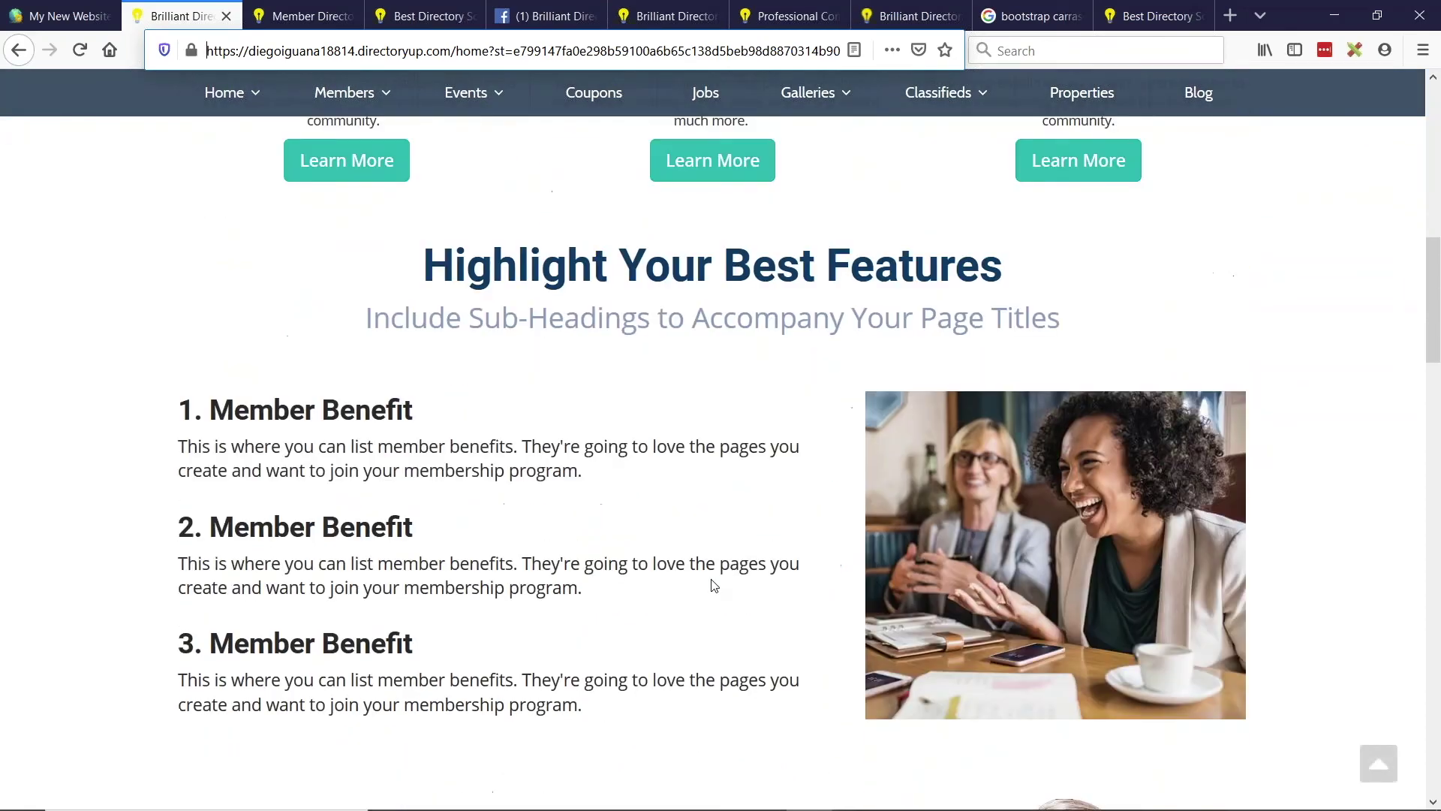
pyautogui.scroll(4, 804, 542)
pyautogui.scroll(-1, 751, 352)
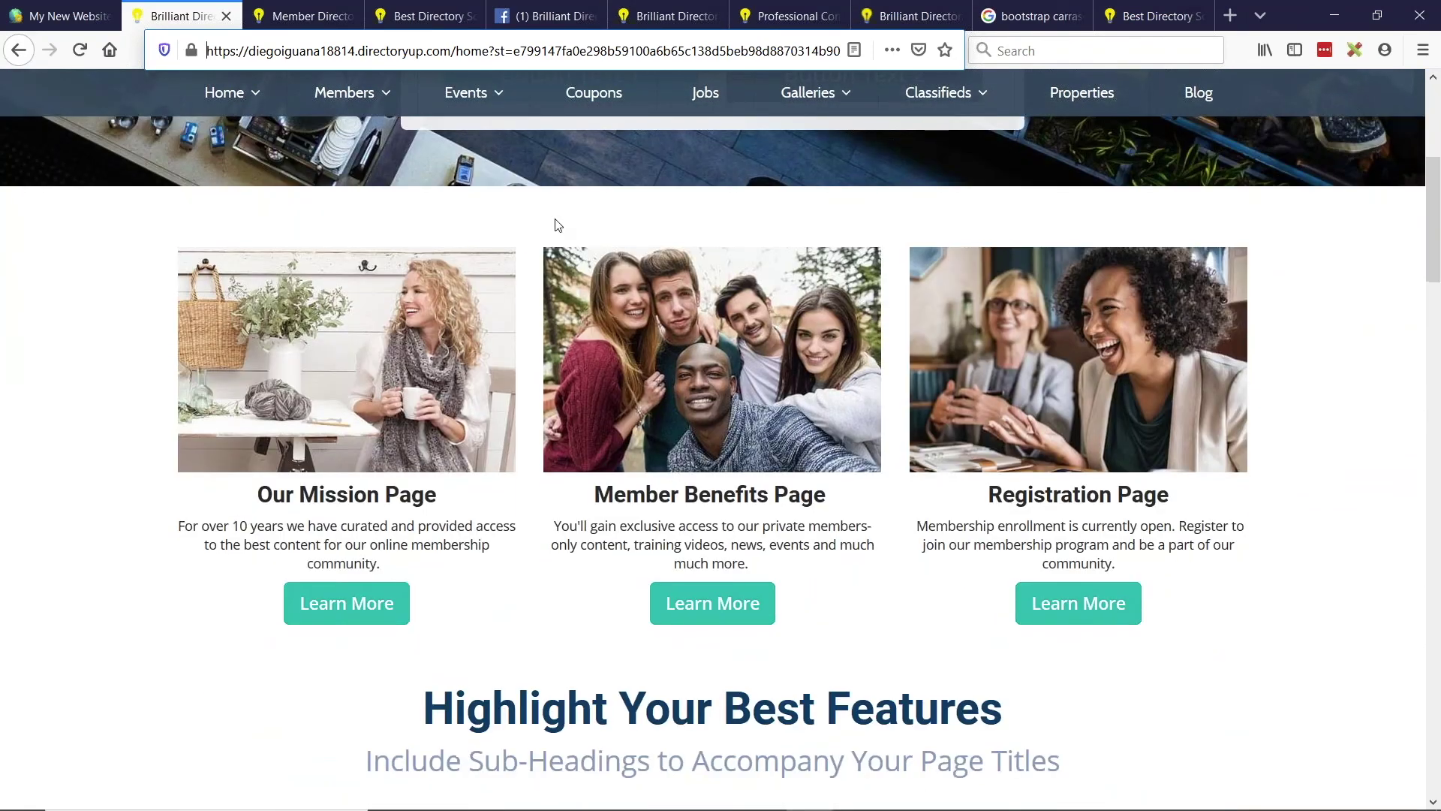
pyautogui.scroll(2, 750, 346)
pyautogui.scroll(-2, 725, 412)
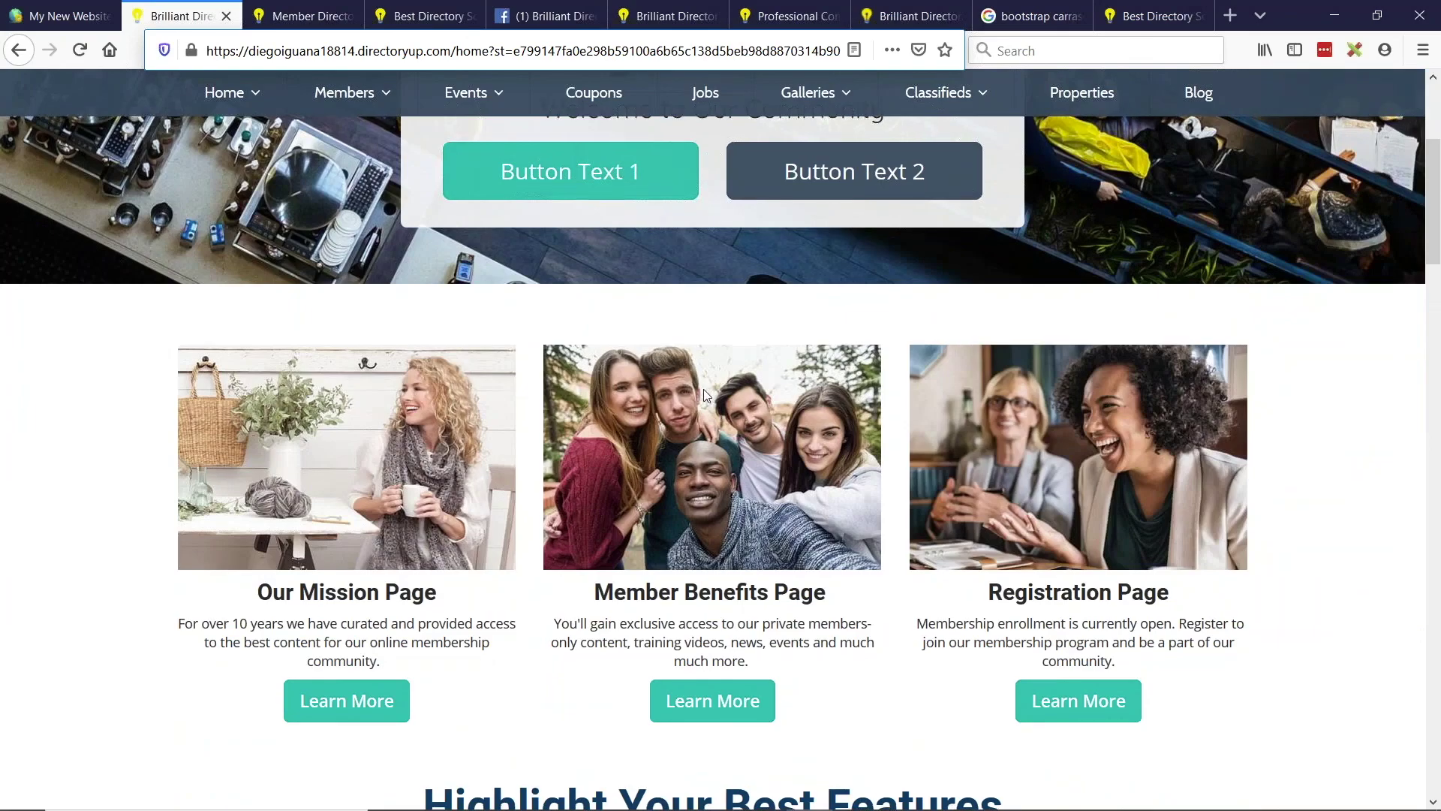
pyautogui.scroll(-1, 728, 391)
pyautogui.scroll(-8, 779, 426)
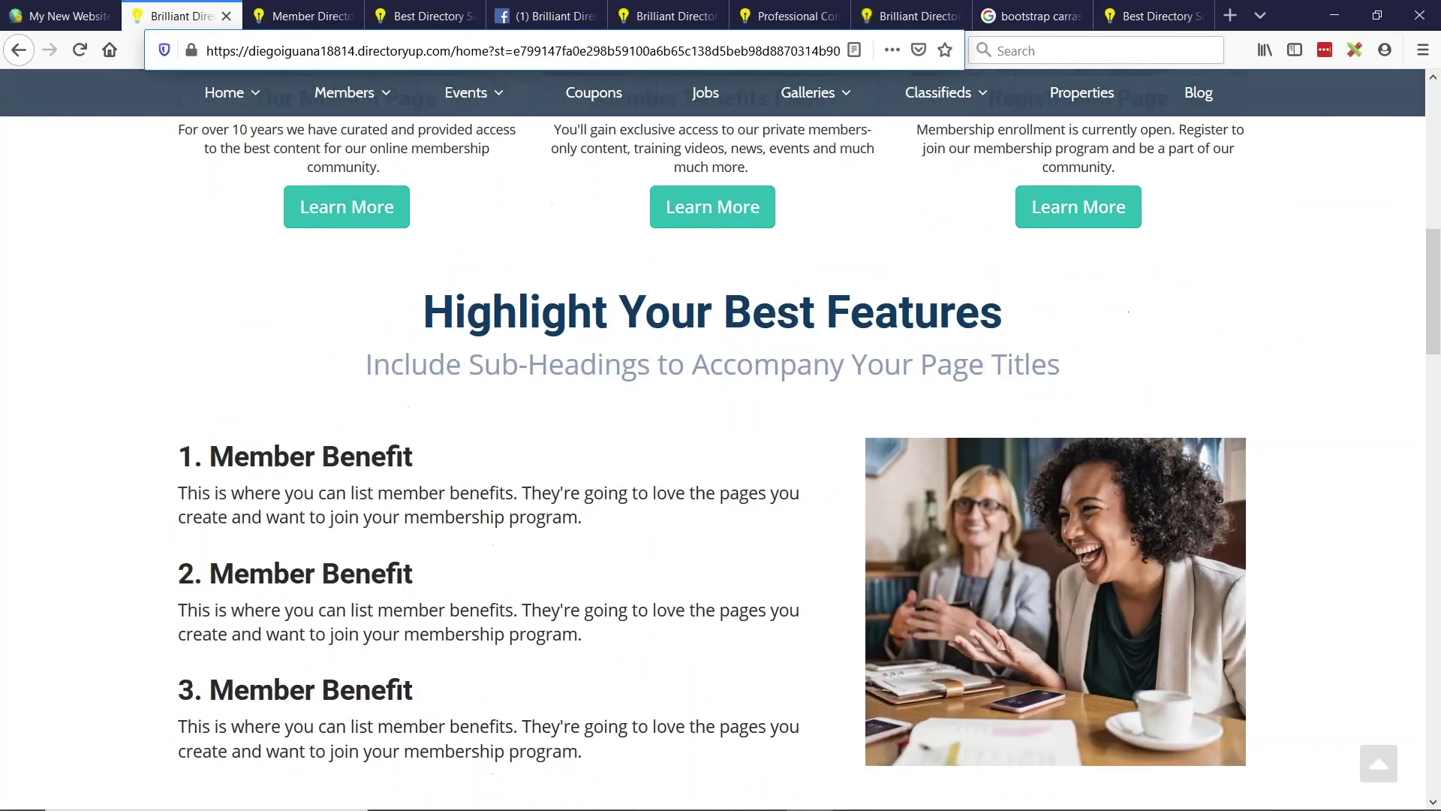
pyautogui.scroll(6, 781, 436)
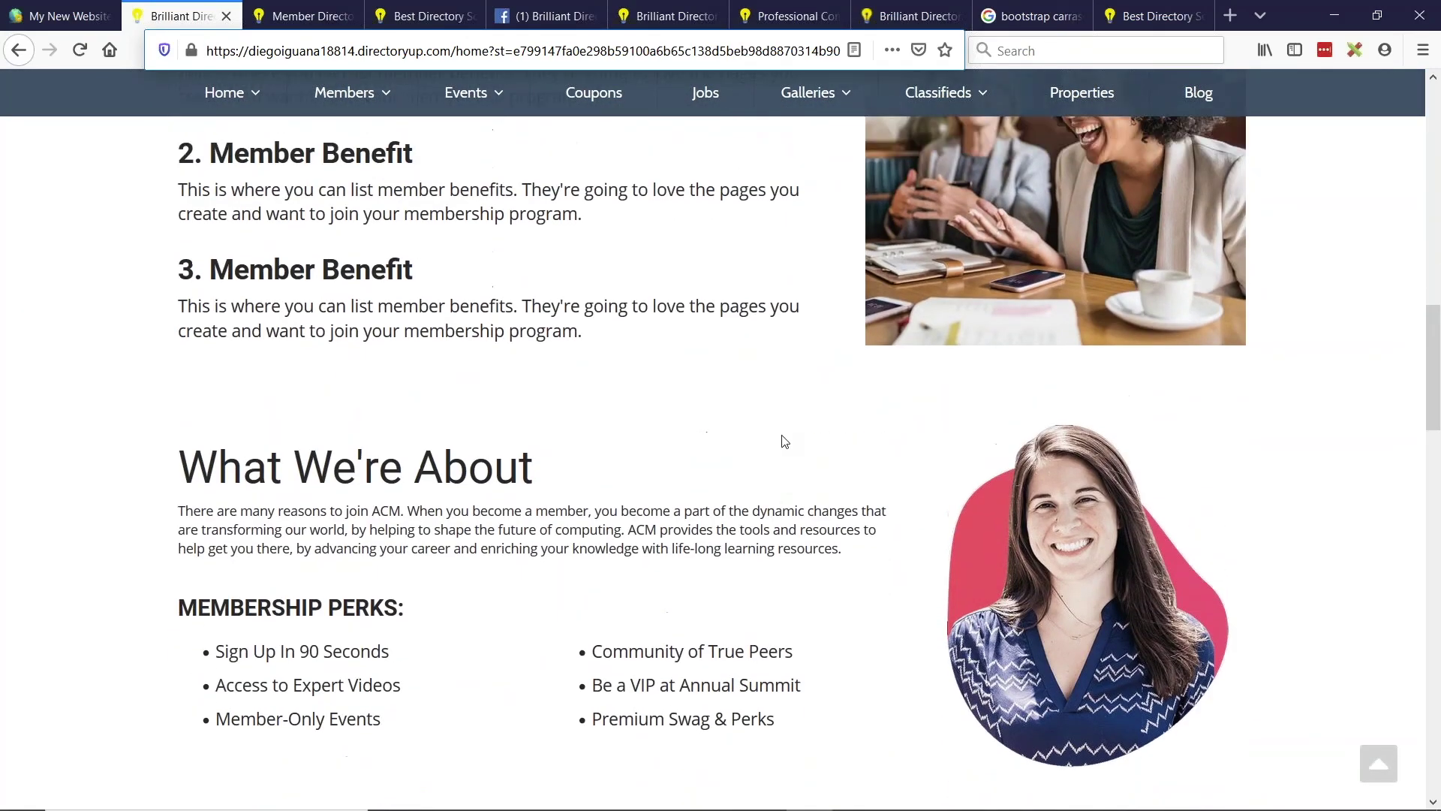
pyautogui.scroll(4, 767, 475)
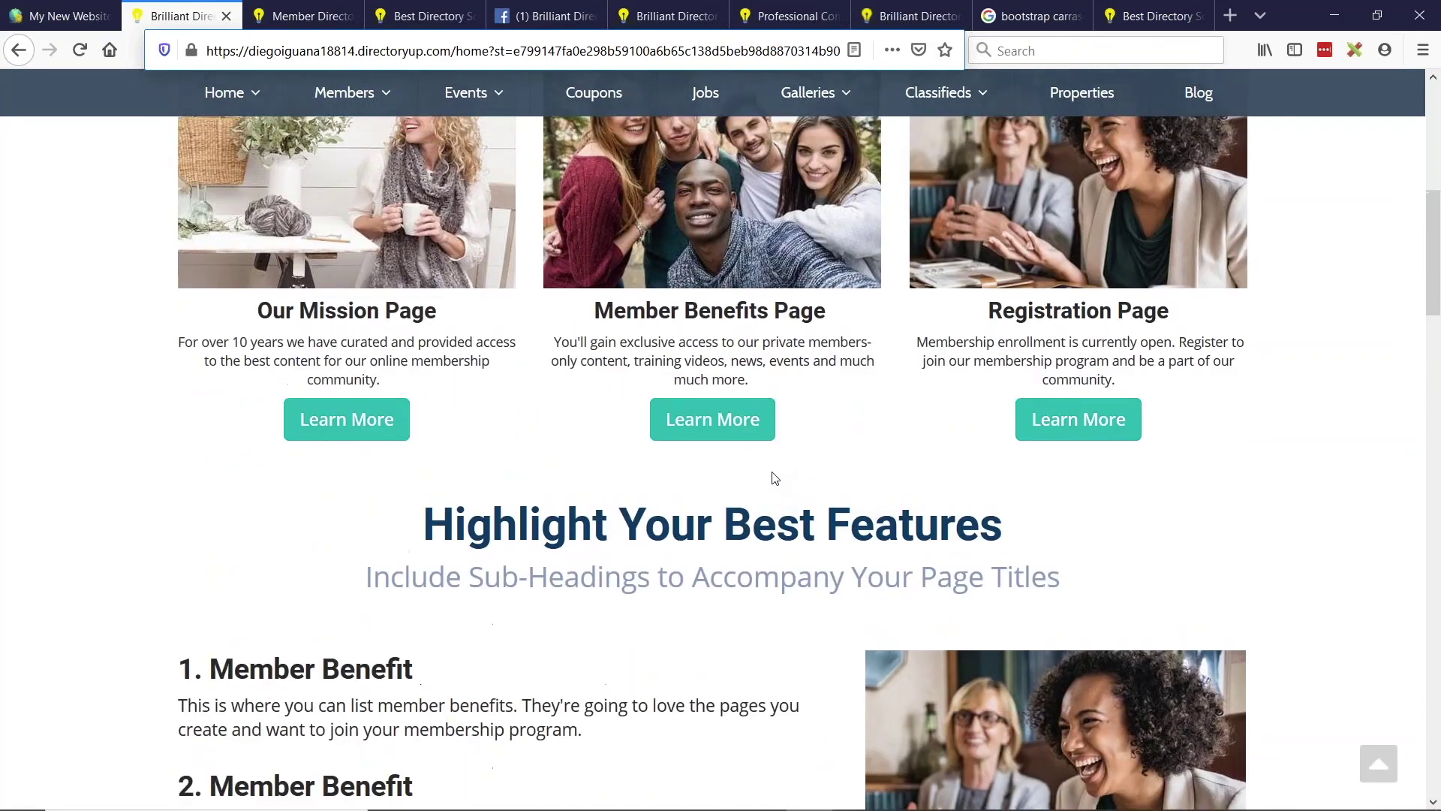
pyautogui.scroll(-1, 767, 482)
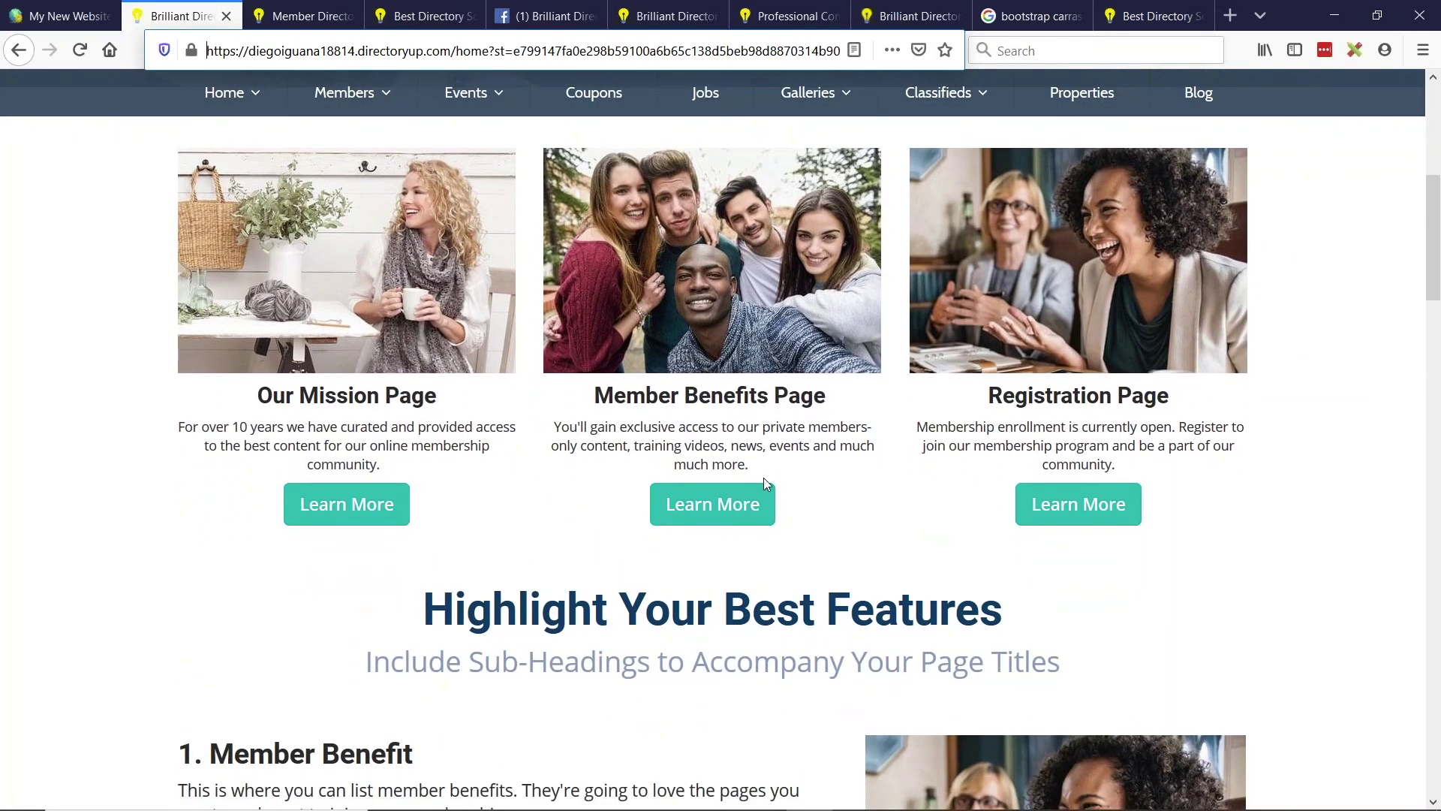
pyautogui.scroll(1, 853, 450)
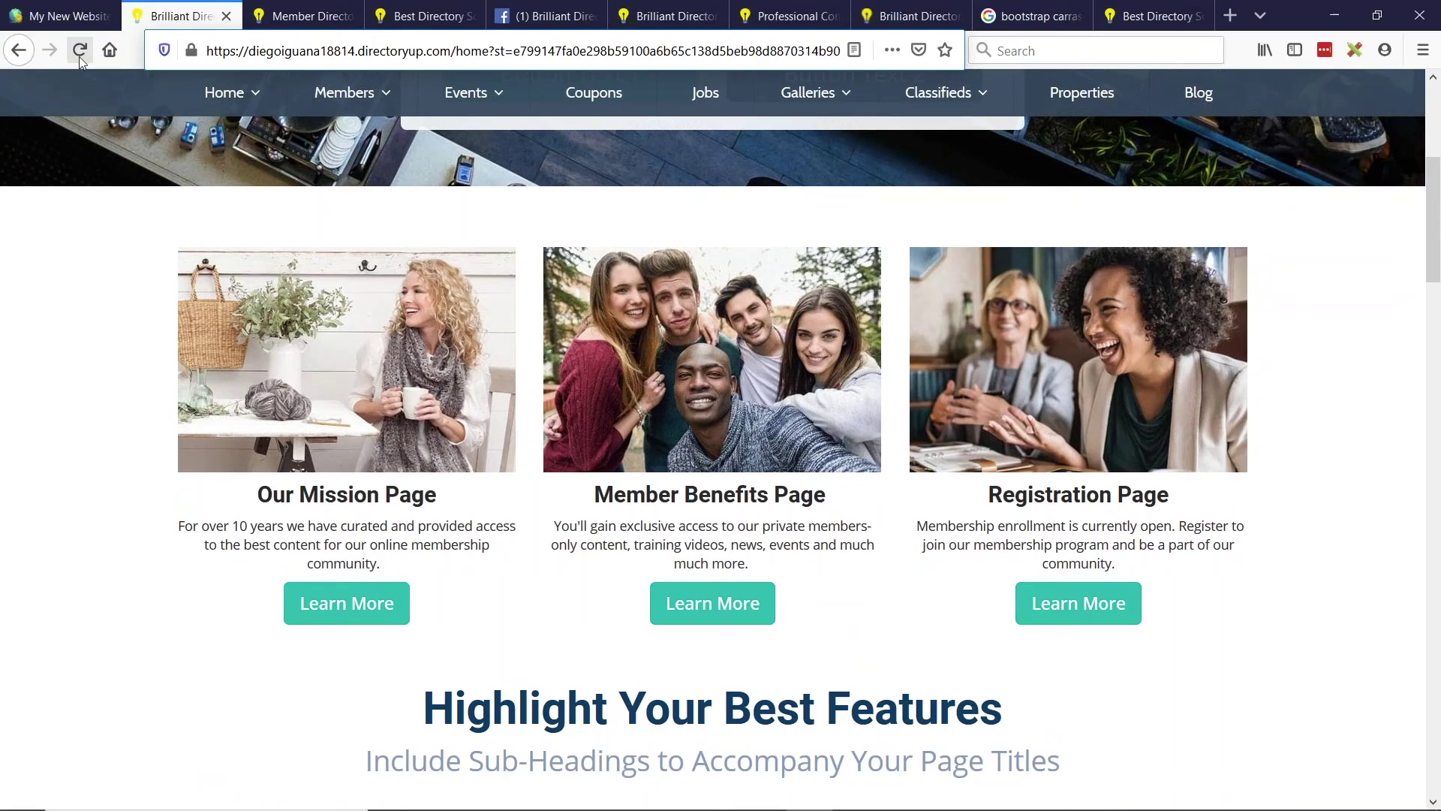
# - Return to the design settings, collapse the Homepage Search Settings, and choose Custom Homepage Content for Section 1 in the Homepage Section Order
pyautogui.click(58, 17)
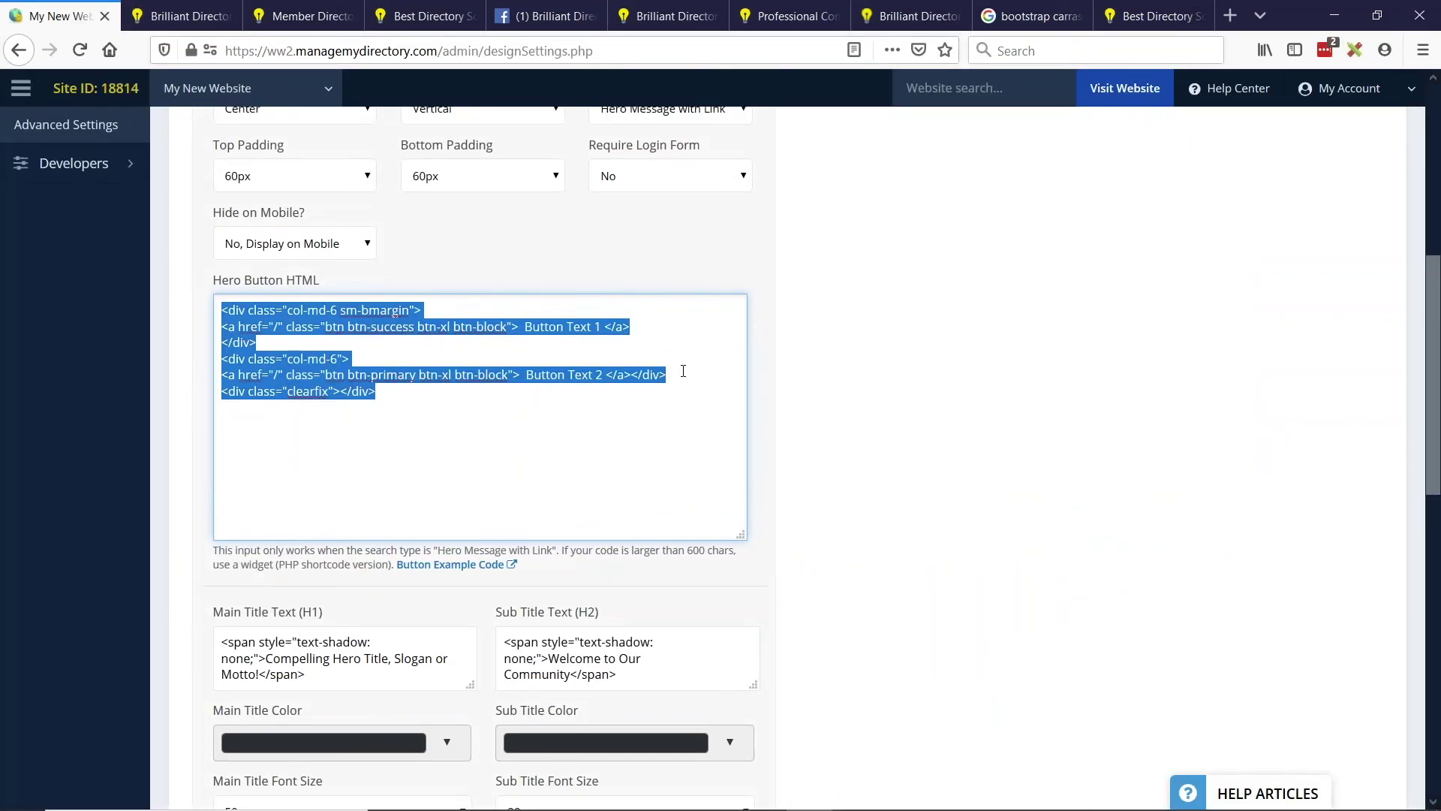
pyautogui.scroll(6, 679, 371)
pyautogui.click(285, 319)
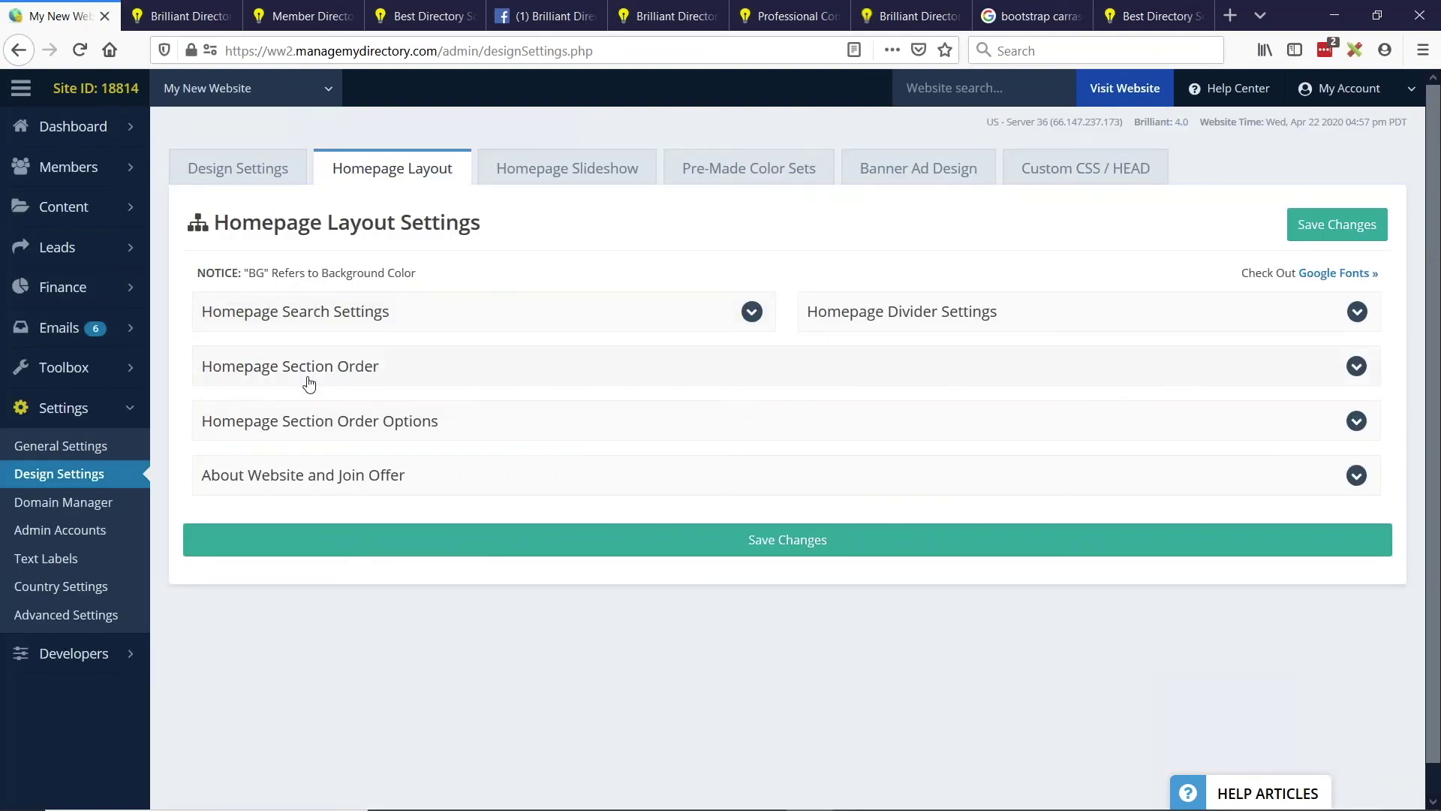
pyautogui.click(354, 379)
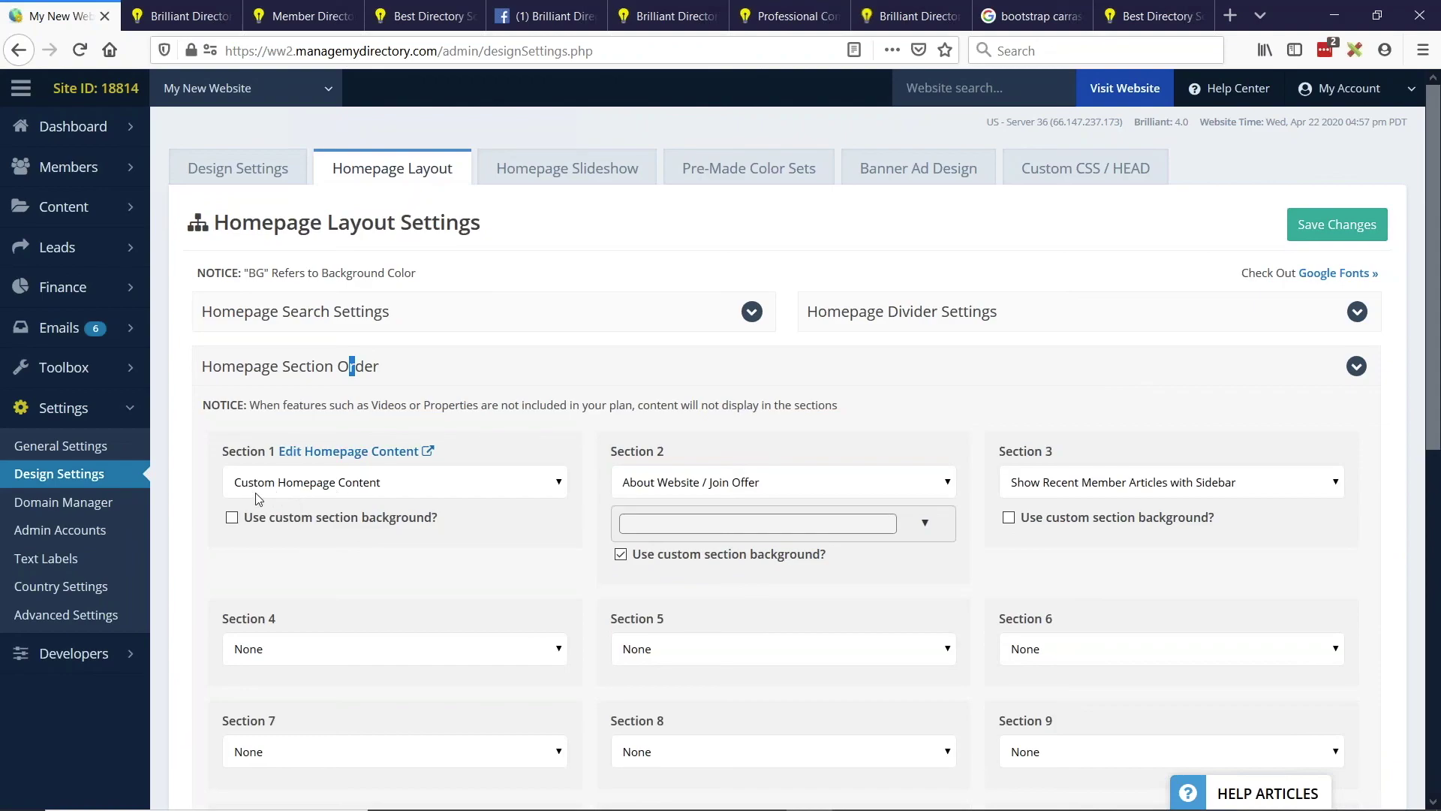
pyautogui.click(297, 492)
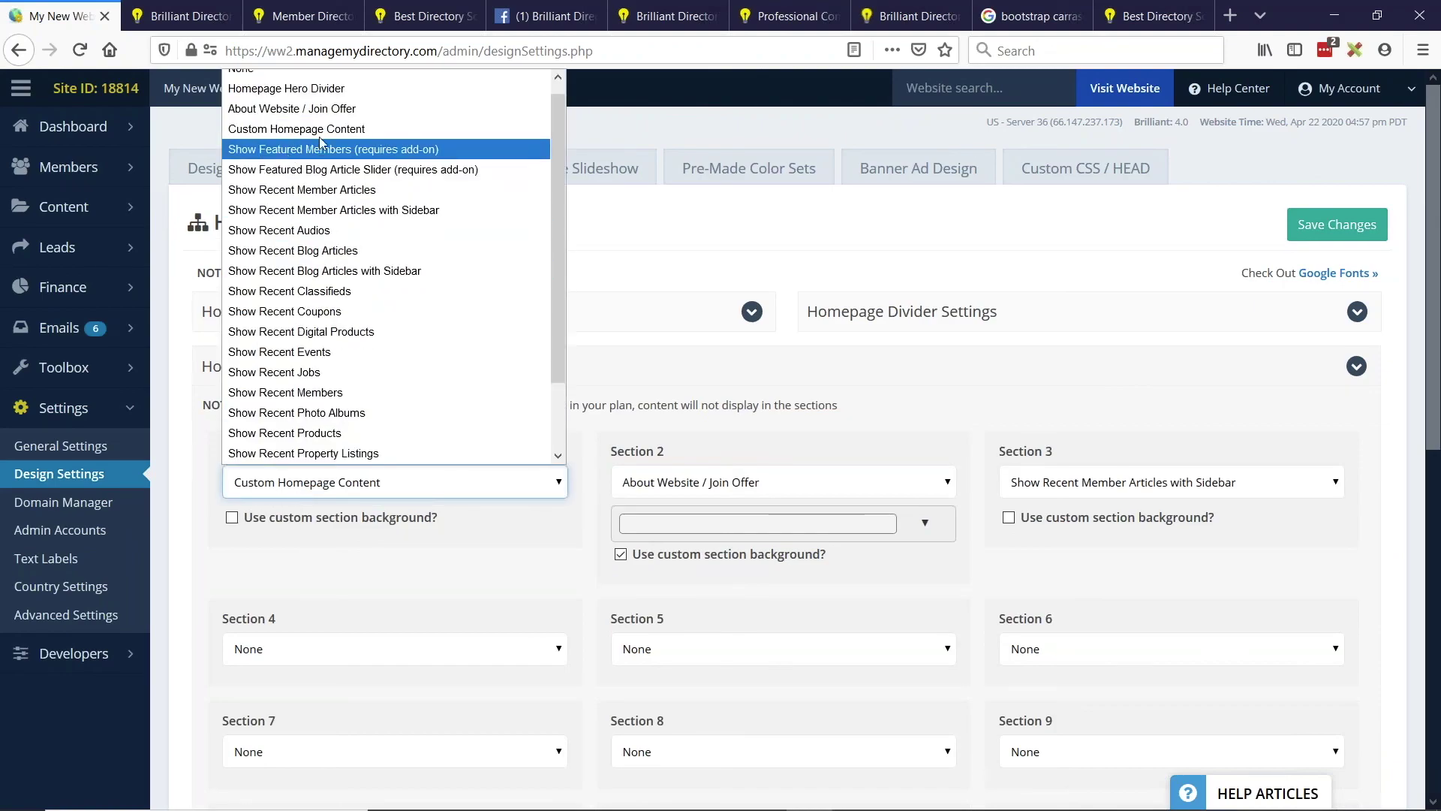
pyautogui.click(331, 138)
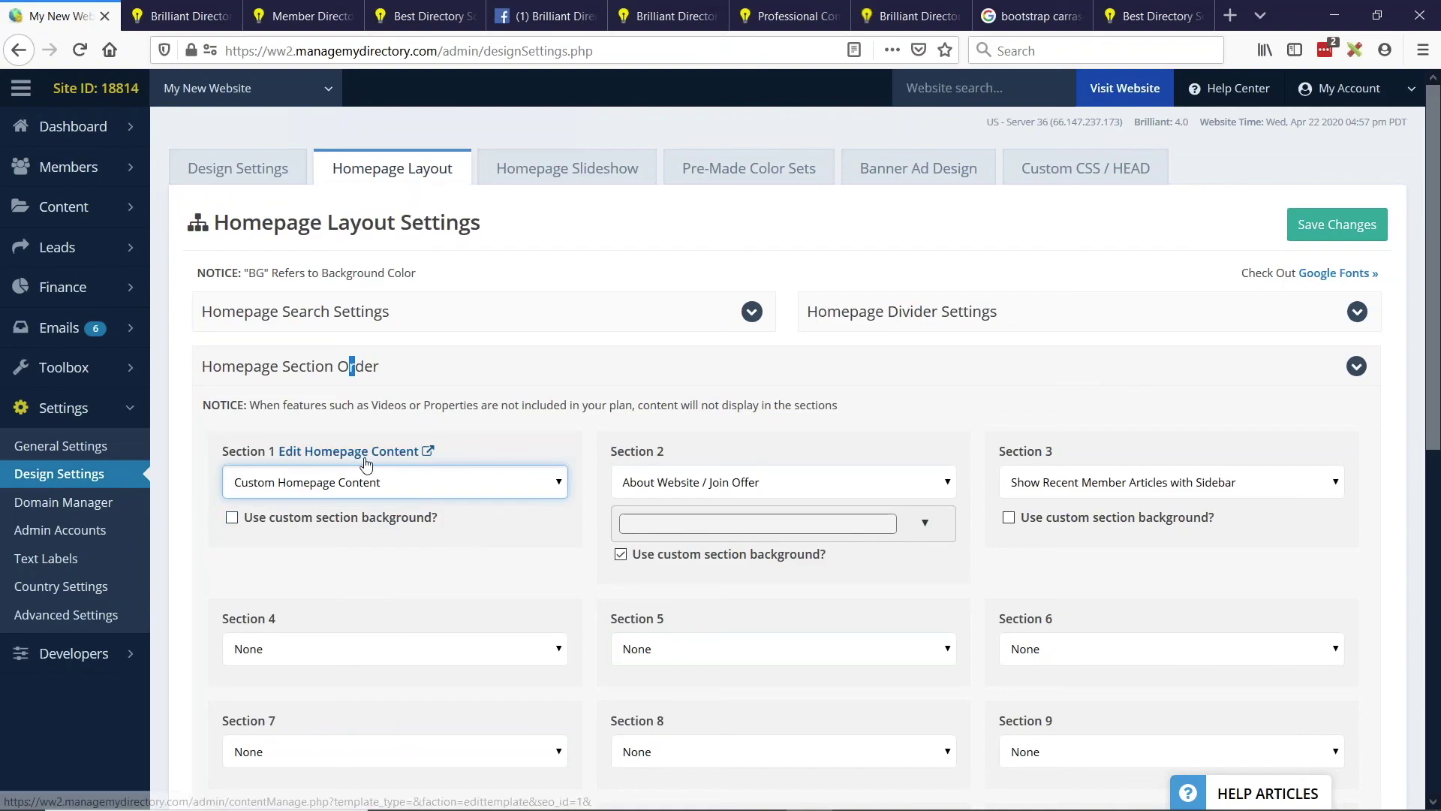
# - Open the custom homepage content for editing and examine the three-column block of page cards in the Page Content editor
pyautogui.click(403, 454)
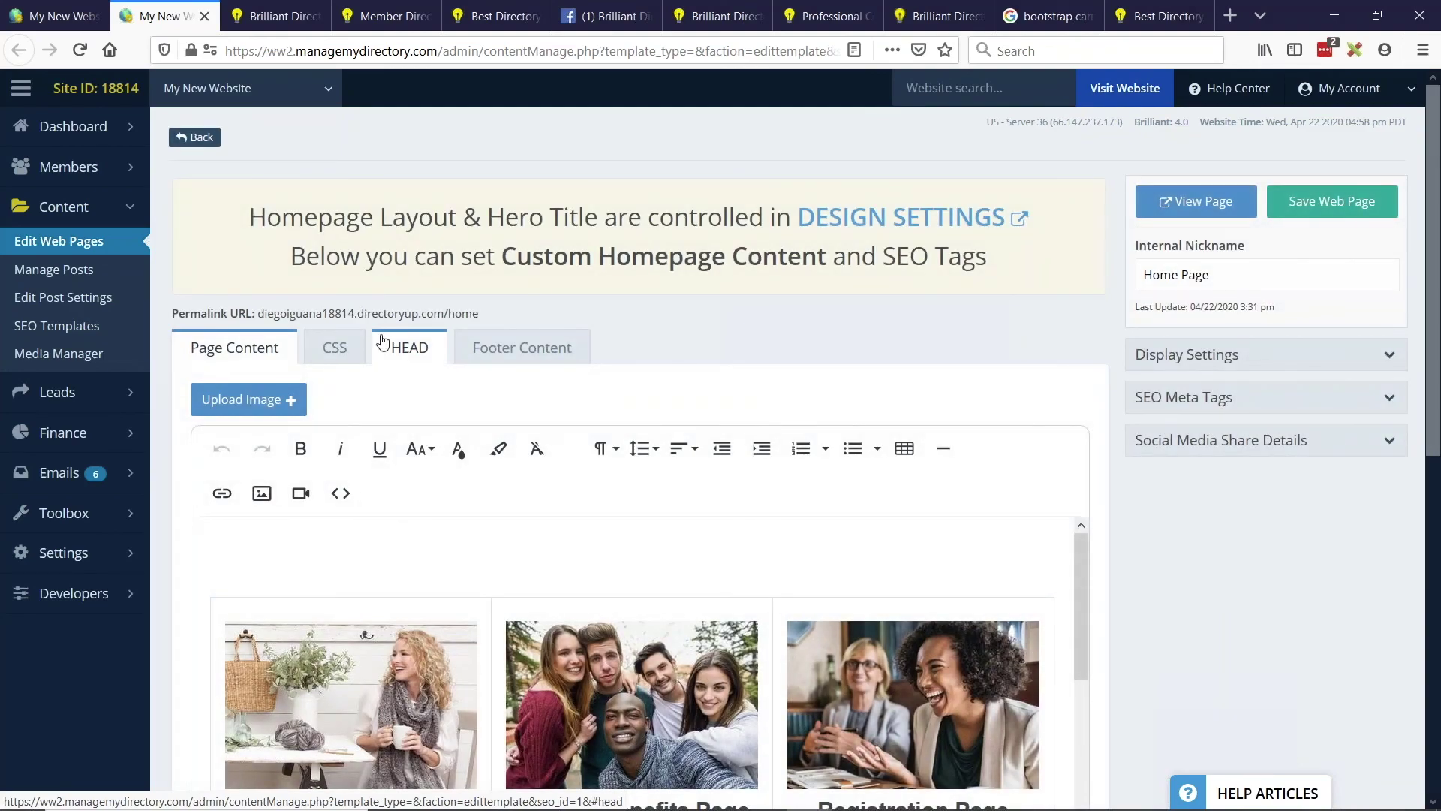
pyautogui.scroll(-3, 436, 323)
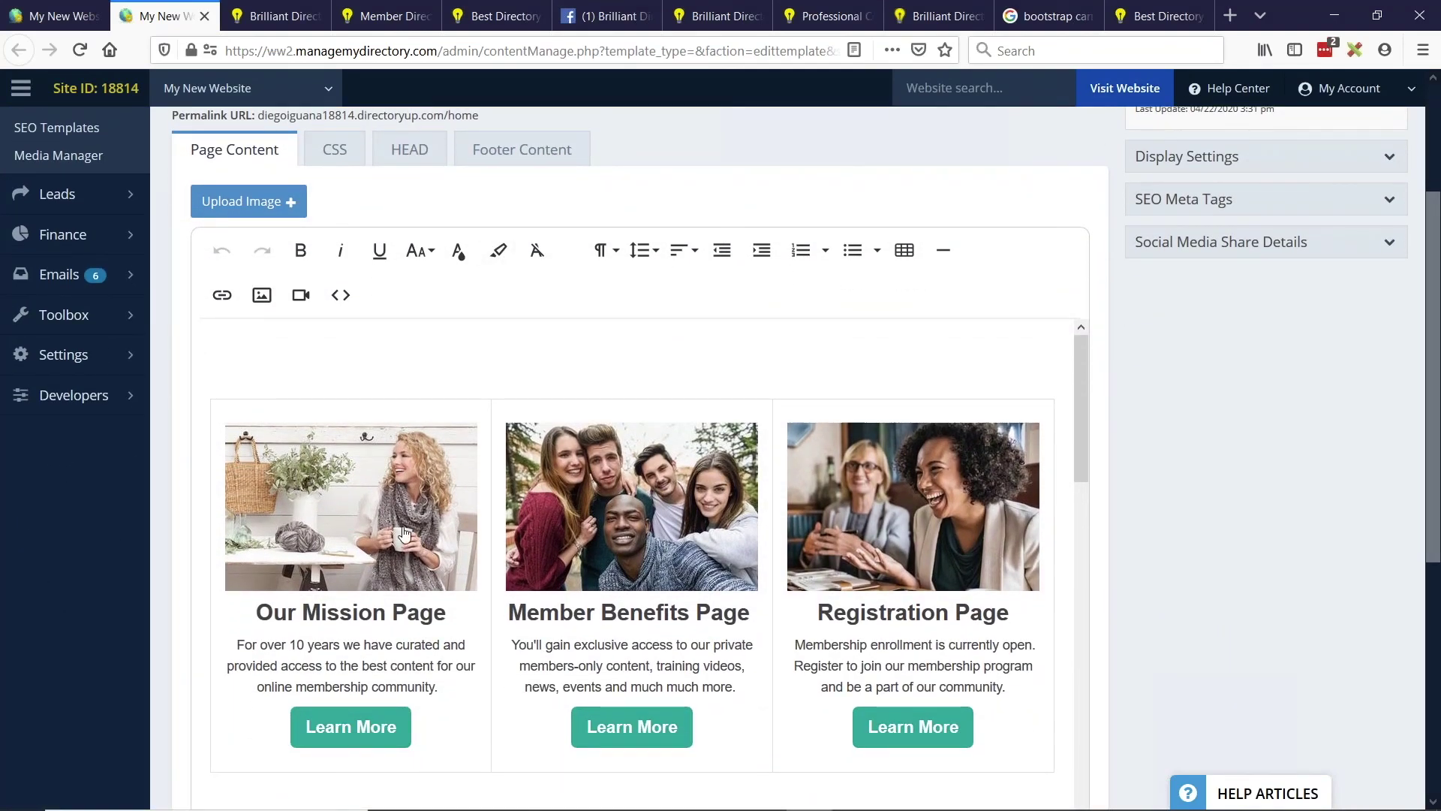
pyautogui.scroll(-2, 526, 465)
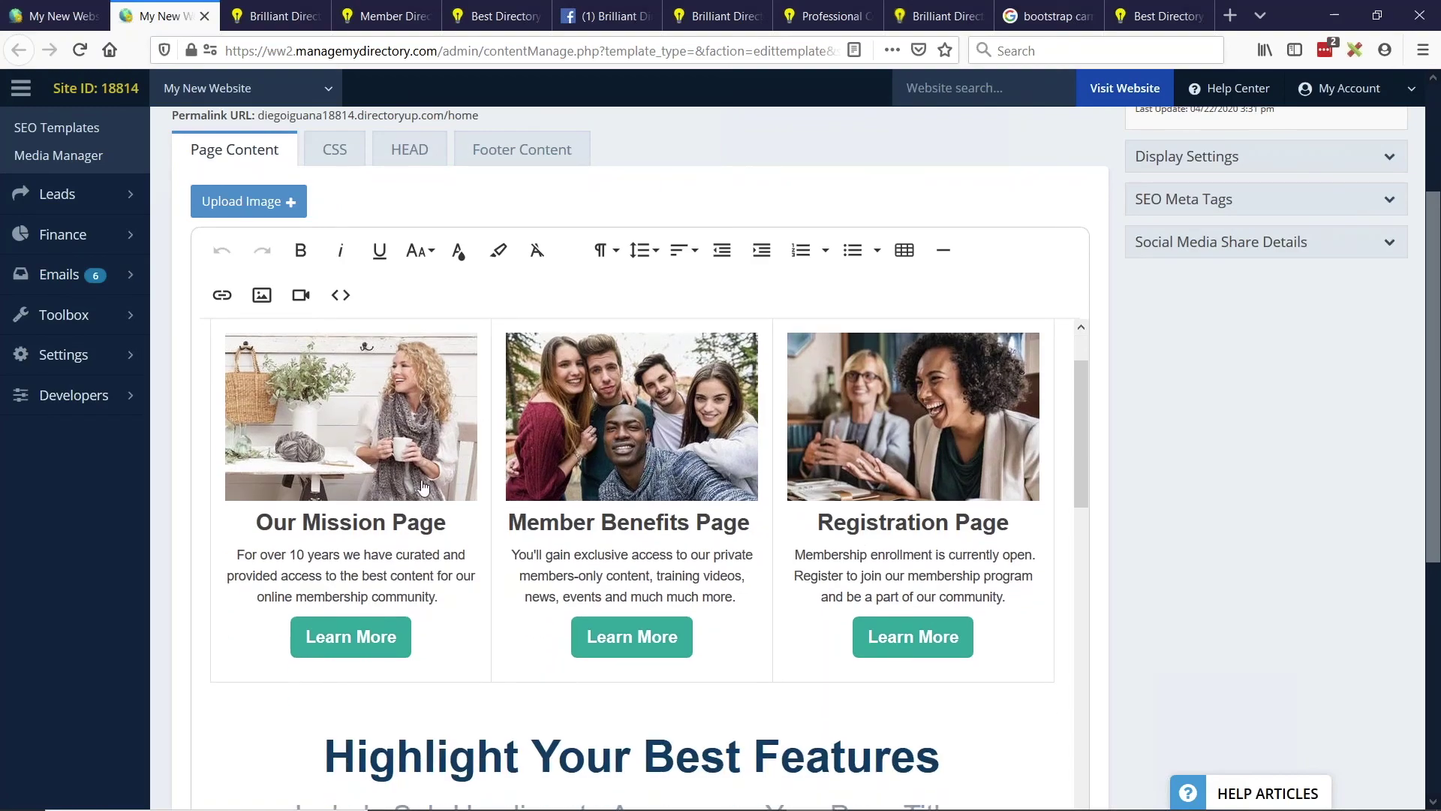
pyautogui.scroll(2, 423, 487)
pyautogui.scroll(1, 521, 315)
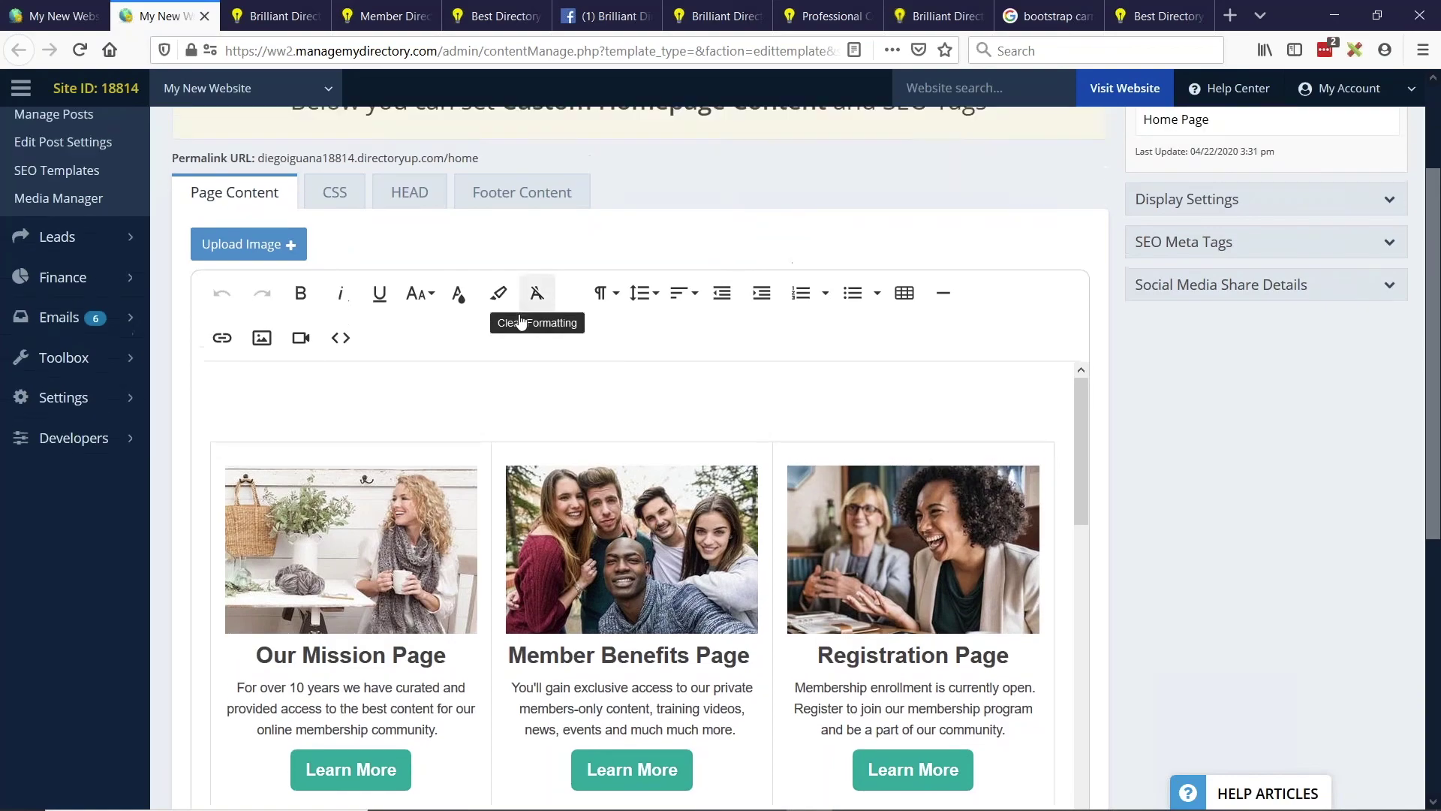
pyautogui.scroll(1, 521, 321)
pyautogui.scroll(-3, 689, 413)
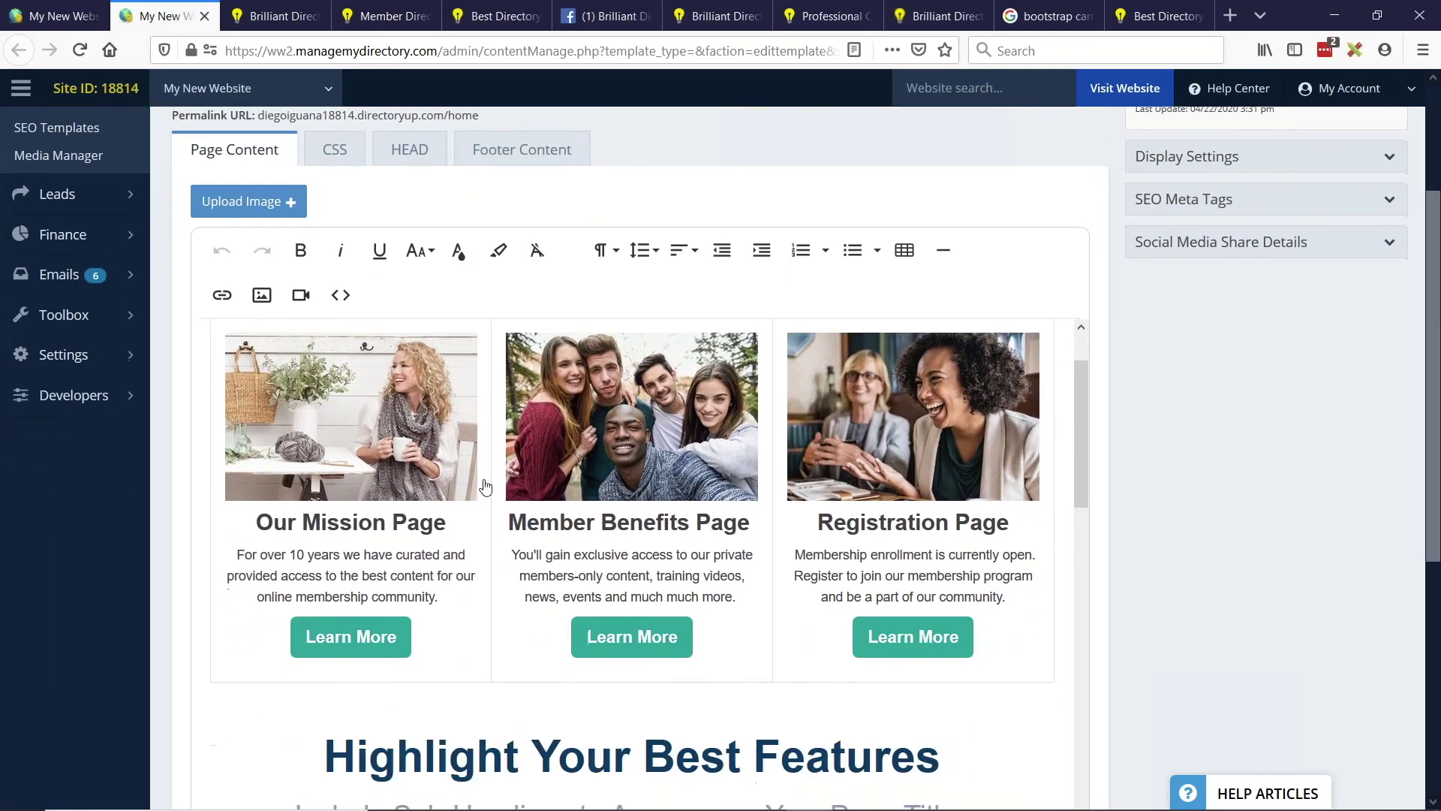
# - Examine the Highlight Your Best Features section in the editor and place the cursor in the picture cell beside the member benefits
pyautogui.scroll(-1, 722, 509)
pyautogui.scroll(-4, 723, 510)
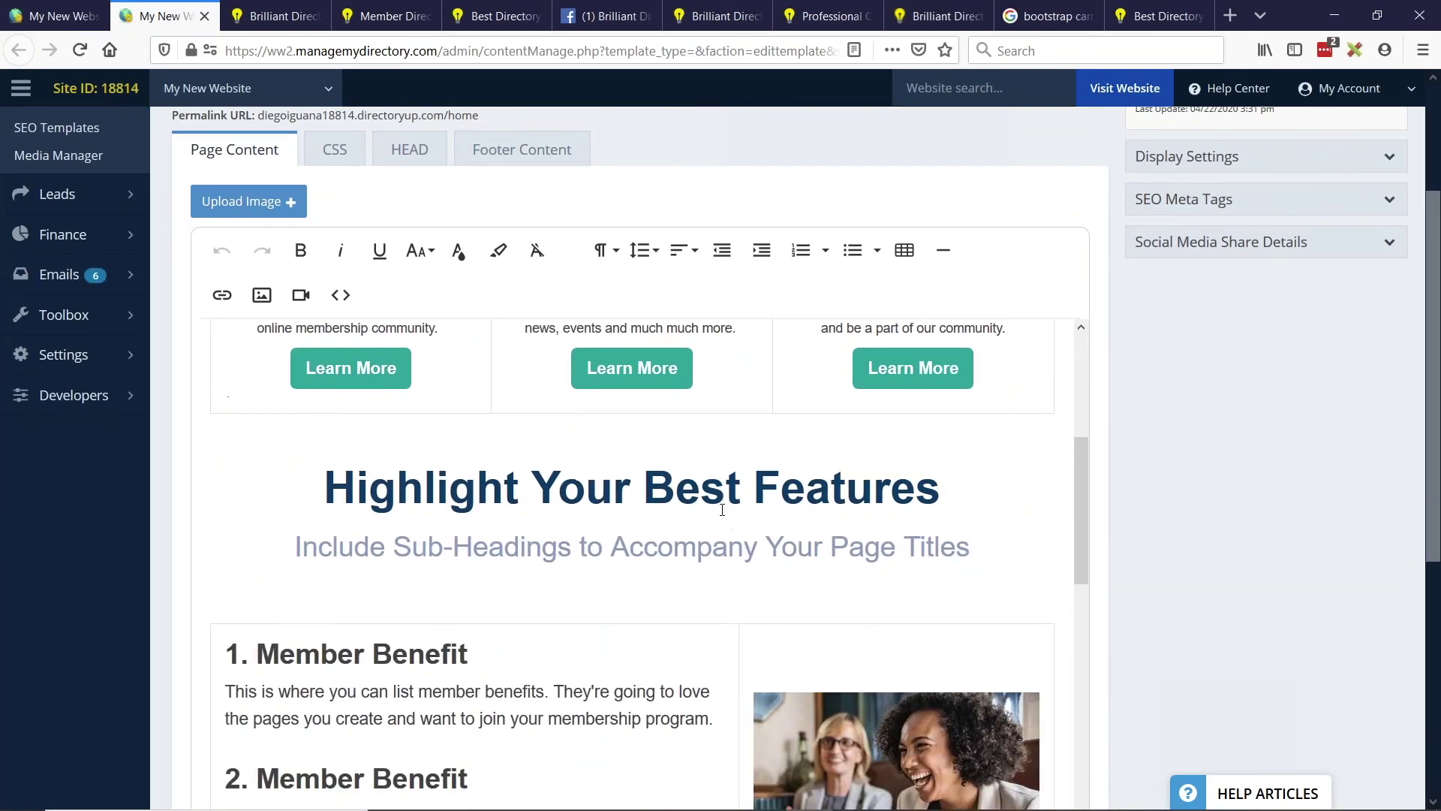
pyautogui.scroll(-1, 717, 510)
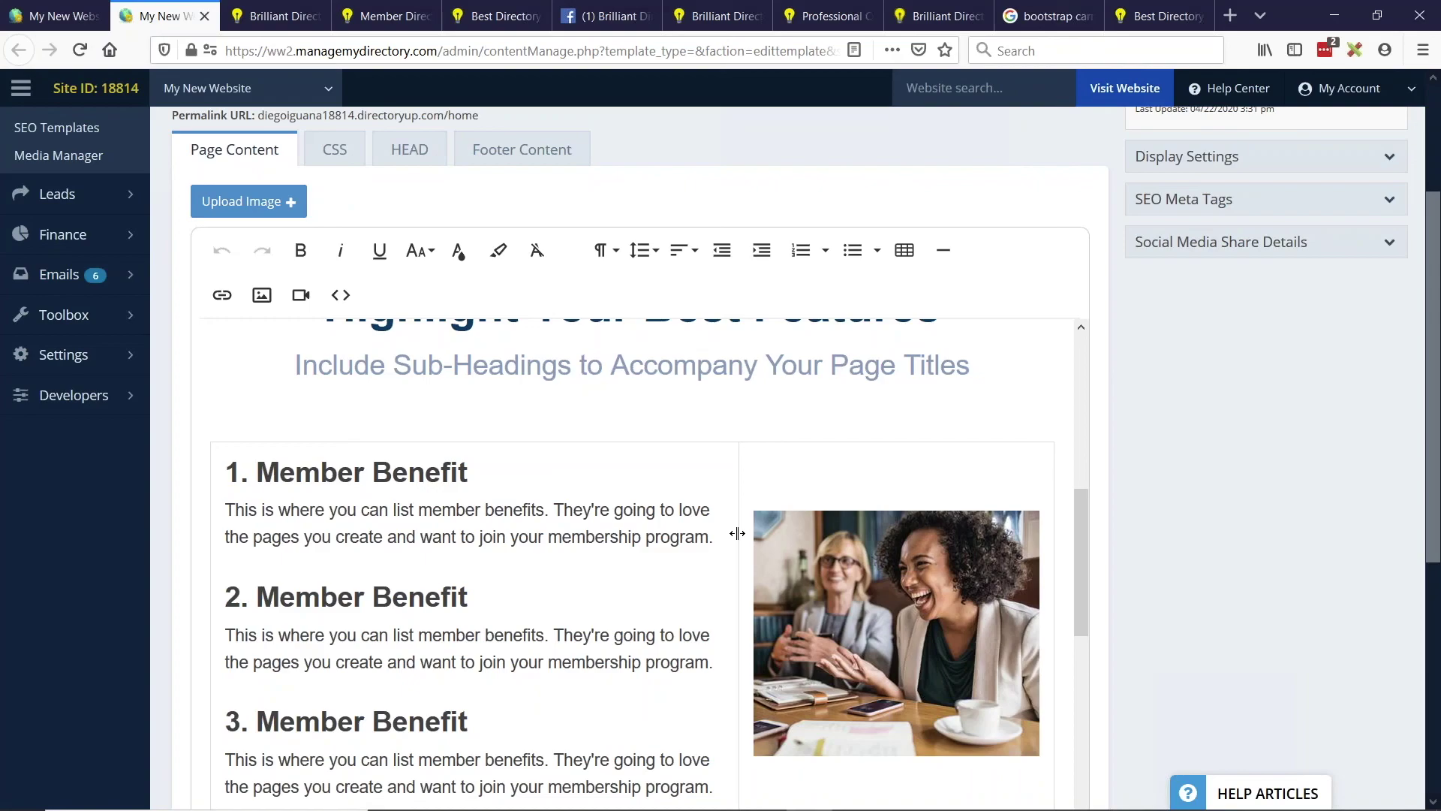
pyautogui.scroll(-1, 737, 533)
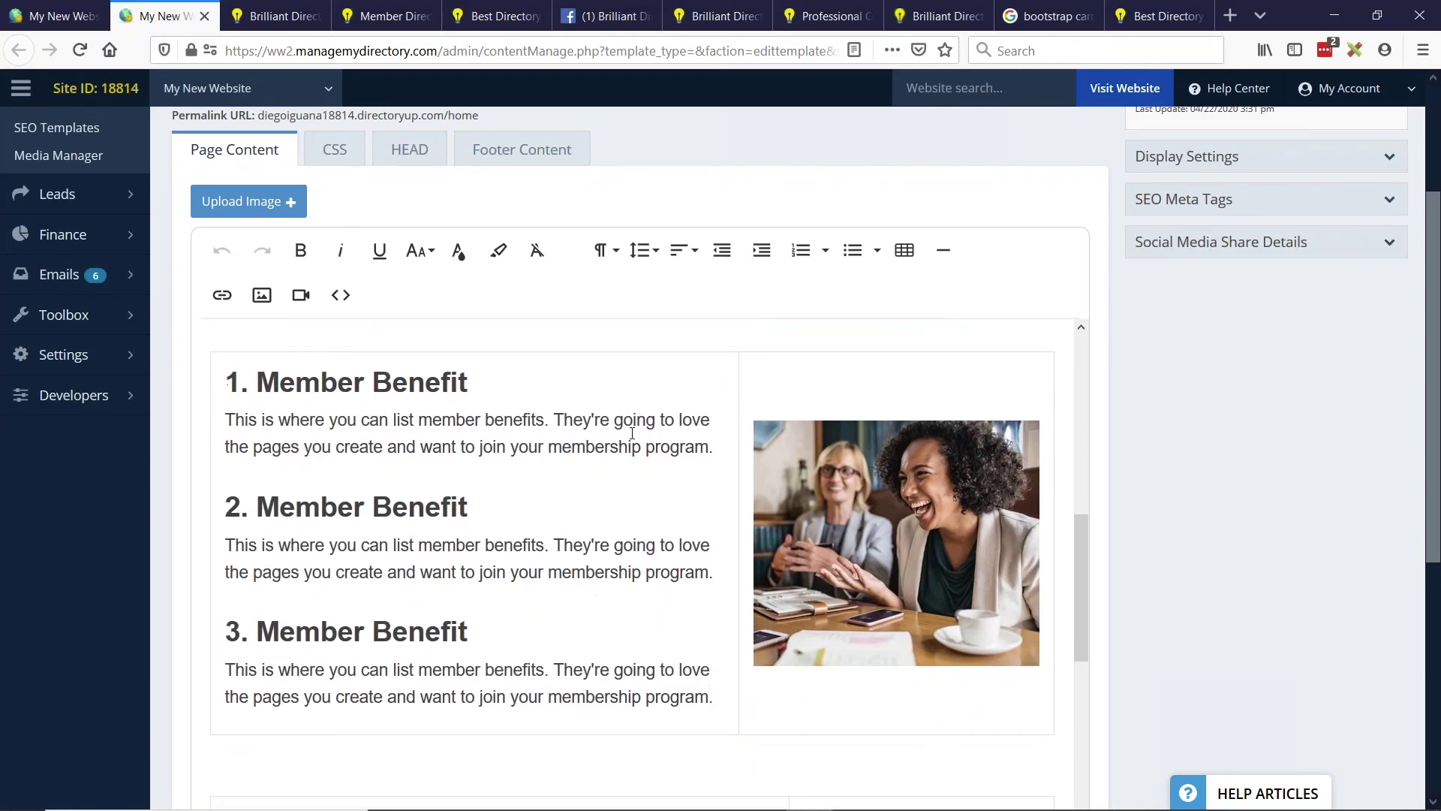
pyautogui.scroll(1, 590, 393)
pyautogui.click(769, 461)
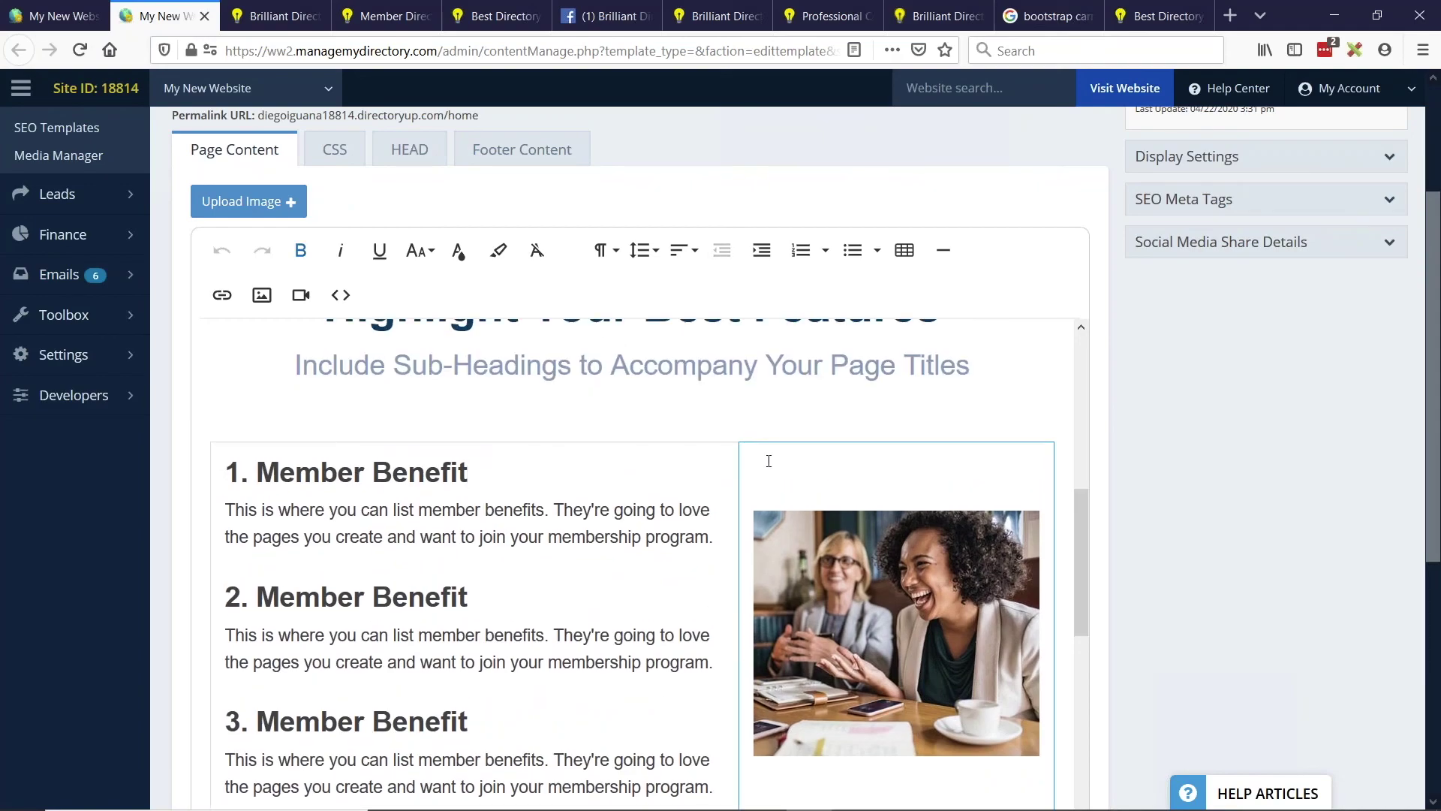
# - Adjust the divider of the member benefits table in the editor, first widening the text column, finally narrowing it to enlarge the picture column
pyautogui.click(905, 250)
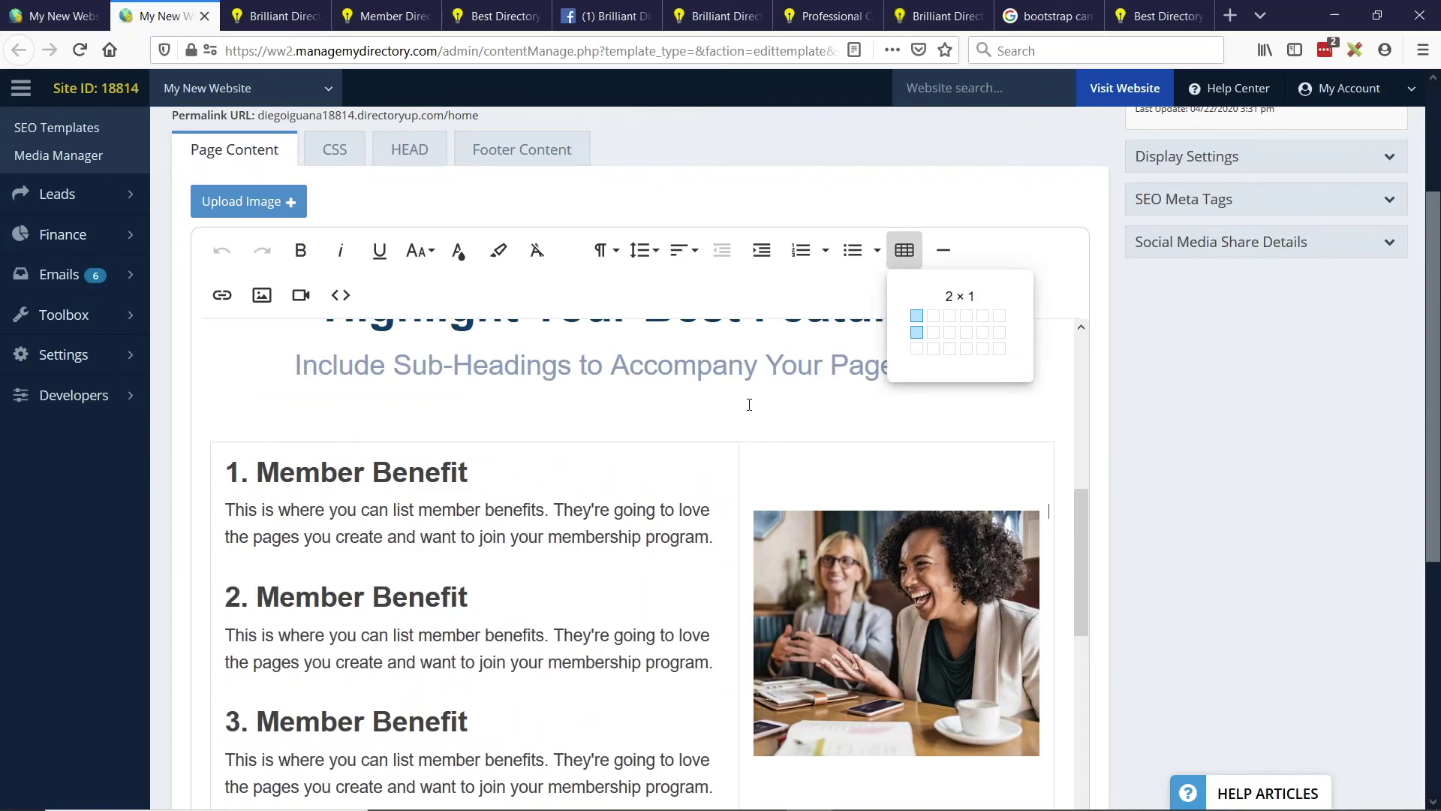
pyautogui.click(742, 467)
pyautogui.moveTo(742, 465); pyautogui.dragTo(869, 483)
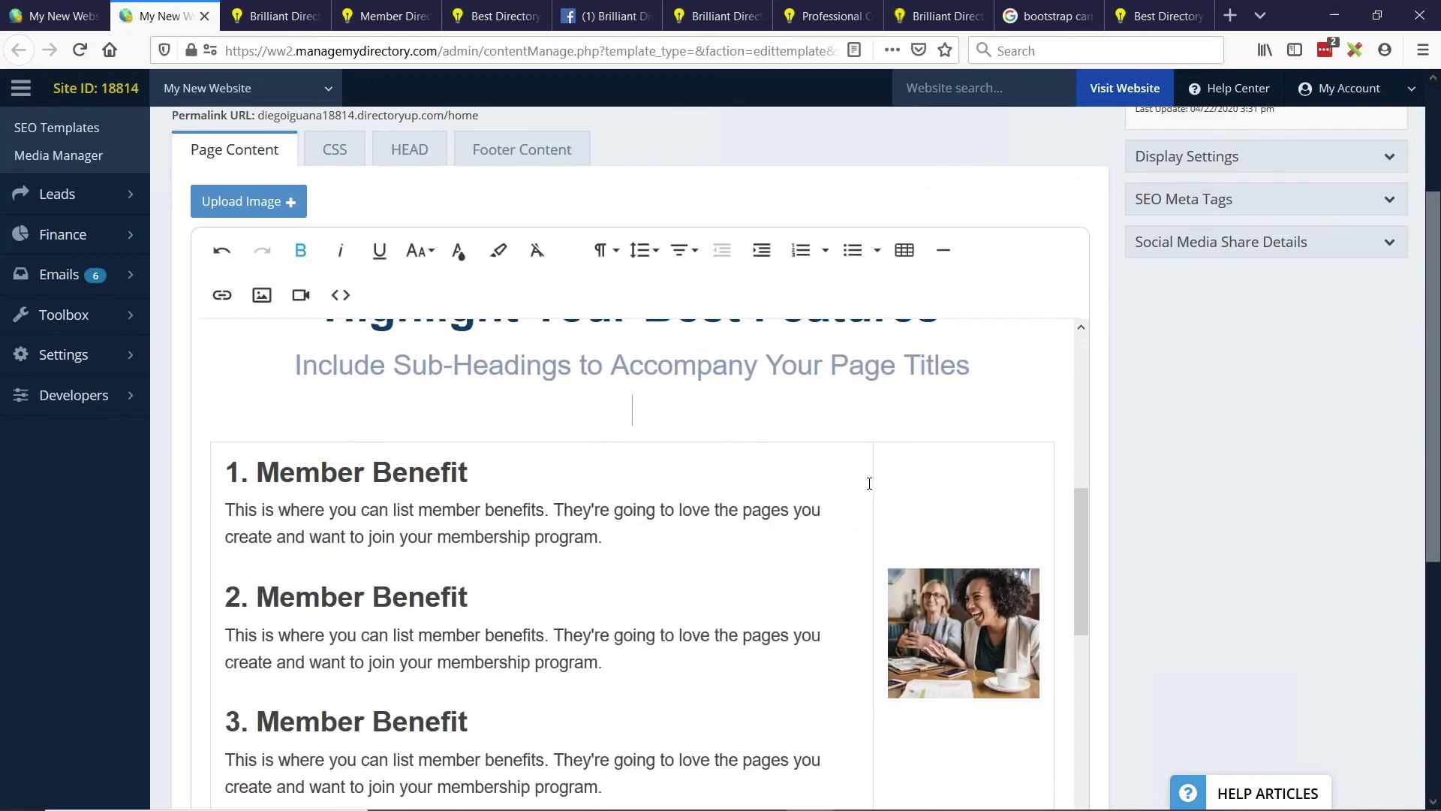
pyautogui.scroll(-2, 864, 488)
pyautogui.moveTo(871, 379); pyautogui.dragTo(723, 379)
pyautogui.scroll(-2, 653, 376)
pyautogui.scroll(-3, 599, 412)
pyautogui.scroll(8, 556, 458)
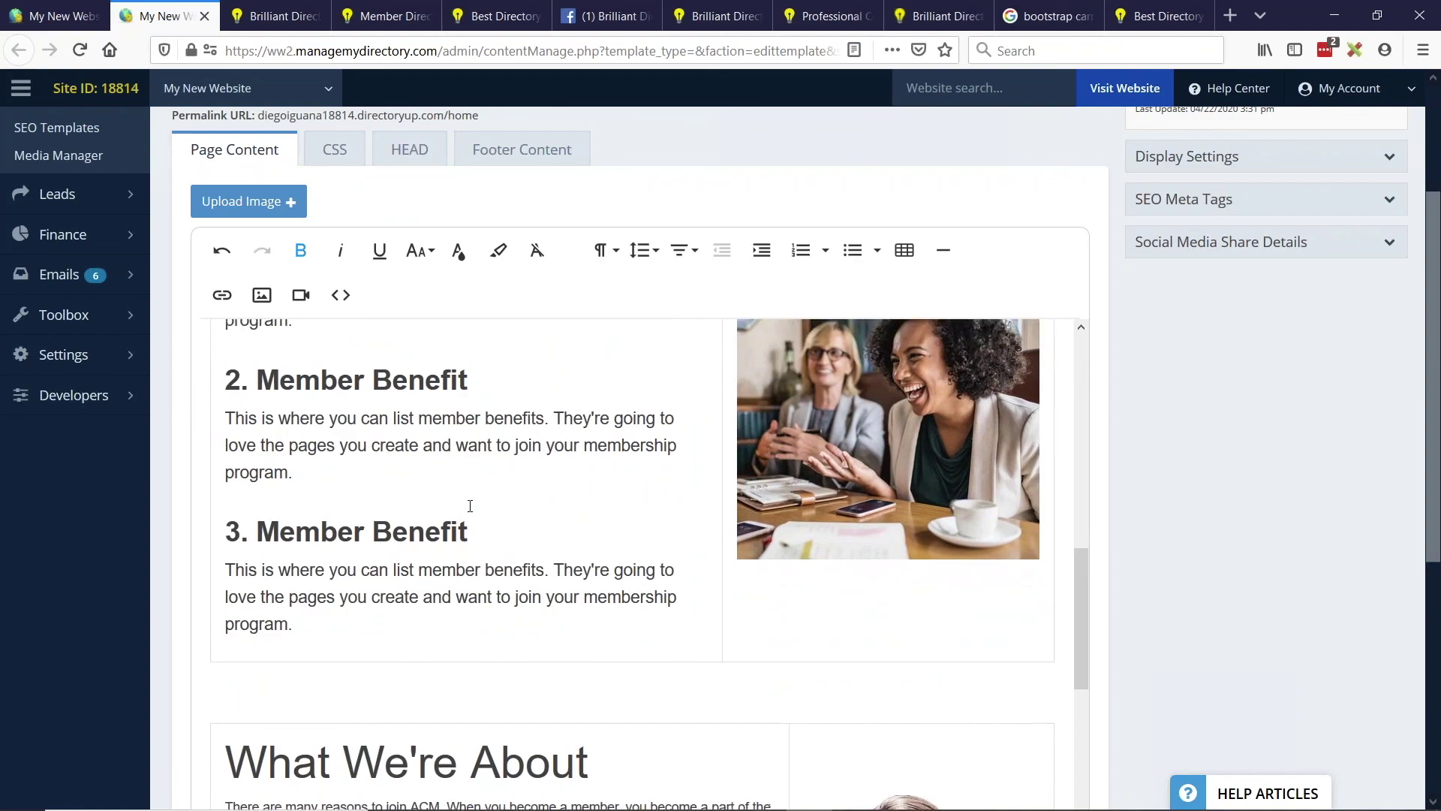
pyautogui.click(546, 465)
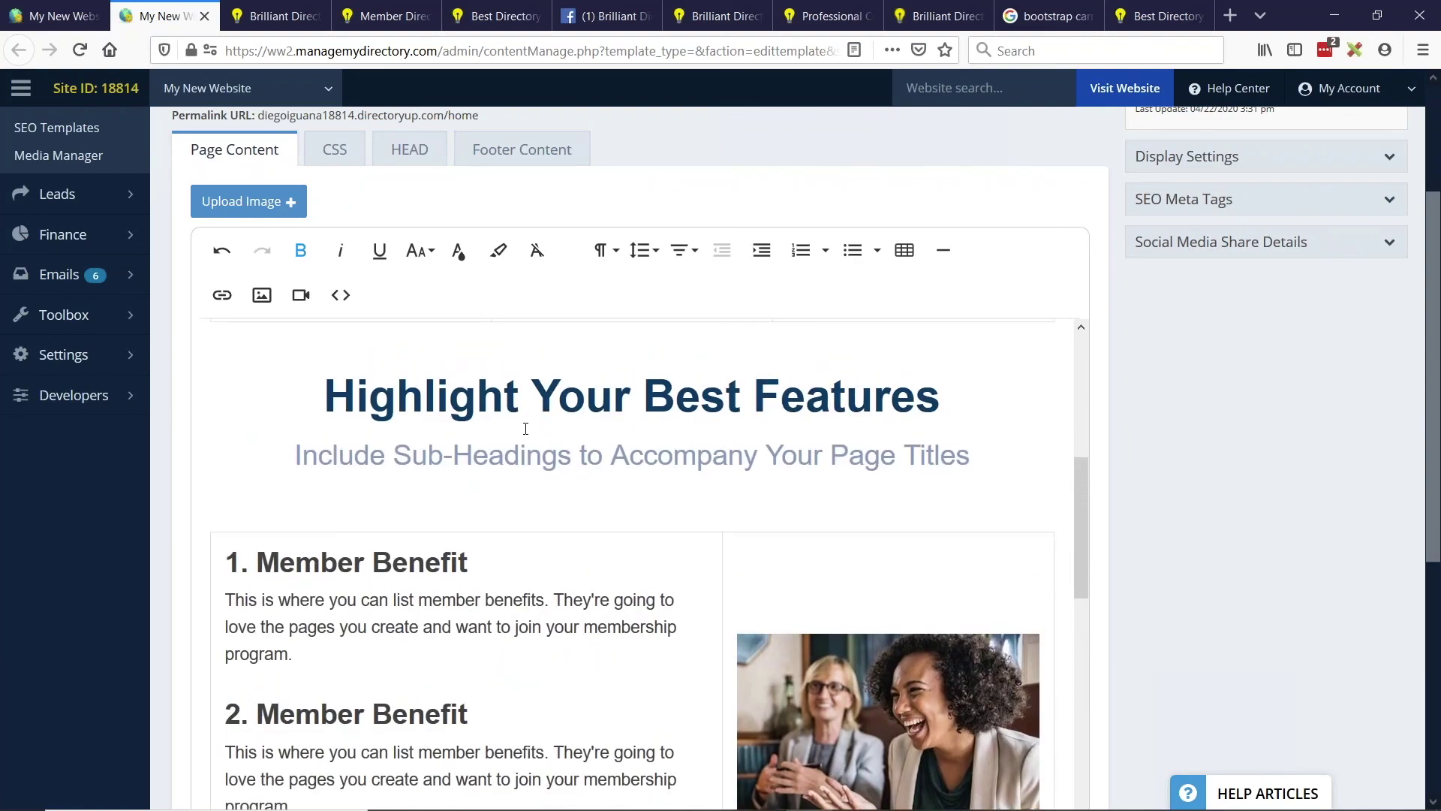
# - Examine the What We're About section in the editor, placing the cursor in its text cell and its picture cell
pyautogui.scroll(-10, 525, 428)
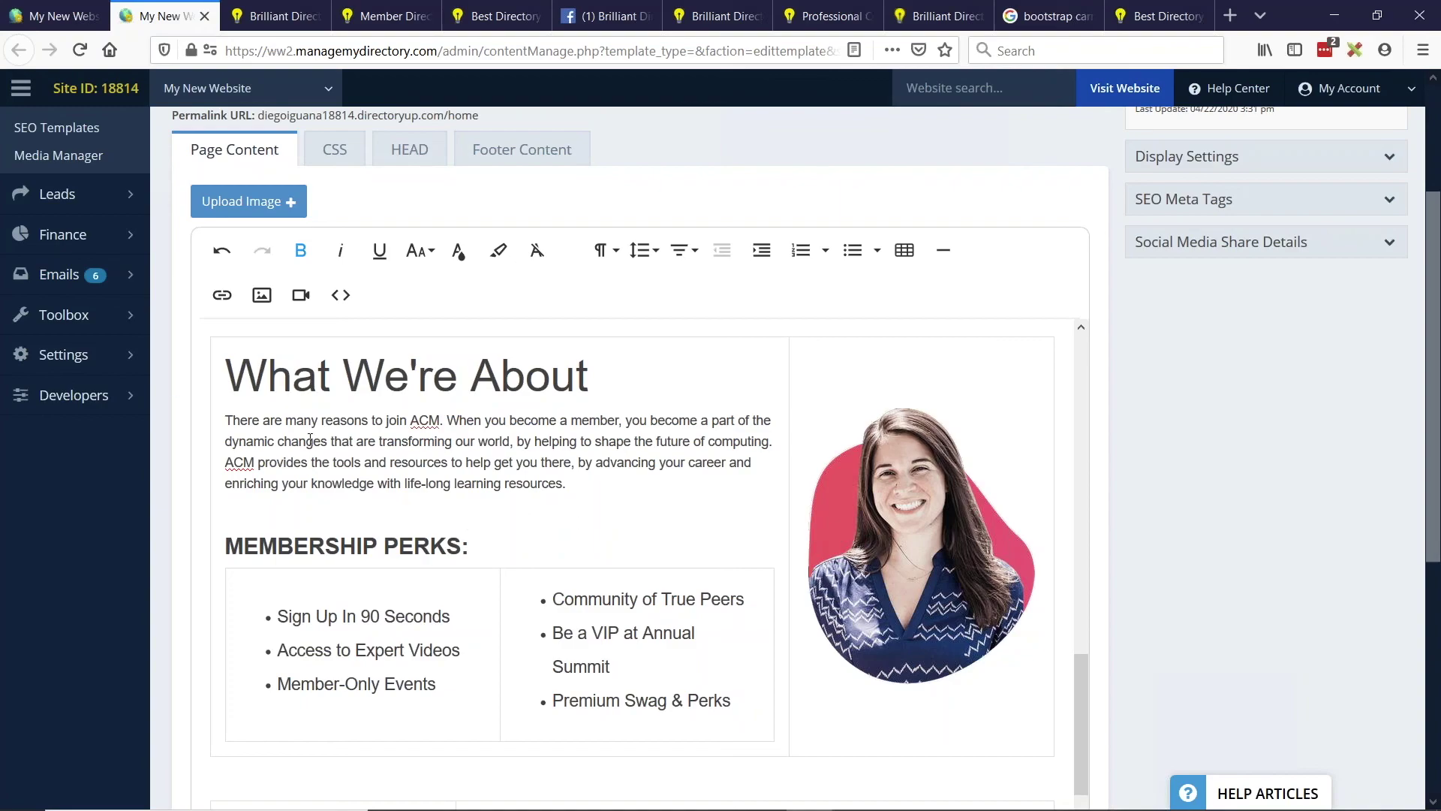
pyautogui.scroll(-2, 310, 439)
pyautogui.scroll(2, 255, 420)
pyautogui.click(222, 347)
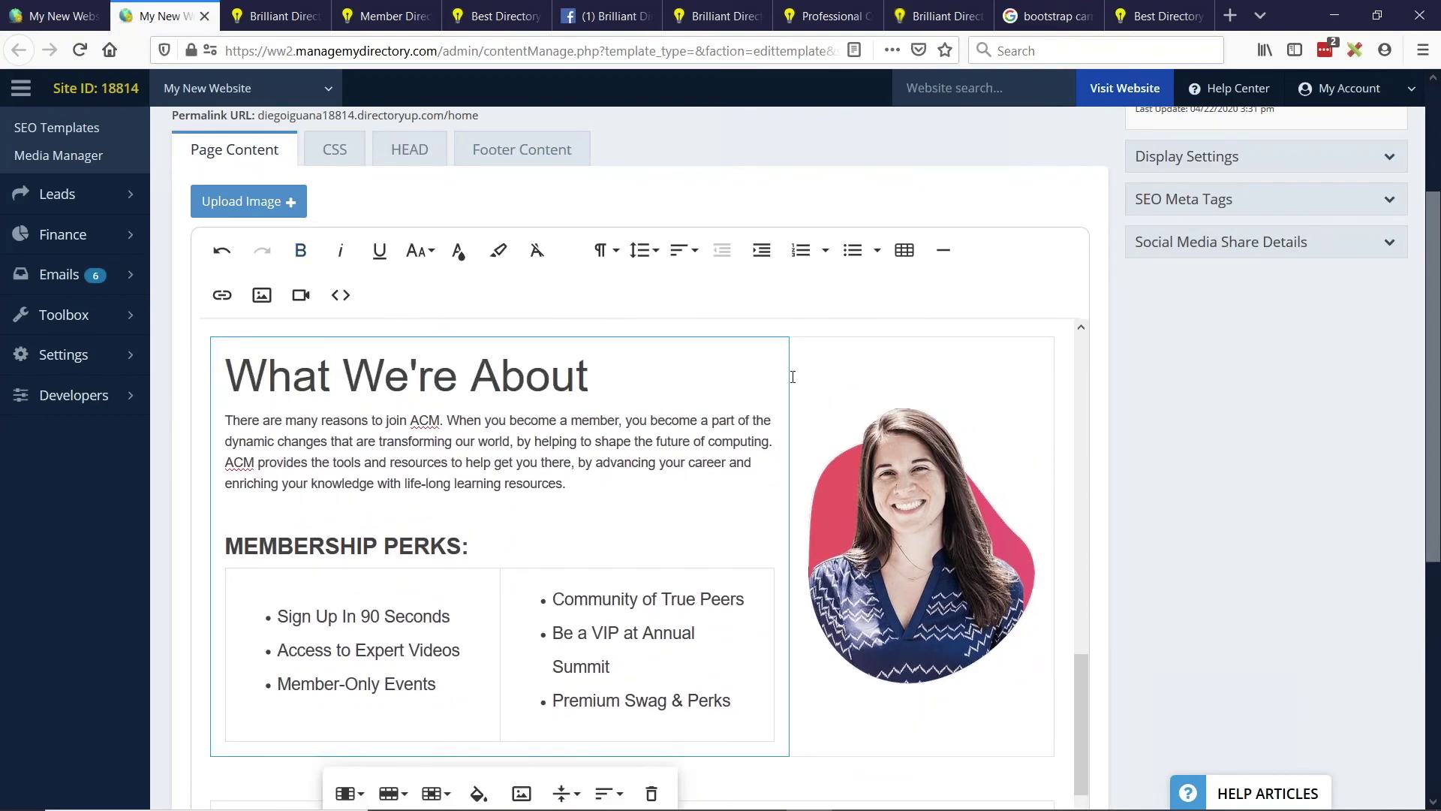
pyautogui.click(830, 370)
pyautogui.click(227, 346)
# - Inspect the two-column table nested under Membership Perks by placing the cursor in each of its list cells
pyautogui.click(244, 579)
pyautogui.click(488, 599)
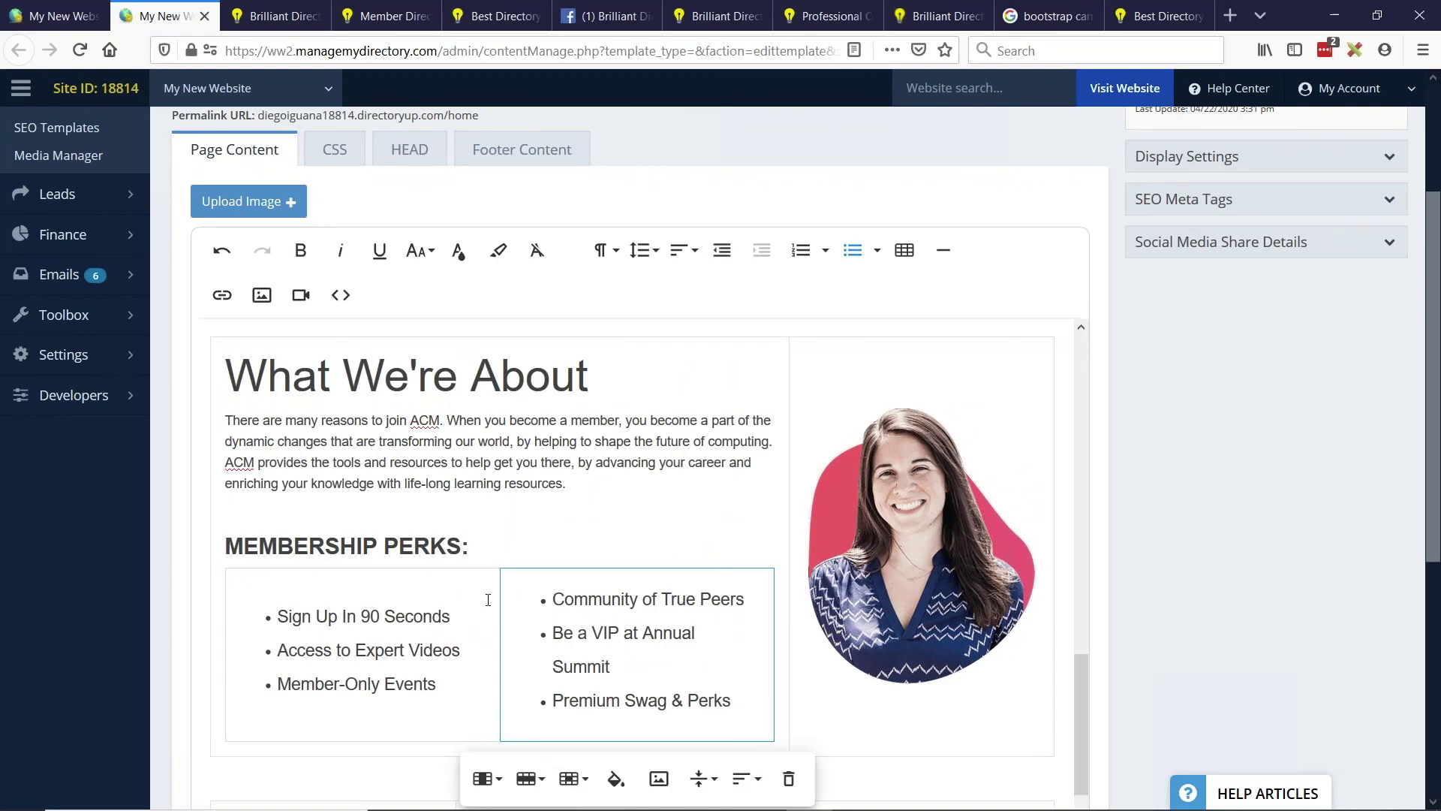
pyautogui.click(419, 598)
pyautogui.scroll(-1, 489, 531)
pyautogui.click(448, 526)
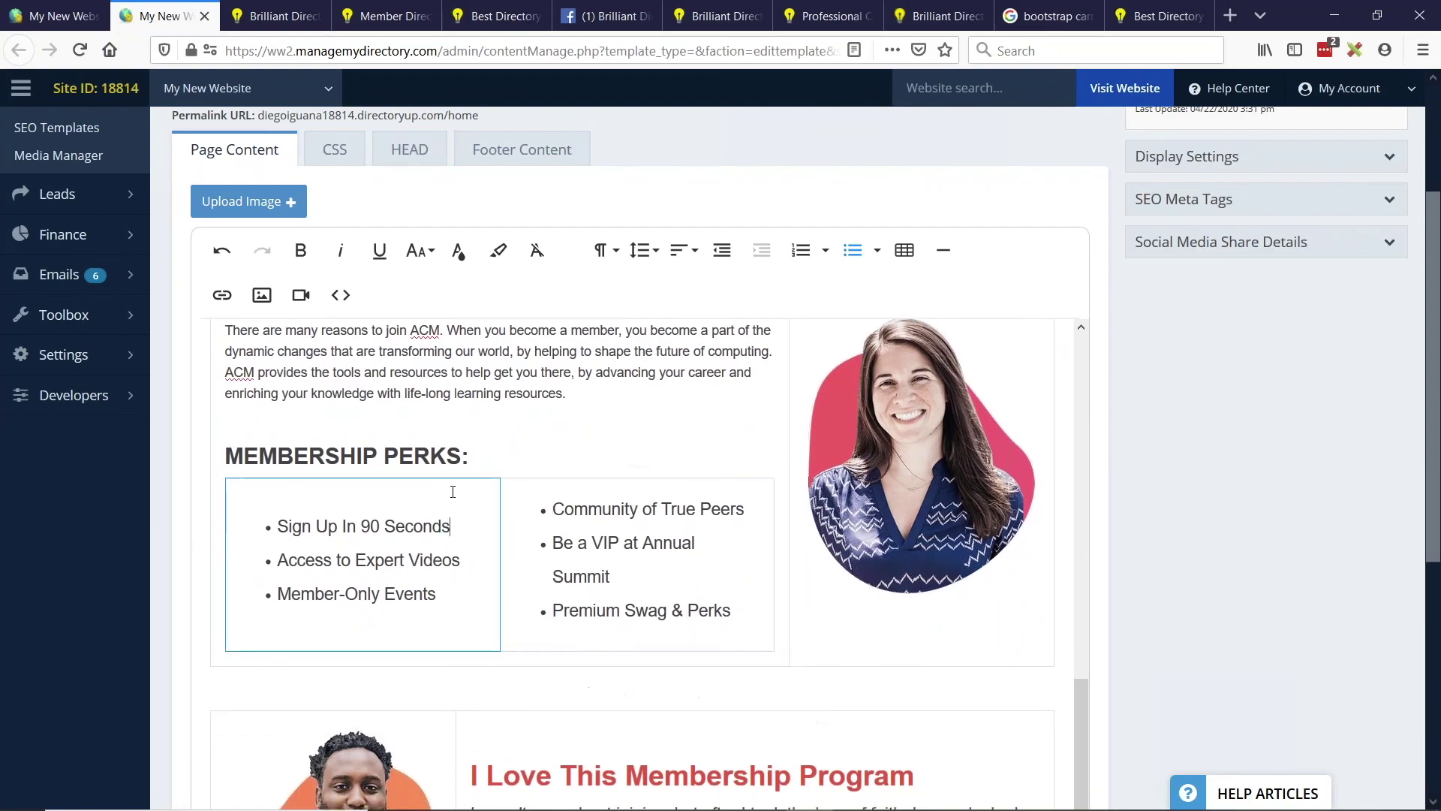
pyautogui.click(299, 525)
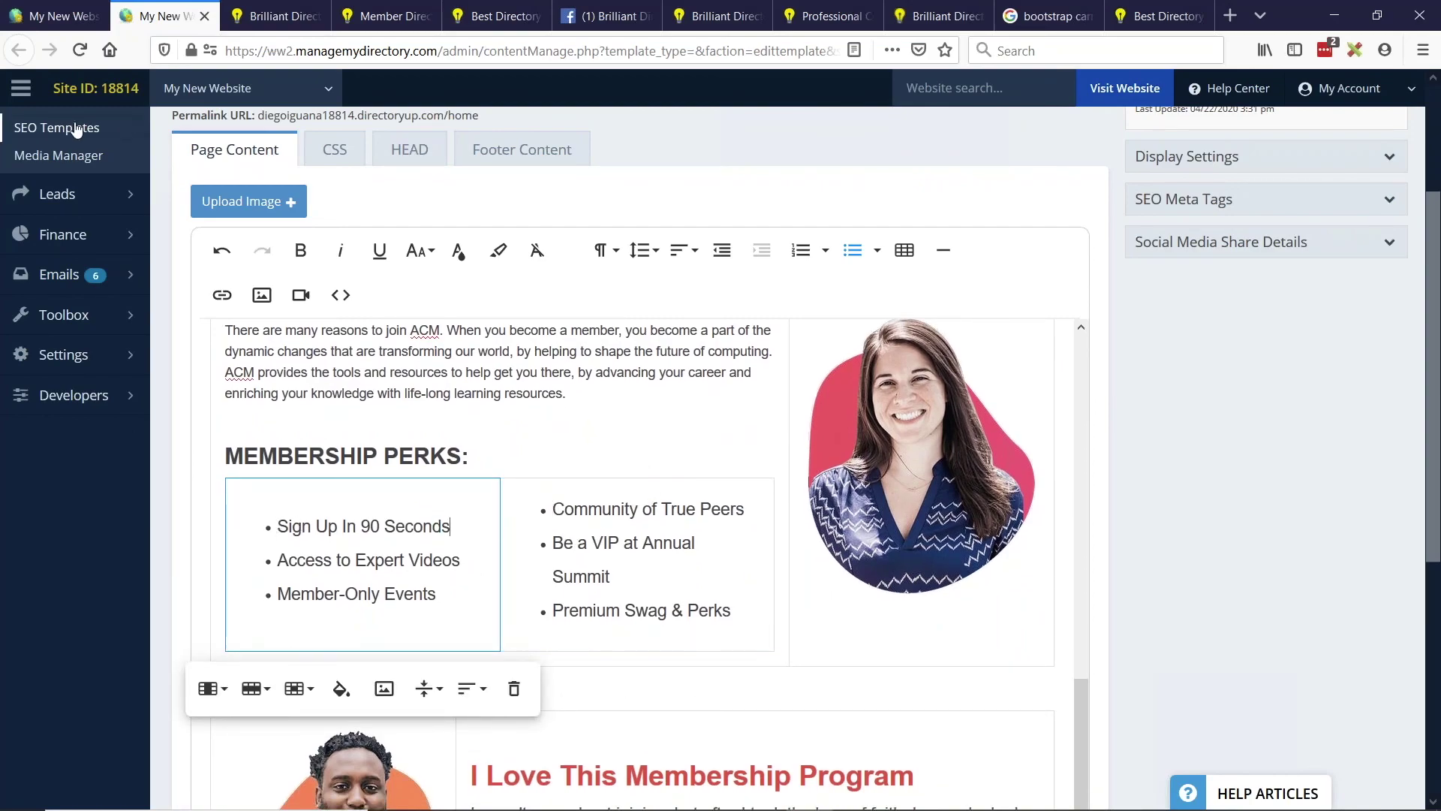
# - Collapse the side navigation to widen the page editor, and view the membership perks and the member testimonial block
pyautogui.click(21, 88)
pyautogui.click(292, 386)
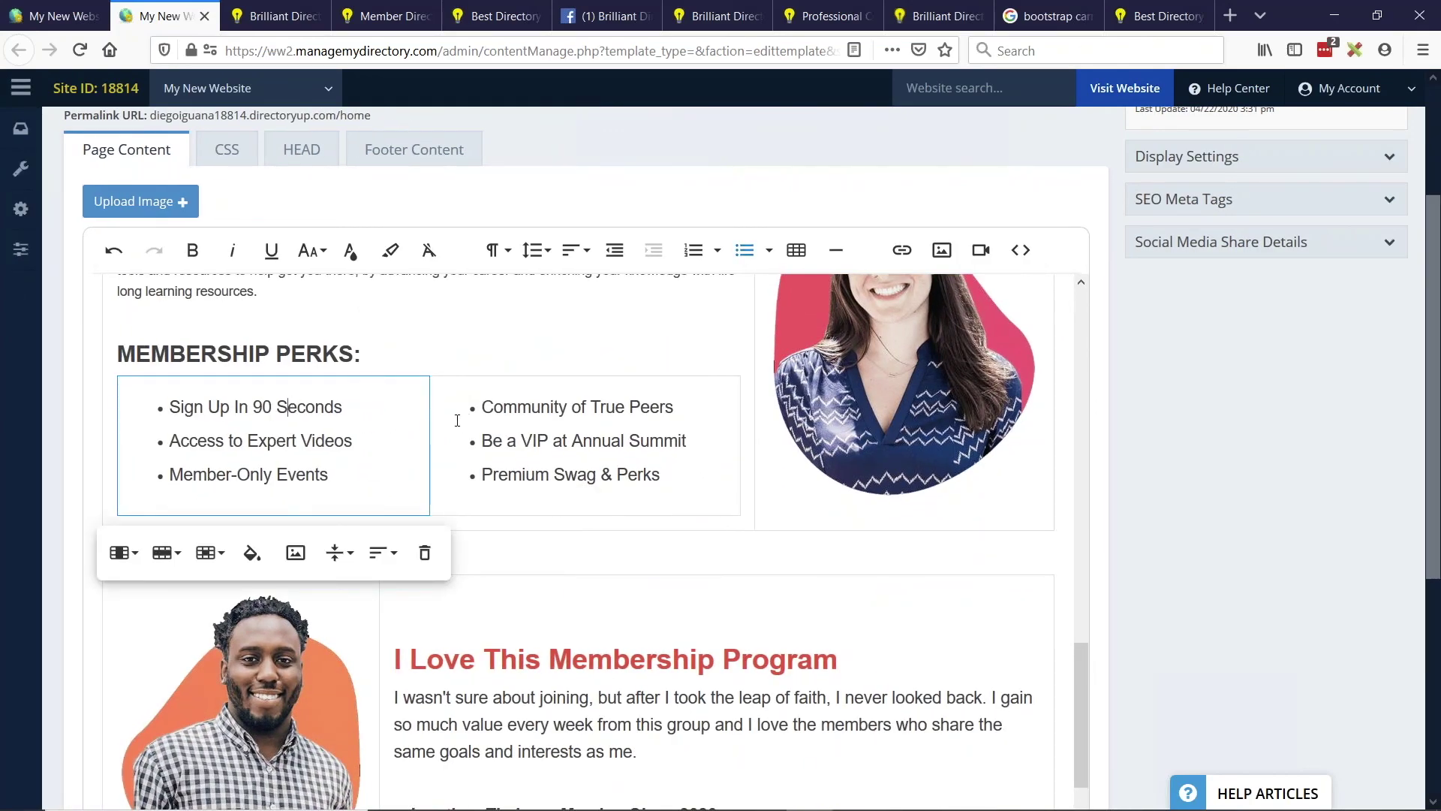
pyautogui.scroll(1, 129, 361)
pyautogui.click(521, 412)
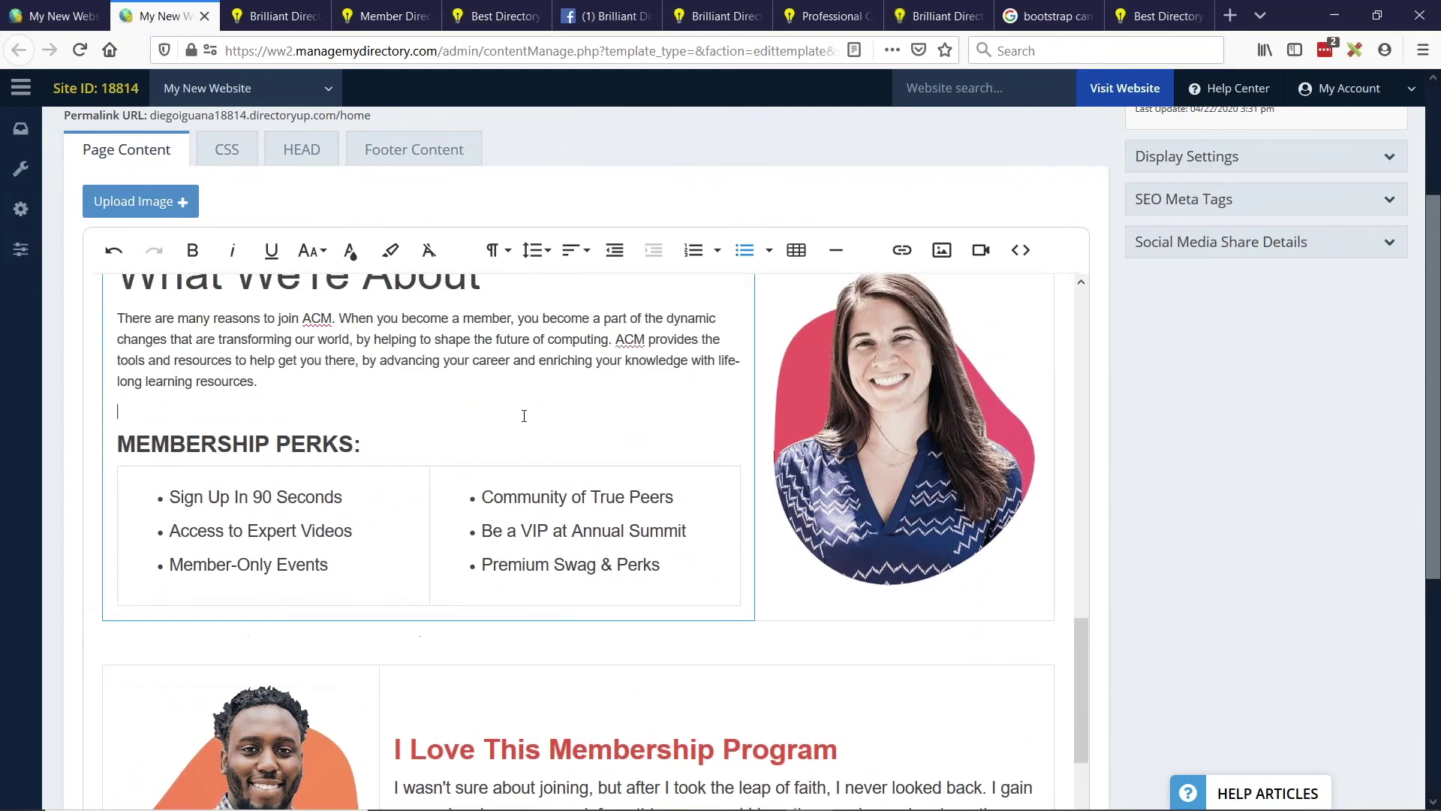
pyautogui.scroll(-3, 431, 498)
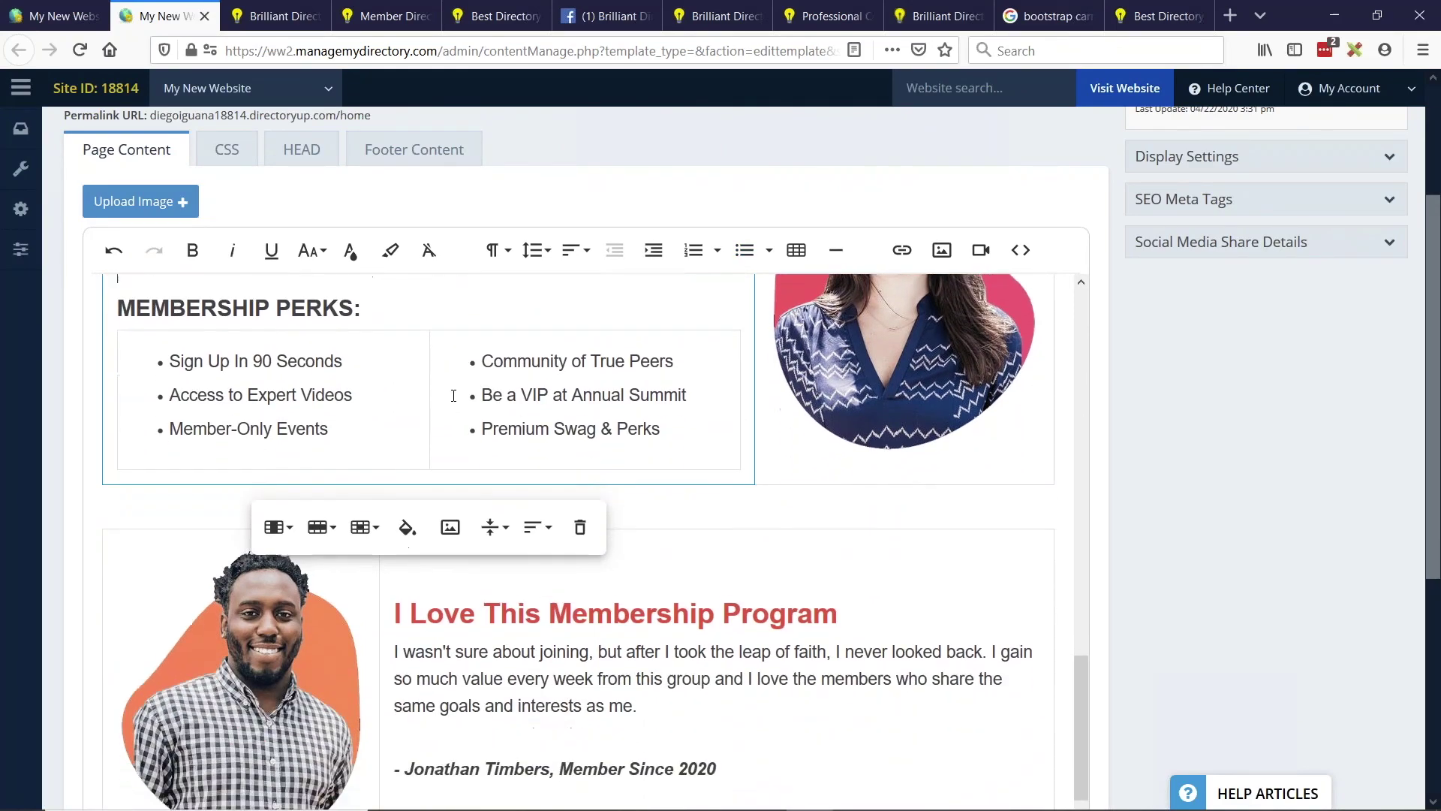
pyautogui.scroll(-1, 450, 536)
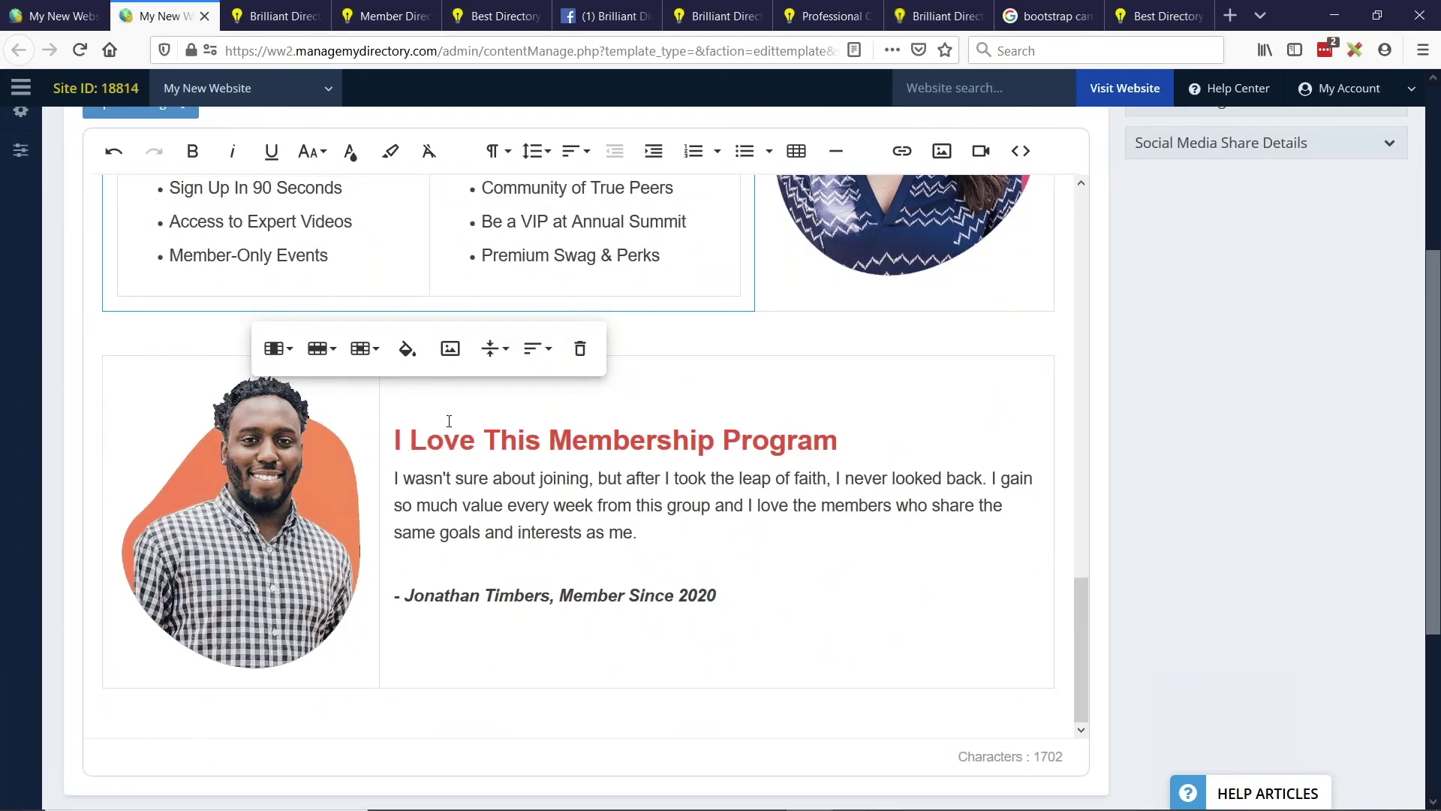
# - Change the text color of the testimonial heading "I Love This Membership Program" to purple
pyautogui.click(449, 421)
pyautogui.scroll(1, 544, 497)
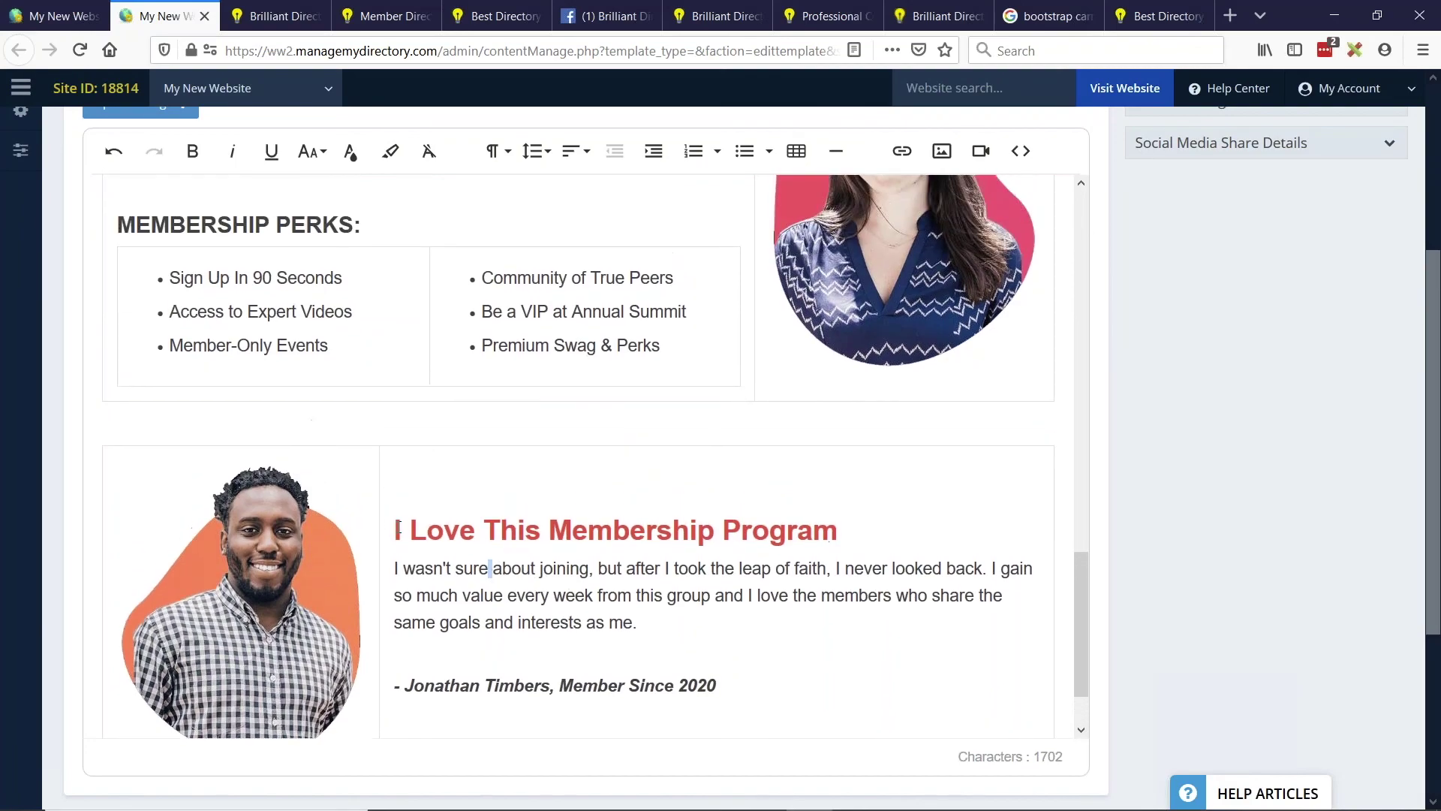
pyautogui.moveTo(394, 530); pyautogui.dragTo(840, 528)
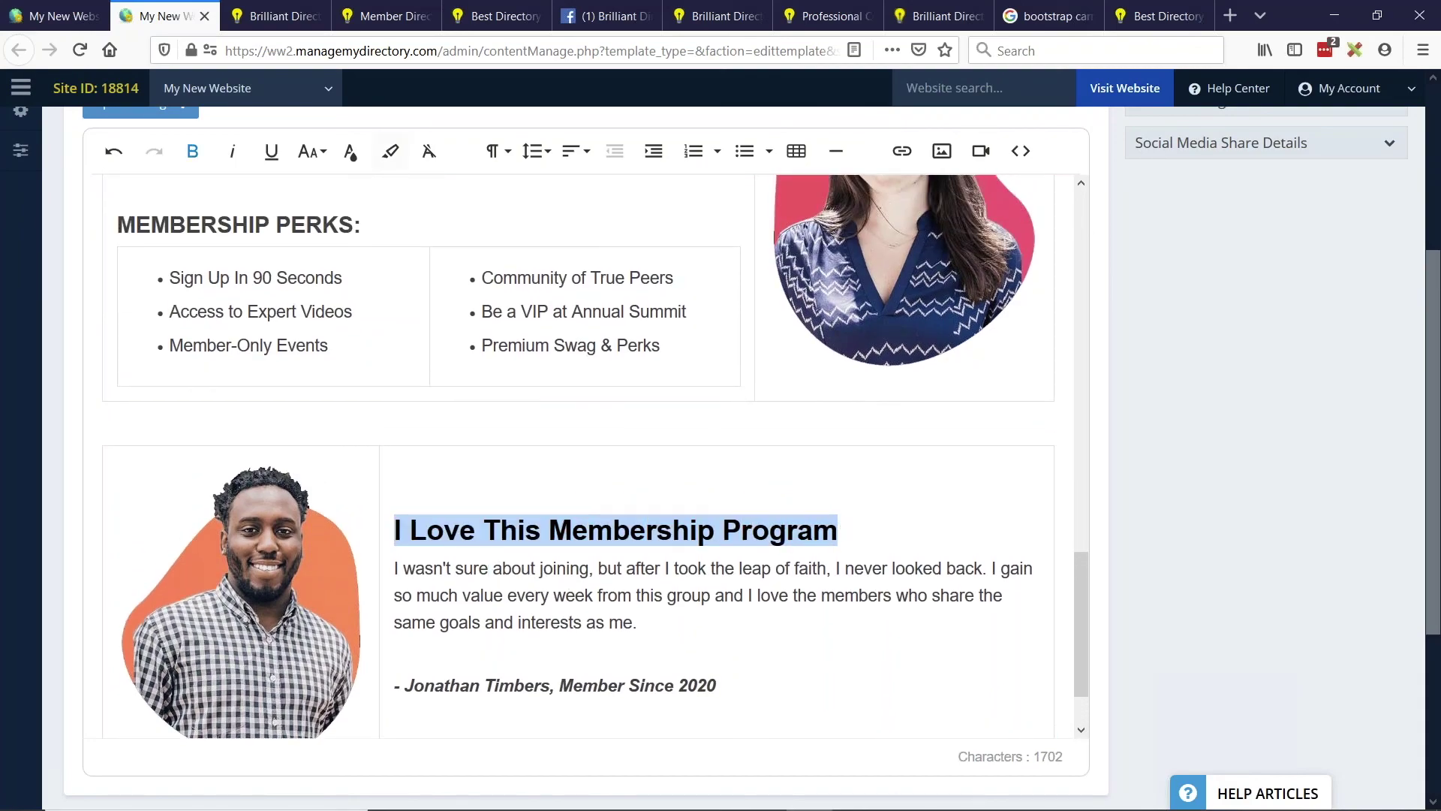
pyautogui.click(349, 151)
pyautogui.click(486, 216)
pyautogui.click(425, 534)
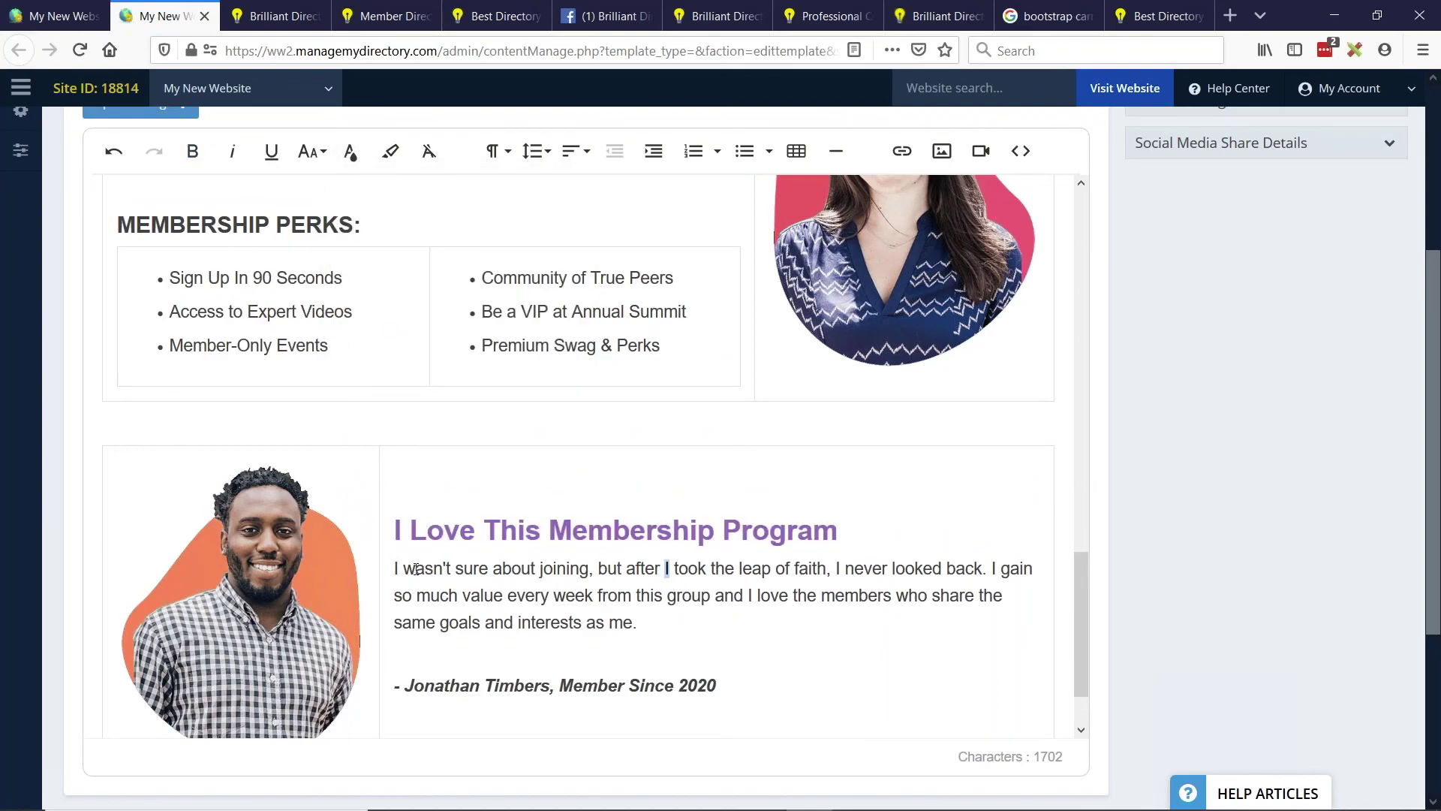
pyautogui.scroll(-4, 657, 512)
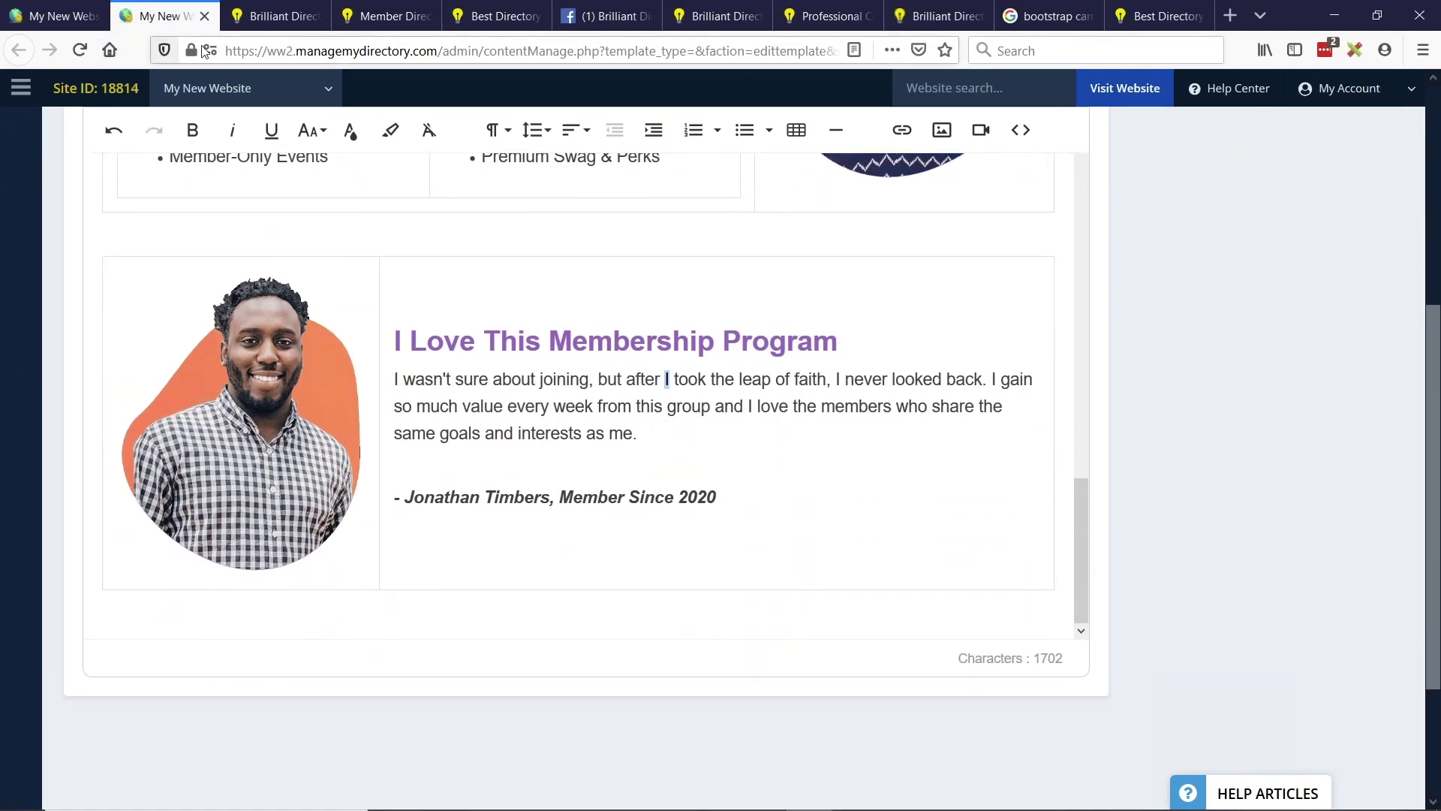
# - Switch to the live home page and review its custom content from the page cards down to the member testimonial
pyautogui.click(274, 15)
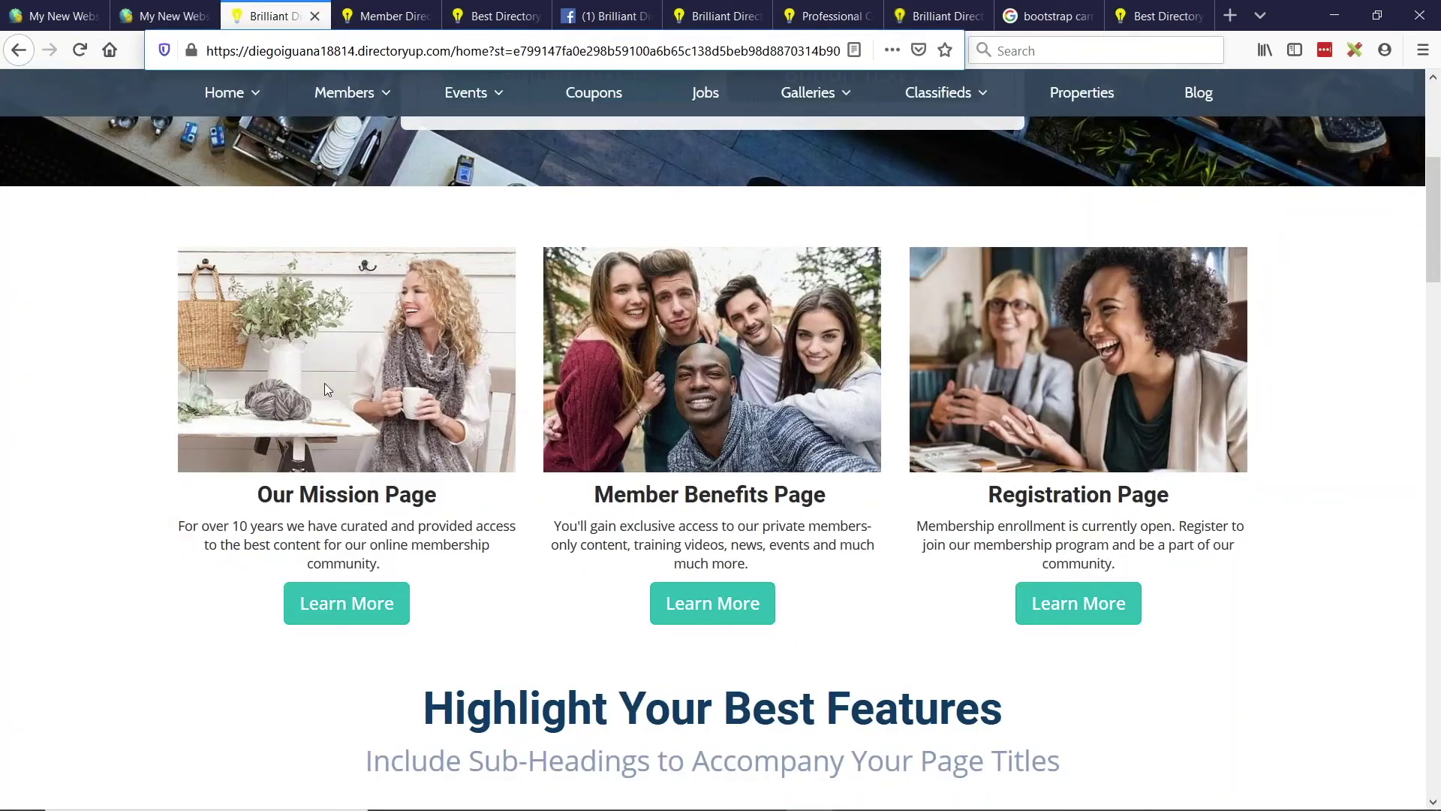
pyautogui.scroll(-6, 551, 360)
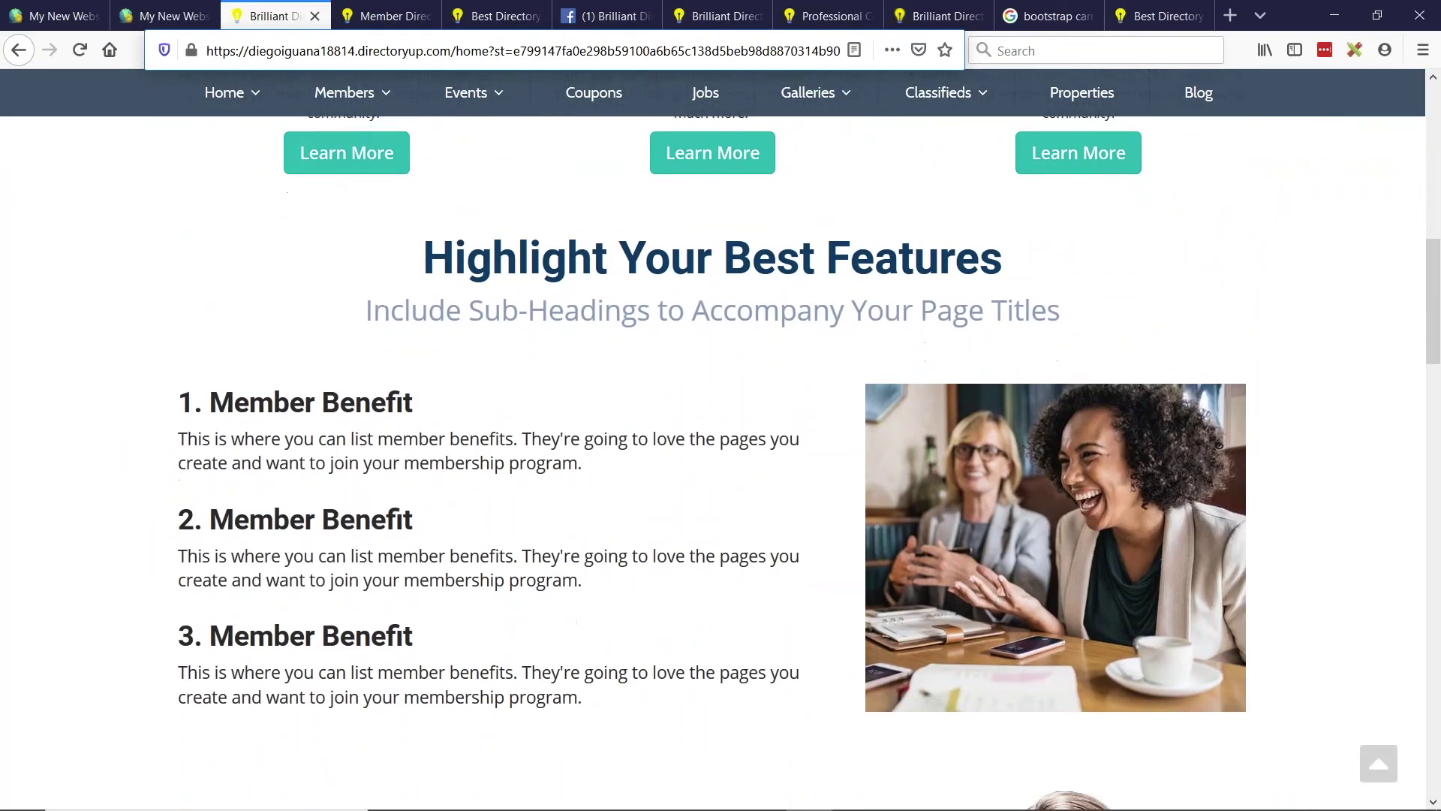
pyautogui.scroll(-9, 567, 349)
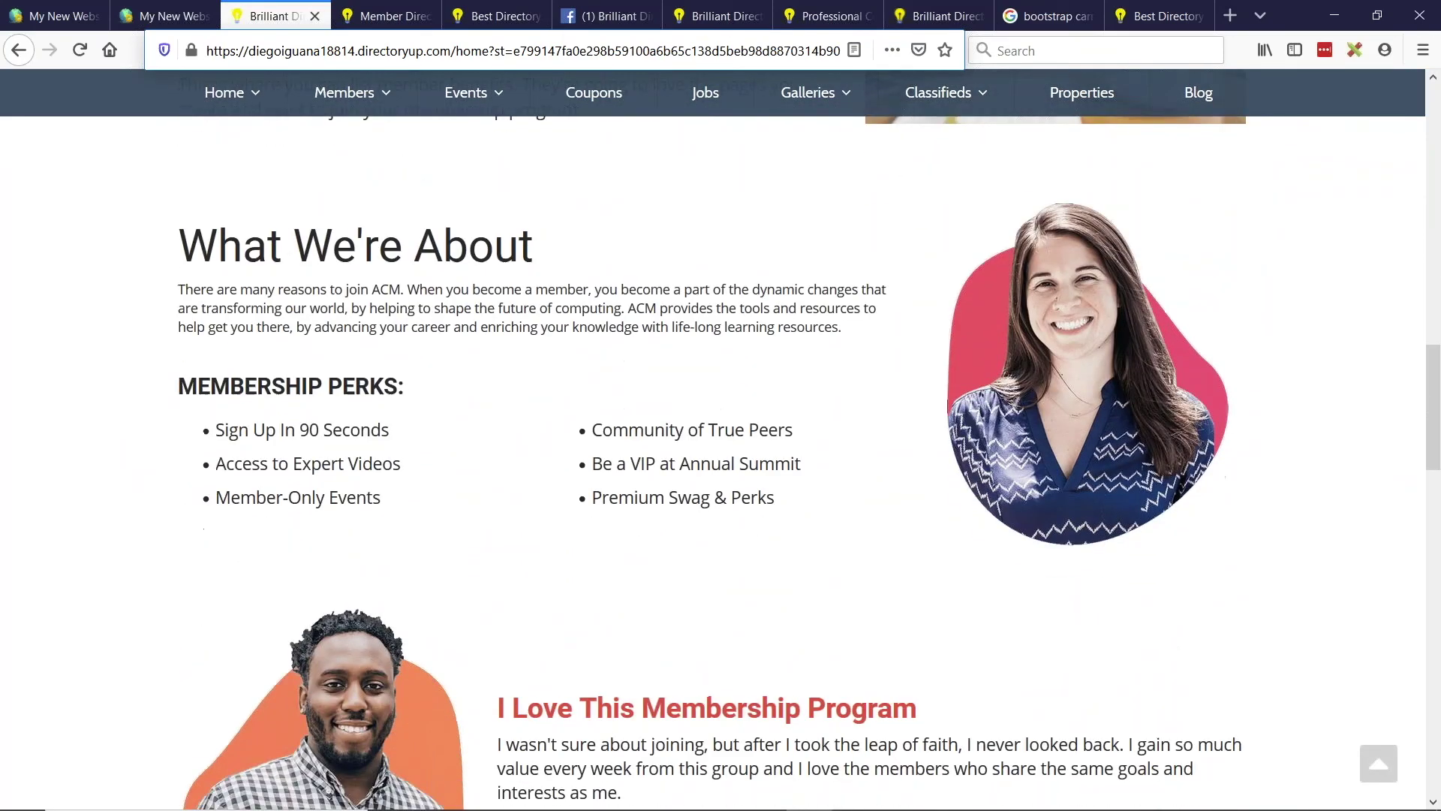
pyautogui.scroll(-3, 428, 308)
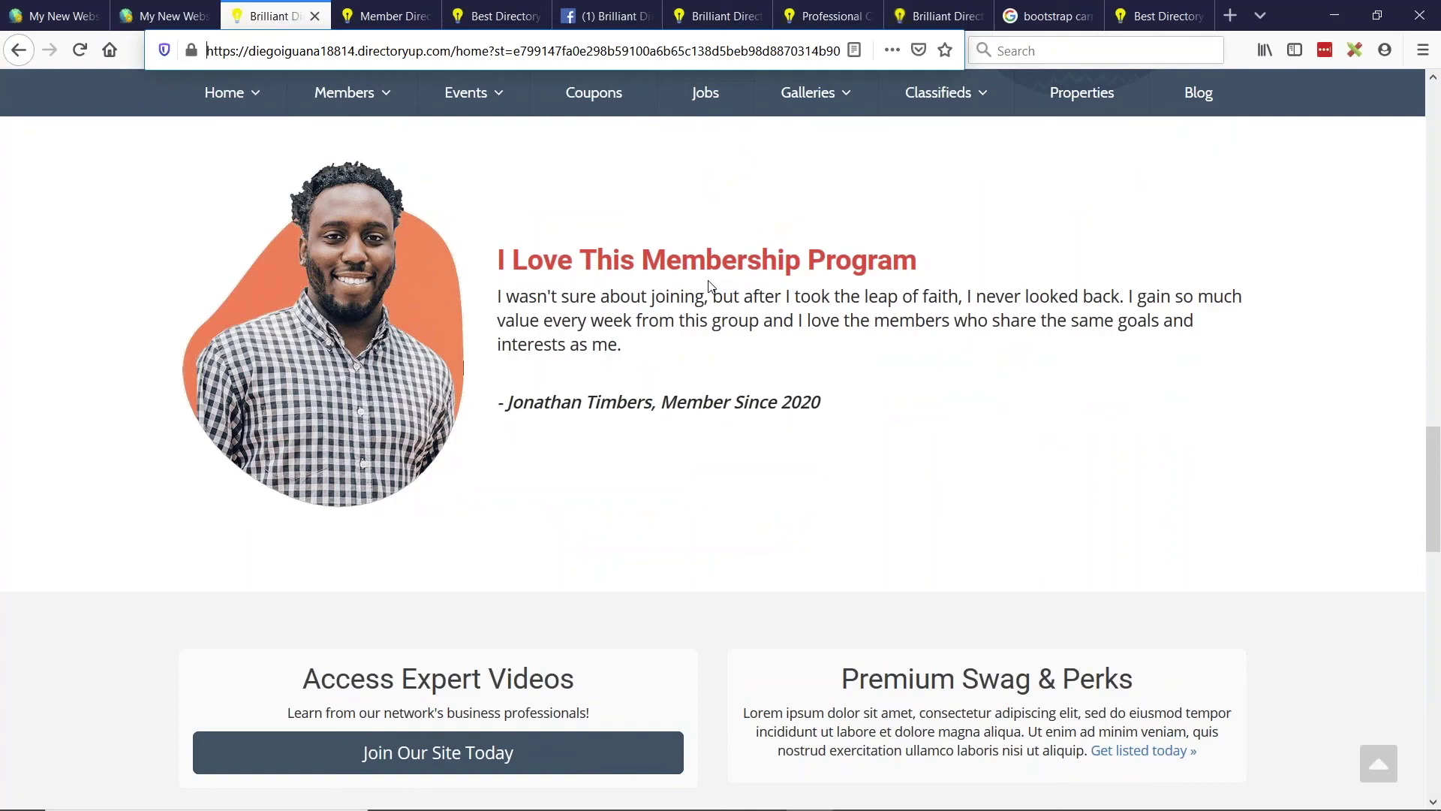
pyautogui.scroll(-2, 714, 293)
pyautogui.scroll(2, 714, 292)
pyautogui.scroll(-2, 762, 324)
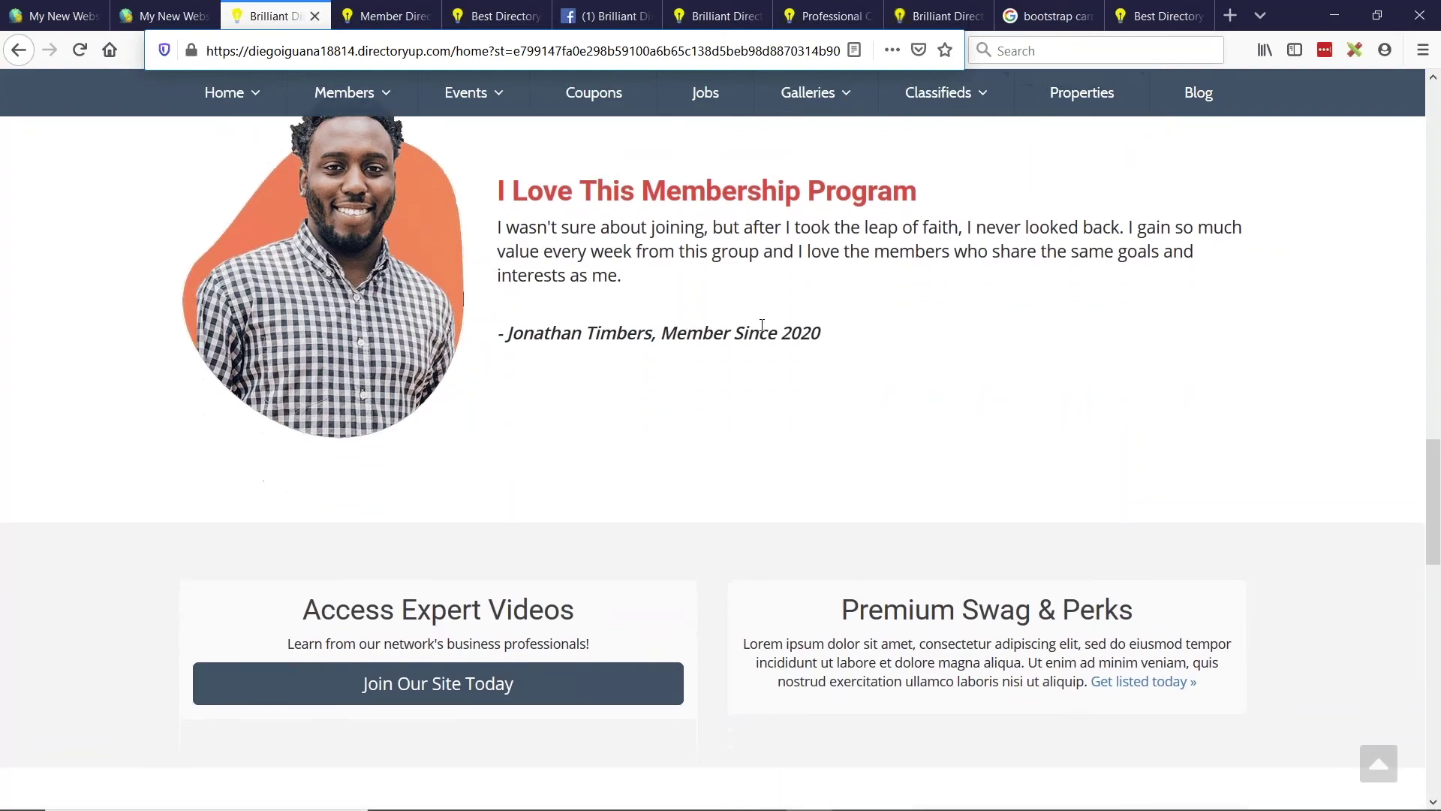
pyautogui.scroll(2, 753, 328)
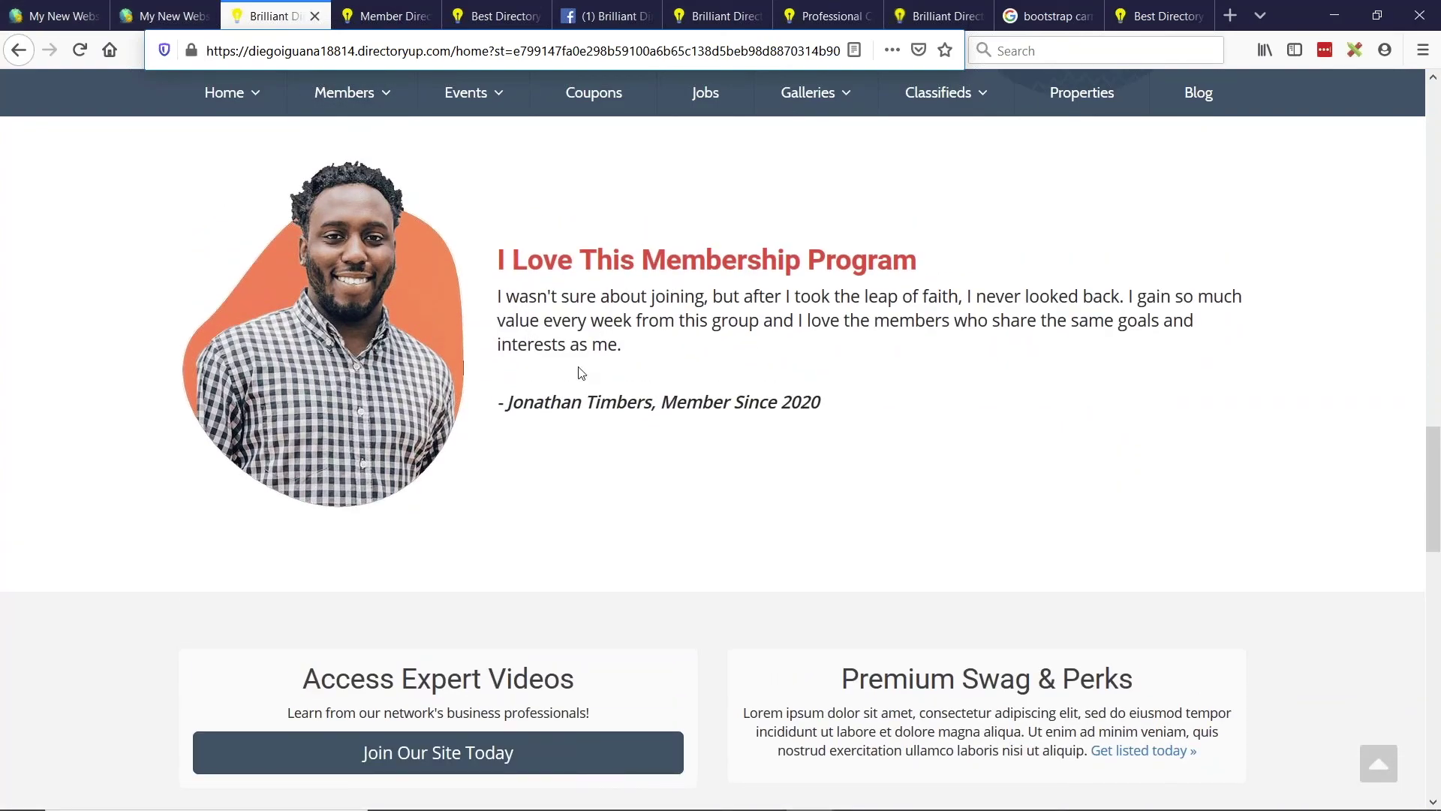
# - Return to the homepage layout settings, highlight the Section 2 label, and view the About Website / Join Offer section on the live home page
pyautogui.click(165, 15)
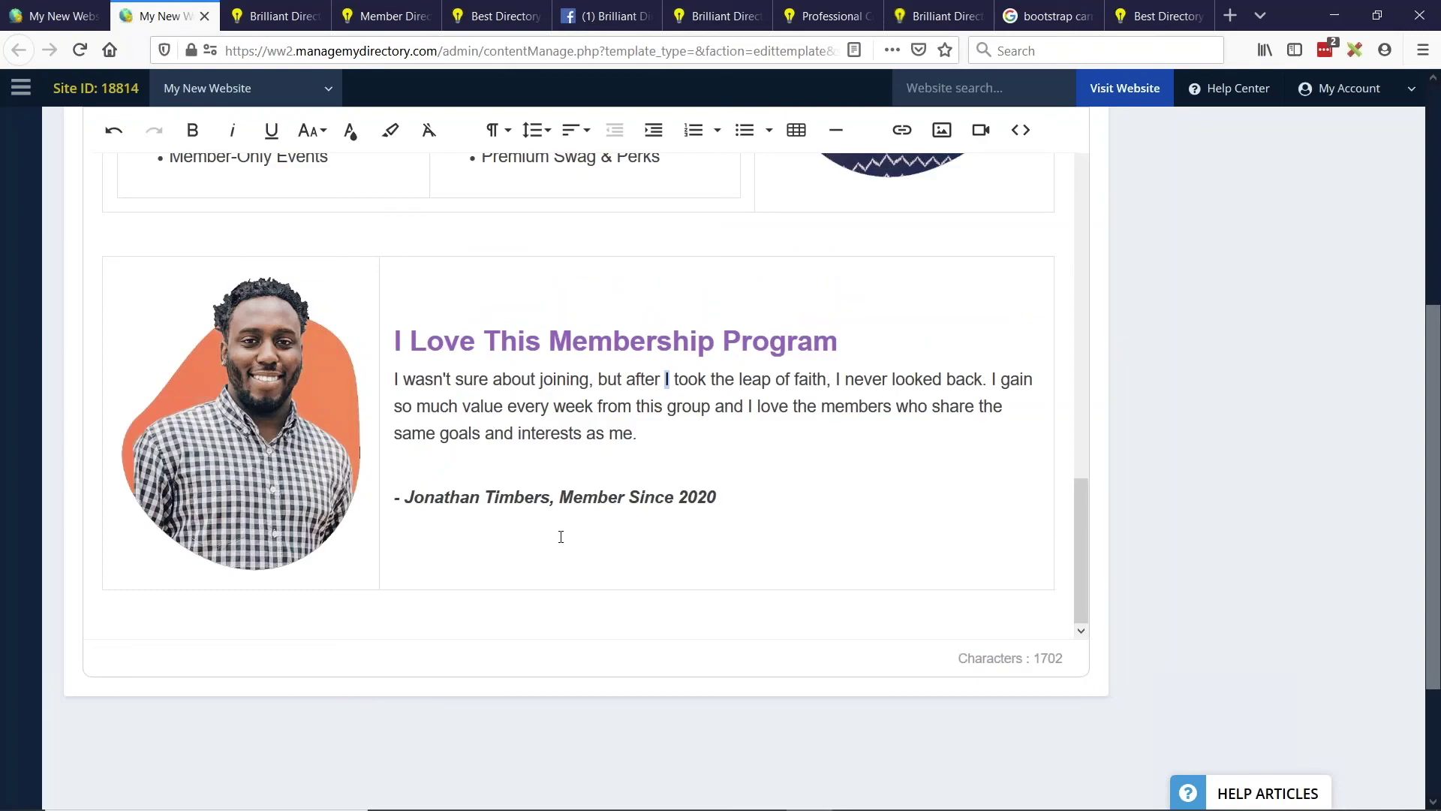
pyautogui.scroll(-2, 561, 536)
pyautogui.scroll(3, 561, 536)
pyautogui.click(56, 16)
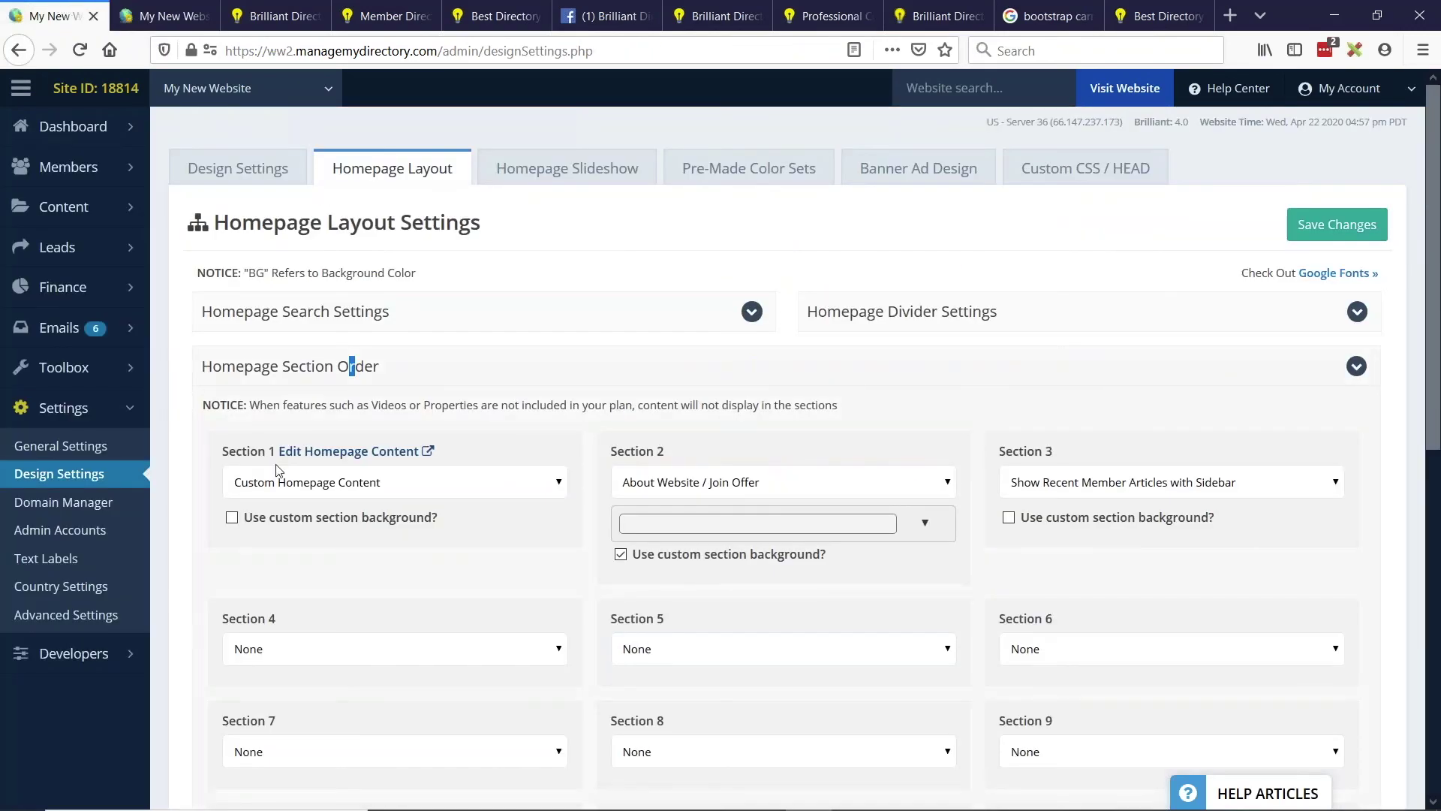
pyautogui.moveTo(612, 452); pyautogui.dragTo(696, 459)
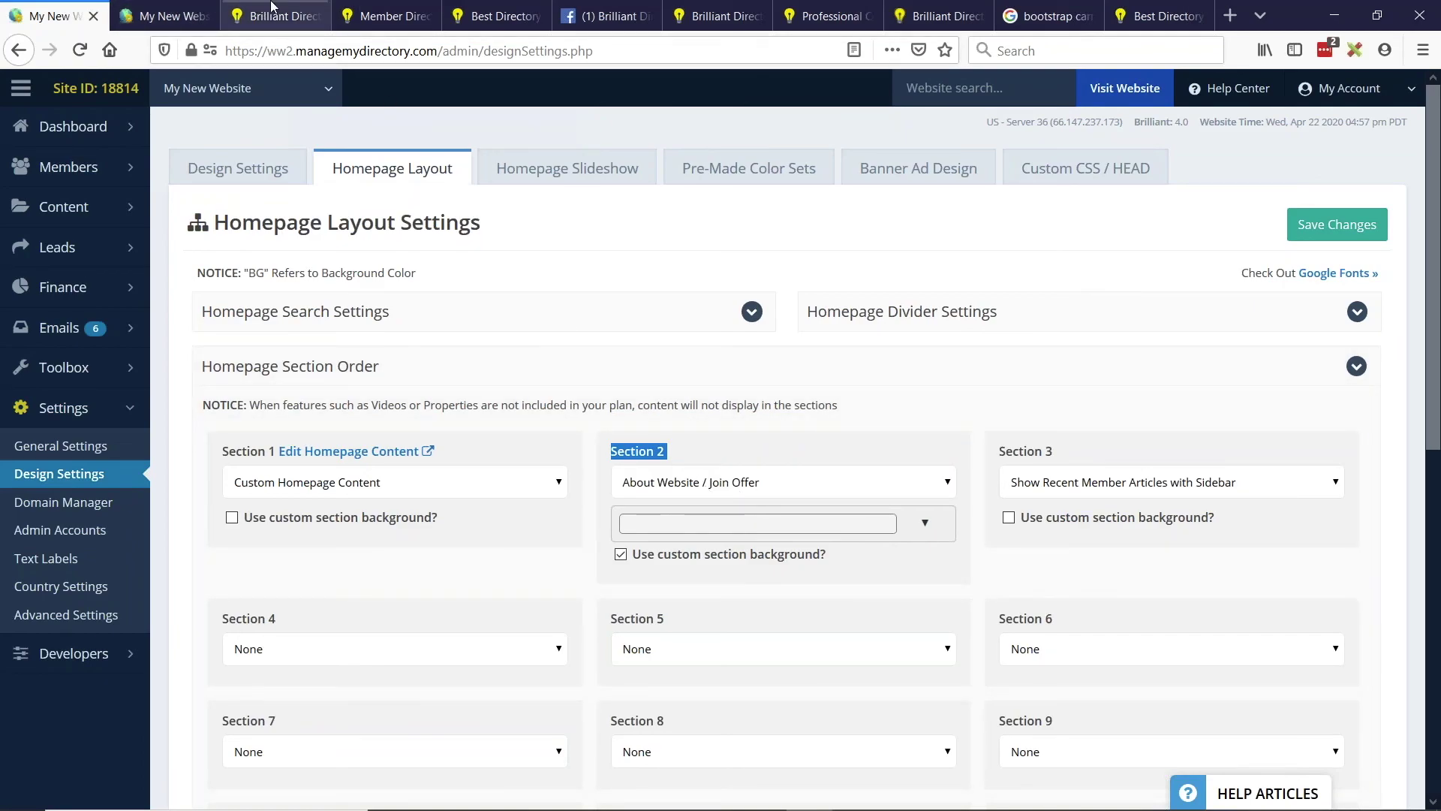
pyautogui.click(272, 7)
pyautogui.scroll(-4, 843, 398)
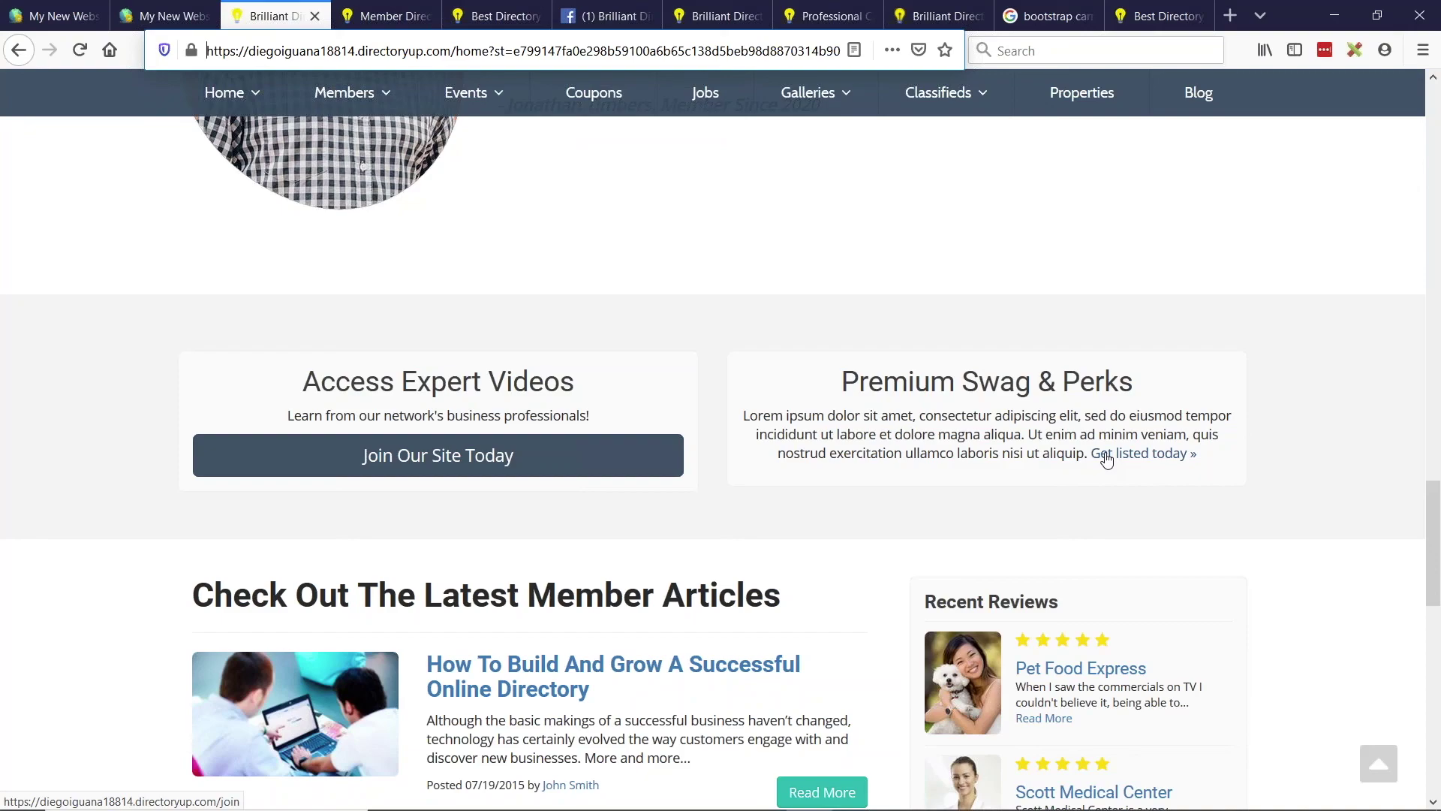
# - Set the custom background of Section 2, About Website / Join Offer, to light blue and save the homepage layout changes
pyautogui.click(37, 11)
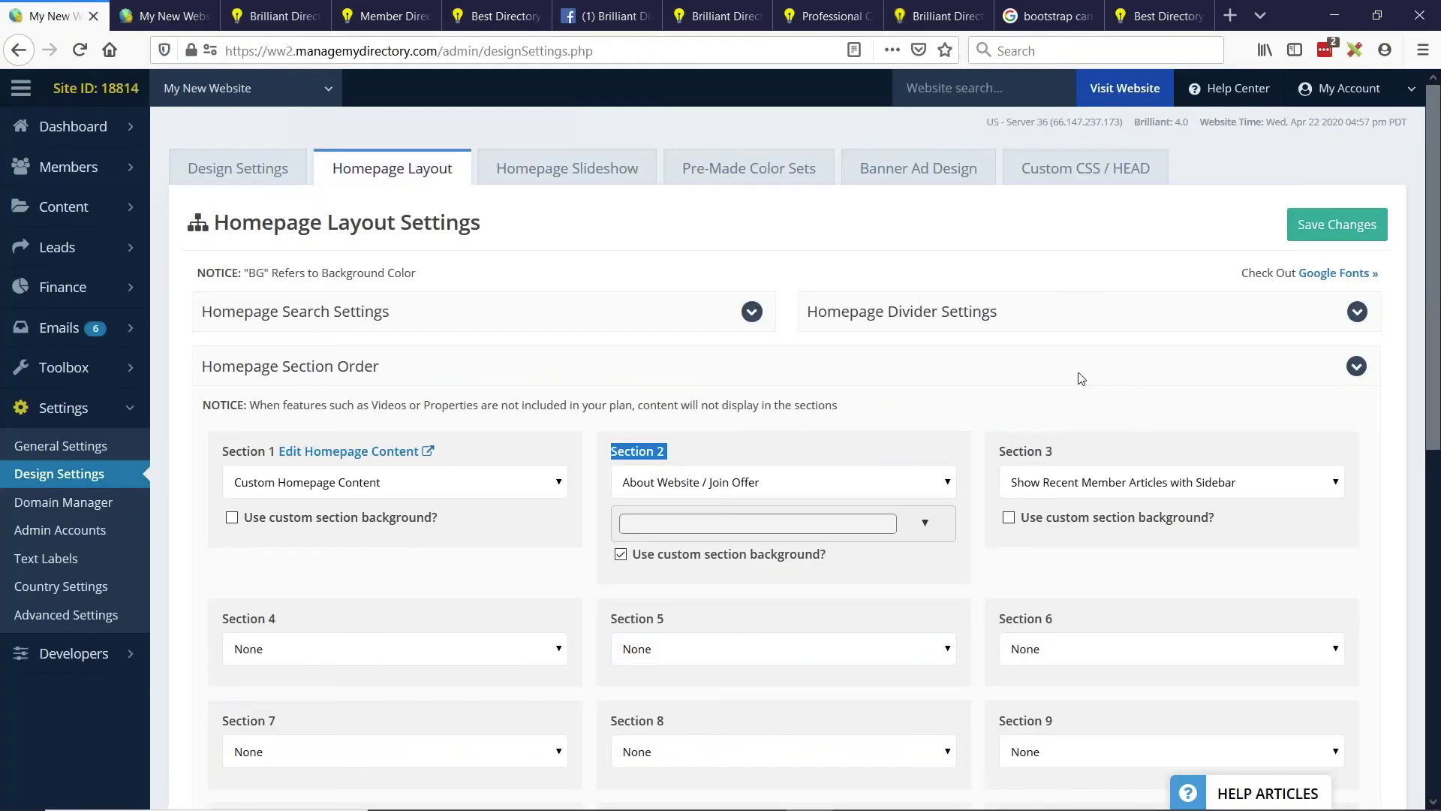
pyautogui.click(692, 525)
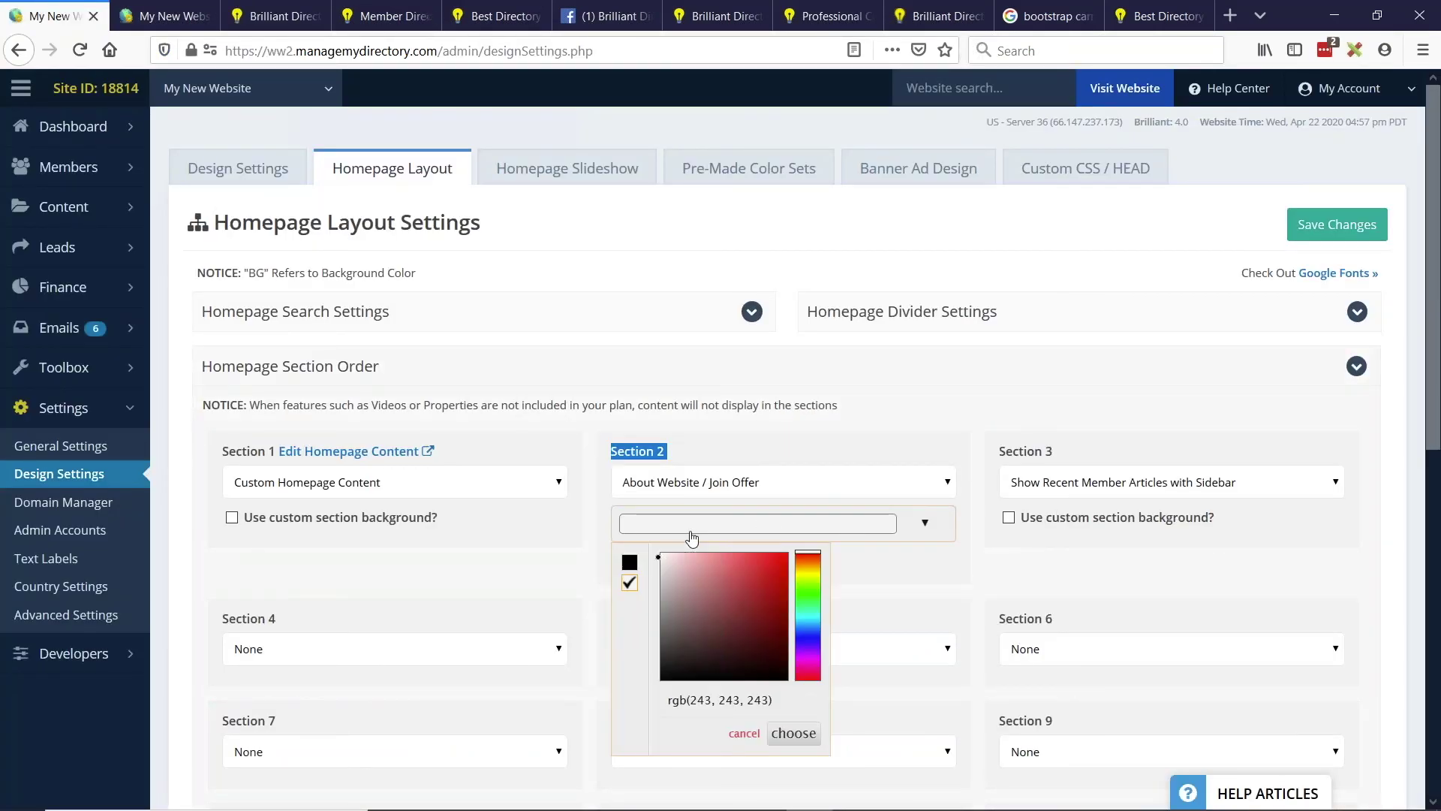
pyautogui.moveTo(733, 633); pyautogui.dragTo(645, 606)
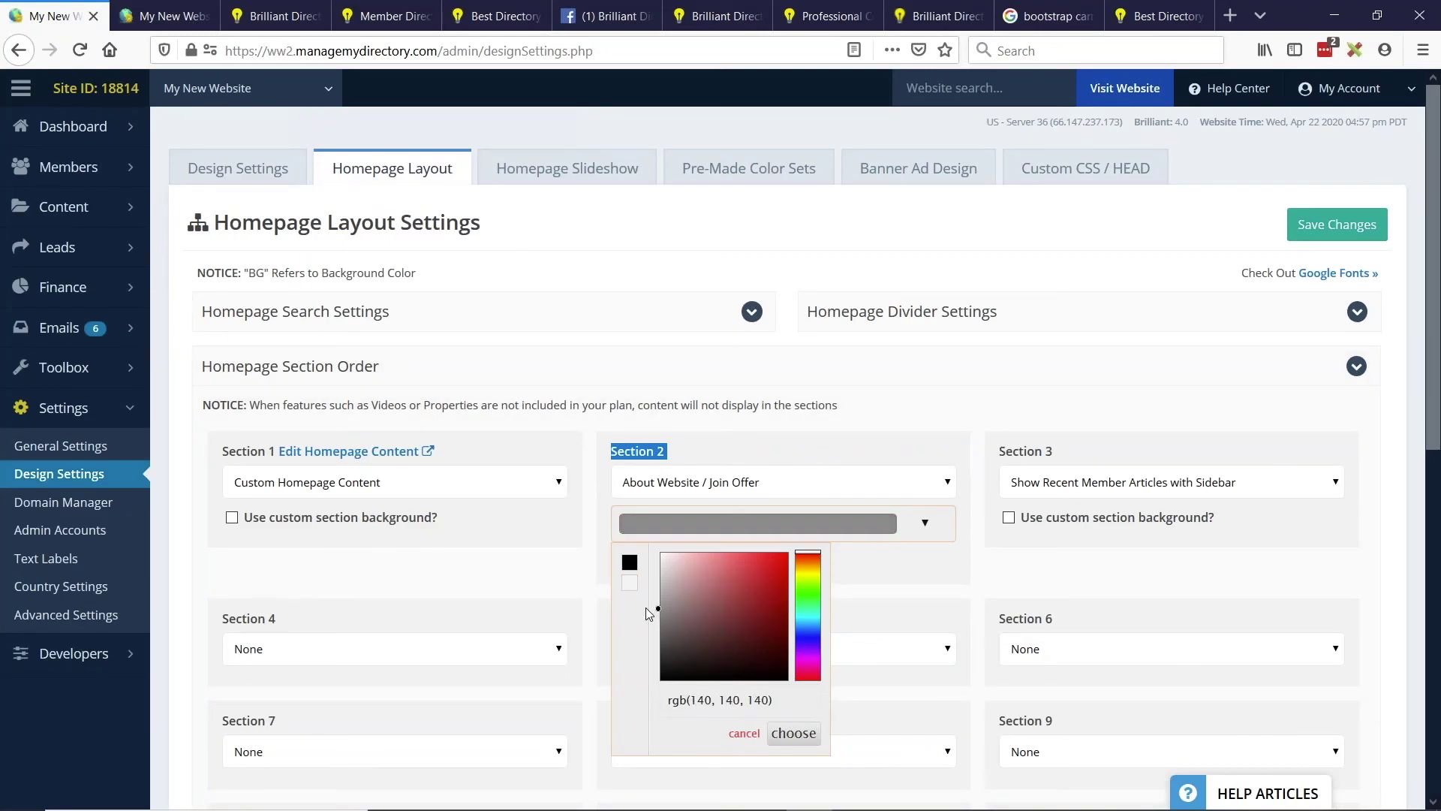
pyautogui.click(799, 628)
pyautogui.click(726, 561)
pyautogui.moveTo(725, 563); pyautogui.dragTo(693, 559)
pyautogui.click(793, 734)
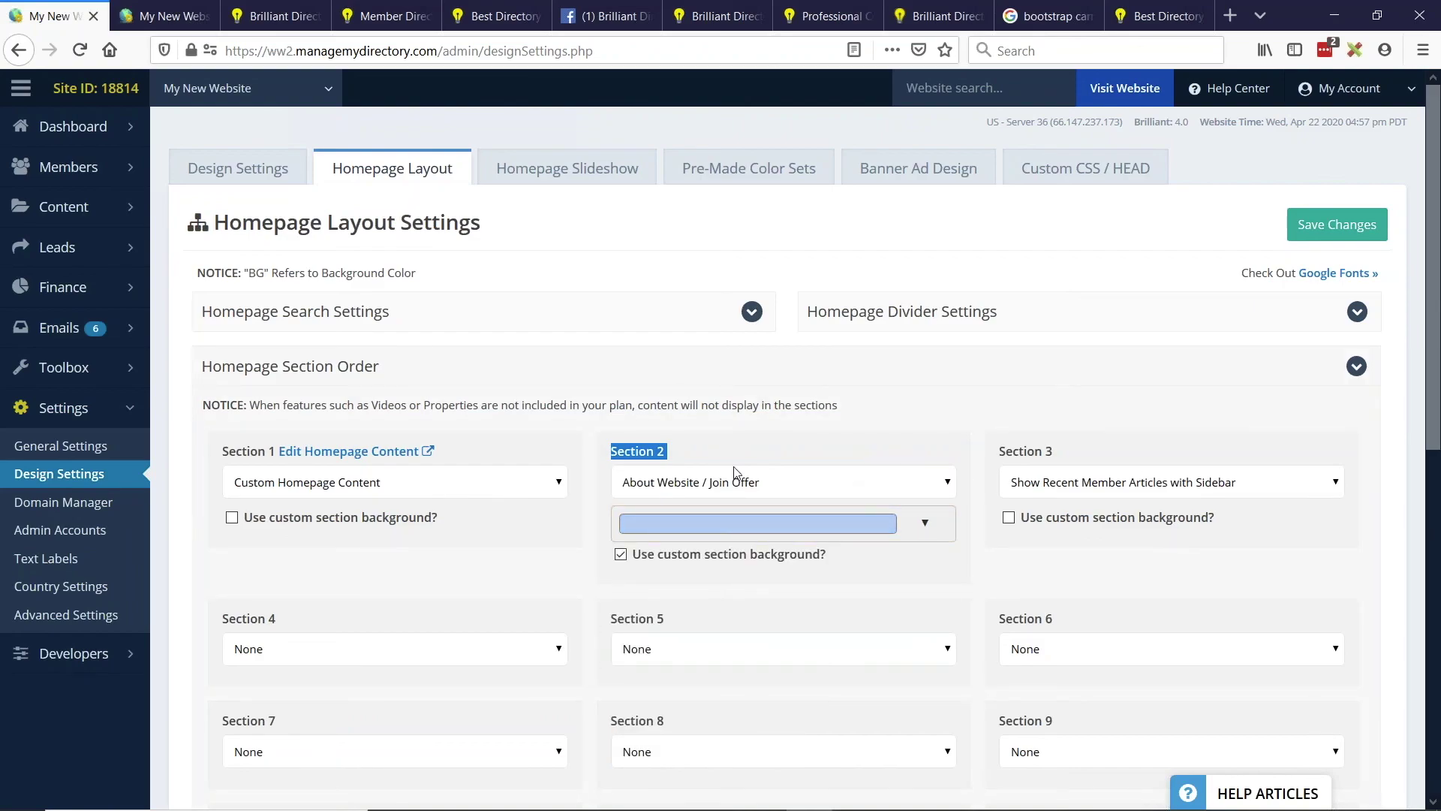
pyautogui.click(1336, 230)
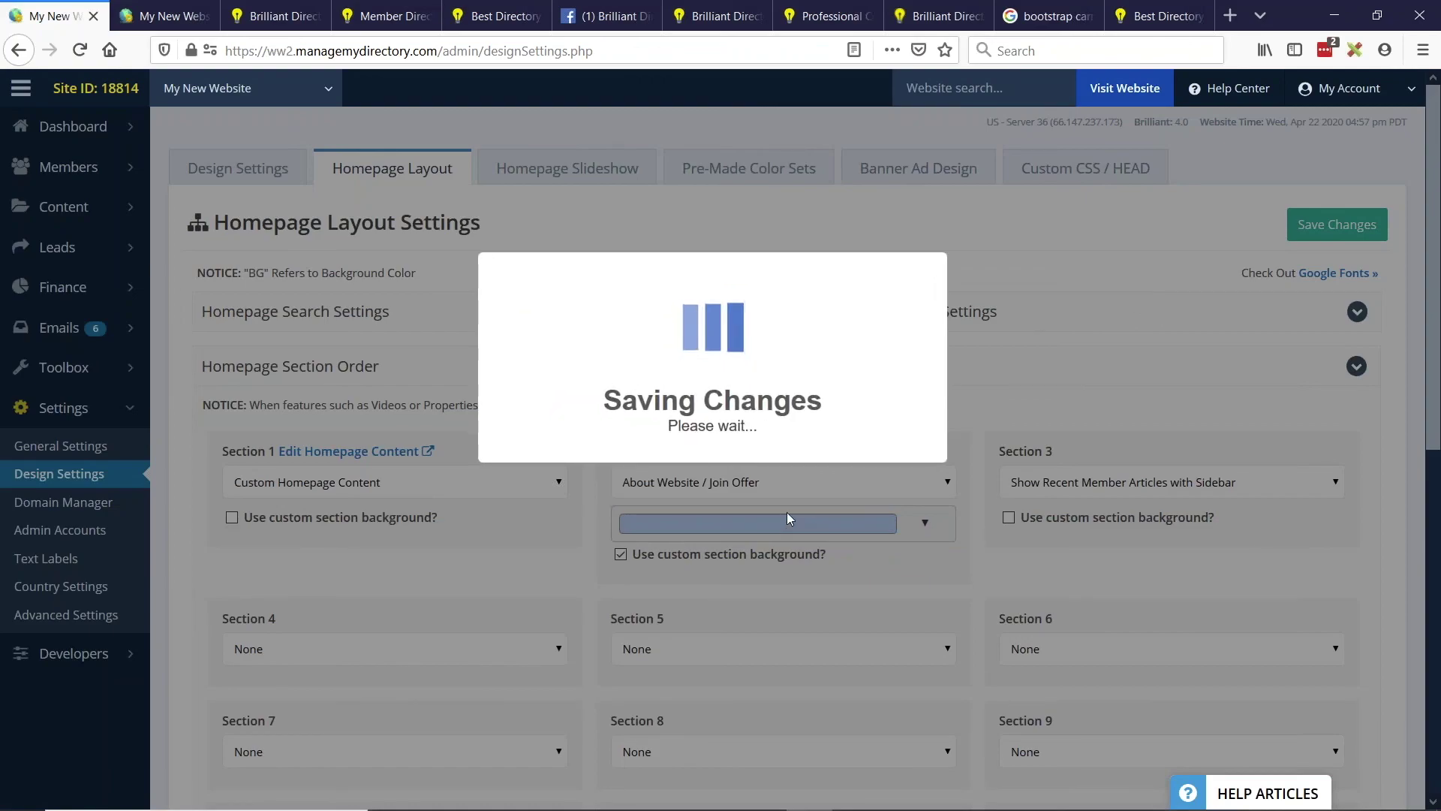
# - Check the background of the join offer section on the live home page and return to the homepage layout settings
pyautogui.click(260, 12)
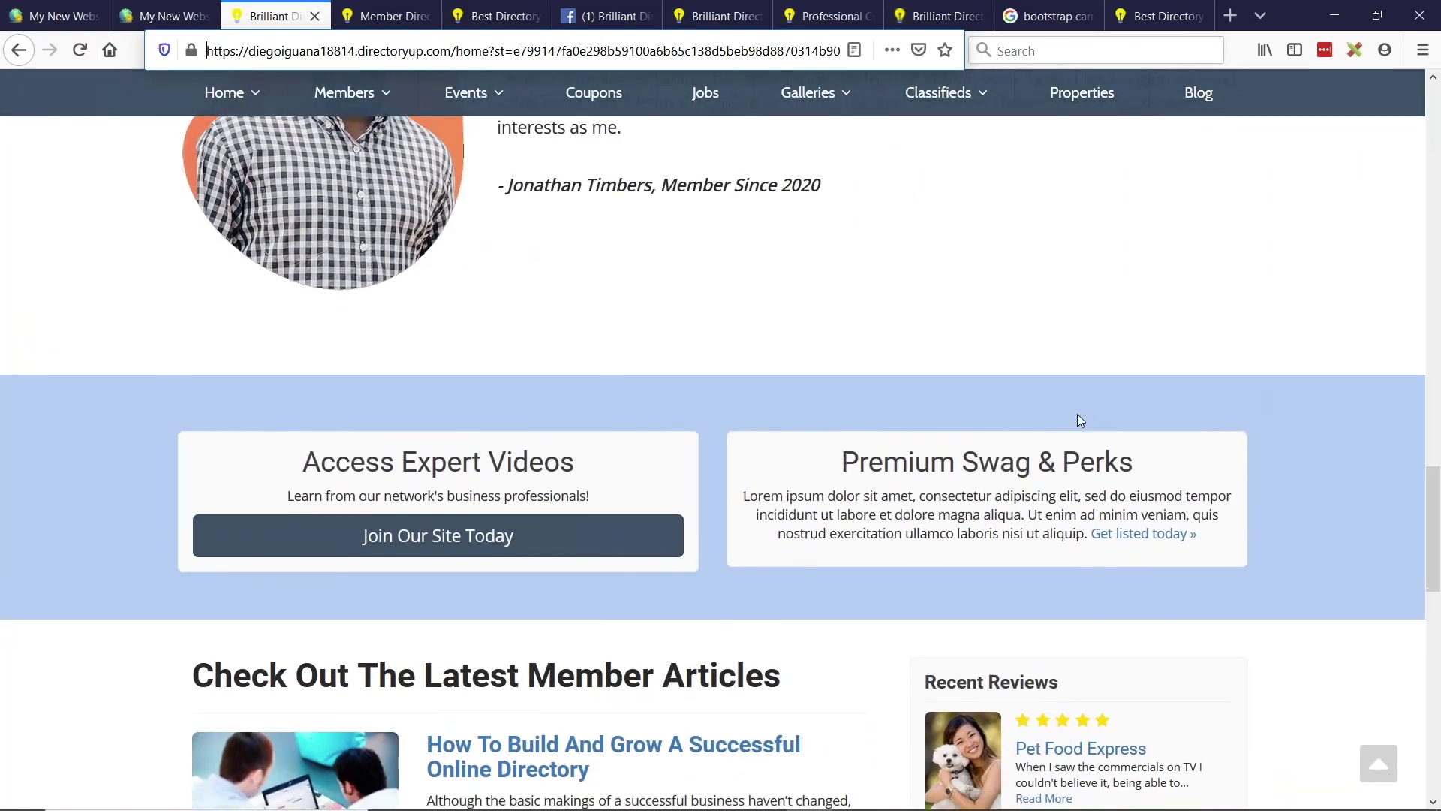
pyautogui.scroll(-1, 1078, 419)
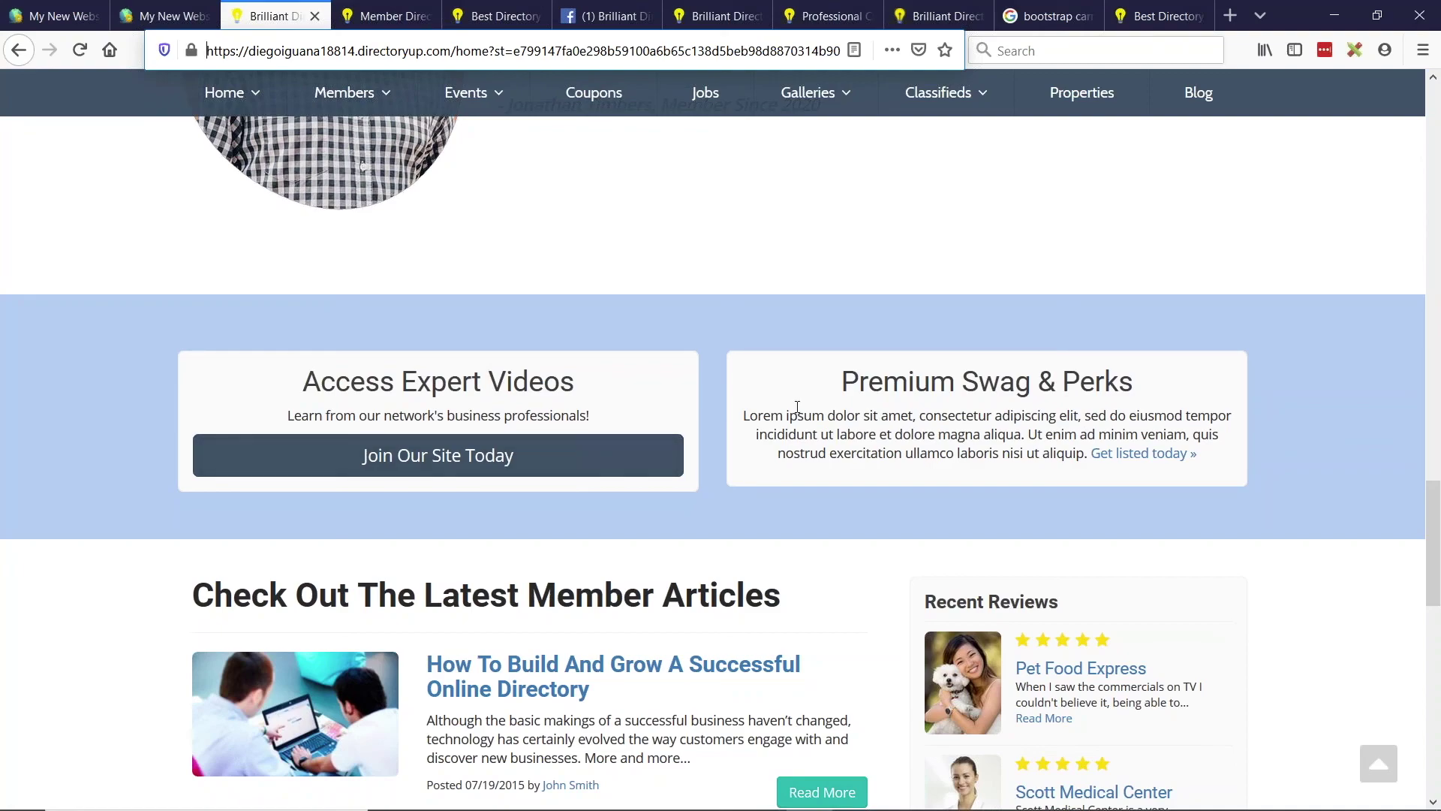
pyautogui.hotkey('ctrl', '1')
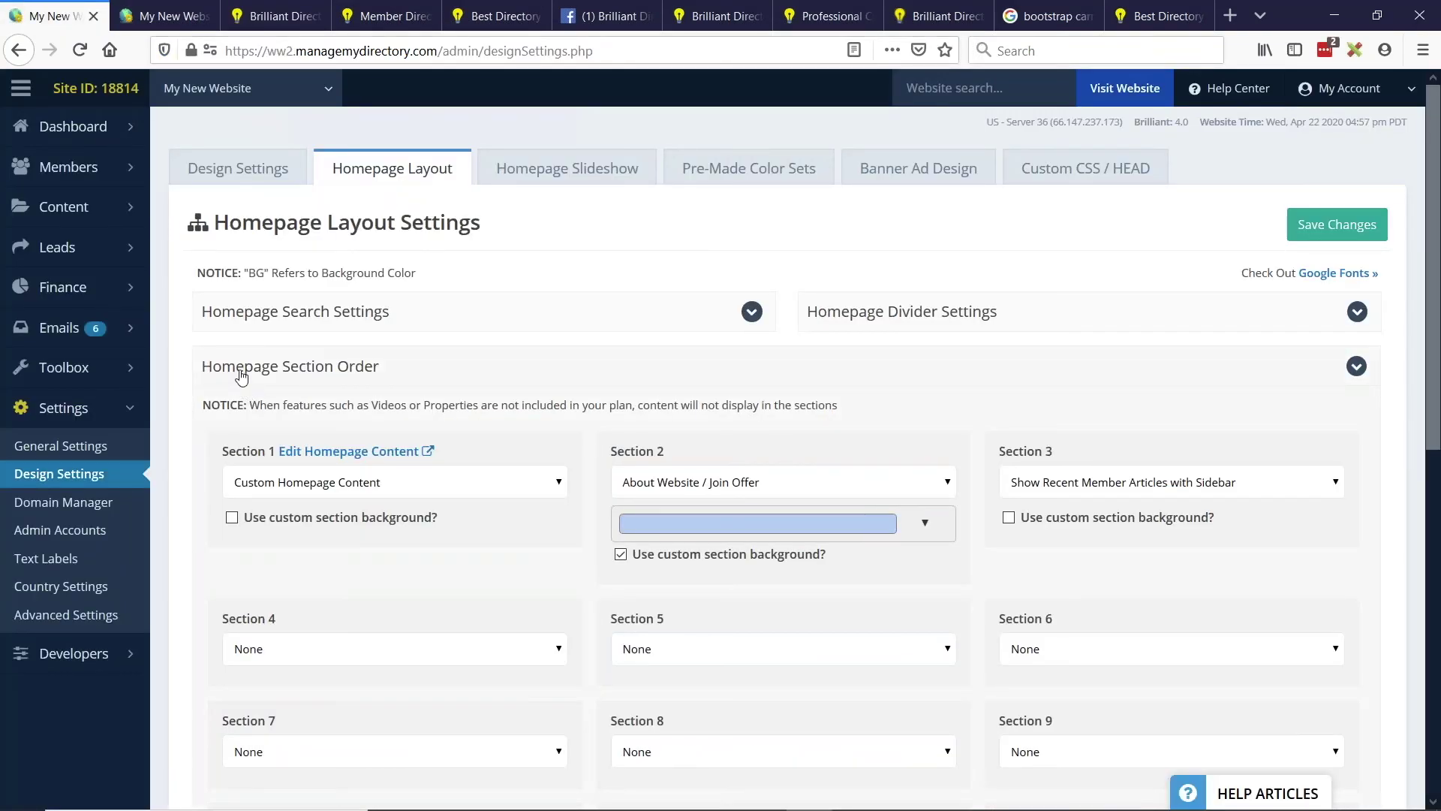
# - Open the About Website and Join Offer settings and highlight the join offer text and the about website text
pyautogui.click(308, 367)
pyautogui.scroll(-1, 360, 408)
pyautogui.click(296, 443)
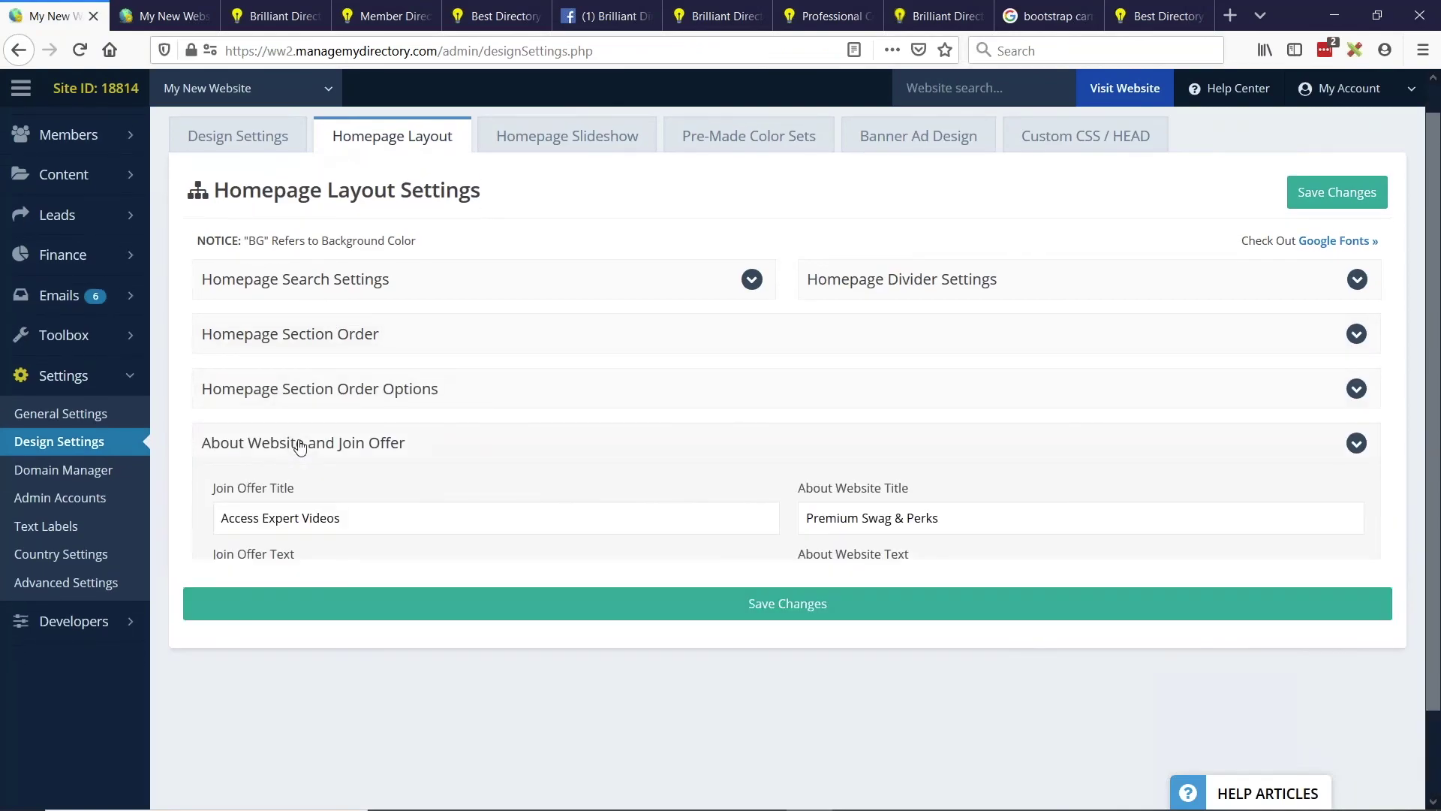
pyautogui.scroll(-2, 301, 446)
pyautogui.moveTo(223, 485); pyautogui.dragTo(549, 486)
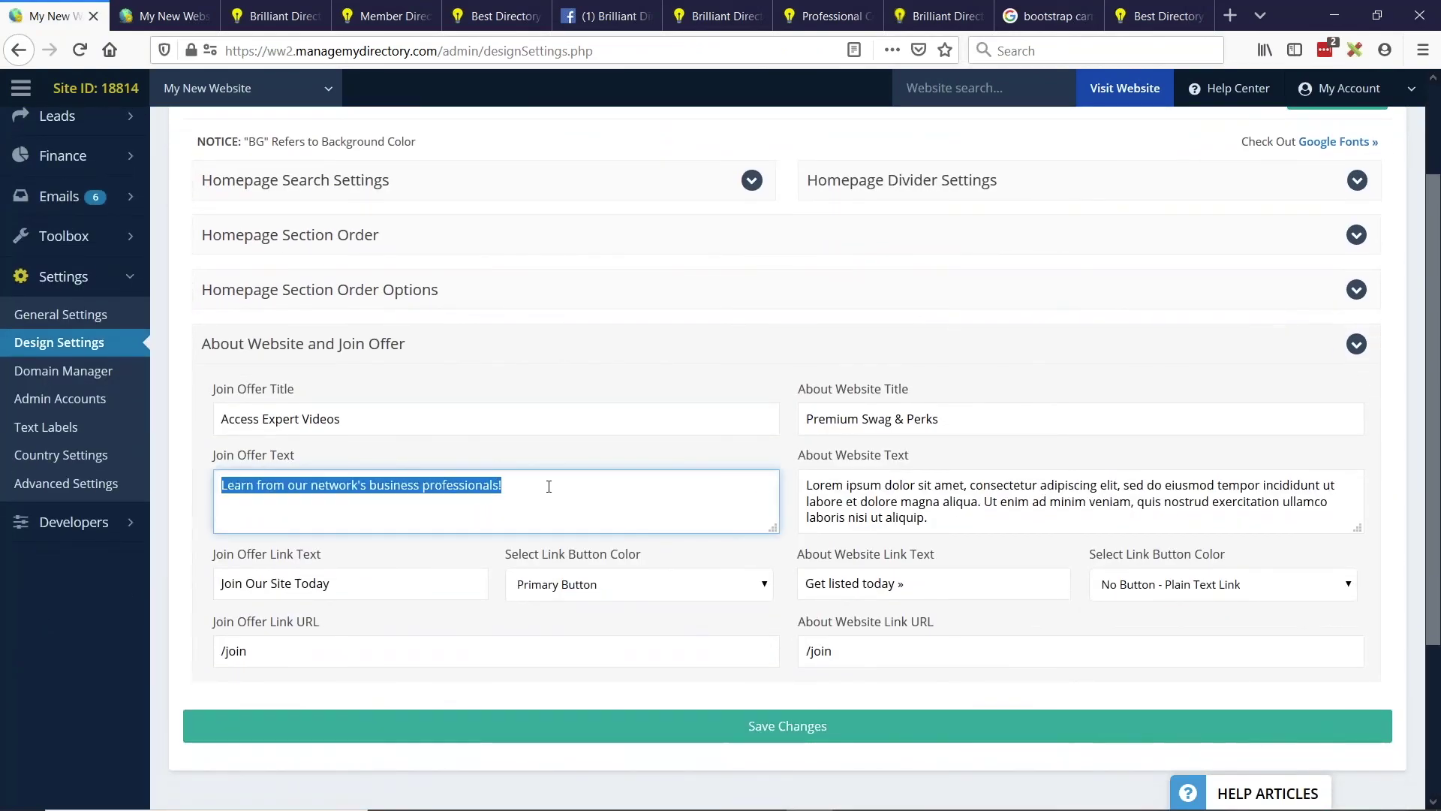
pyautogui.moveTo(928, 517); pyautogui.dragTo(838, 495)
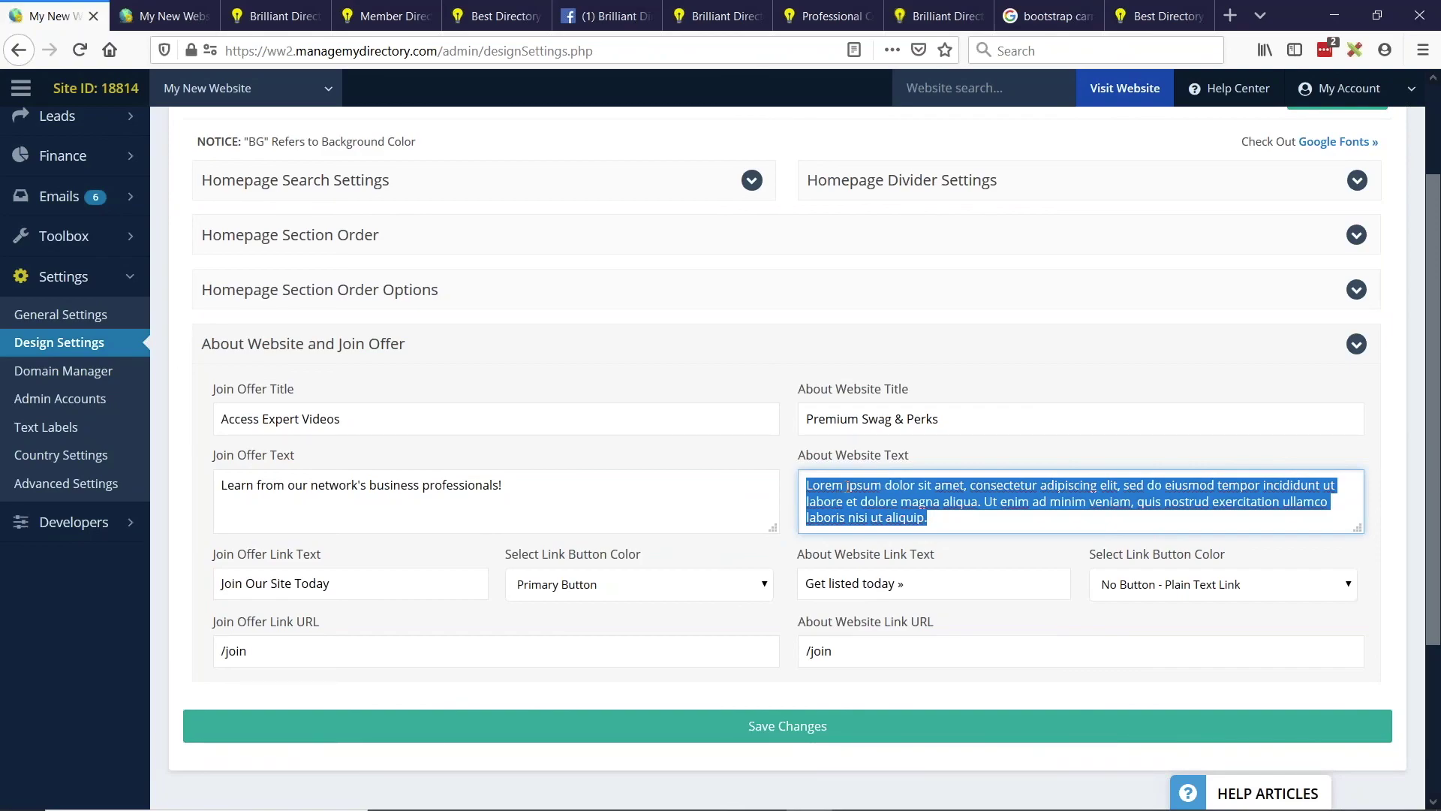
pyautogui.click(375, 492)
pyautogui.moveTo(305, 484); pyautogui.dragTo(532, 484)
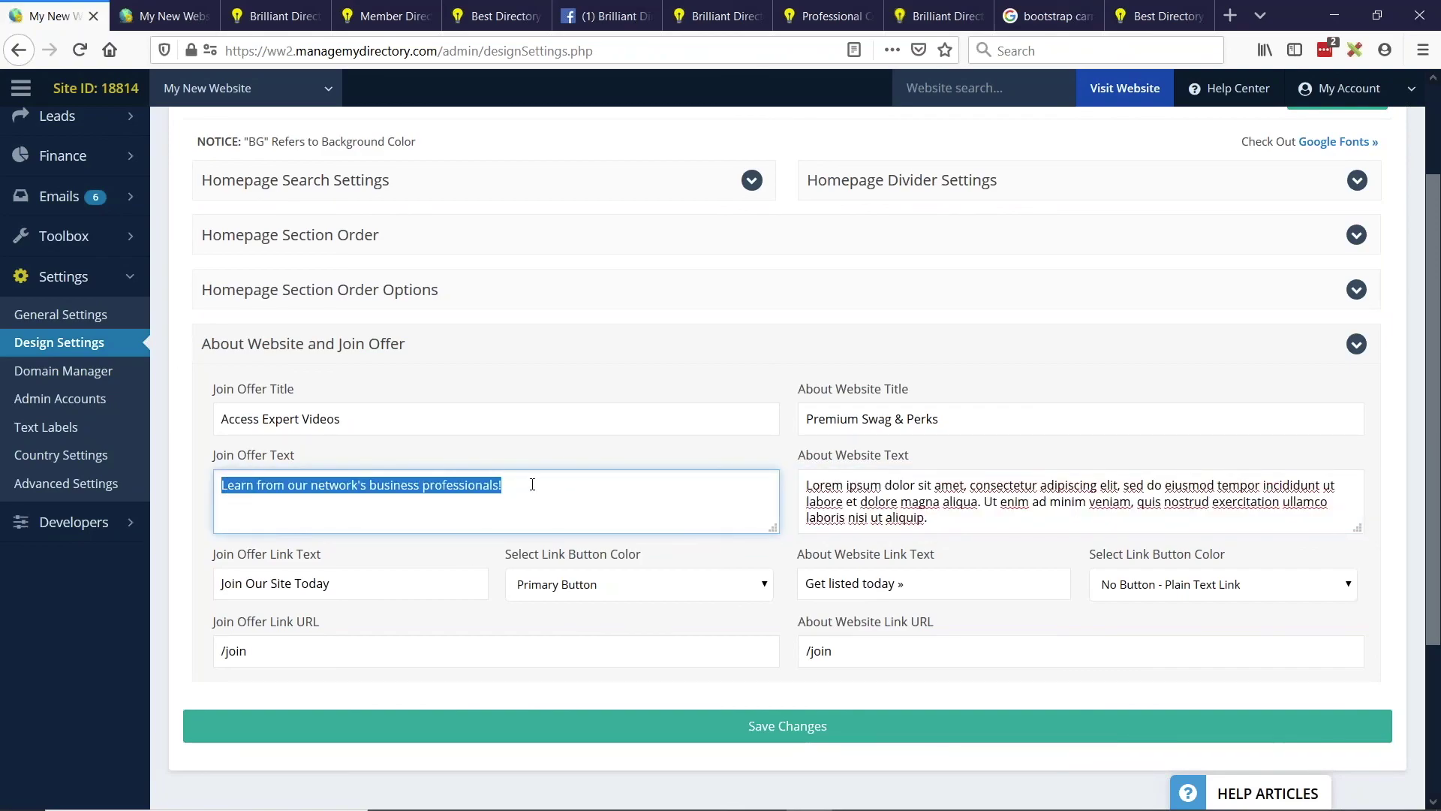
pyautogui.click(268, 499)
pyautogui.moveTo(222, 485); pyautogui.dragTo(612, 516)
# - Switch to the home page content editor, look over its formatting tools, and return to the homepage layout settings
pyautogui.click(165, 16)
pyautogui.scroll(5, 585, 450)
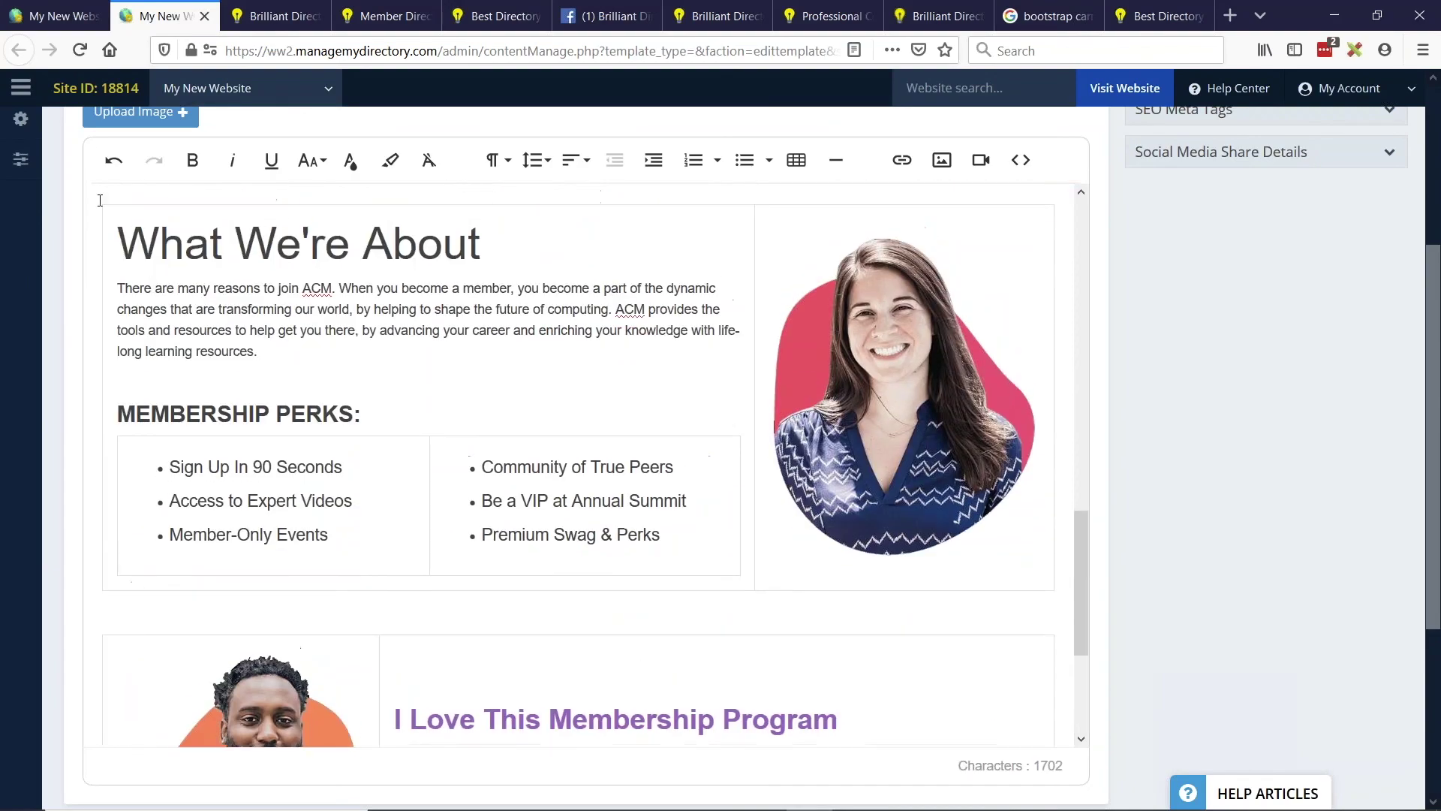
pyautogui.scroll(3, 161, 448)
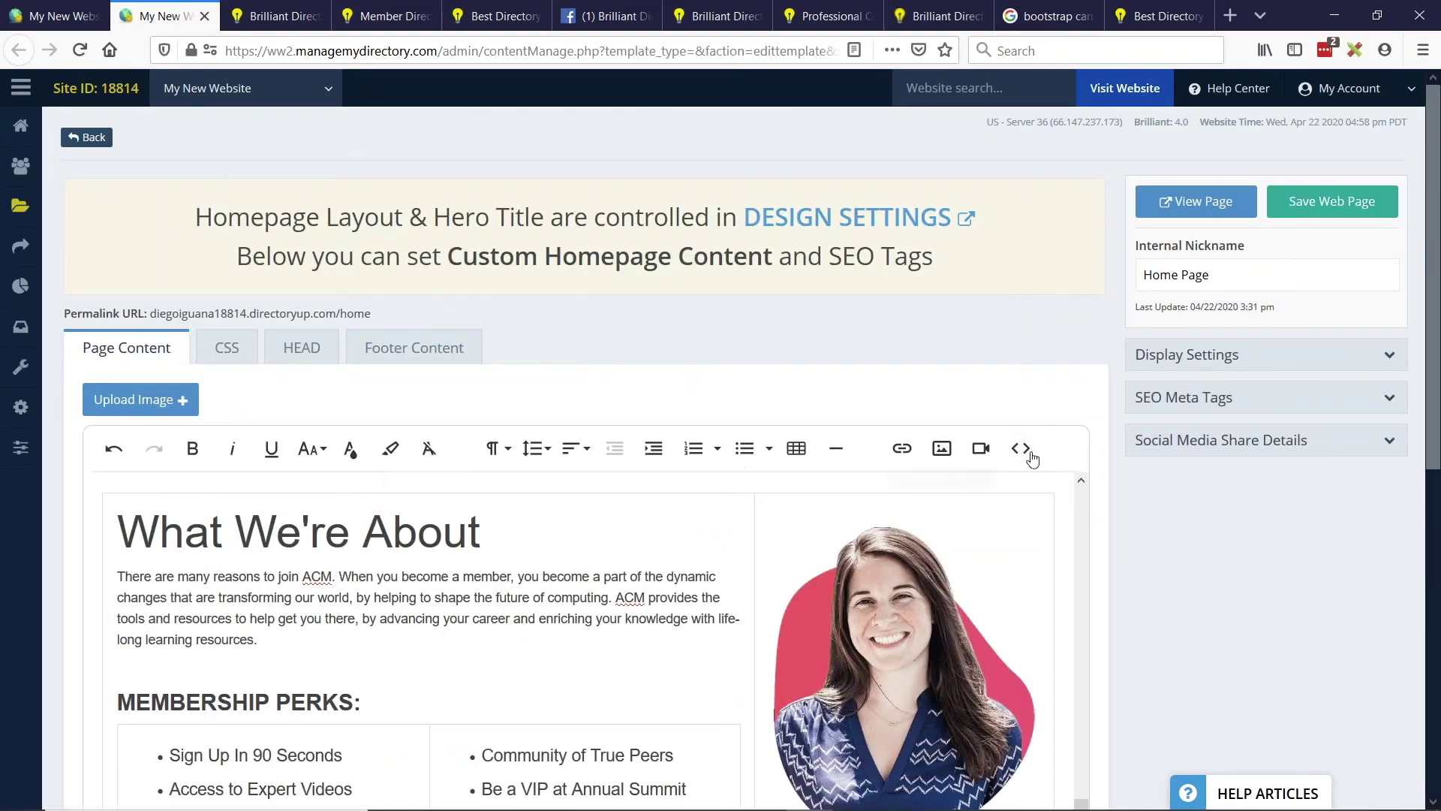
pyautogui.hotkey('ctrl', 'shift', 'Tab')
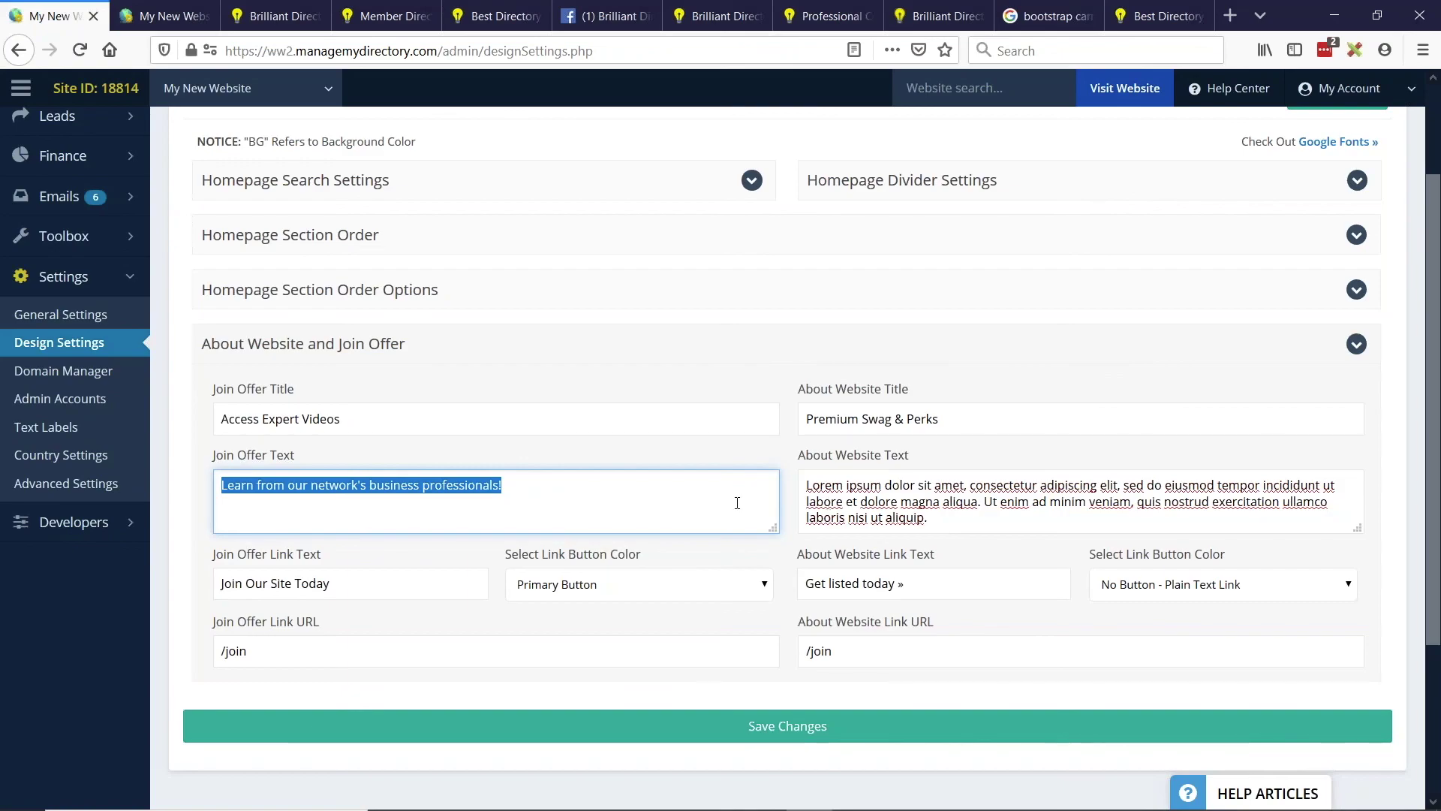
# - Highlight the about website and join offer texts, compare them with the section on the live home page, and return to the layout settings
pyautogui.tripleClick(1009, 501)
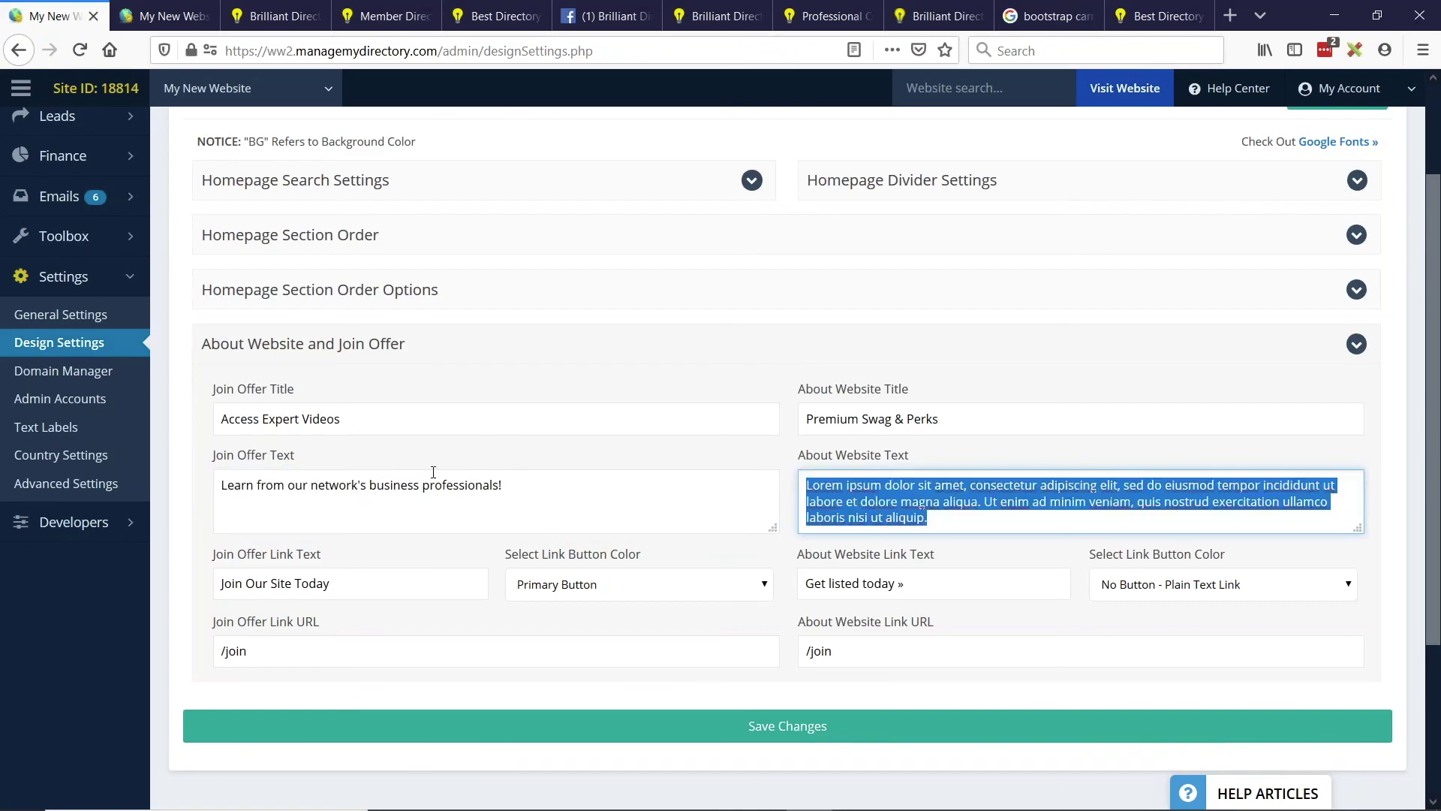
pyautogui.moveTo(501, 487); pyautogui.dragTo(338, 488)
pyautogui.hotkey('ctrl', 'a')
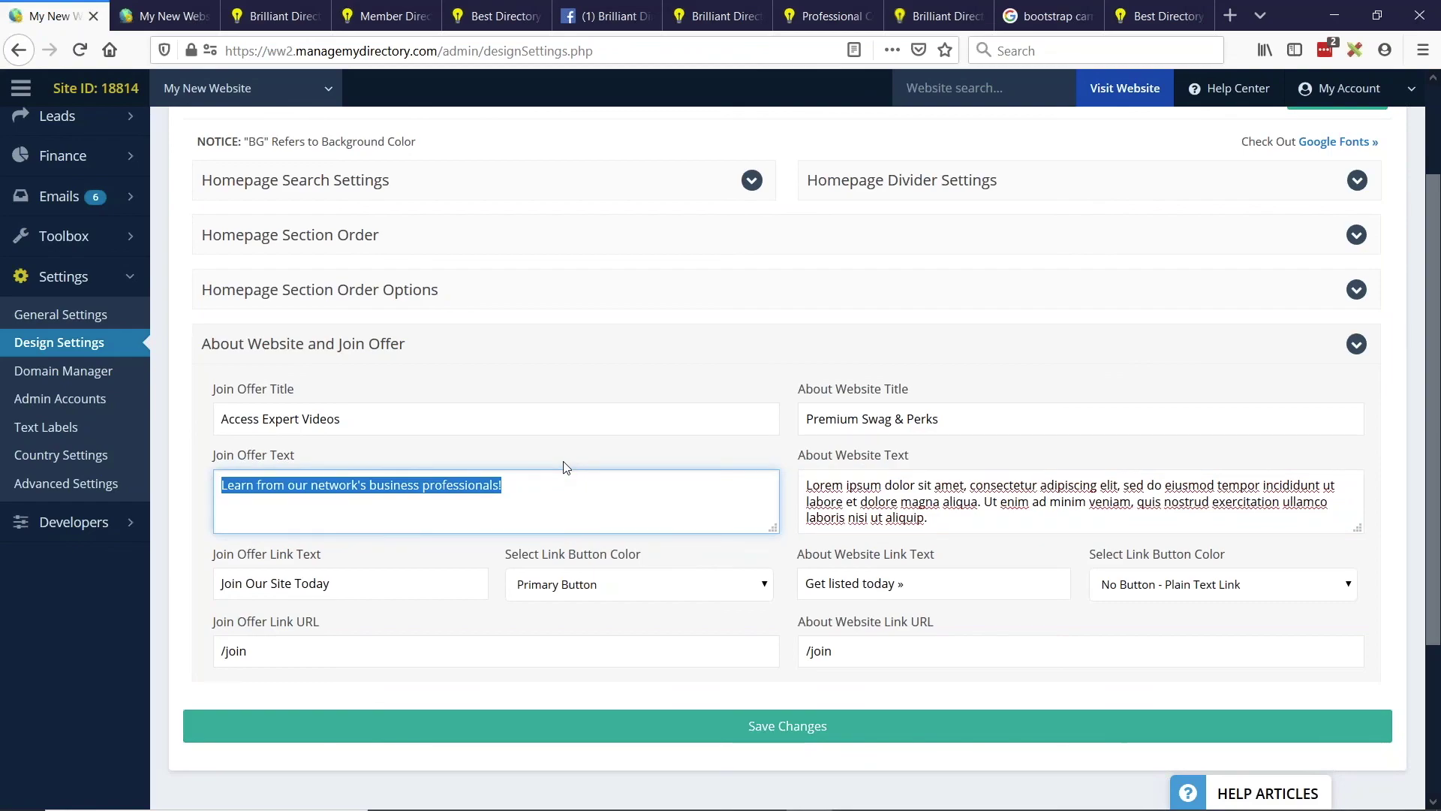
pyautogui.click(274, 16)
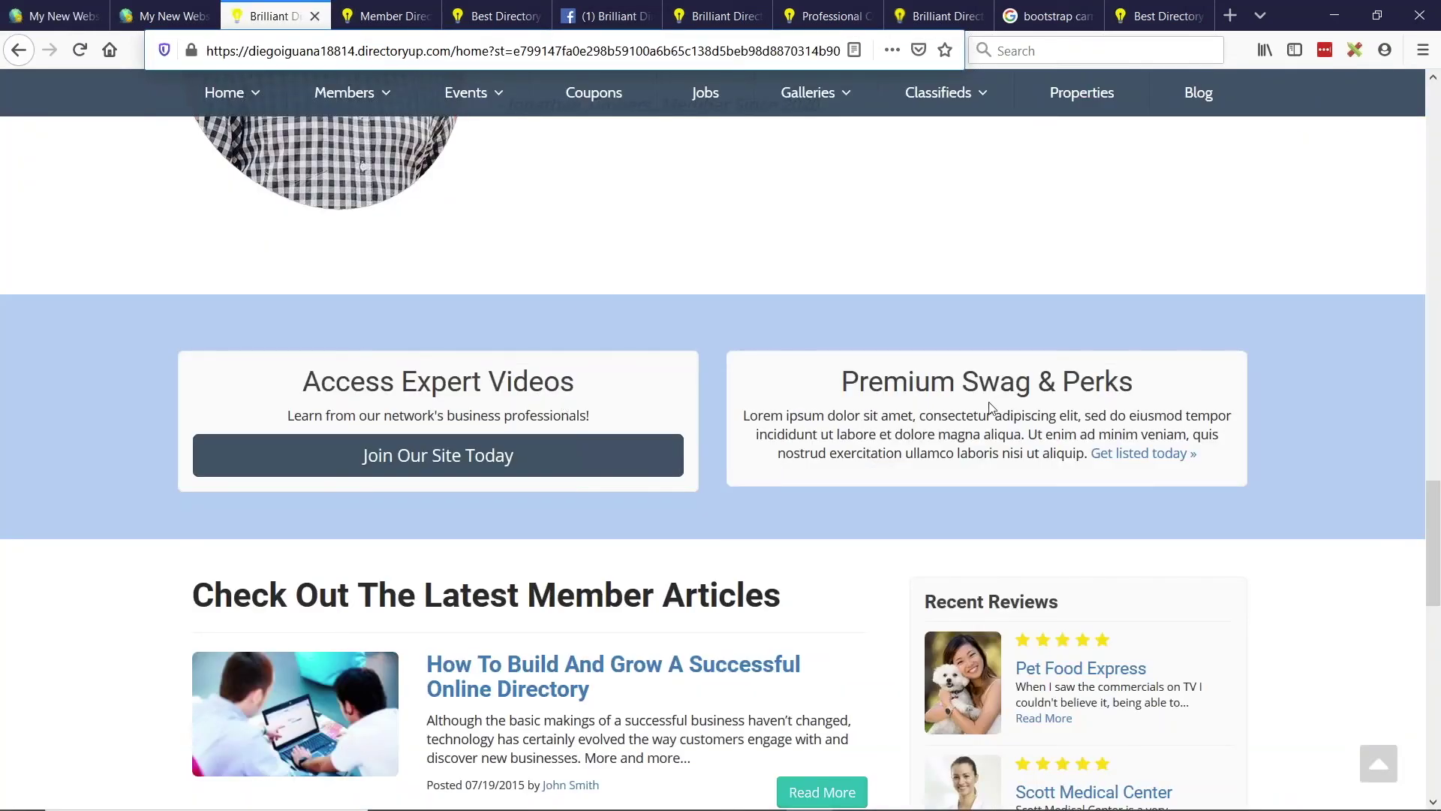
pyautogui.moveTo(744, 417); pyautogui.dragTo(1165, 453)
pyautogui.click(922, 434)
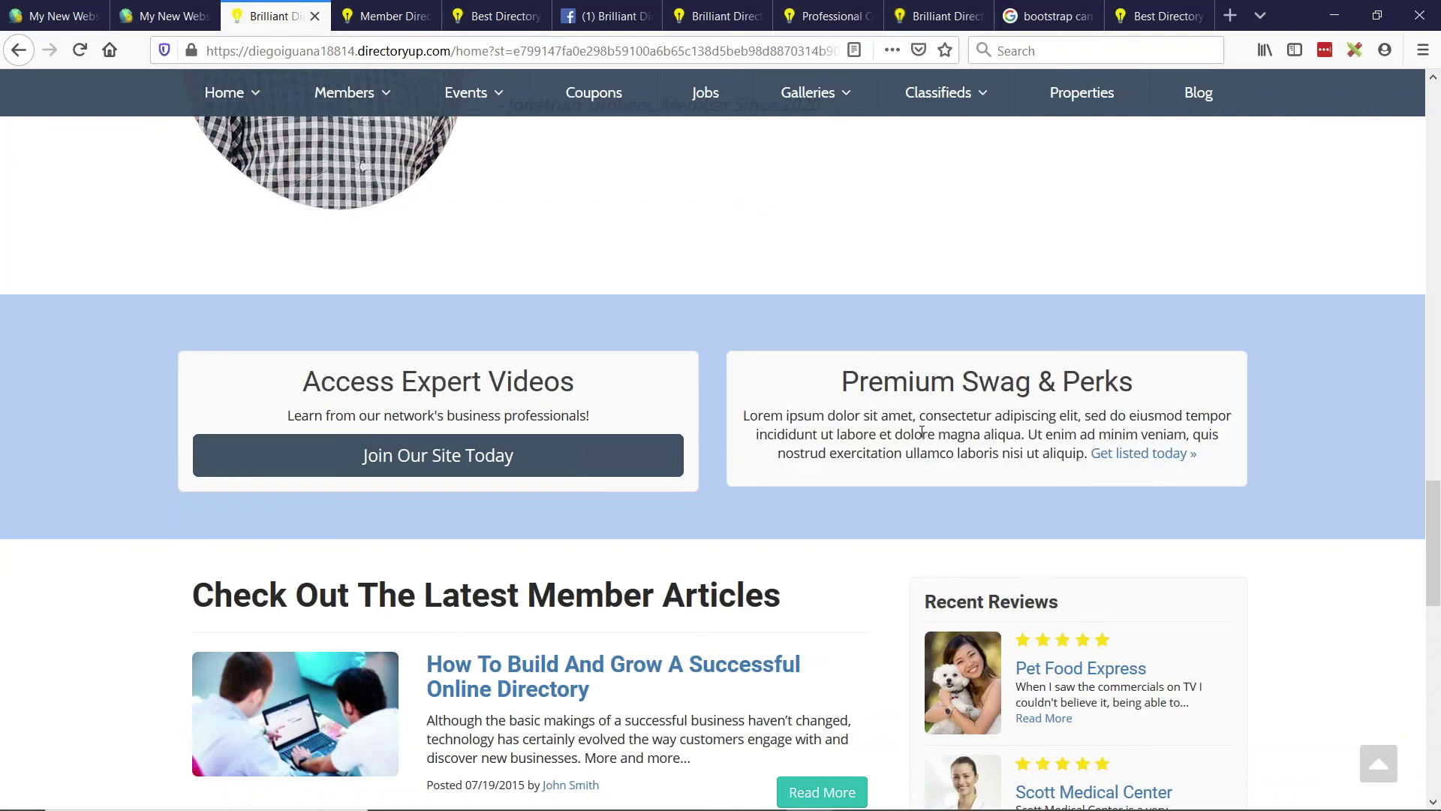
pyautogui.click(56, 15)
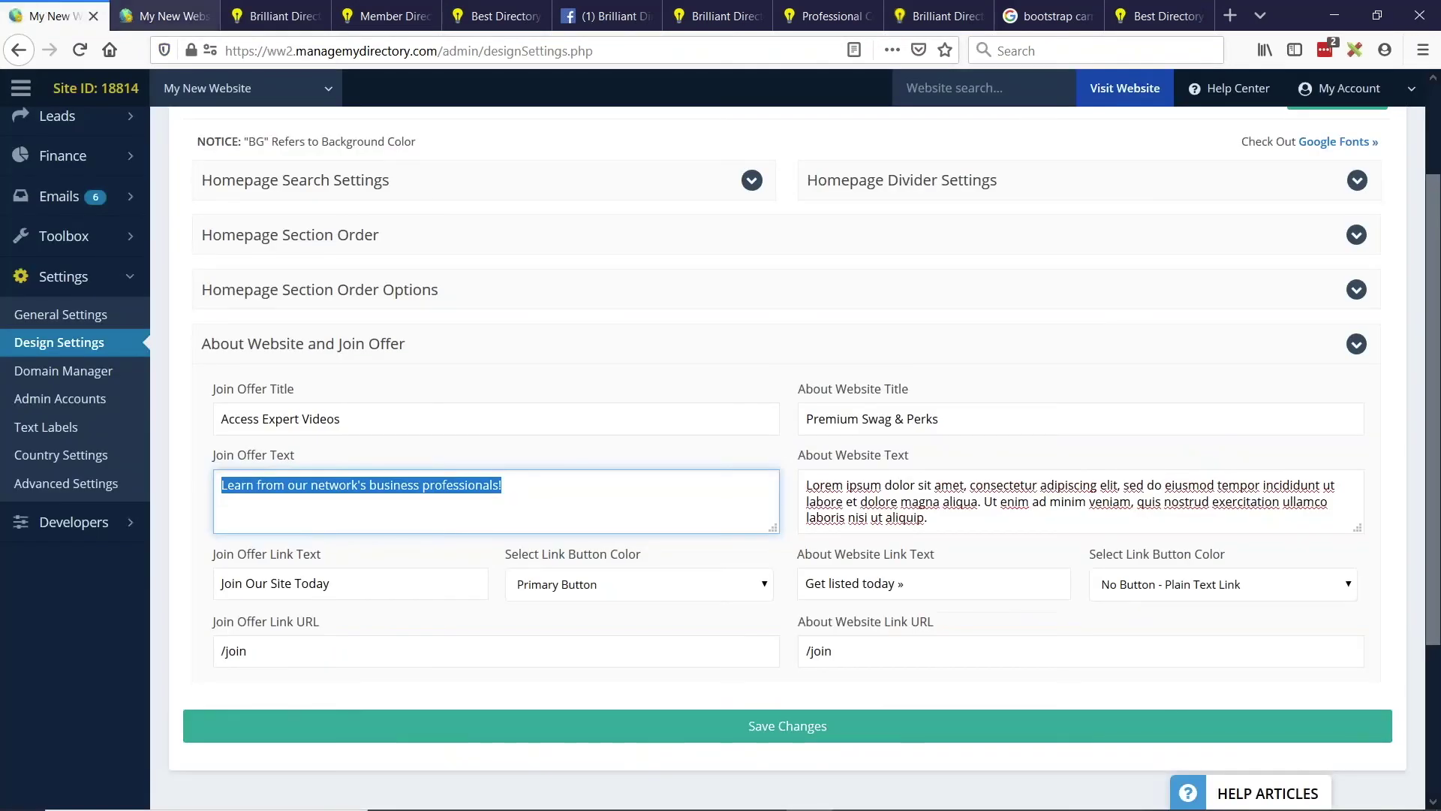
# - Open the Recent Member Articles with Sidebar options within Homepage Section Order Options and highlight the section title
pyautogui.click(310, 233)
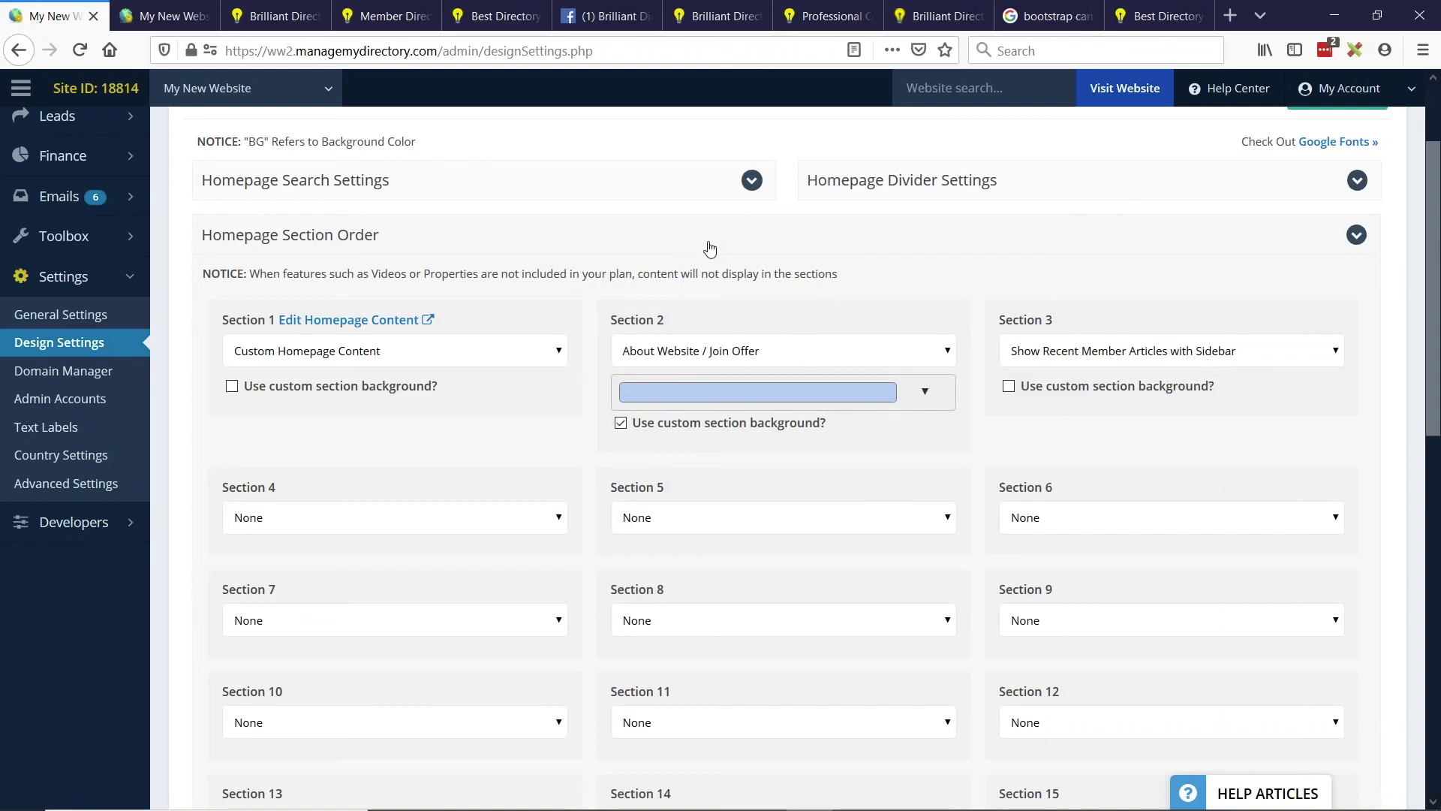
pyautogui.click(510, 229)
pyautogui.click(274, 342)
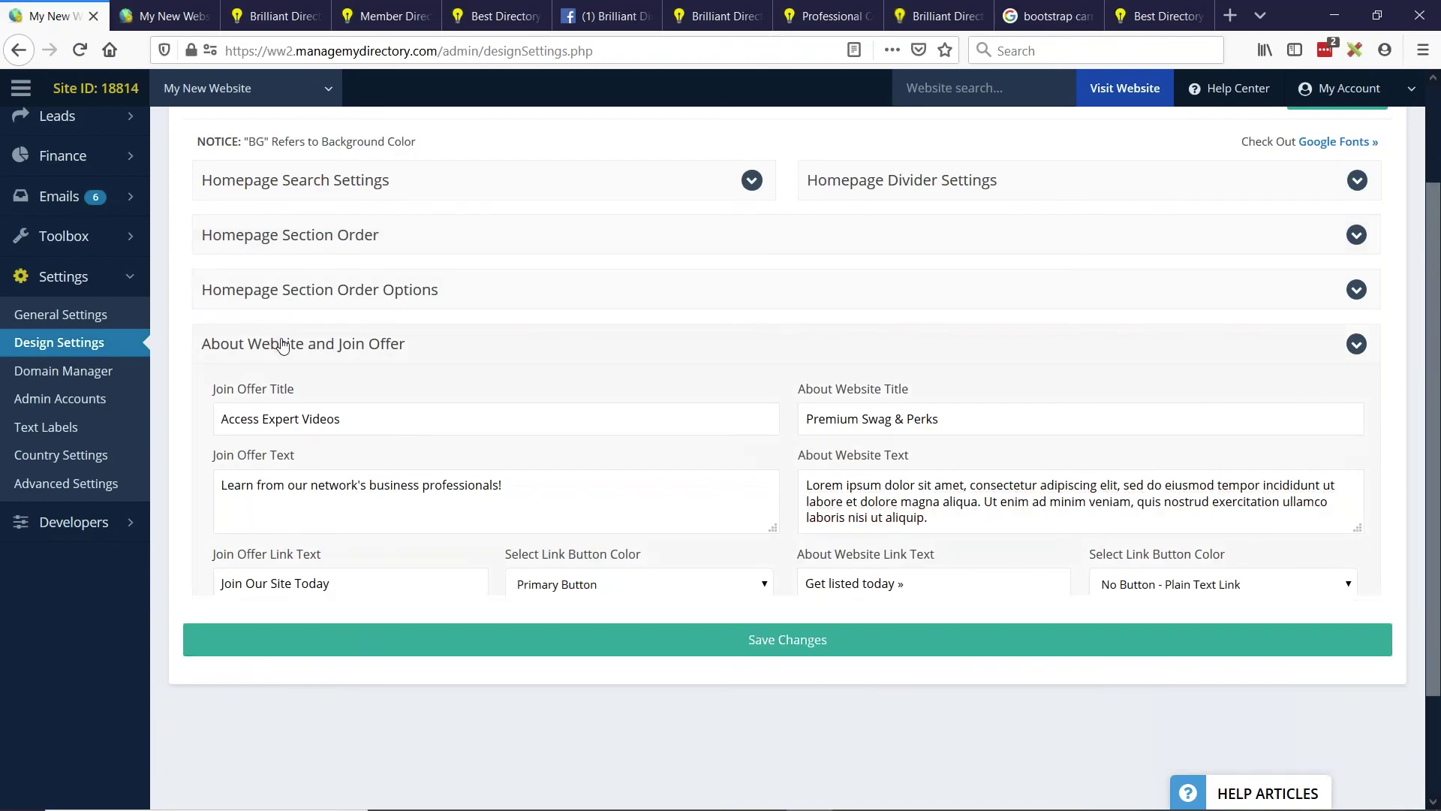
pyautogui.click(324, 427)
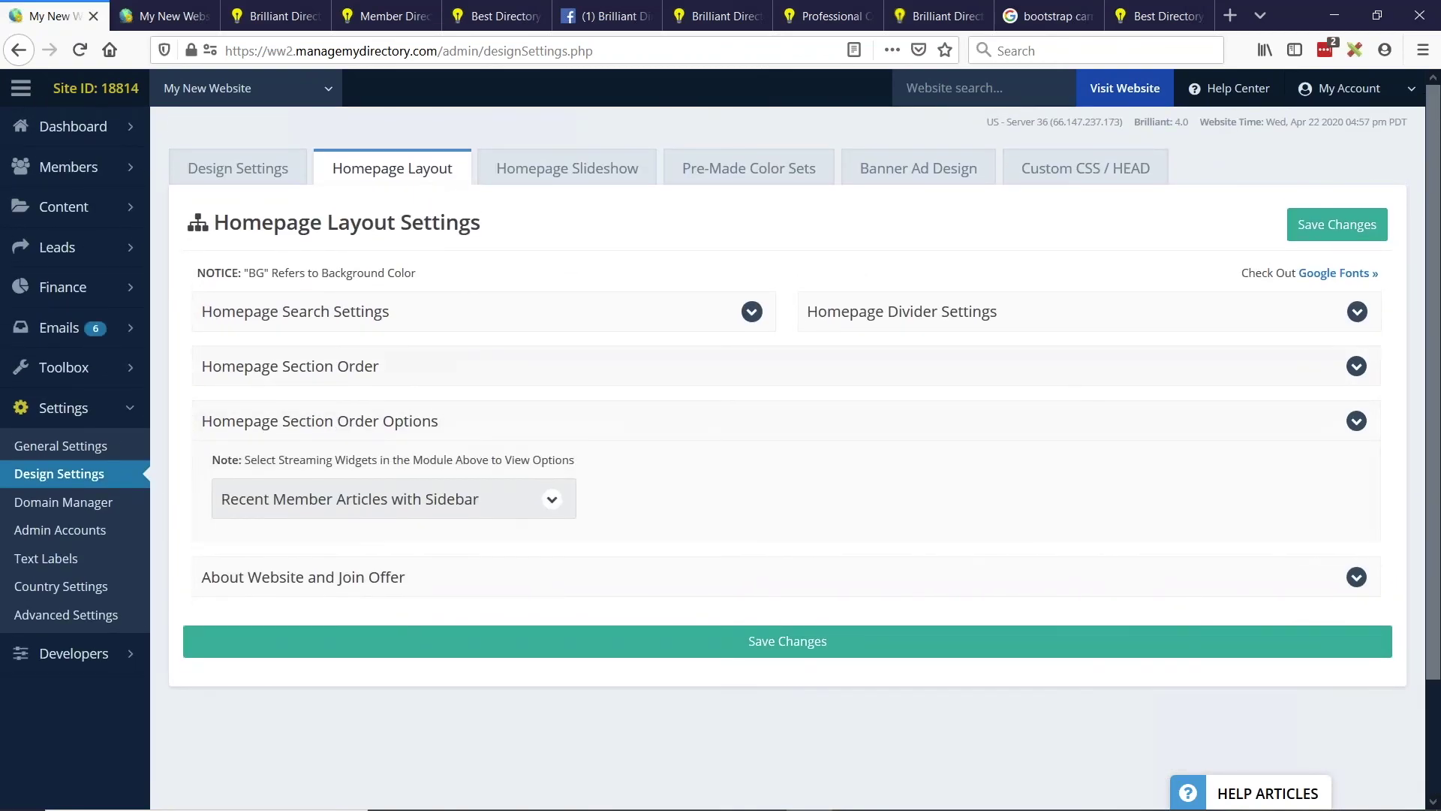
pyautogui.click(329, 500)
pyautogui.scroll(-2, 304, 316)
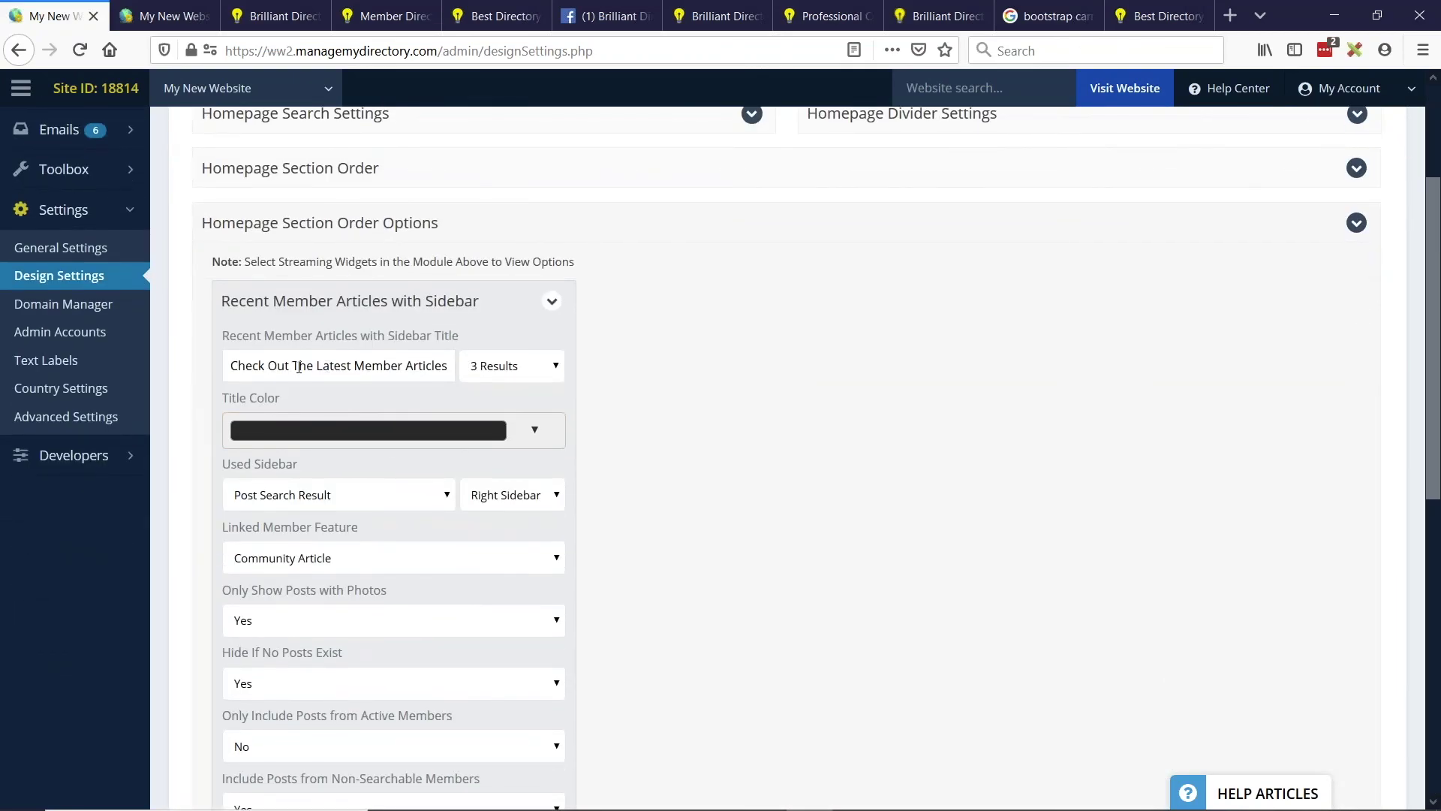
pyautogui.moveTo(238, 366); pyautogui.dragTo(465, 372)
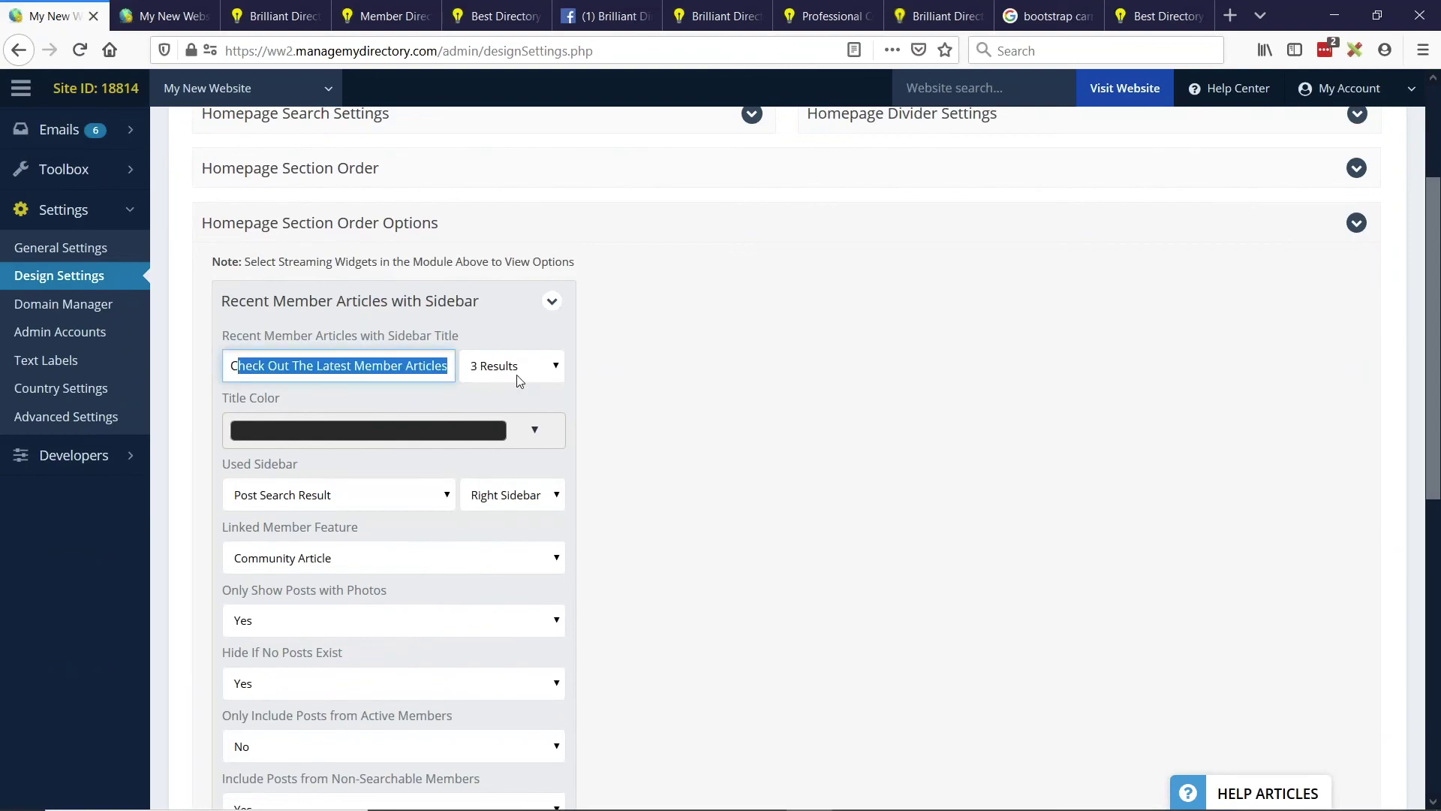
# - Review the latest member articles, the recent reviews sidebar and the page footer on the live home page
pyautogui.click(304, 20)
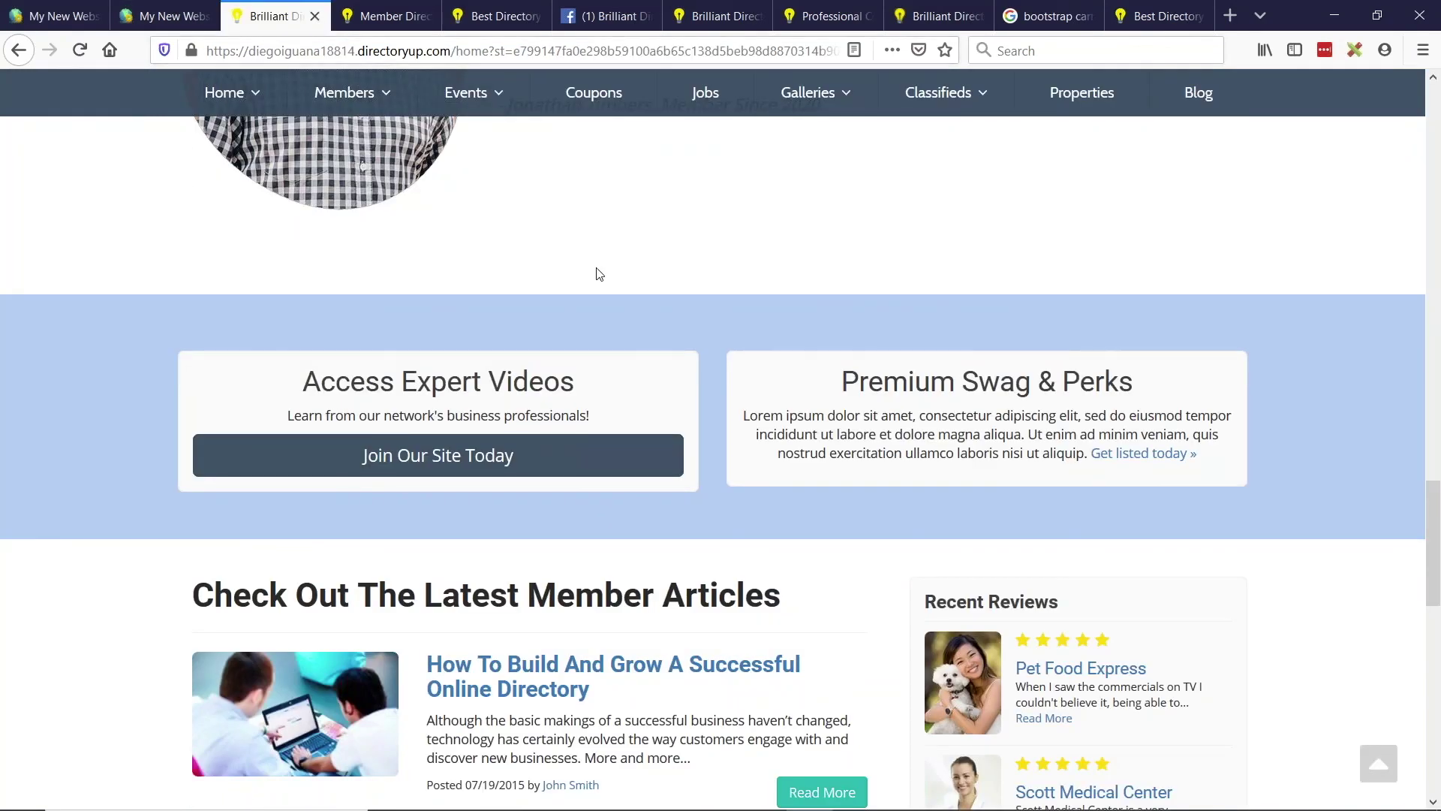
pyautogui.scroll(-4, 596, 273)
pyautogui.scroll(-3, 597, 447)
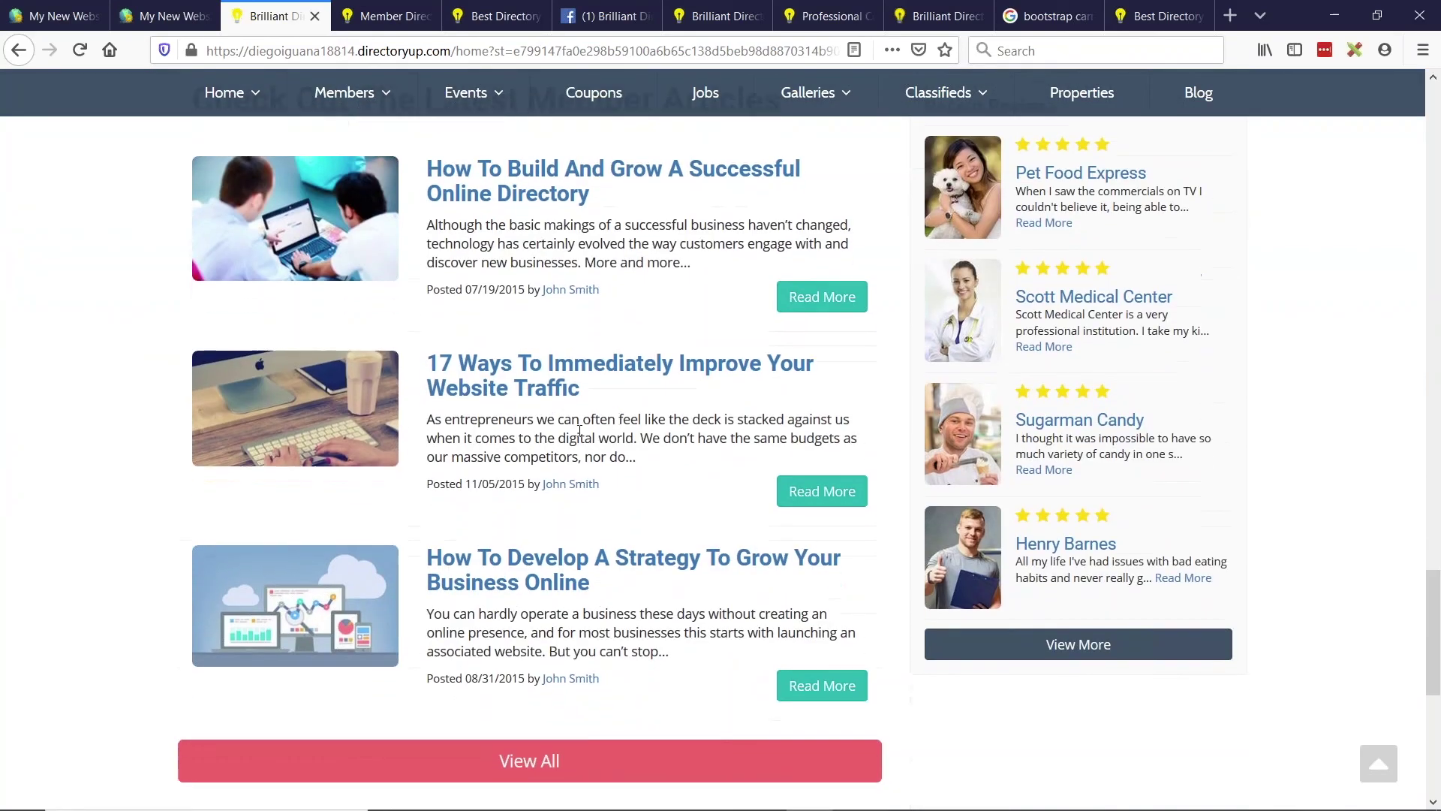
pyautogui.scroll(2, 721, 450)
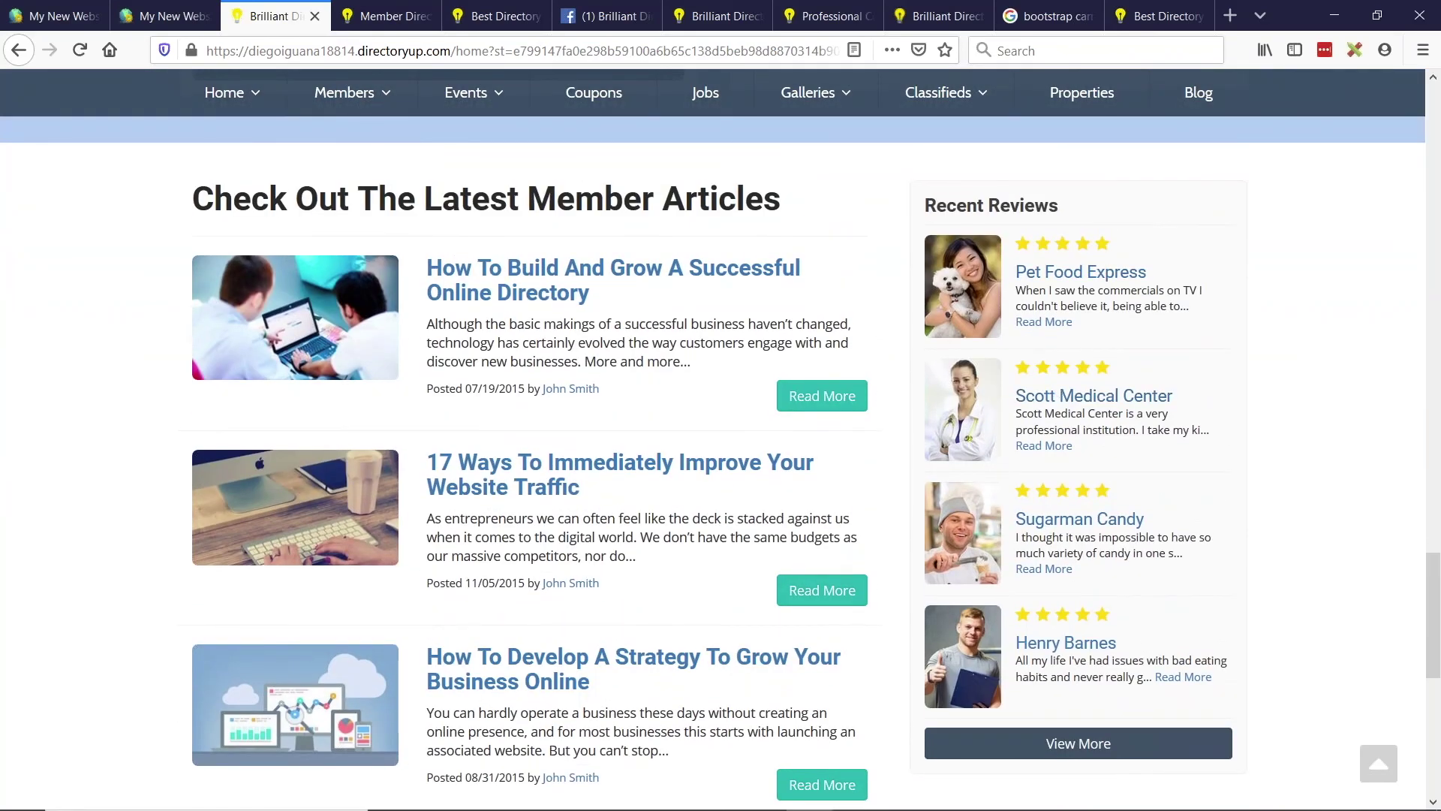
pyautogui.scroll(-8, 906, 443)
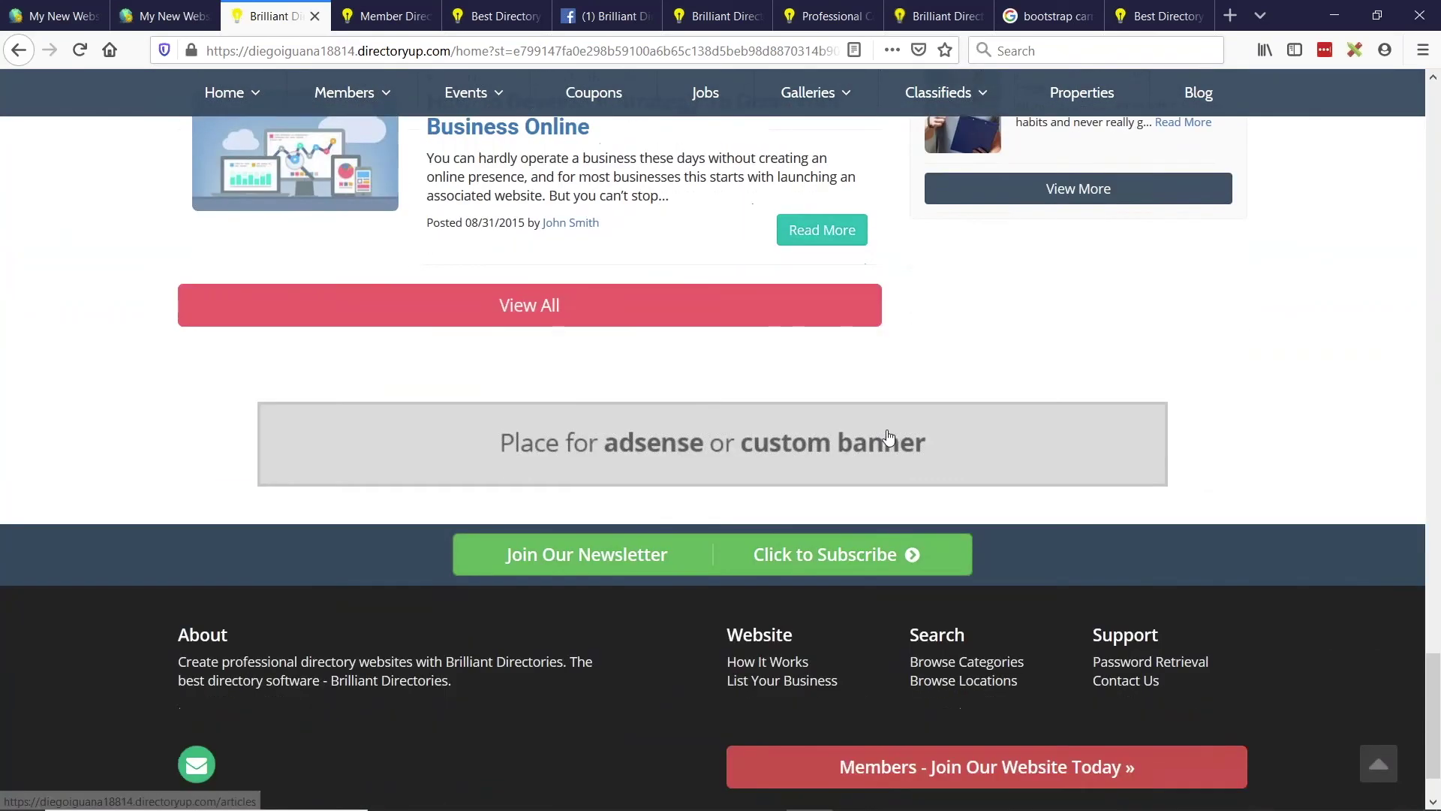
pyautogui.scroll(10, 907, 443)
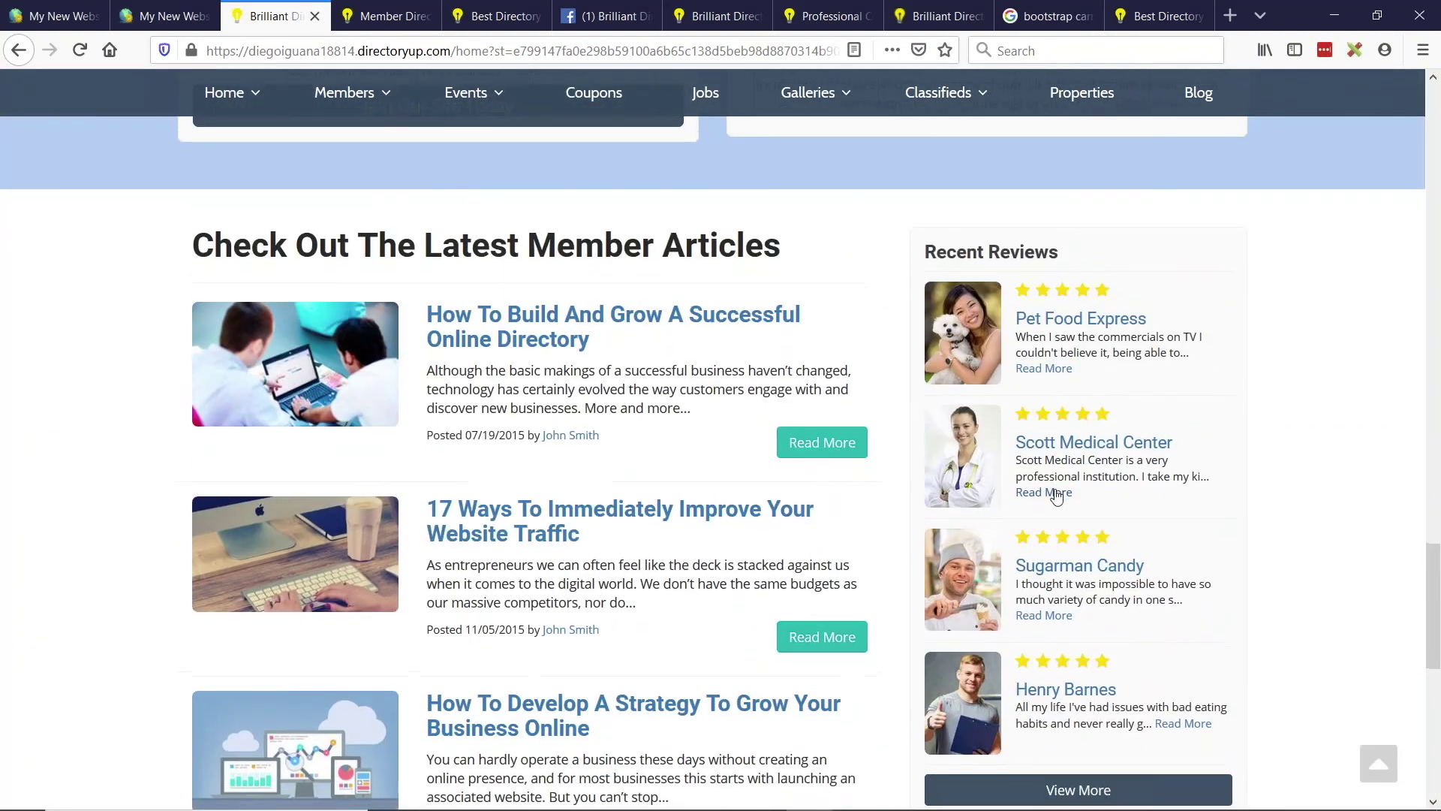
pyautogui.scroll(-2, 1066, 495)
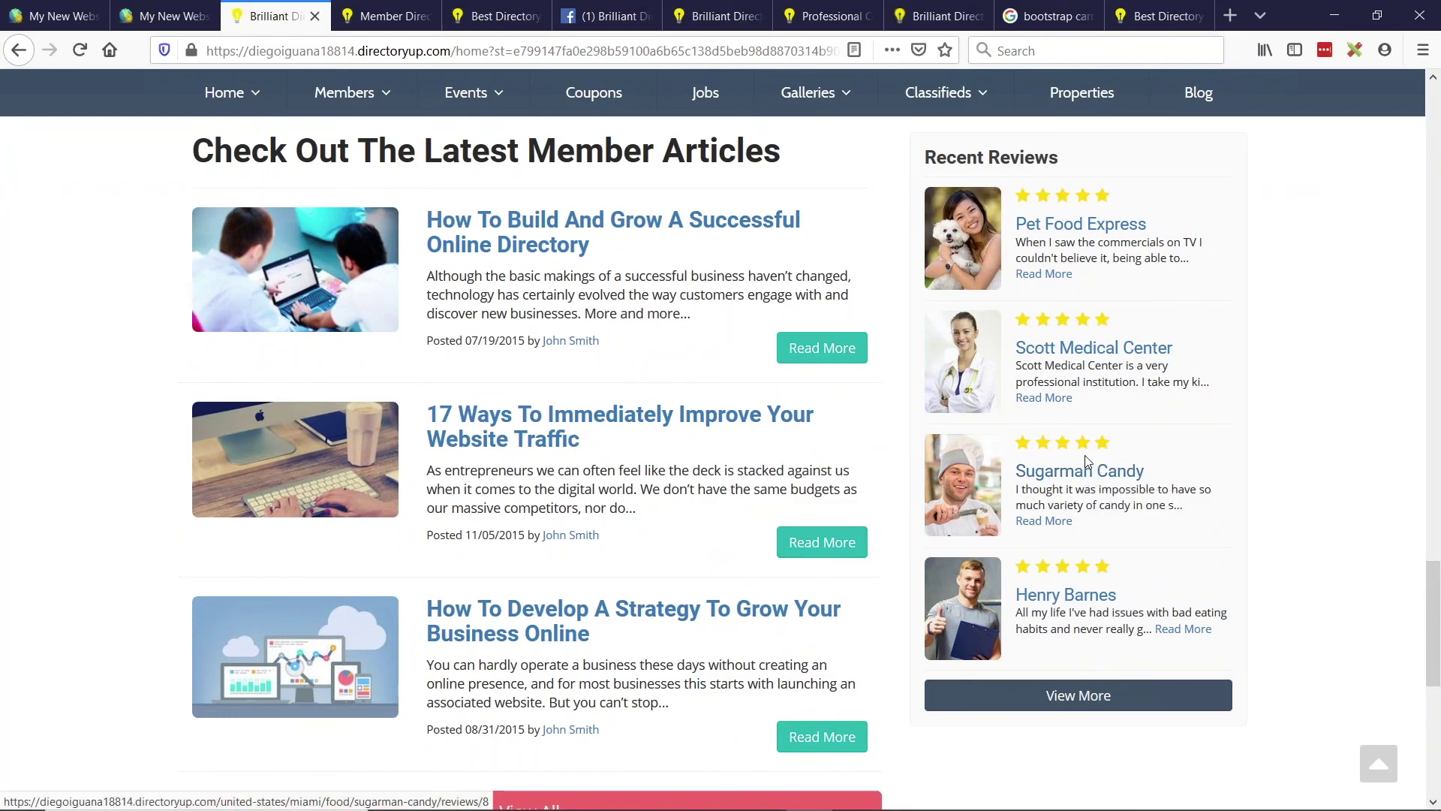
pyautogui.scroll(-2, 1081, 456)
pyautogui.scroll(2, 1081, 456)
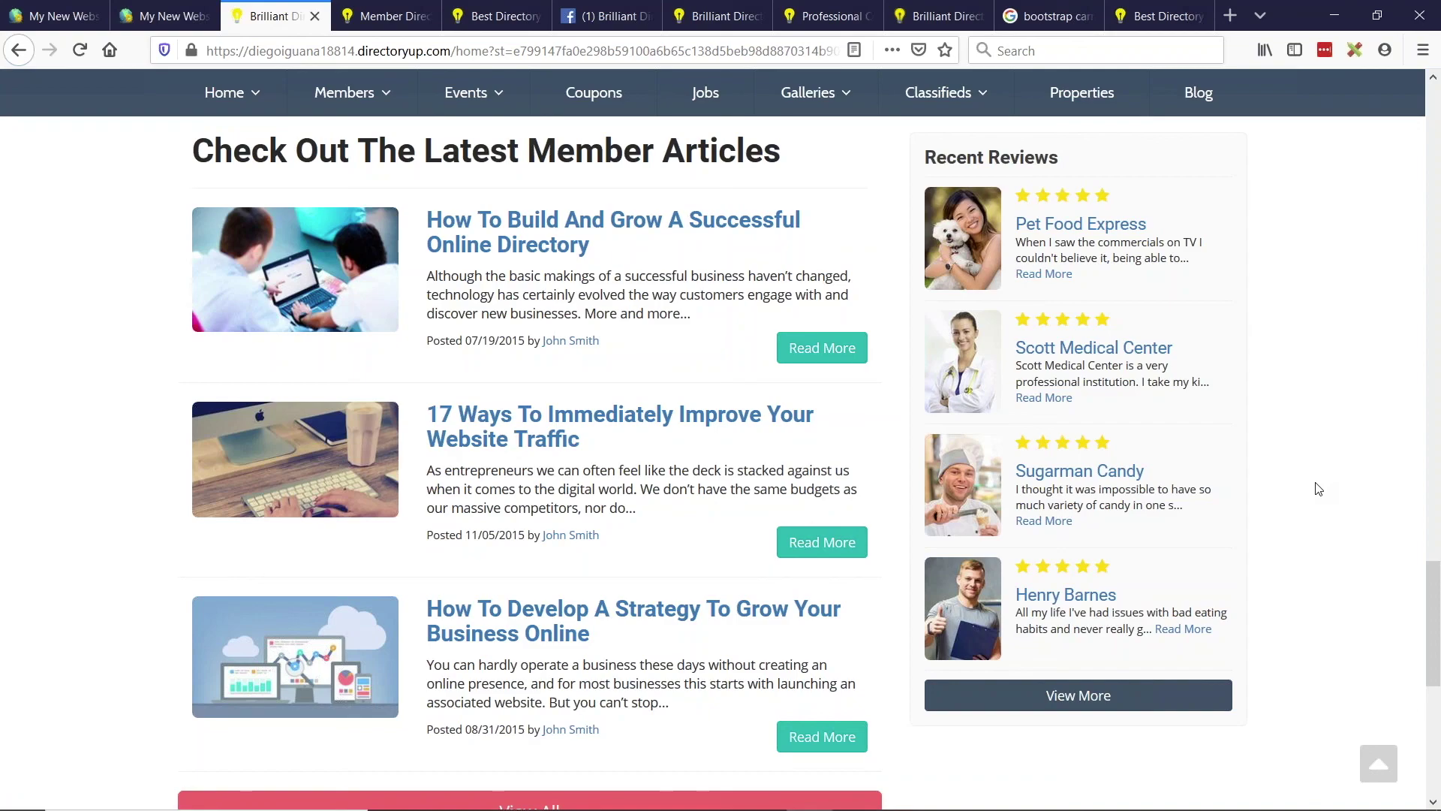
pyautogui.scroll(-2, 1331, 381)
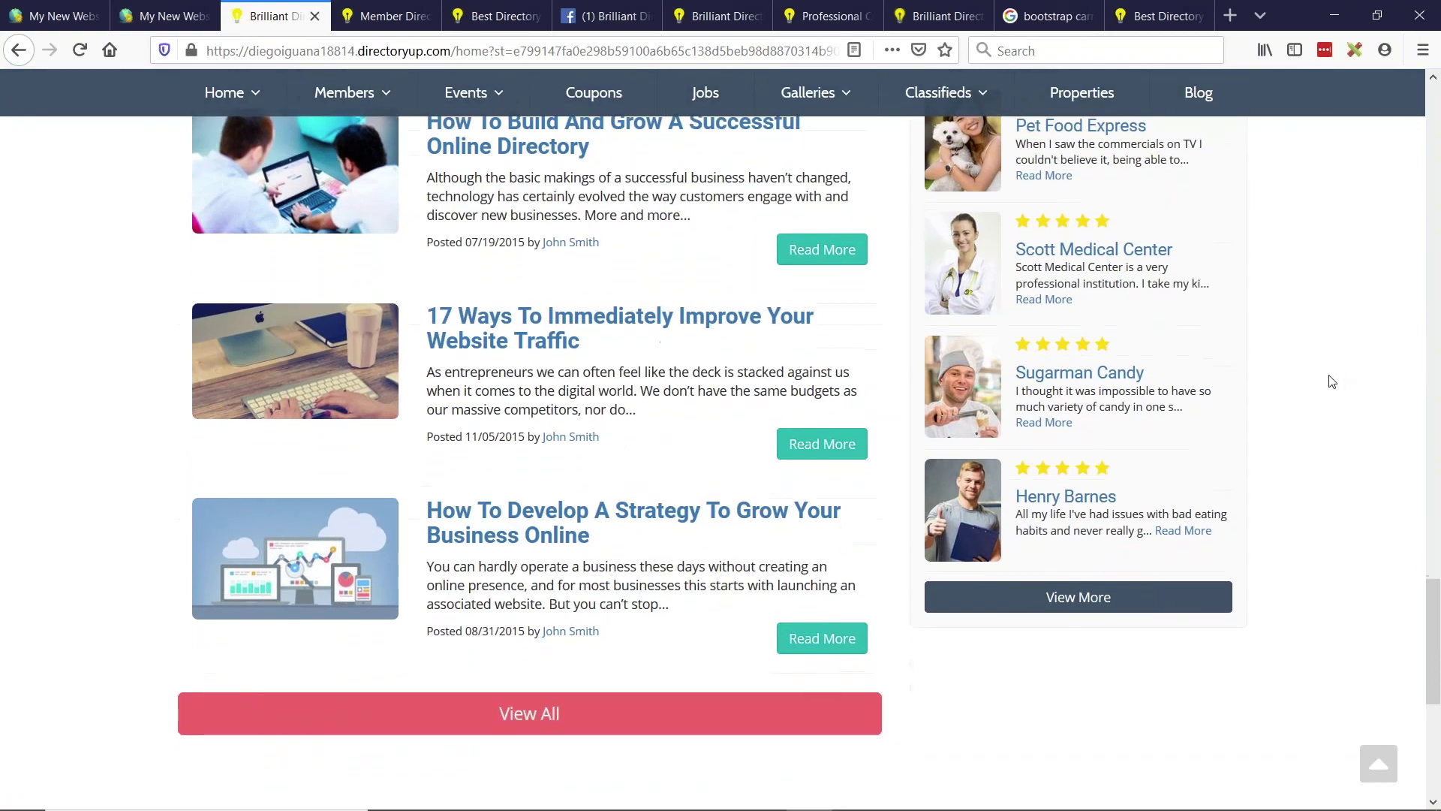
pyautogui.scroll(2, 1331, 381)
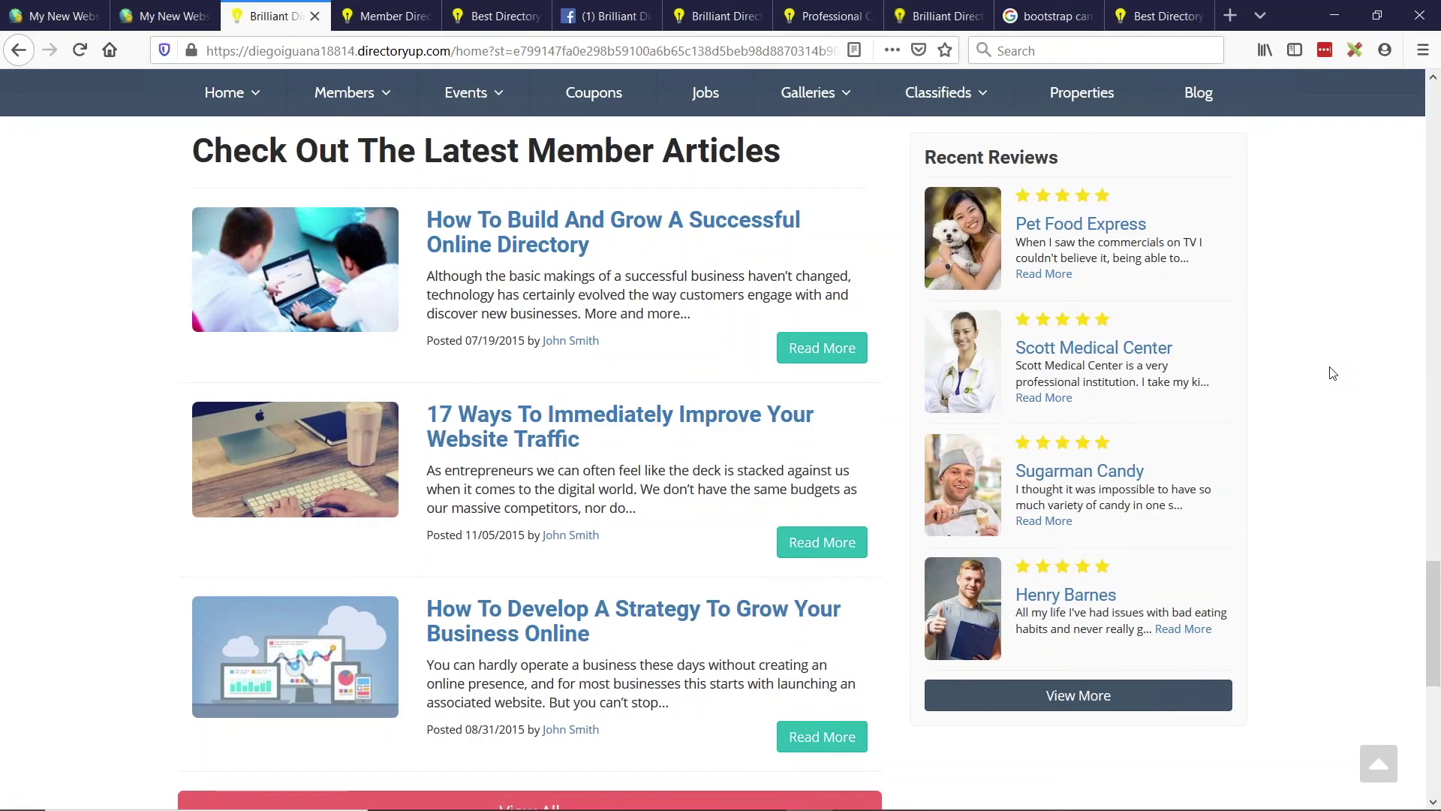
# - Show the presentation slide about providing access to free resources and return to the page cards on the live home page
pyautogui.hotkey('alt', 'Tab')
pyautogui.hotkey('alt', 'Tab')
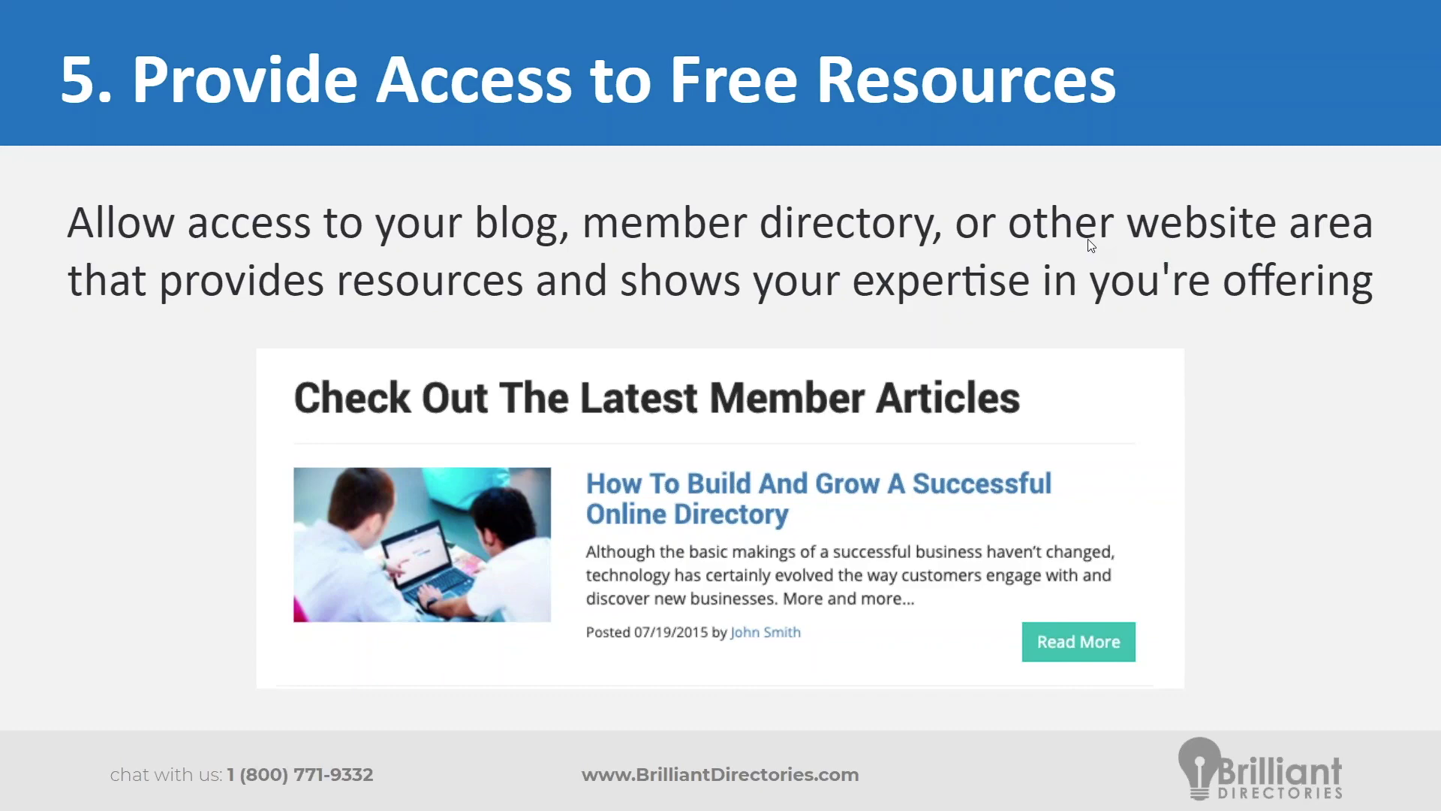
pyautogui.hotkey('alt', 'Tab')
pyautogui.scroll(8, 1148, 338)
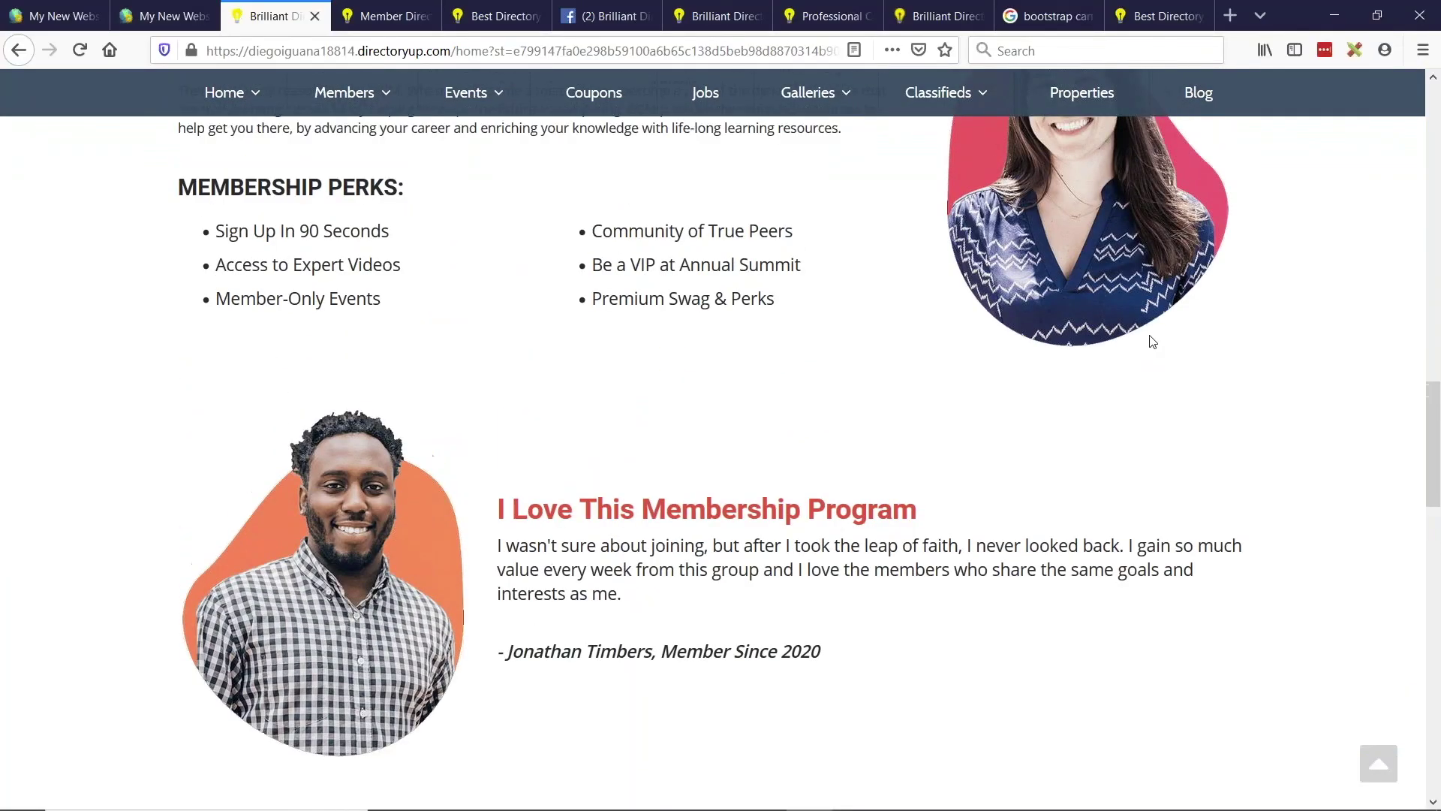
pyautogui.scroll(10, 1154, 345)
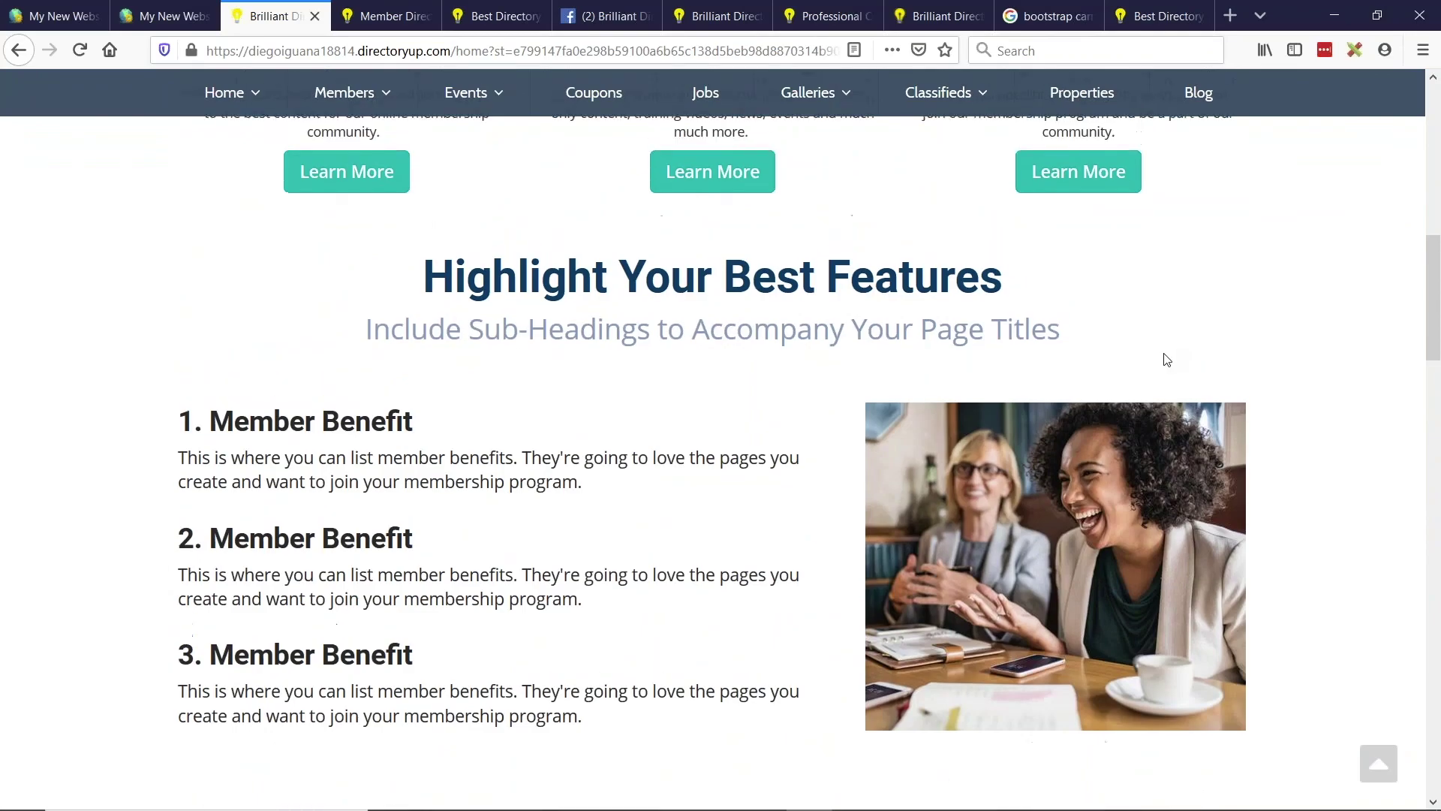
pyautogui.scroll(5, 1166, 359)
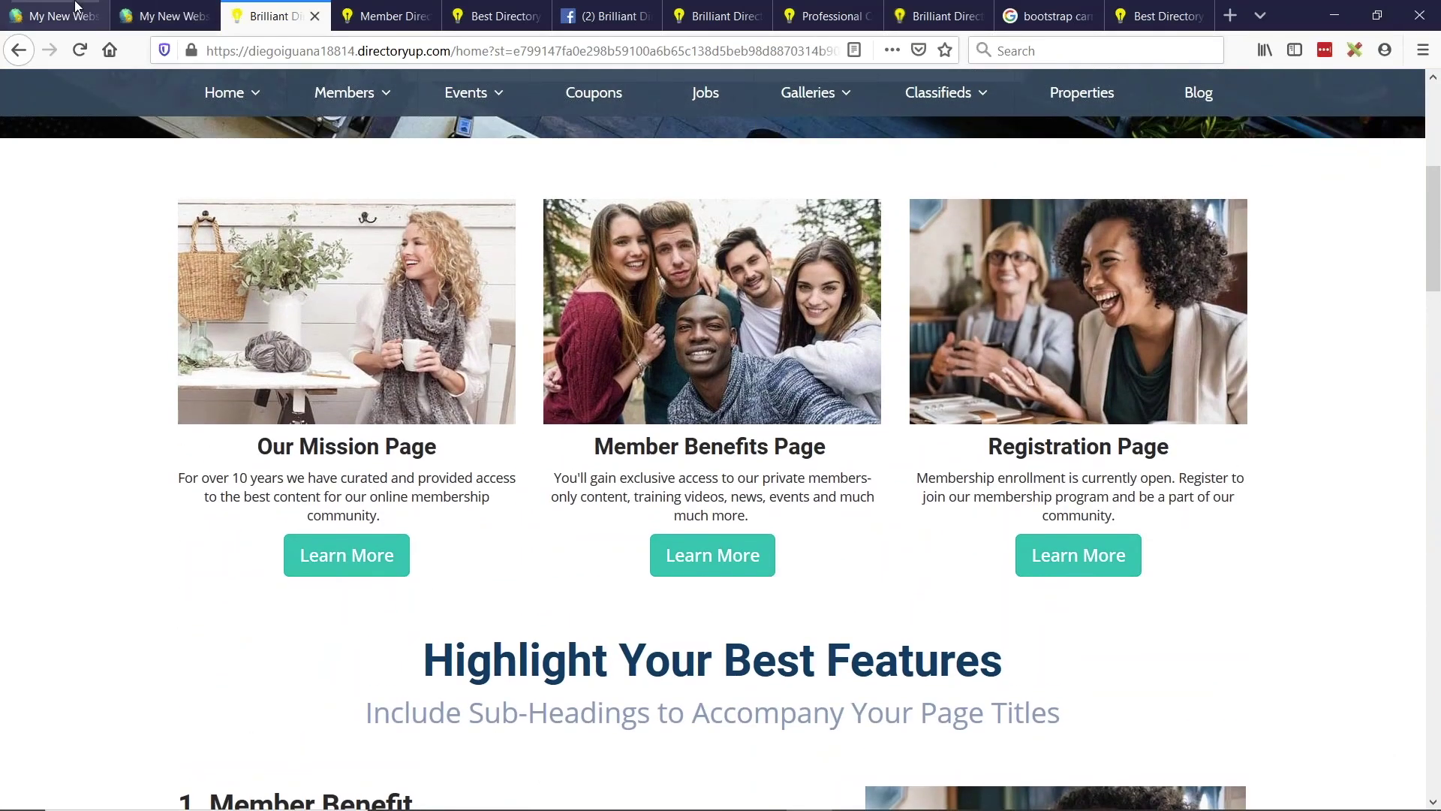
# - Return to the home page's content editor and open the image replacement address for the Our Mission Page picture
pyautogui.click(162, 16)
pyautogui.scroll(-10, 807, 600)
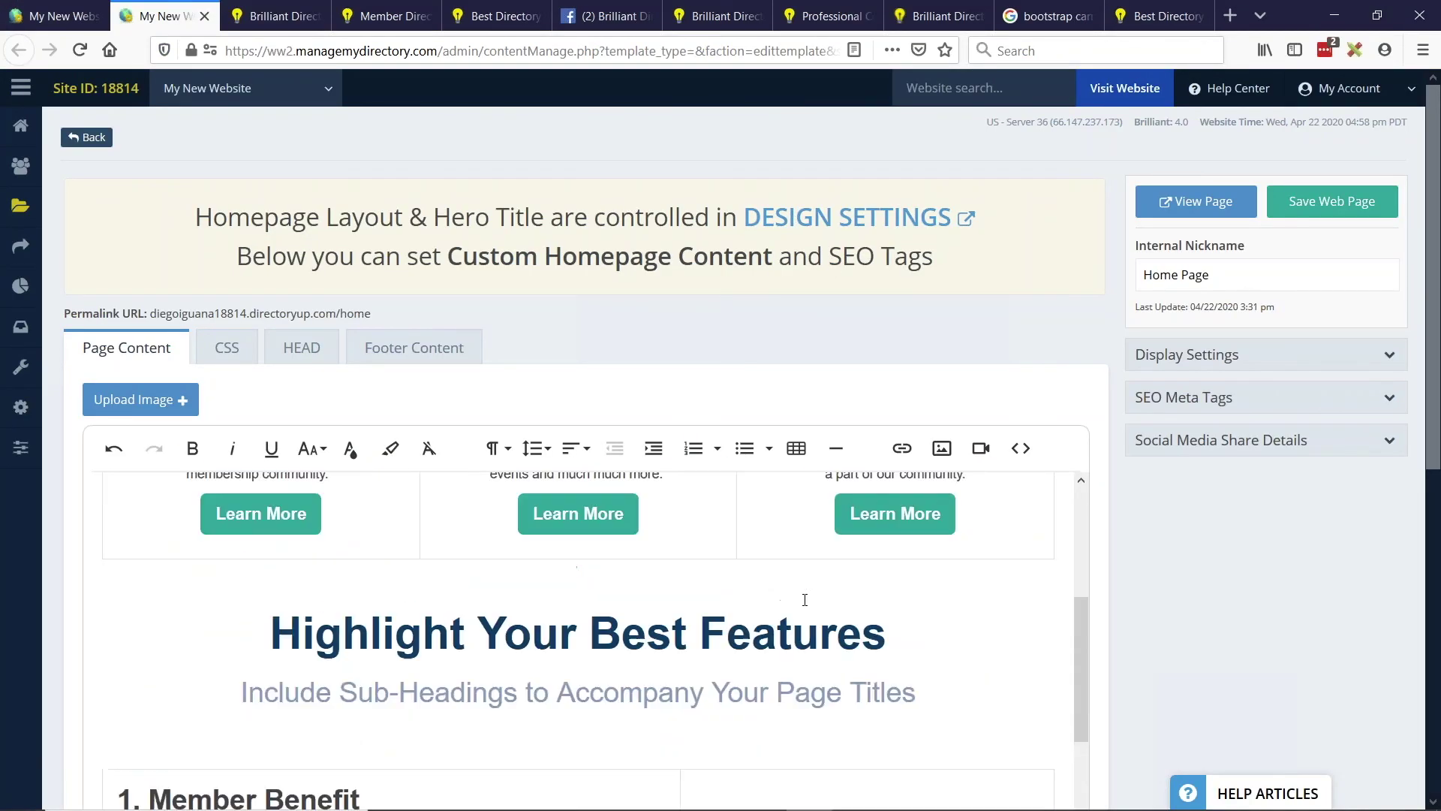
pyautogui.scroll(4, 805, 600)
pyautogui.scroll(-1, 852, 217)
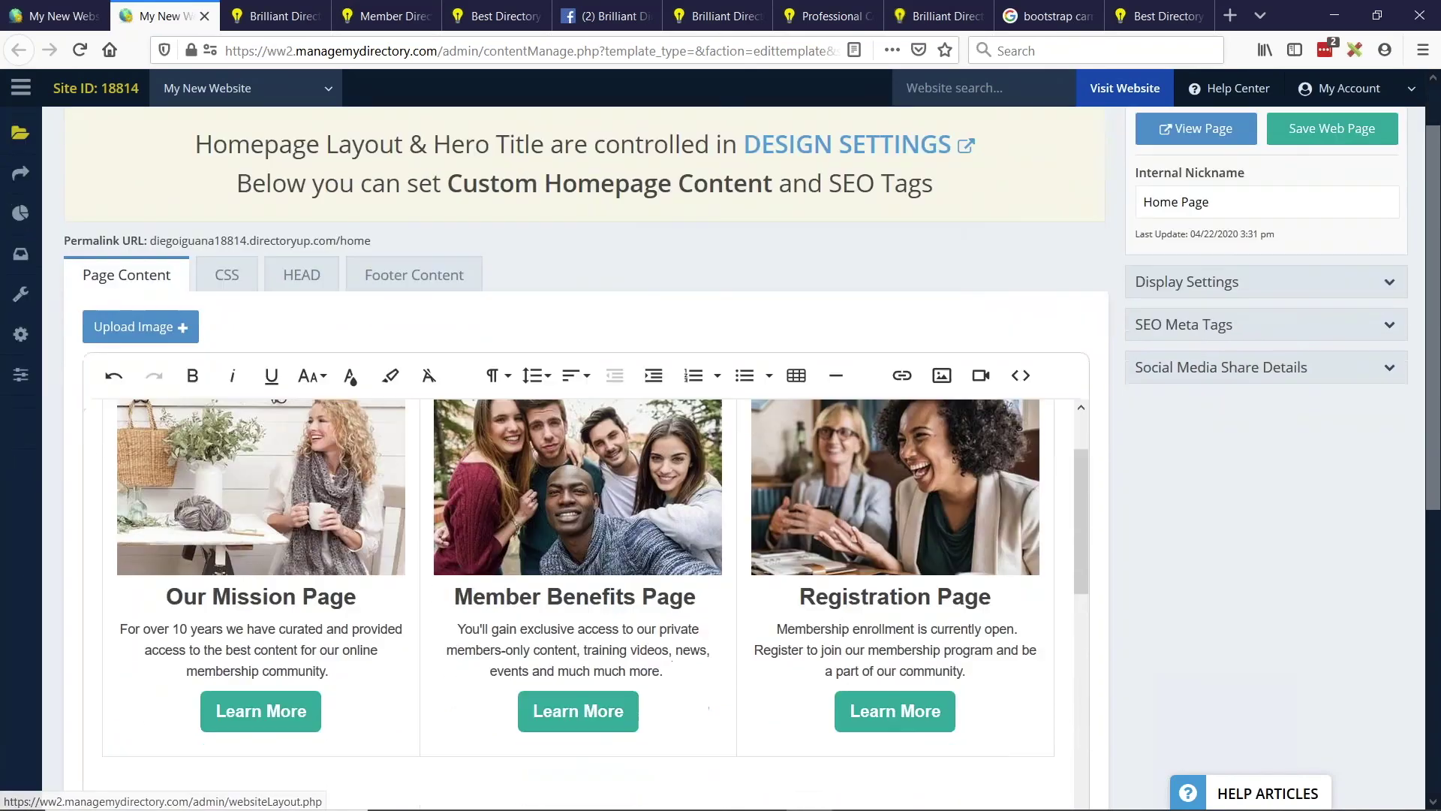
pyautogui.scroll(-3, 1183, 450)
pyautogui.scroll(1, 446, 448)
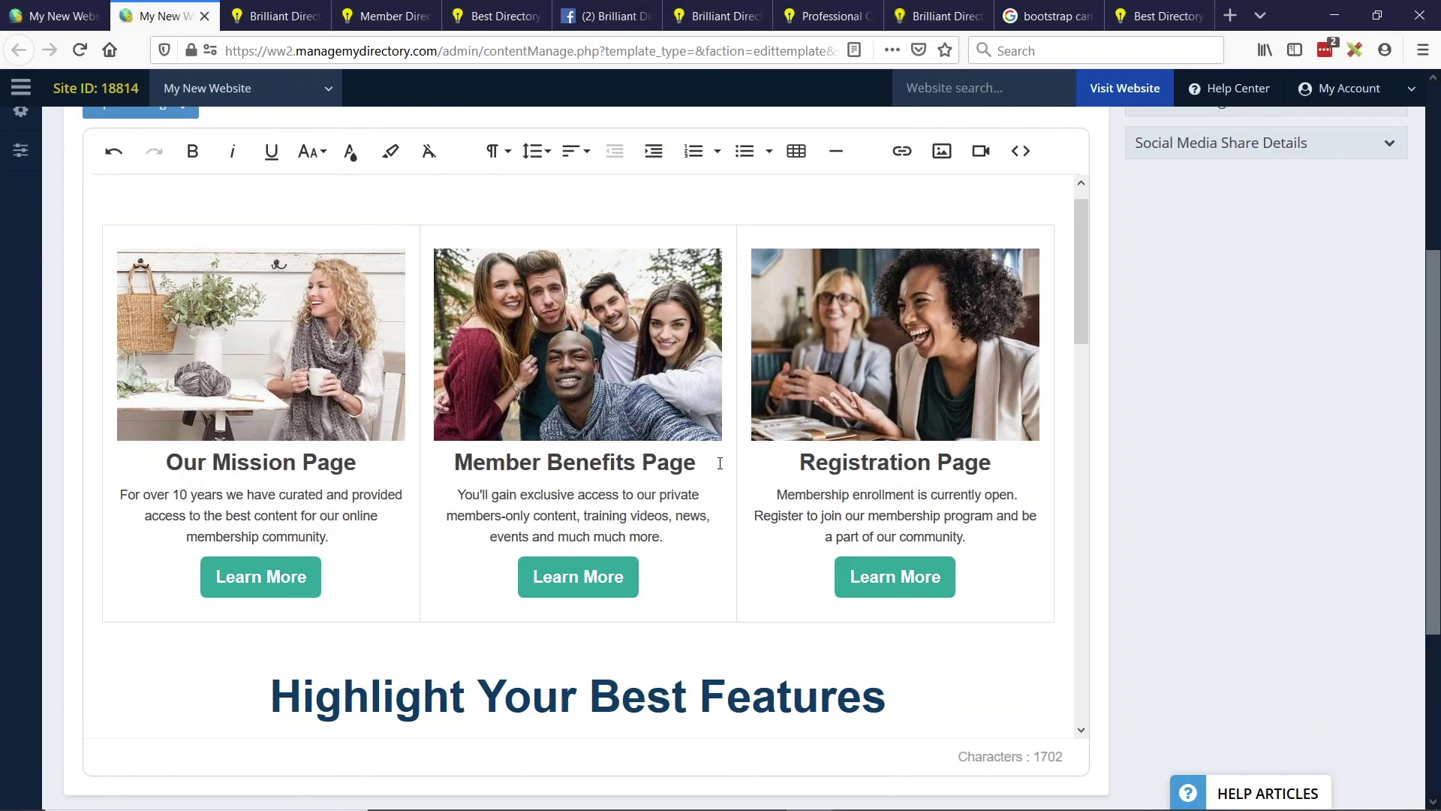
pyautogui.click(271, 373)
pyautogui.click(174, 156)
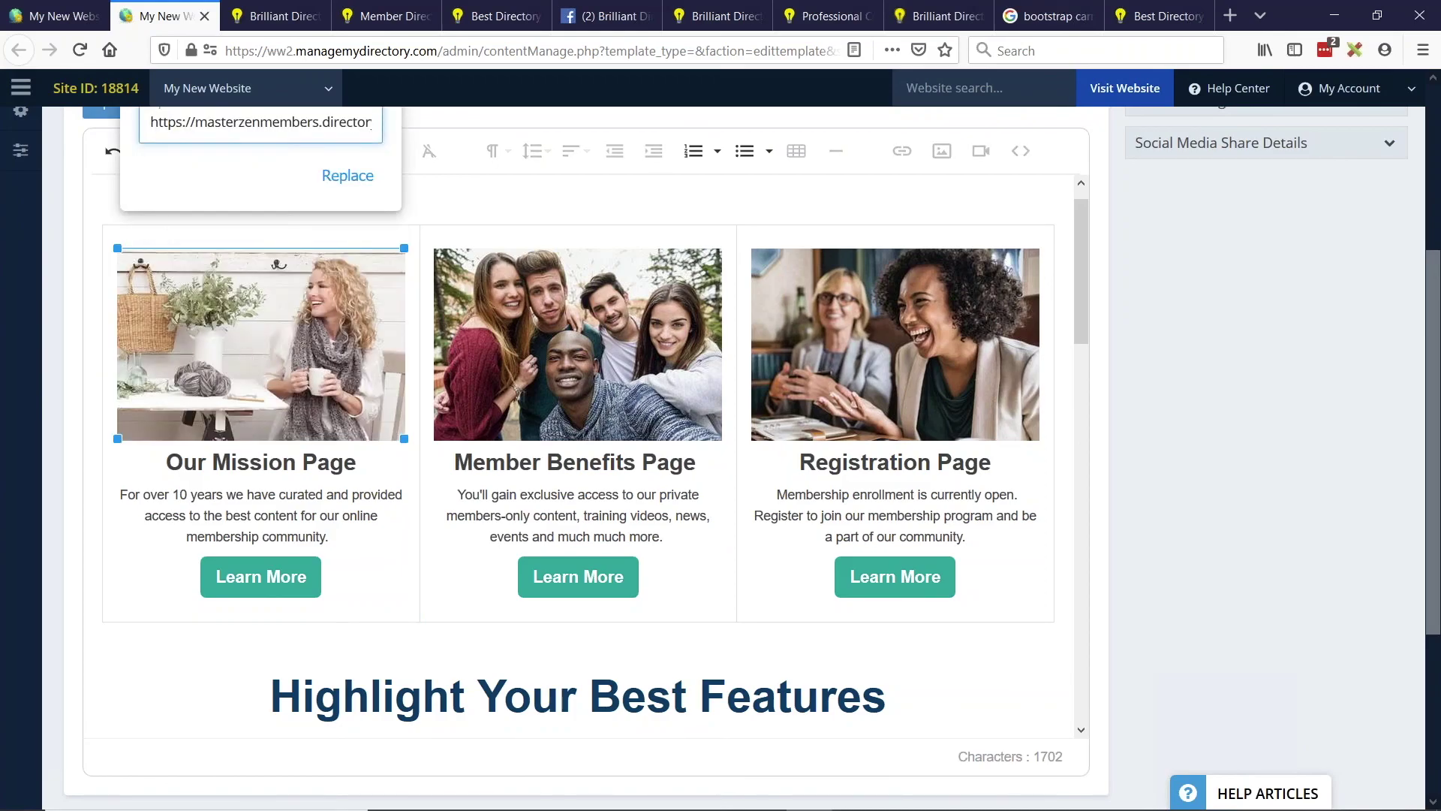
# - Replace the Member Benefits Page picture with the photo of two singers on stage from the image library
pyautogui.scroll(5, 508, 230)
pyautogui.click(489, 490)
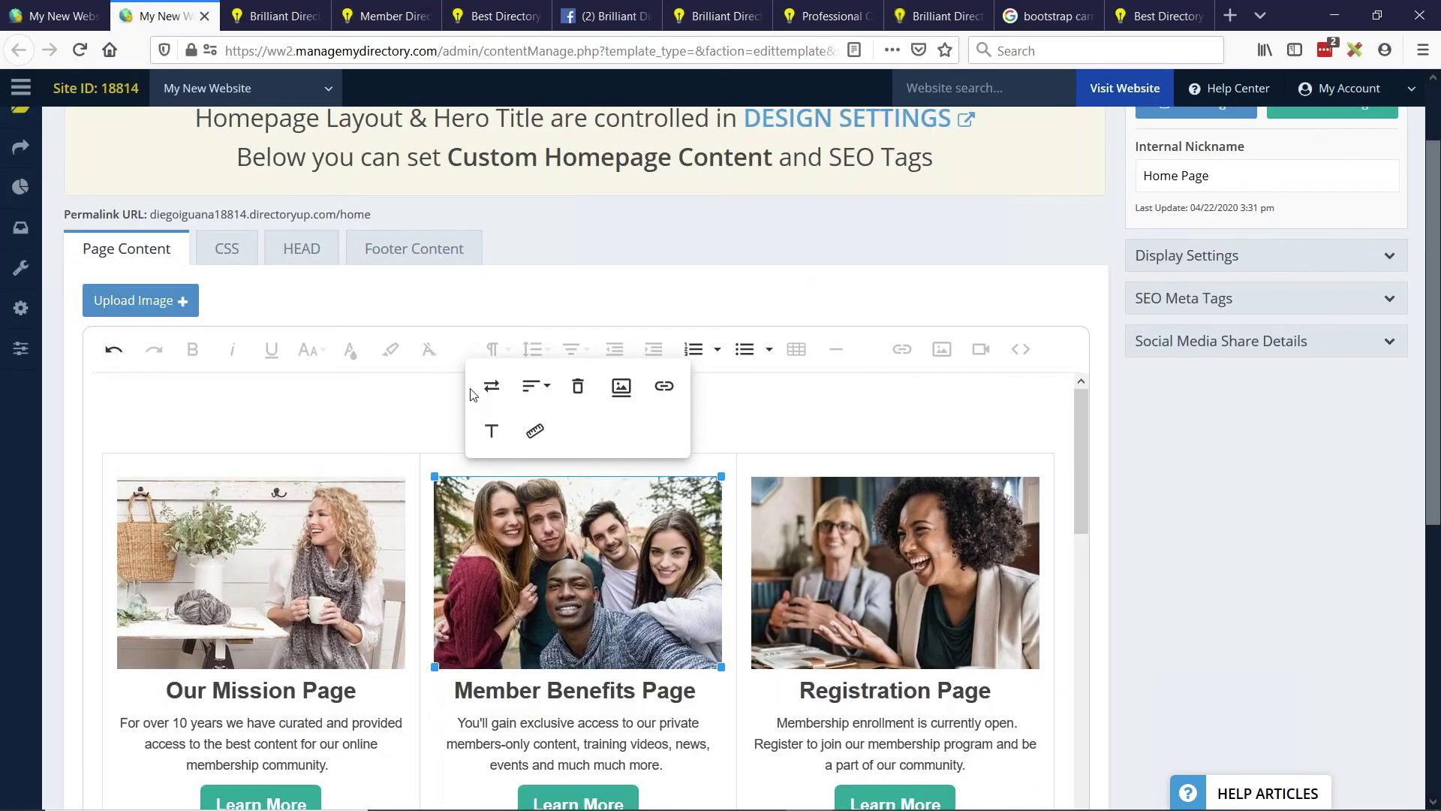
pyautogui.click(489, 386)
pyautogui.click(509, 277)
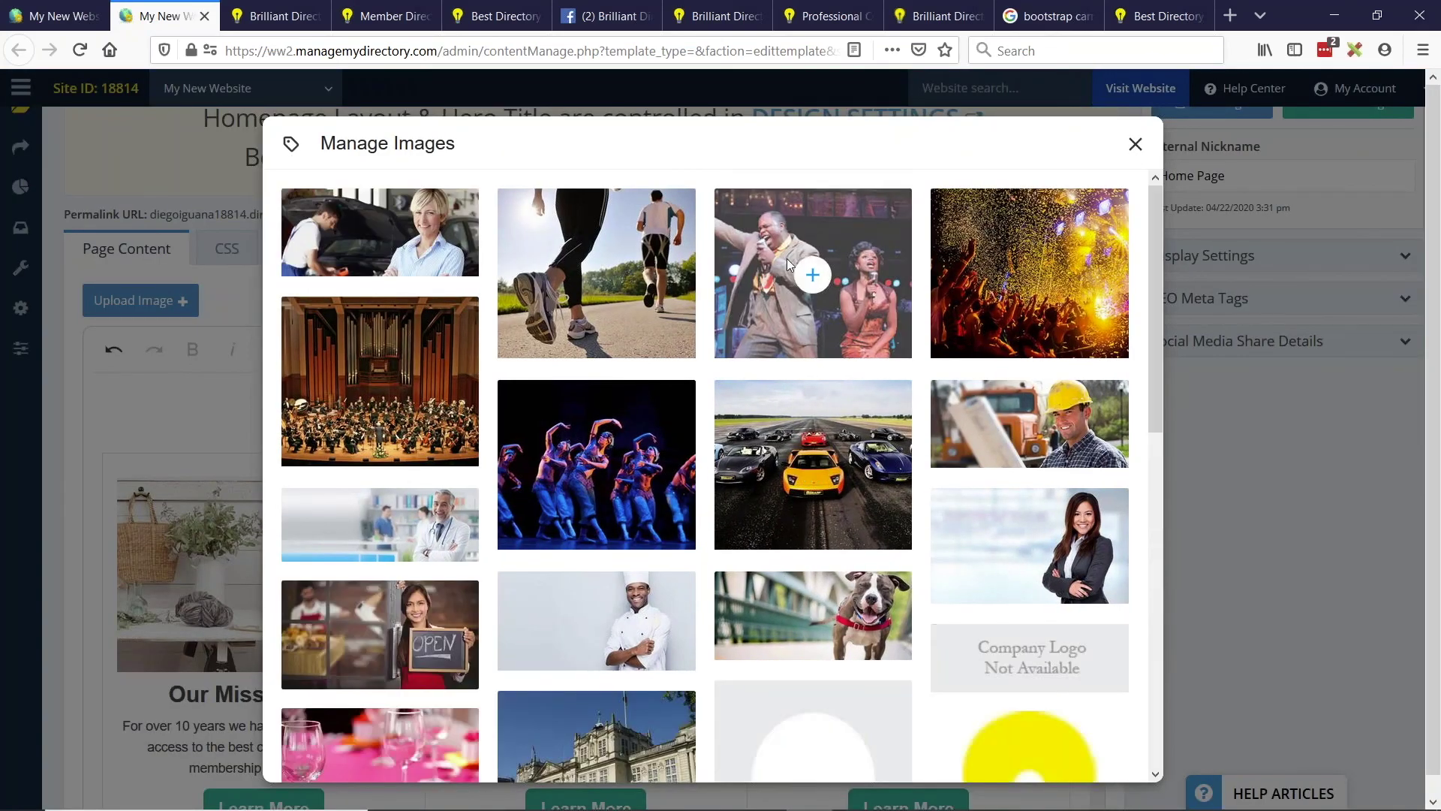
pyautogui.click(813, 280)
pyautogui.scroll(-2, 529, 608)
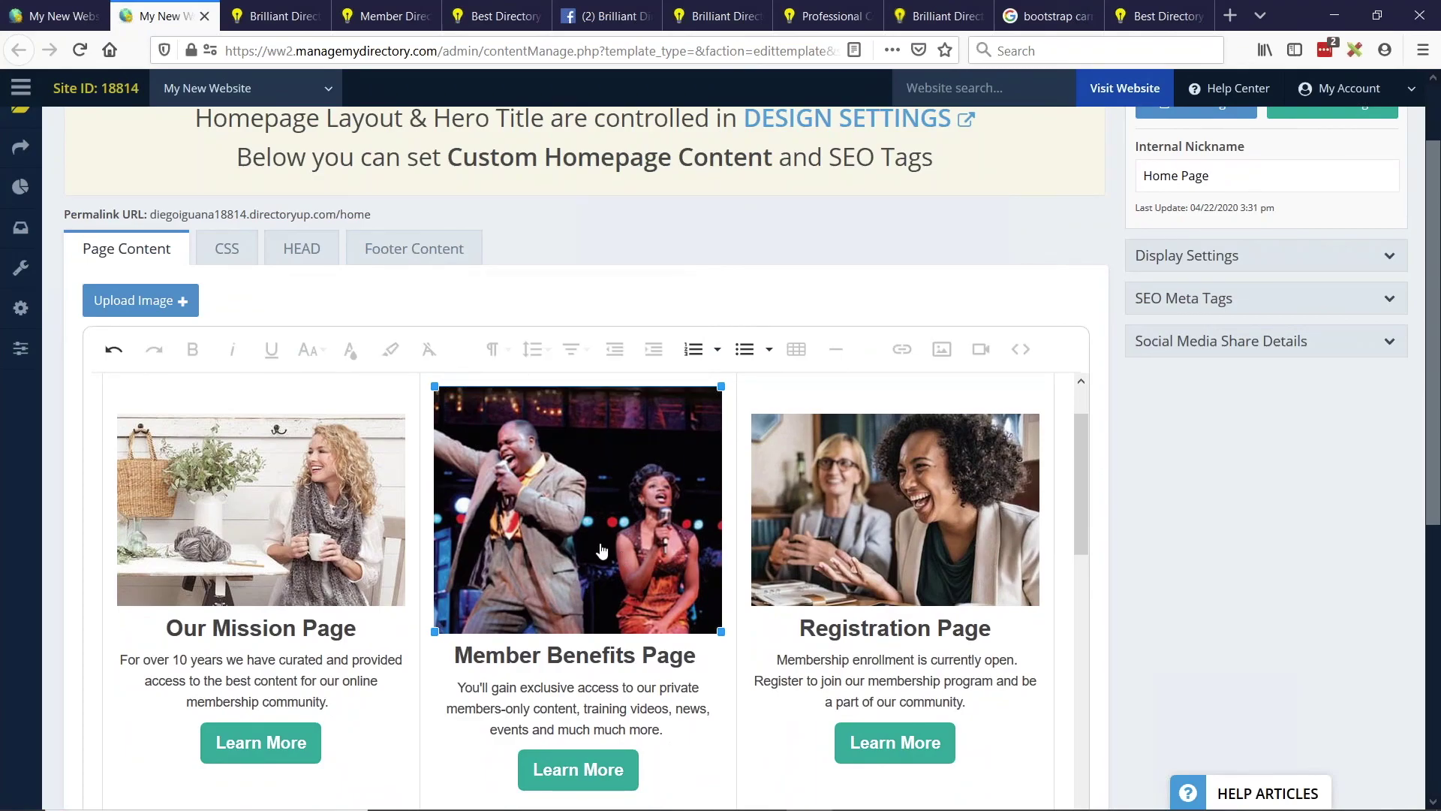
# - Open the image replacement address of the Member Benefits Page picture and of the Registration Page picture
pyautogui.click(548, 567)
pyautogui.scroll(-2, 549, 491)
pyautogui.click(551, 500)
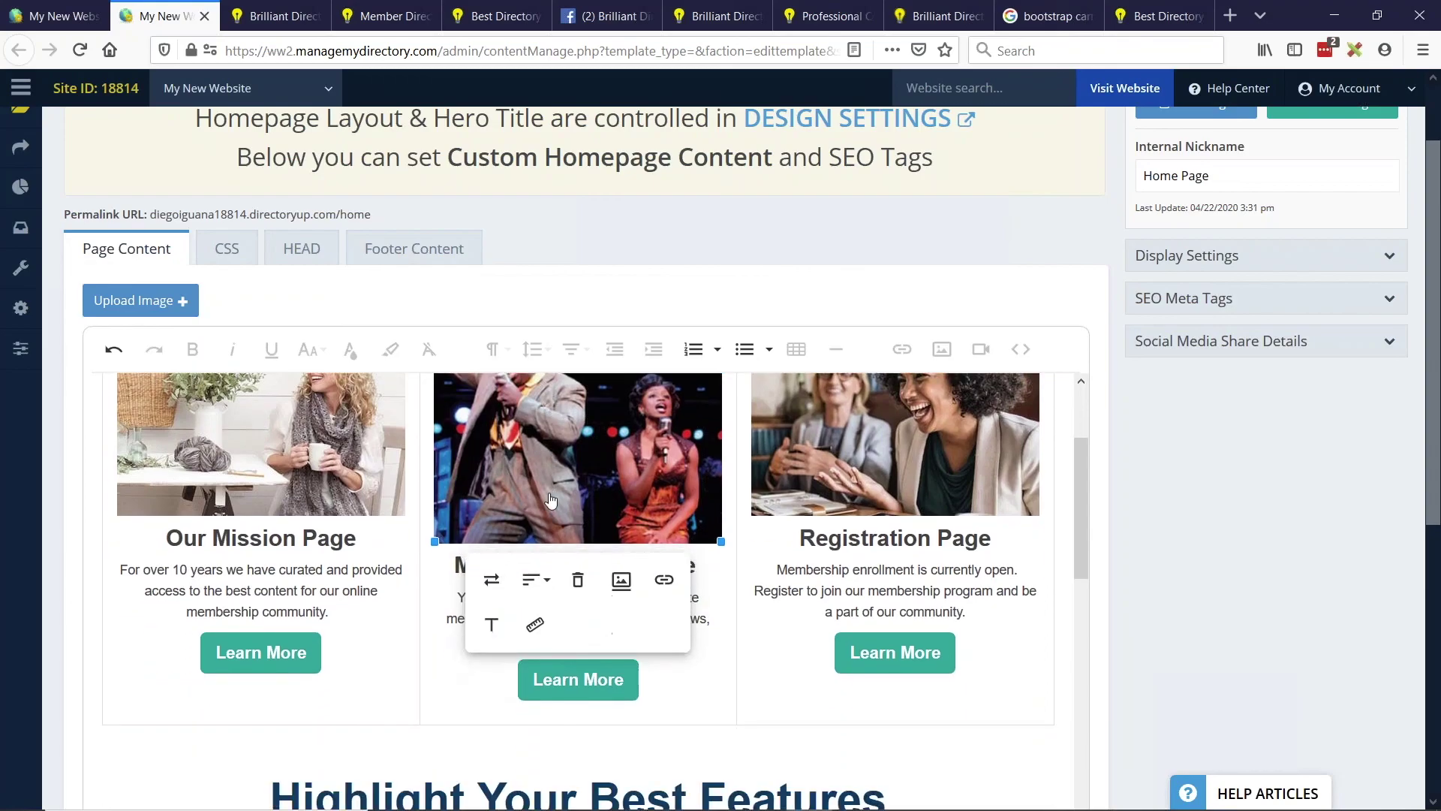
pyautogui.click(491, 580)
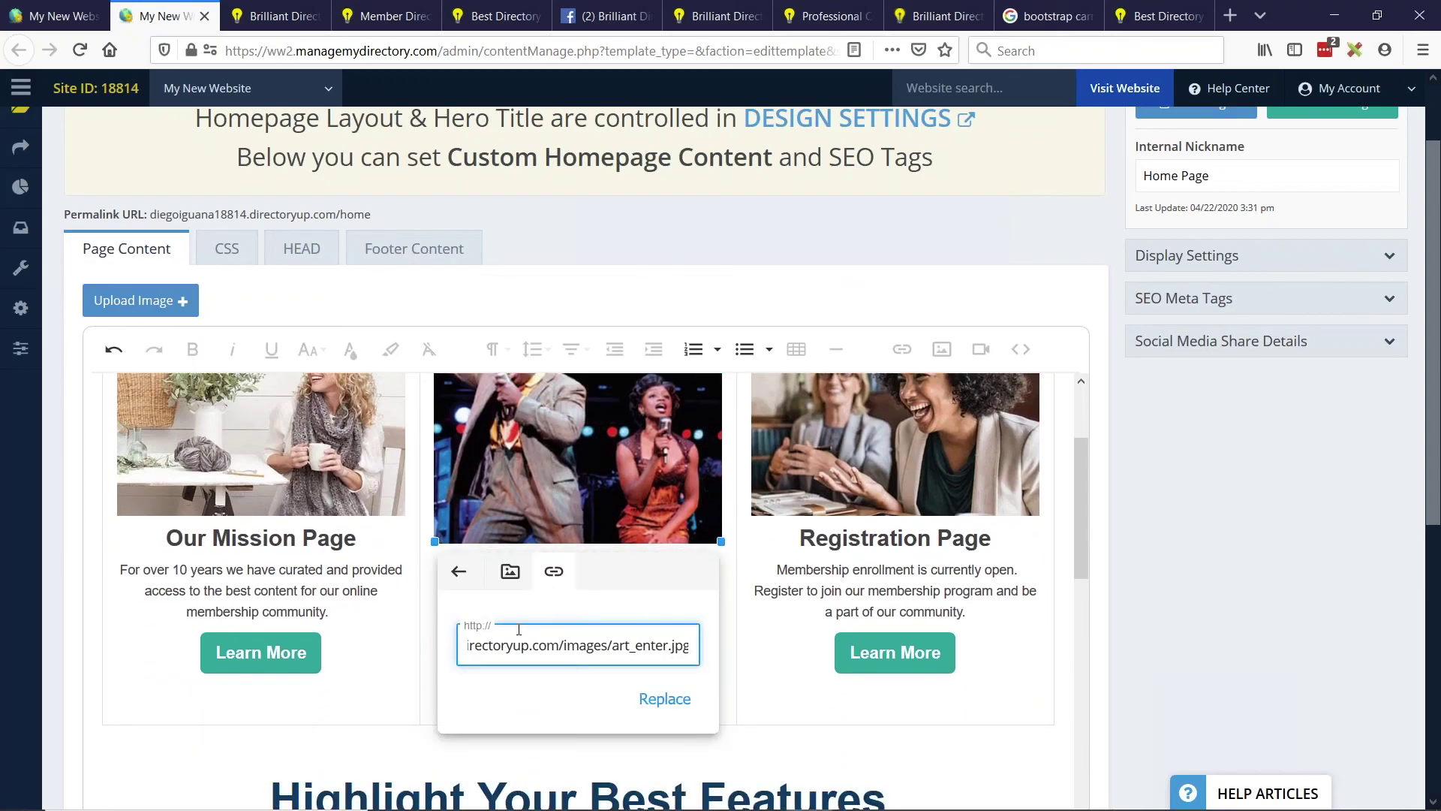
pyautogui.scroll(2, 466, 443)
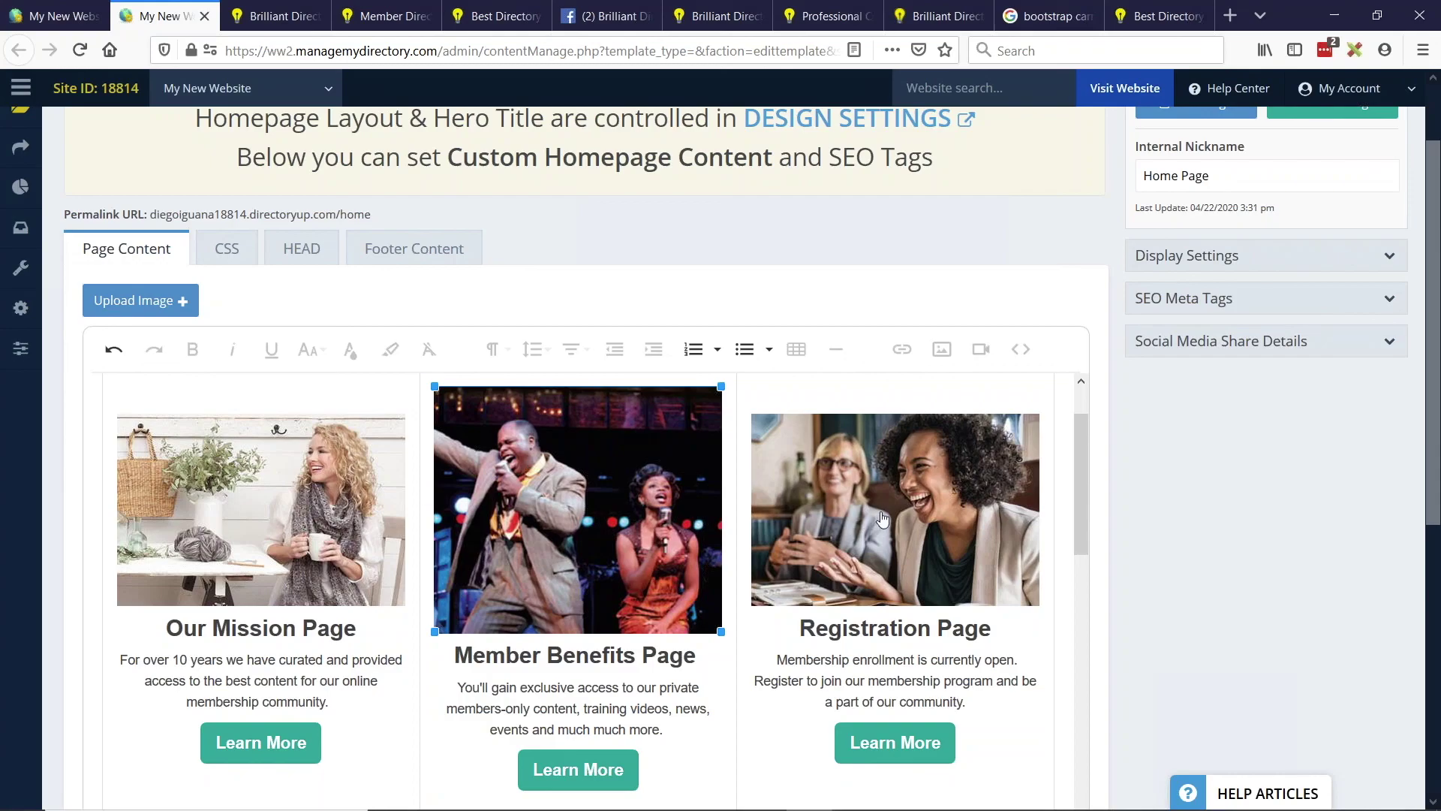
pyautogui.click(863, 481)
pyautogui.click(800, 326)
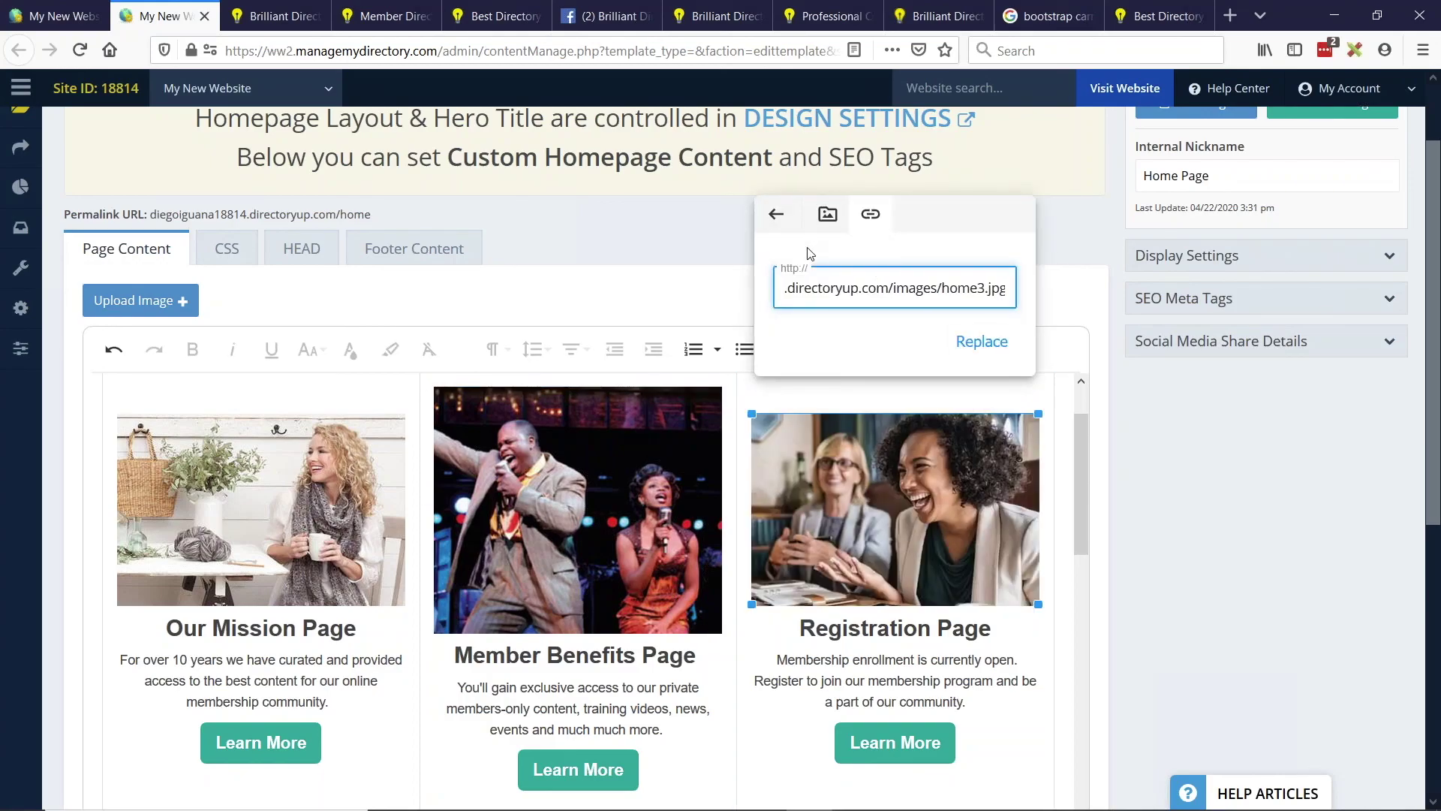
# - Replace the Our Mission Page picture with the photo of a mechanic and a smiling woman from the image library
pyautogui.click(180, 464)
pyautogui.click(174, 324)
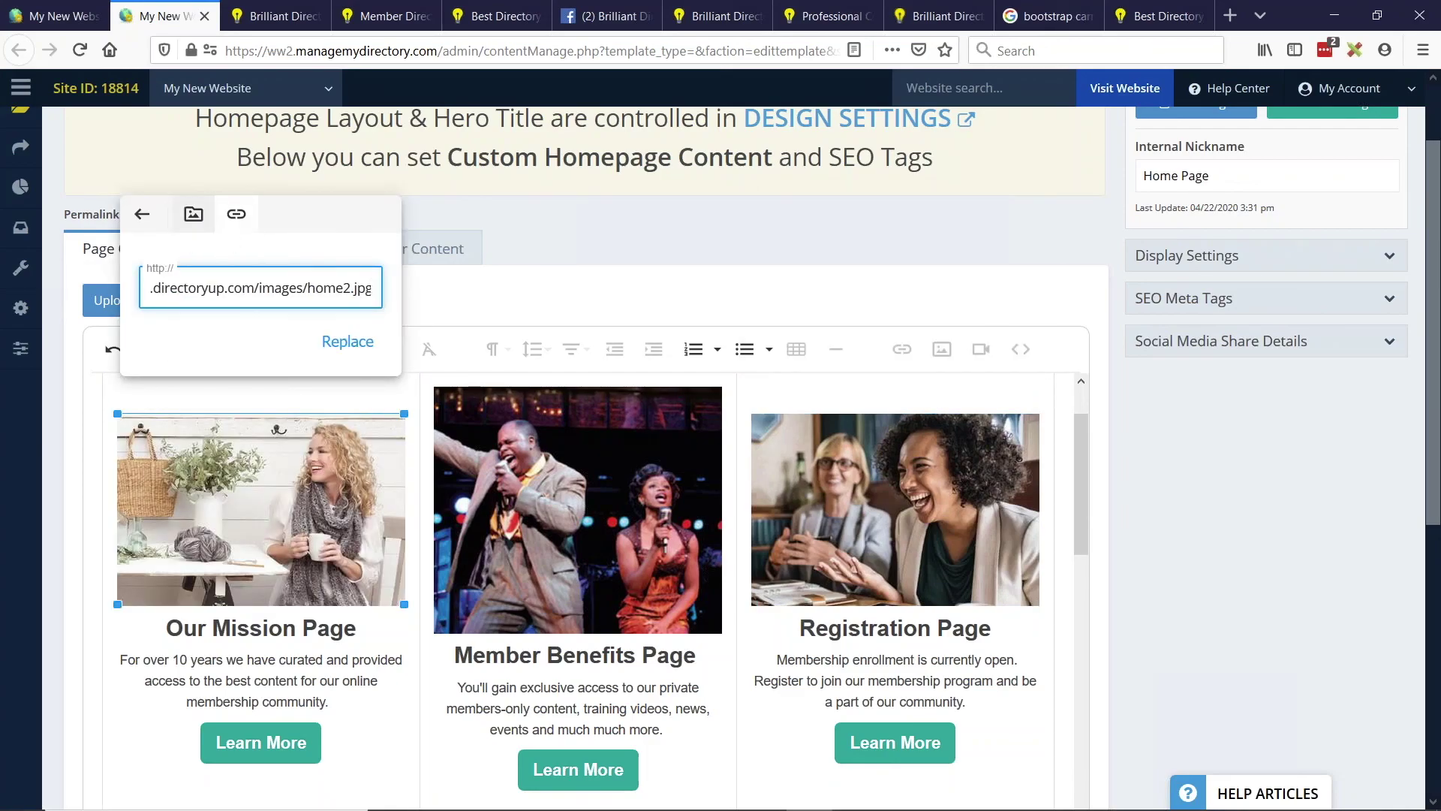
pyautogui.click(193, 216)
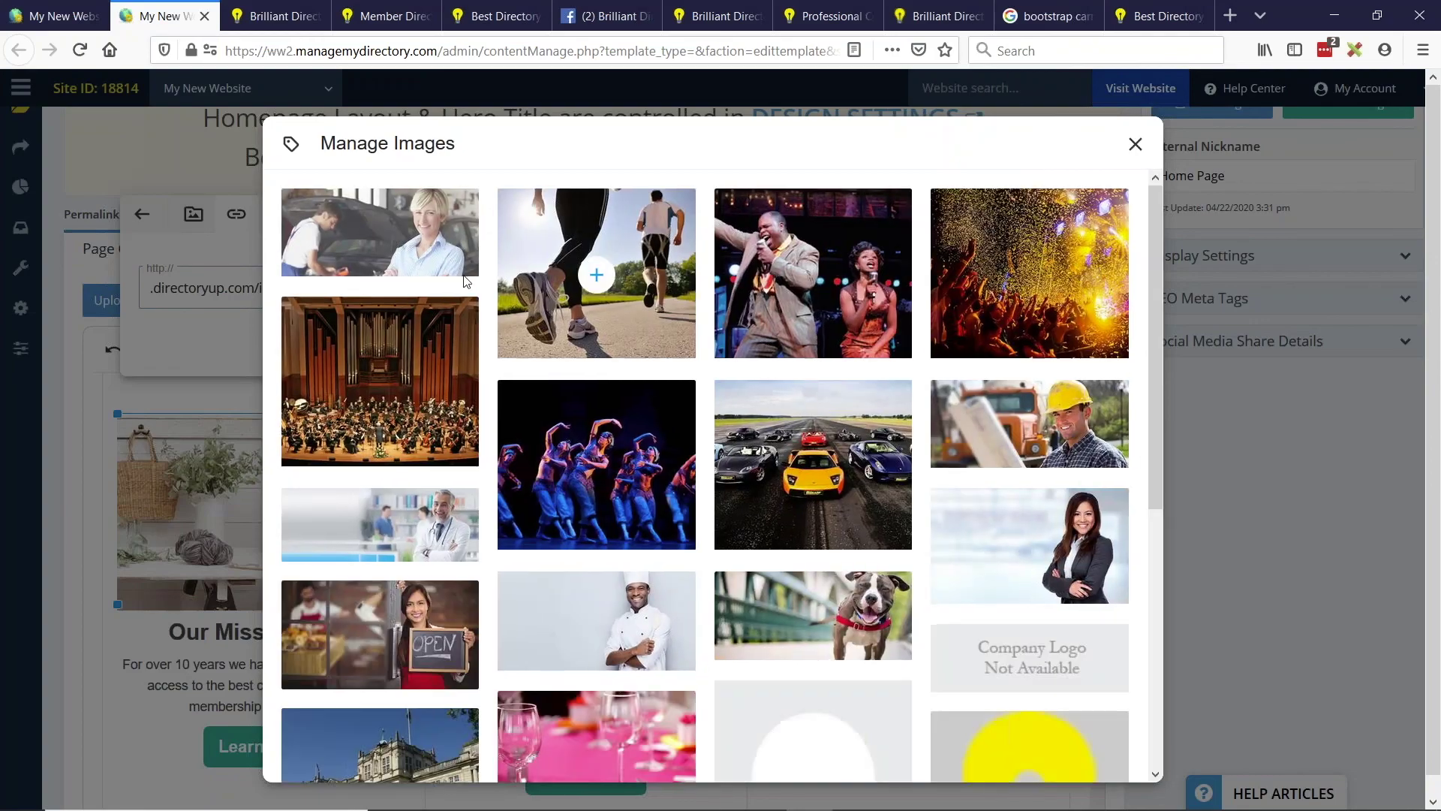
pyautogui.click(379, 229)
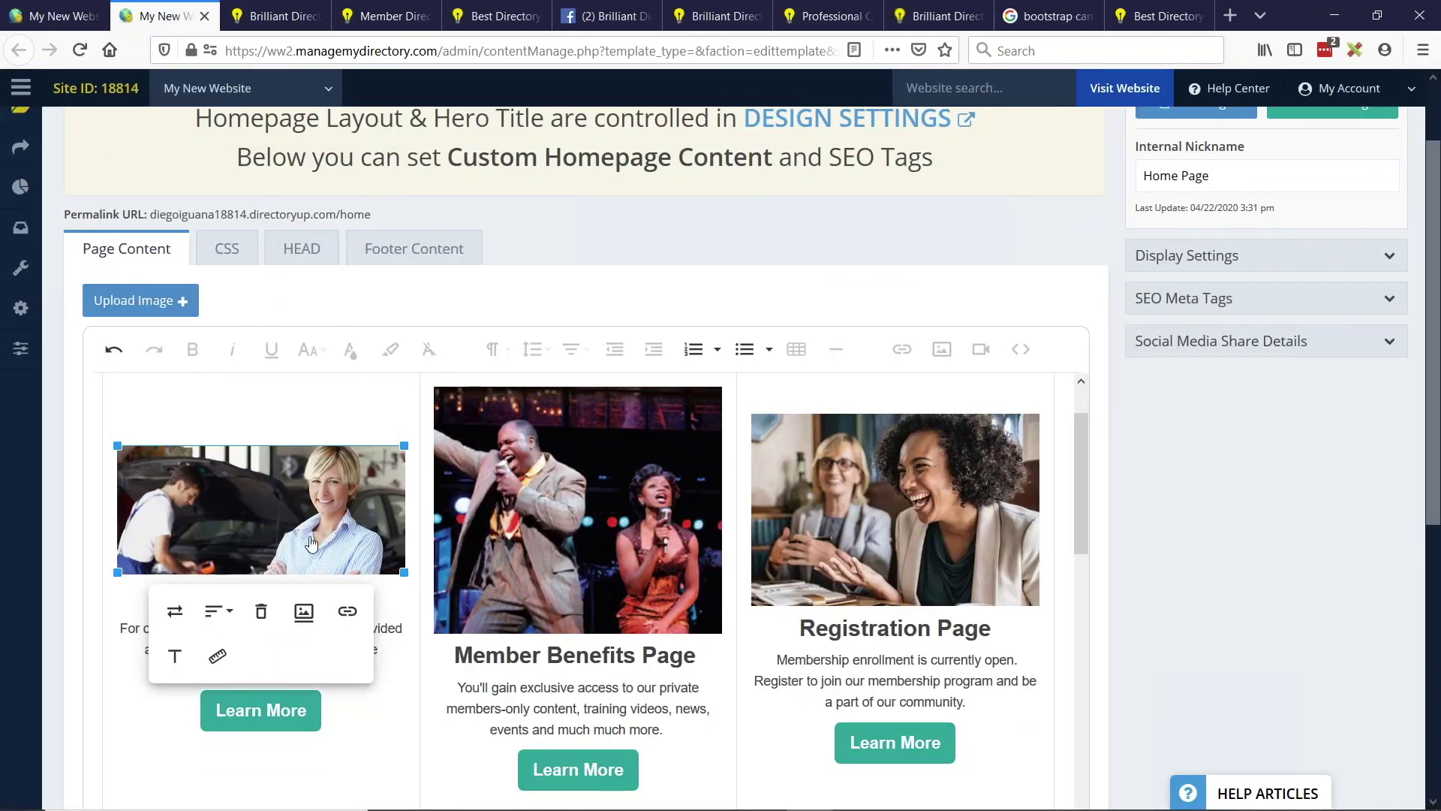
# - Switch to the presentation and advance from the free resources slide to the "Time to Help You!" slide
pyautogui.hotkey('alt', 'Tab')
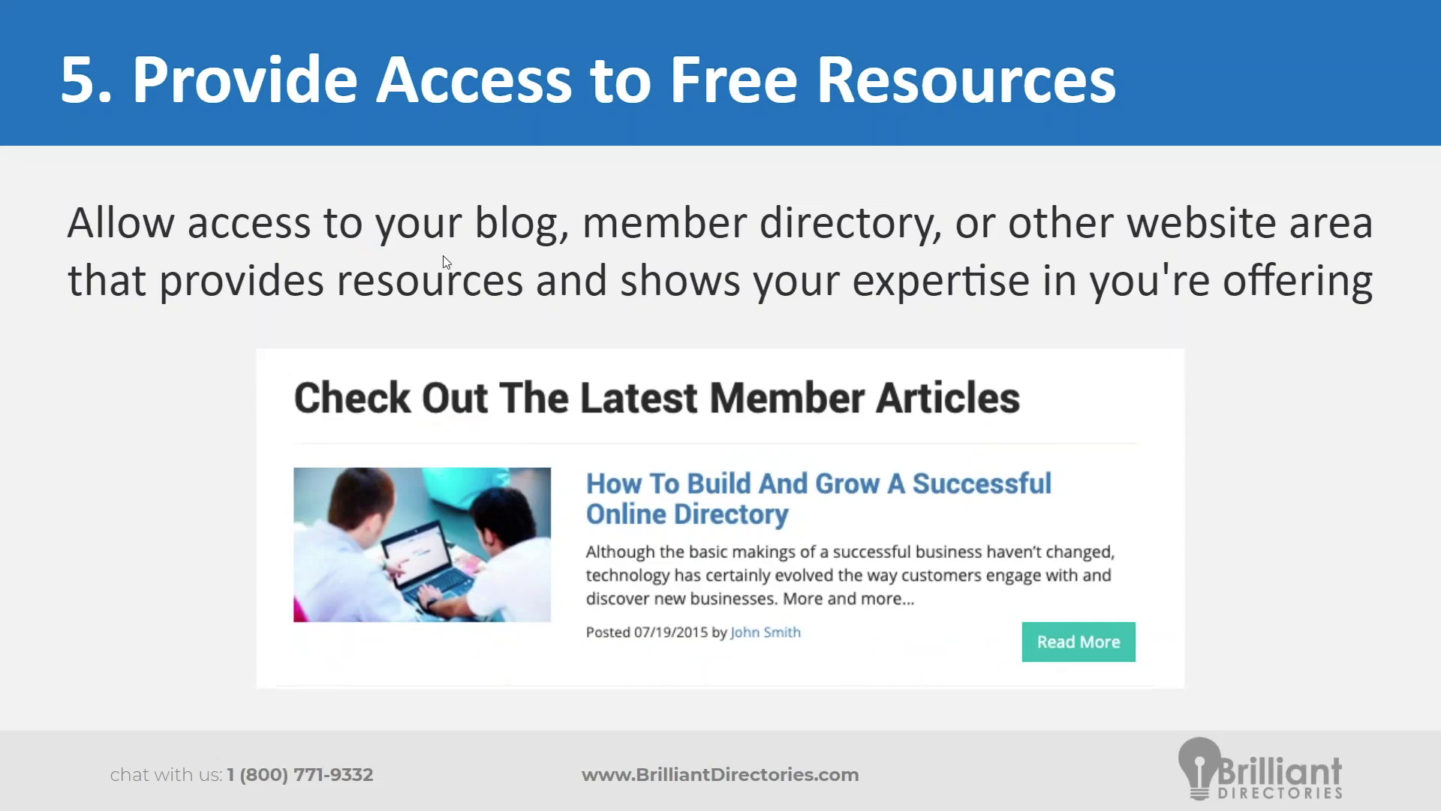
pyautogui.press('Right')
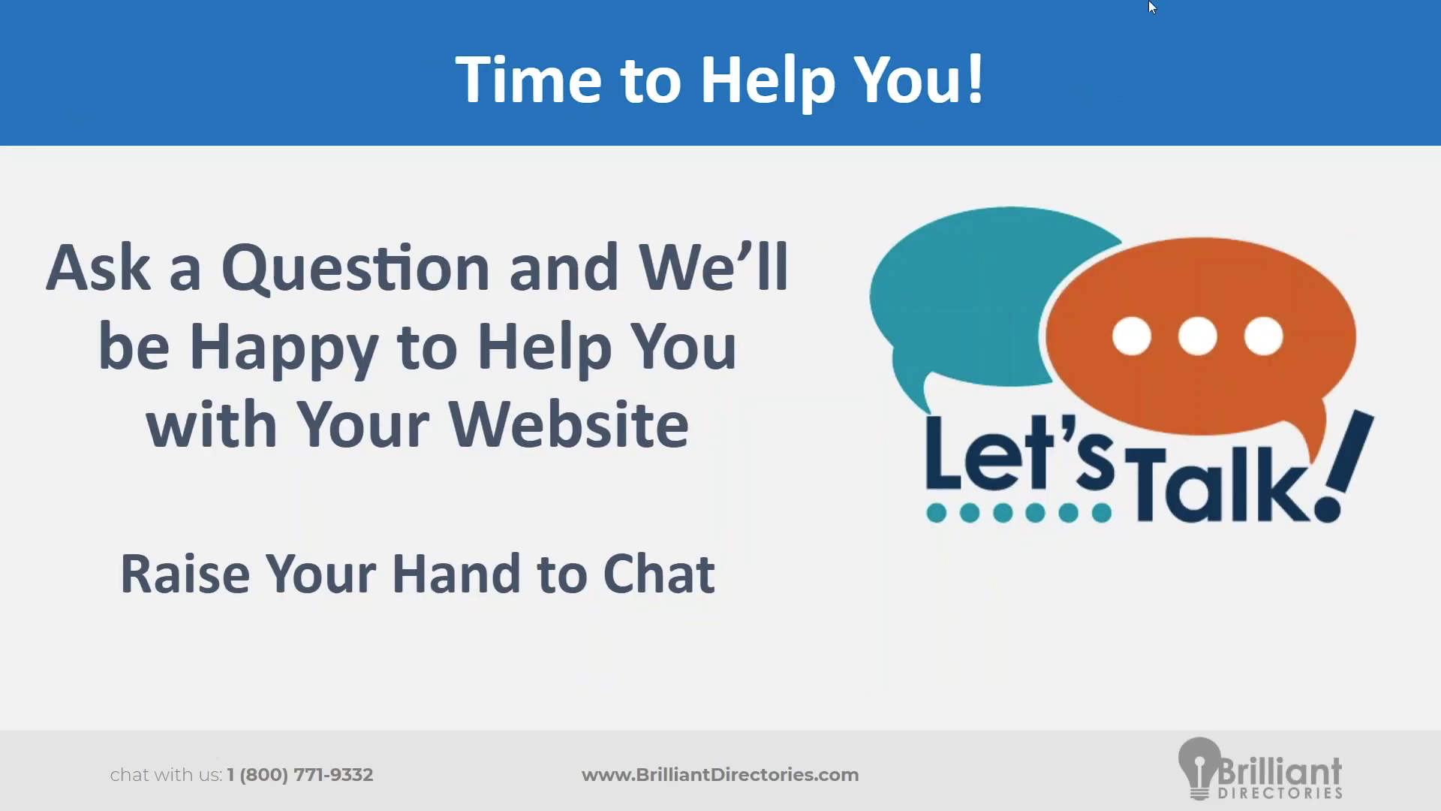
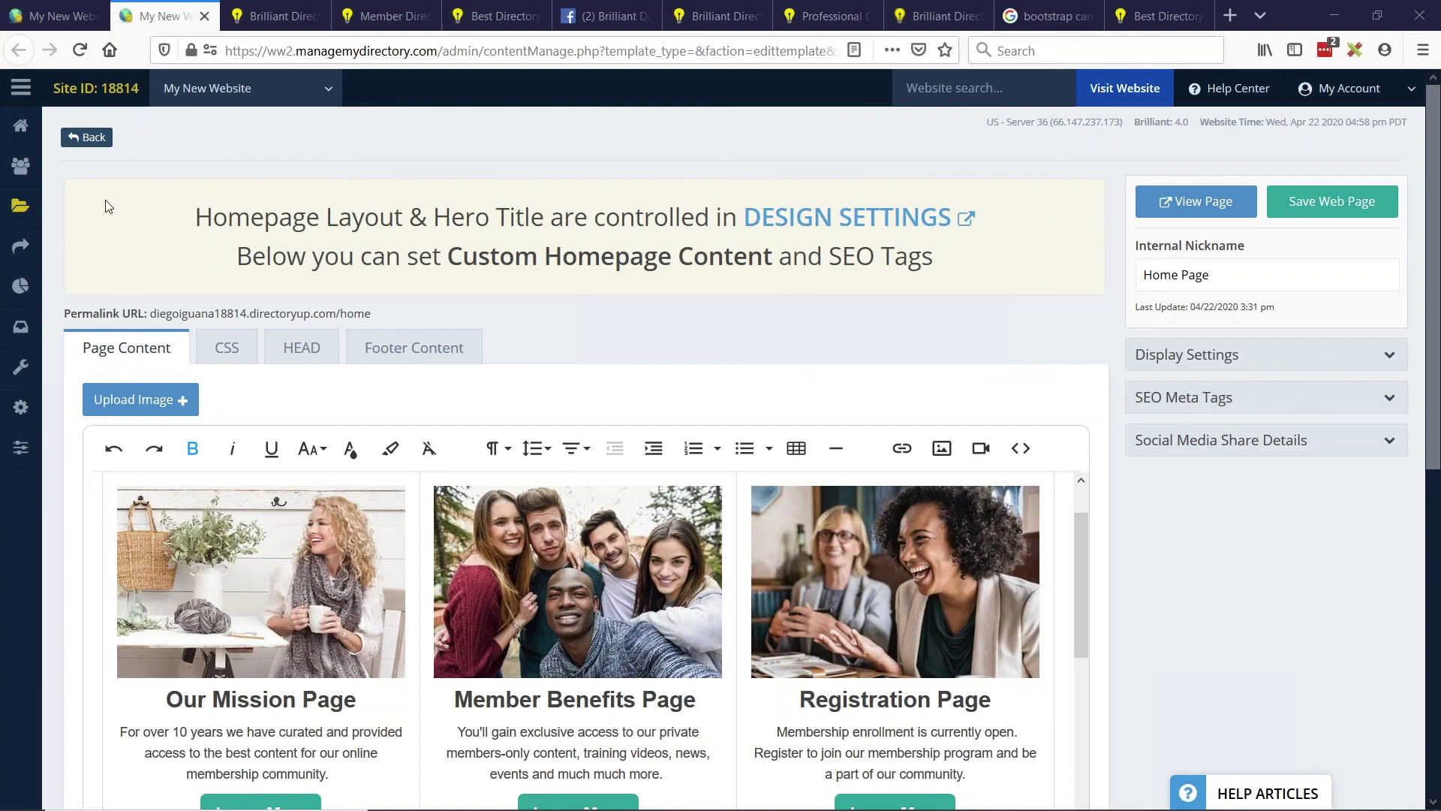
# - Show the Homepage Layout settings in the website admin and switch back to the "Time to Help You!" slide
pyautogui.hotkey('ctrl', 'pageup')
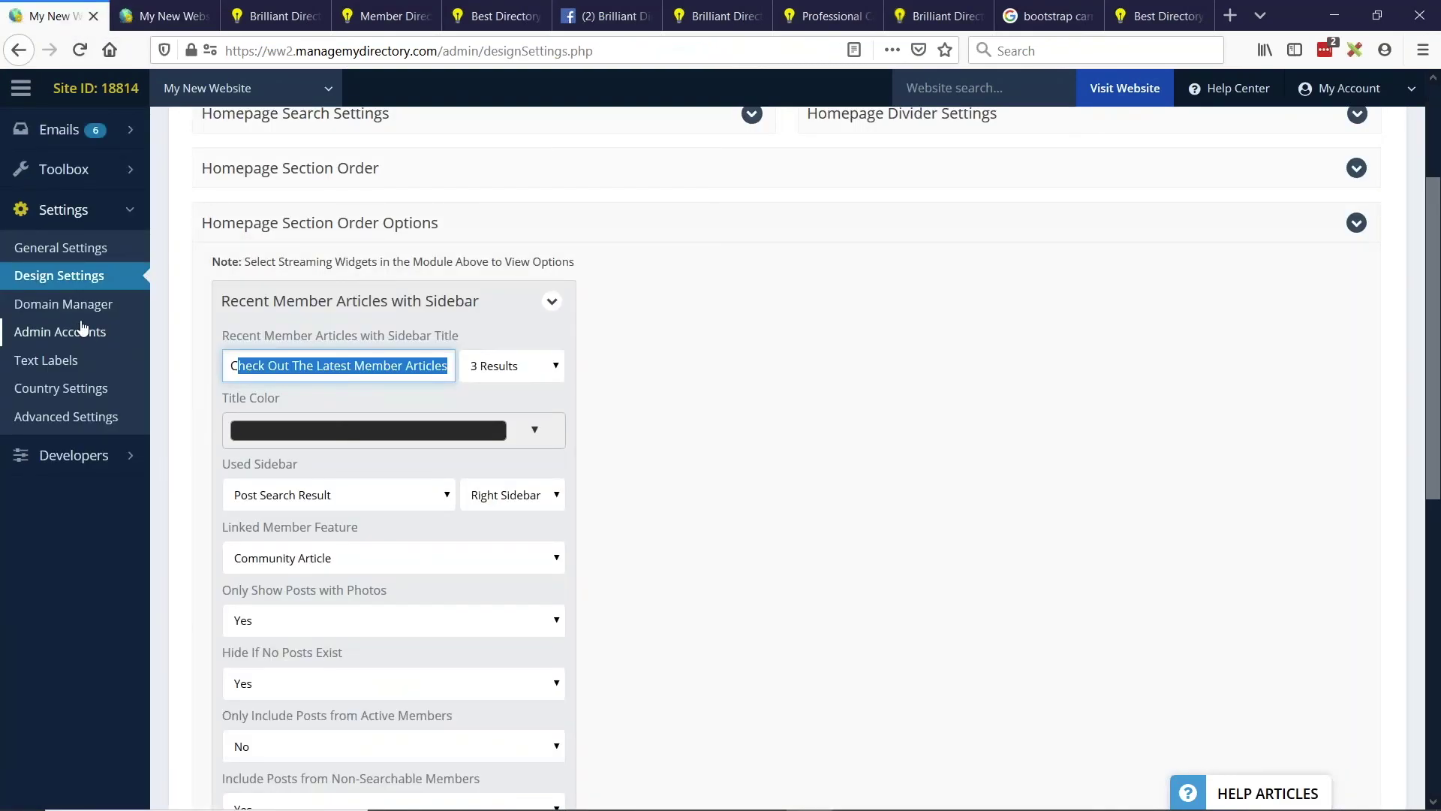
pyautogui.scroll(3, 255, 308)
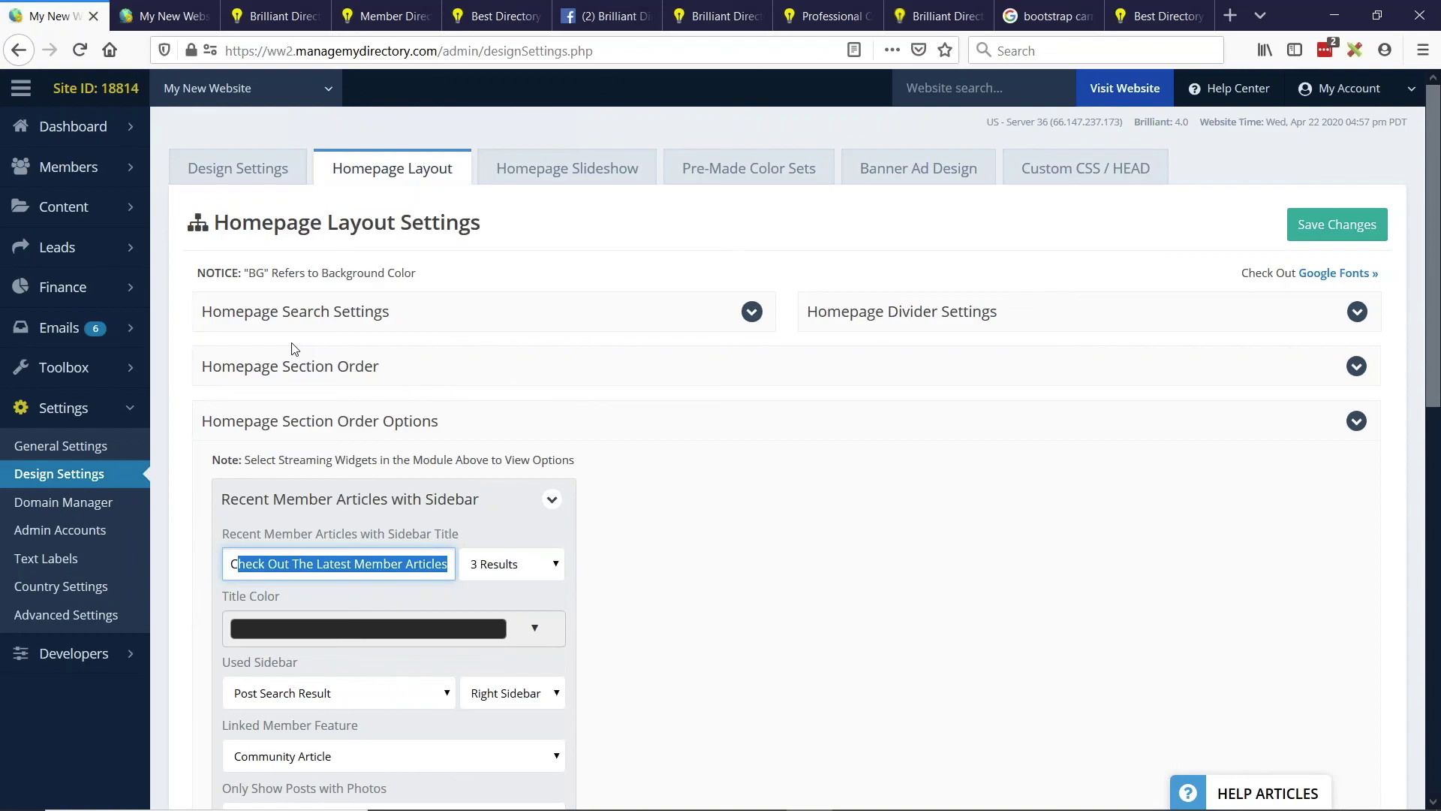
pyautogui.click(1258, 398)
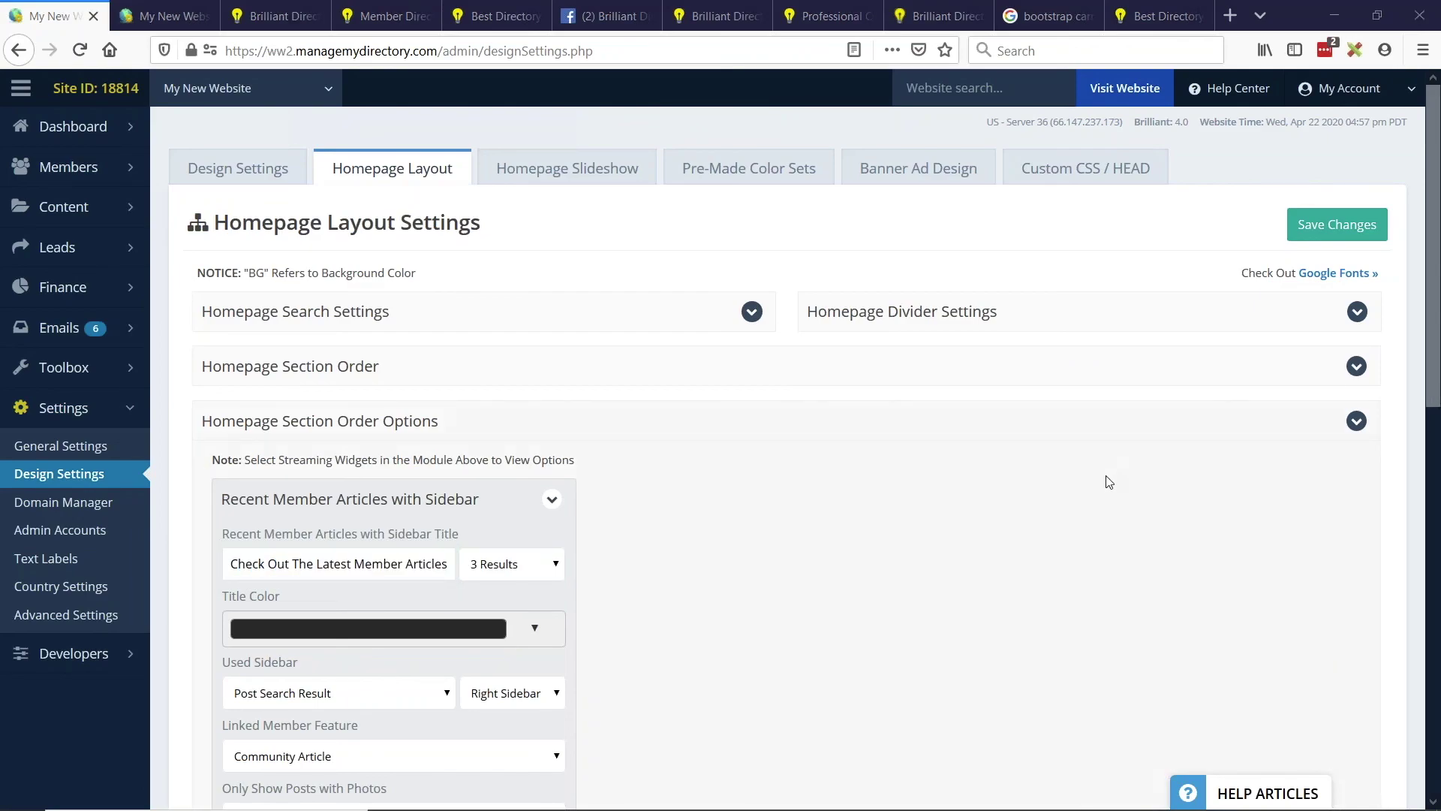
pyautogui.hotkey('alt', 'Tab')
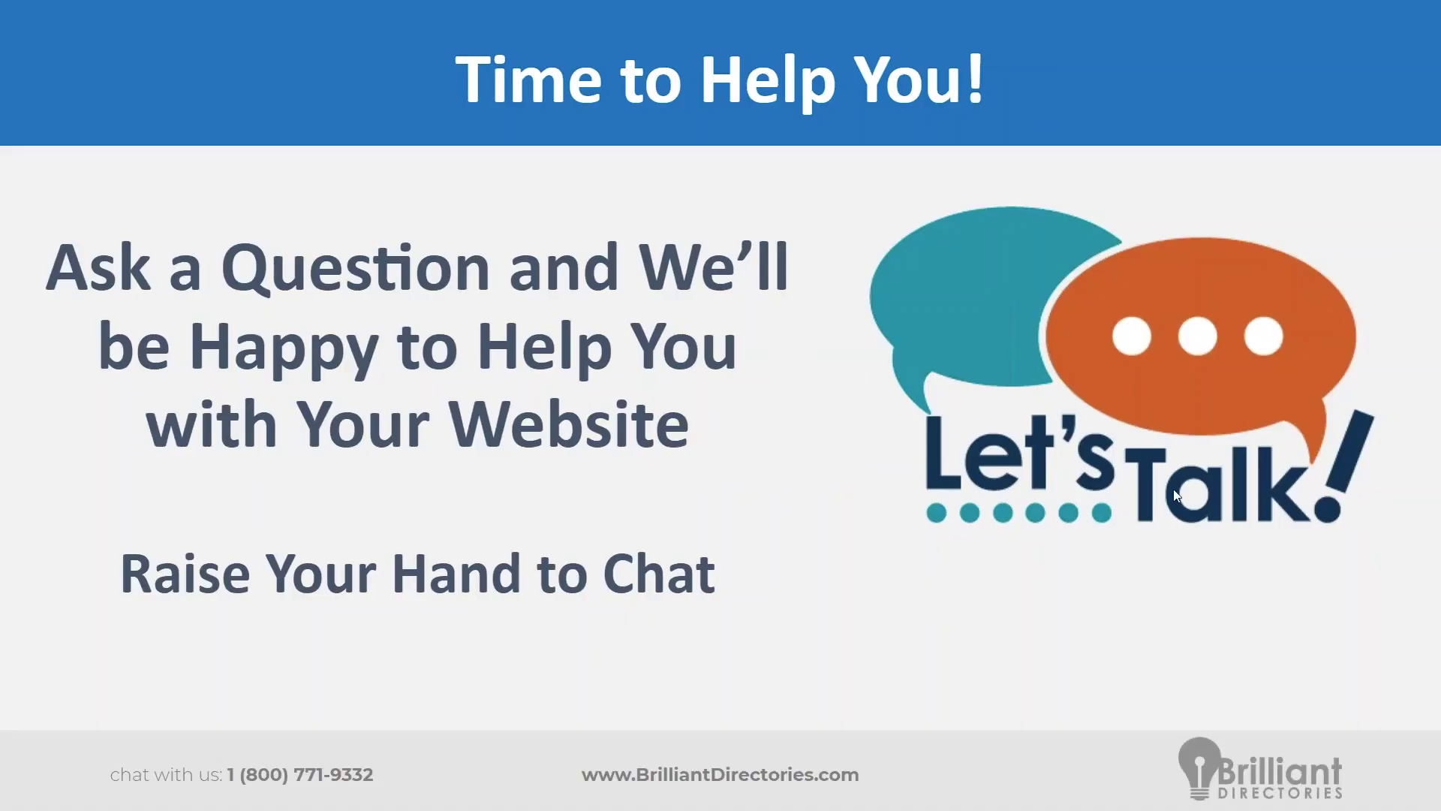